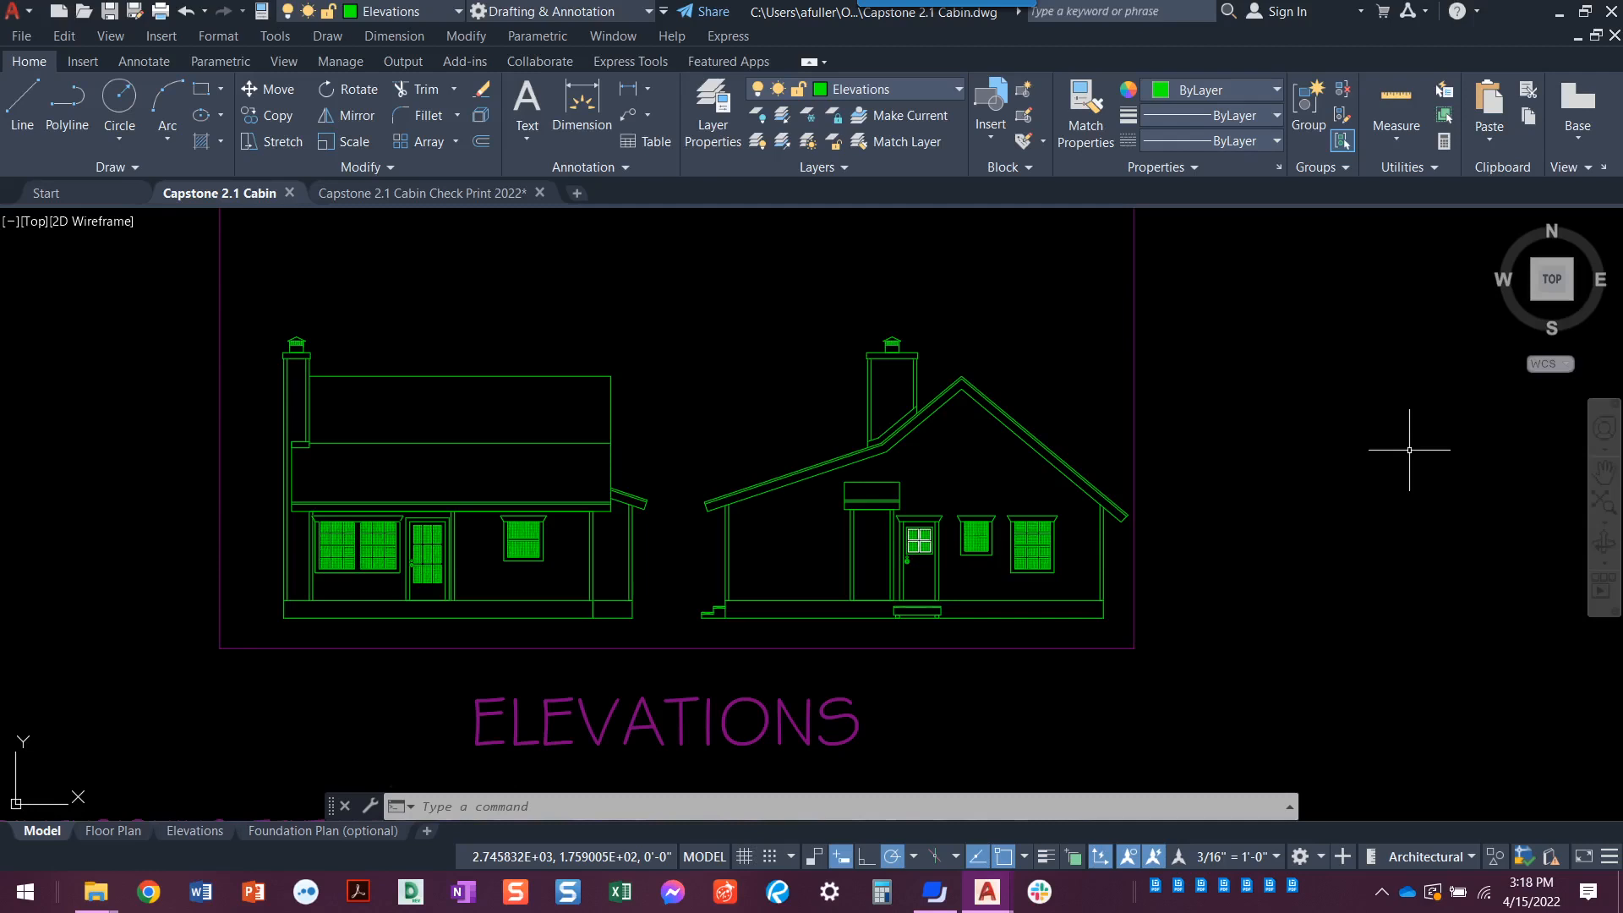
# - Draw vertical construction lines through both side quadrants of the 8" diameter cedar post in the floor plan
pyautogui.scroll(4, 286, 591)
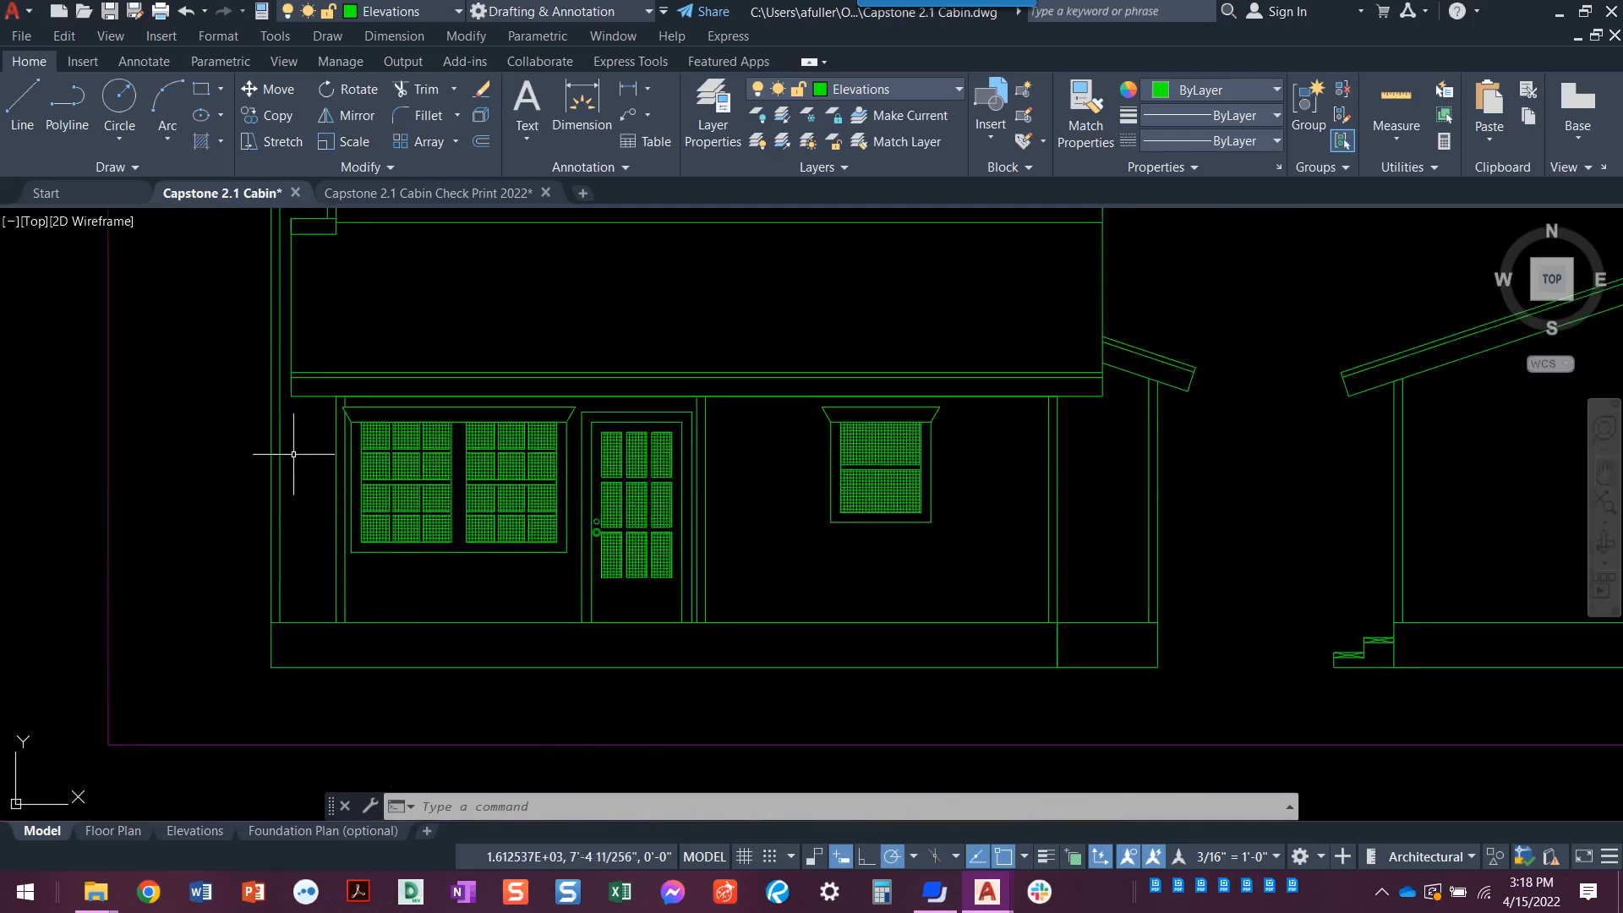
pyautogui.scroll(-5, 109, 435)
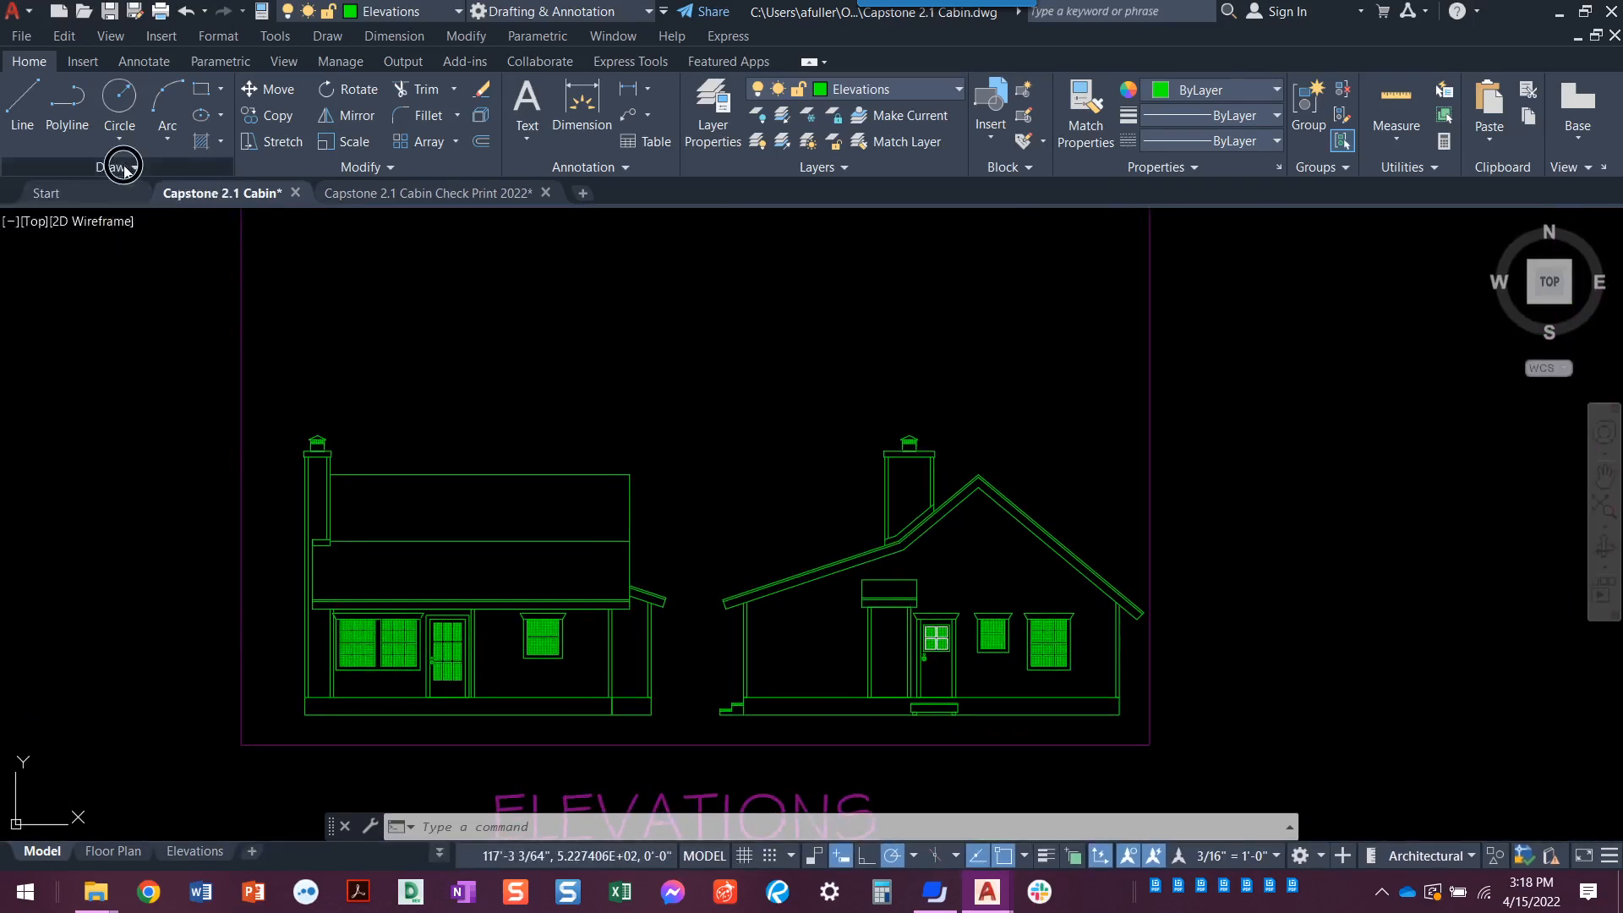
pyautogui.click(123, 166)
pyautogui.click(74, 195)
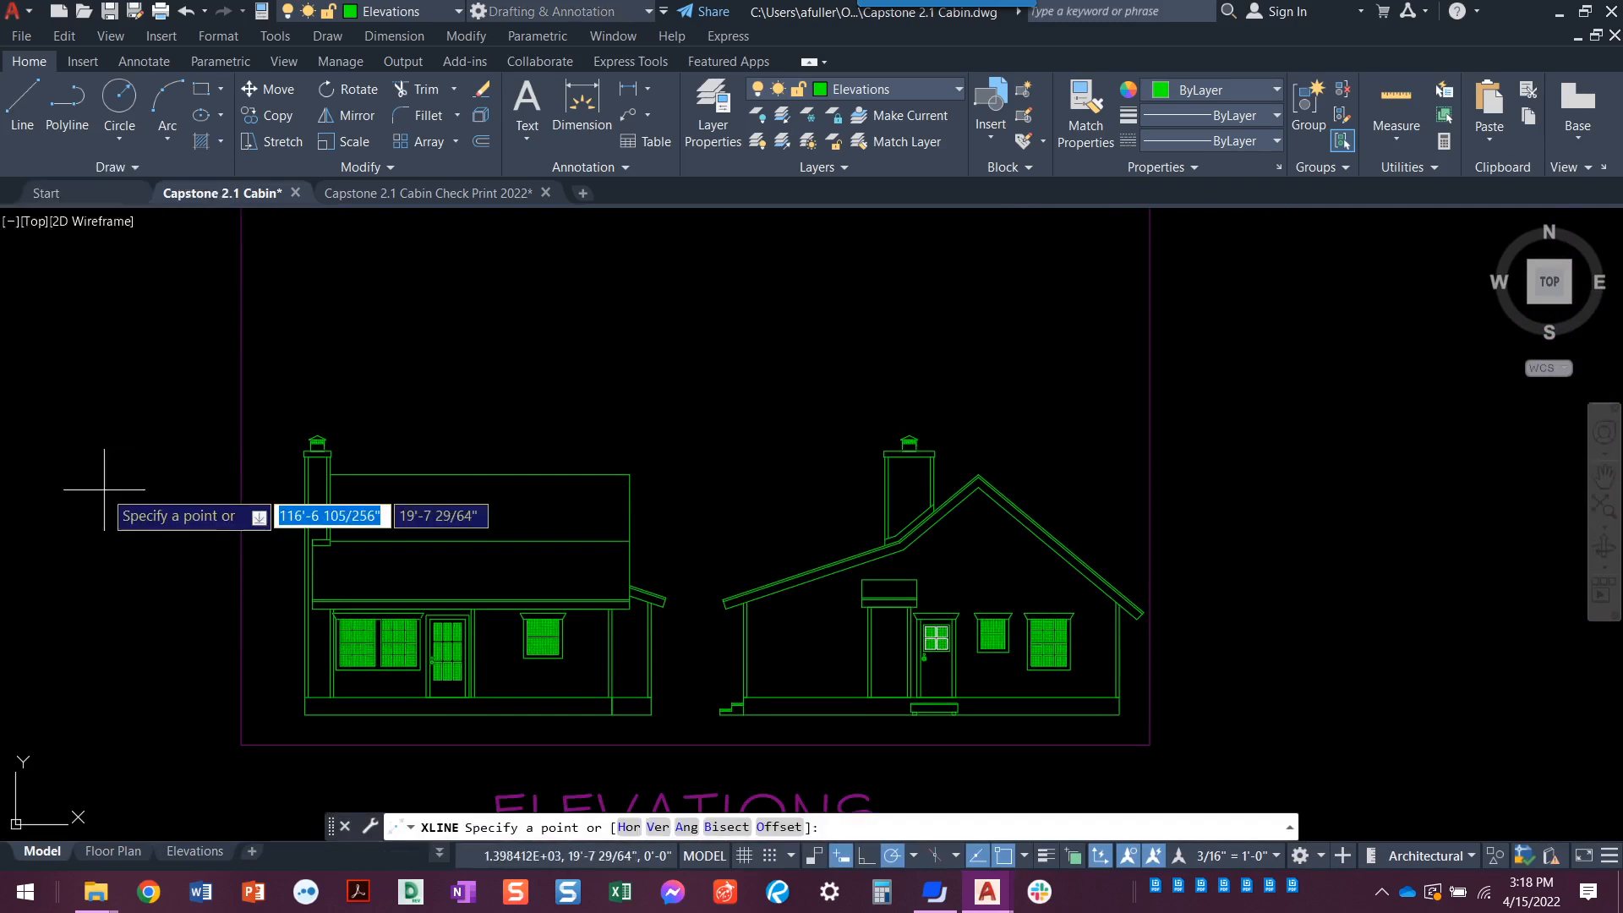
pyautogui.write('v')
pyautogui.press('Return')
pyautogui.scroll(-3, 271, 616)
pyautogui.scroll(4, 352, 634)
pyautogui.scroll(4, 352, 632)
pyautogui.moveTo(409, 428); pyautogui.dragTo(333, 723, button='middle')
pyautogui.scroll(2, 333, 720)
pyautogui.scroll(6, 372, 562)
pyautogui.moveTo(398, 464); pyautogui.dragTo(272, 829, button='middle')
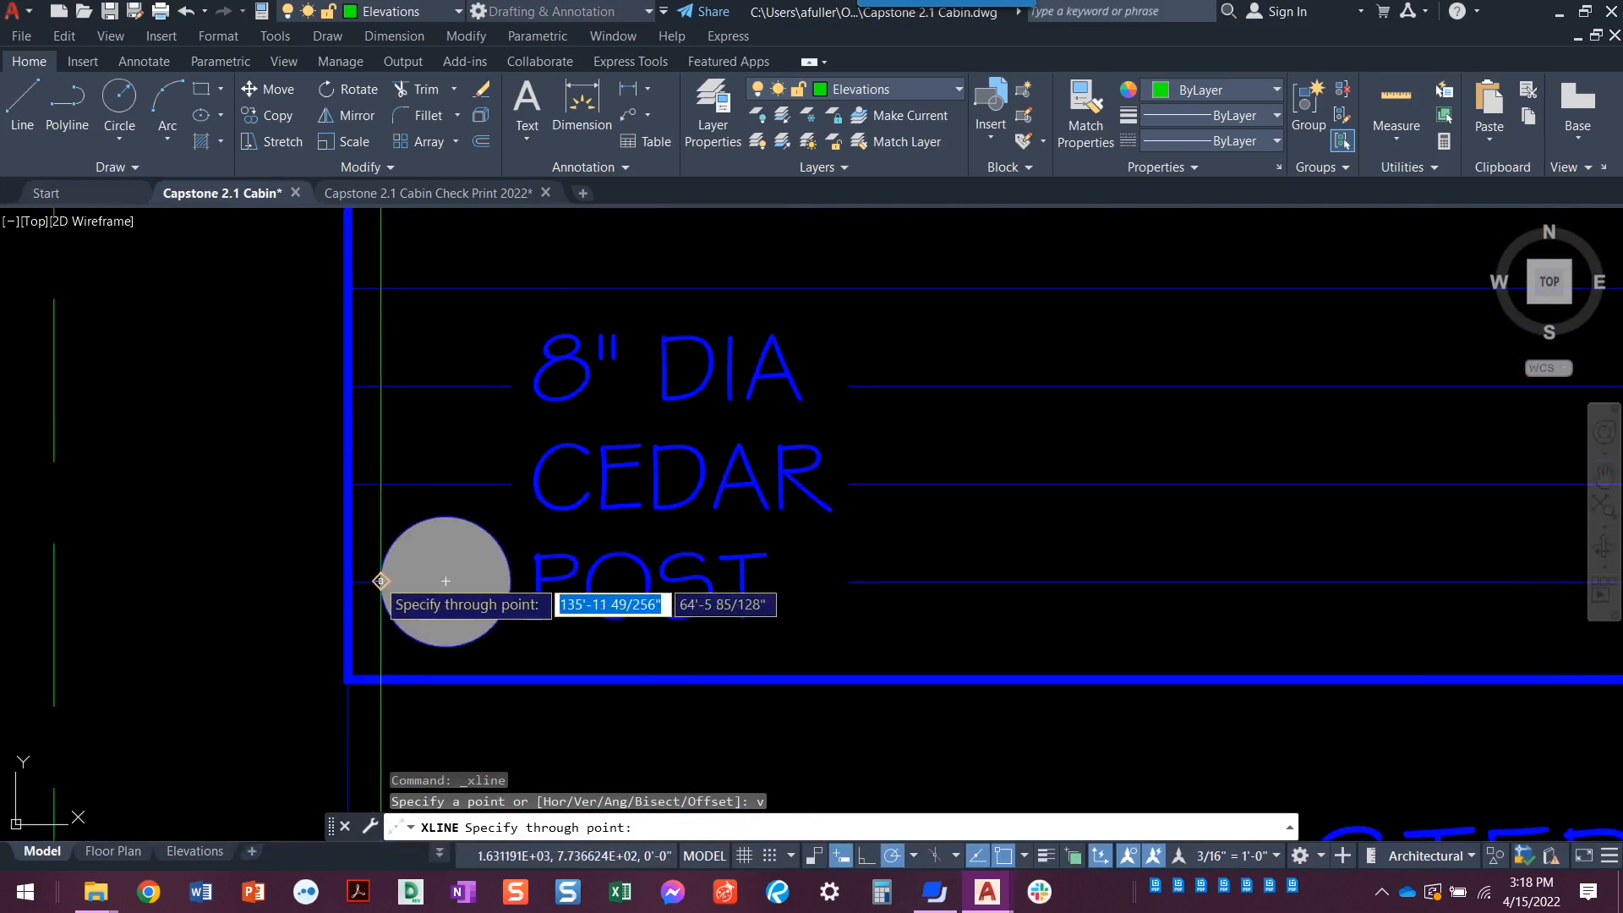
pyautogui.click(380, 581)
pyautogui.click(510, 581)
pyautogui.press('Return')
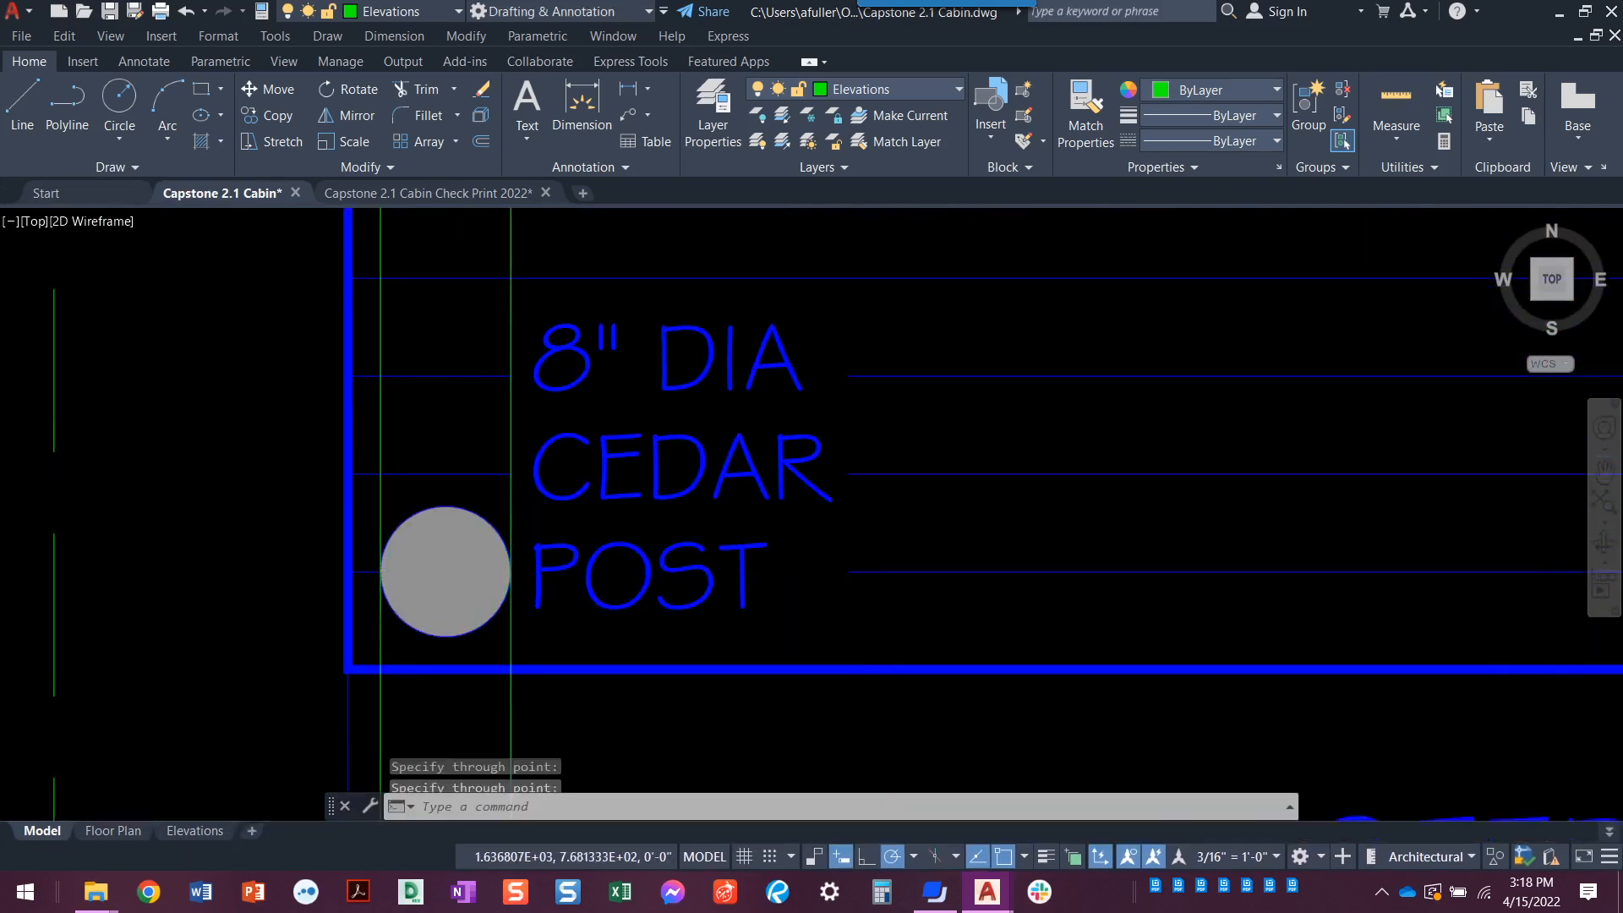
# - Draw the cedar post as a rectangle between the two construction lines, from the roof fascia's lower edge to the top of the foundation
pyautogui.scroll(-7, 471, 700)
pyautogui.moveTo(471, 700); pyautogui.dragTo(482, 117, button='middle')
pyautogui.scroll(-5, 518, 541)
pyautogui.moveTo(530, 723); pyautogui.dragTo(471, 261, button='middle')
pyautogui.scroll(2, 442, 296)
pyautogui.scroll(5, 392, 523)
pyautogui.moveTo(392, 523)
pyautogui.mouseDown(button='middle')
pyautogui.moveTo(362, 547)
pyautogui.moveTo(277, 537)
pyautogui.mouseUp(button='middle')
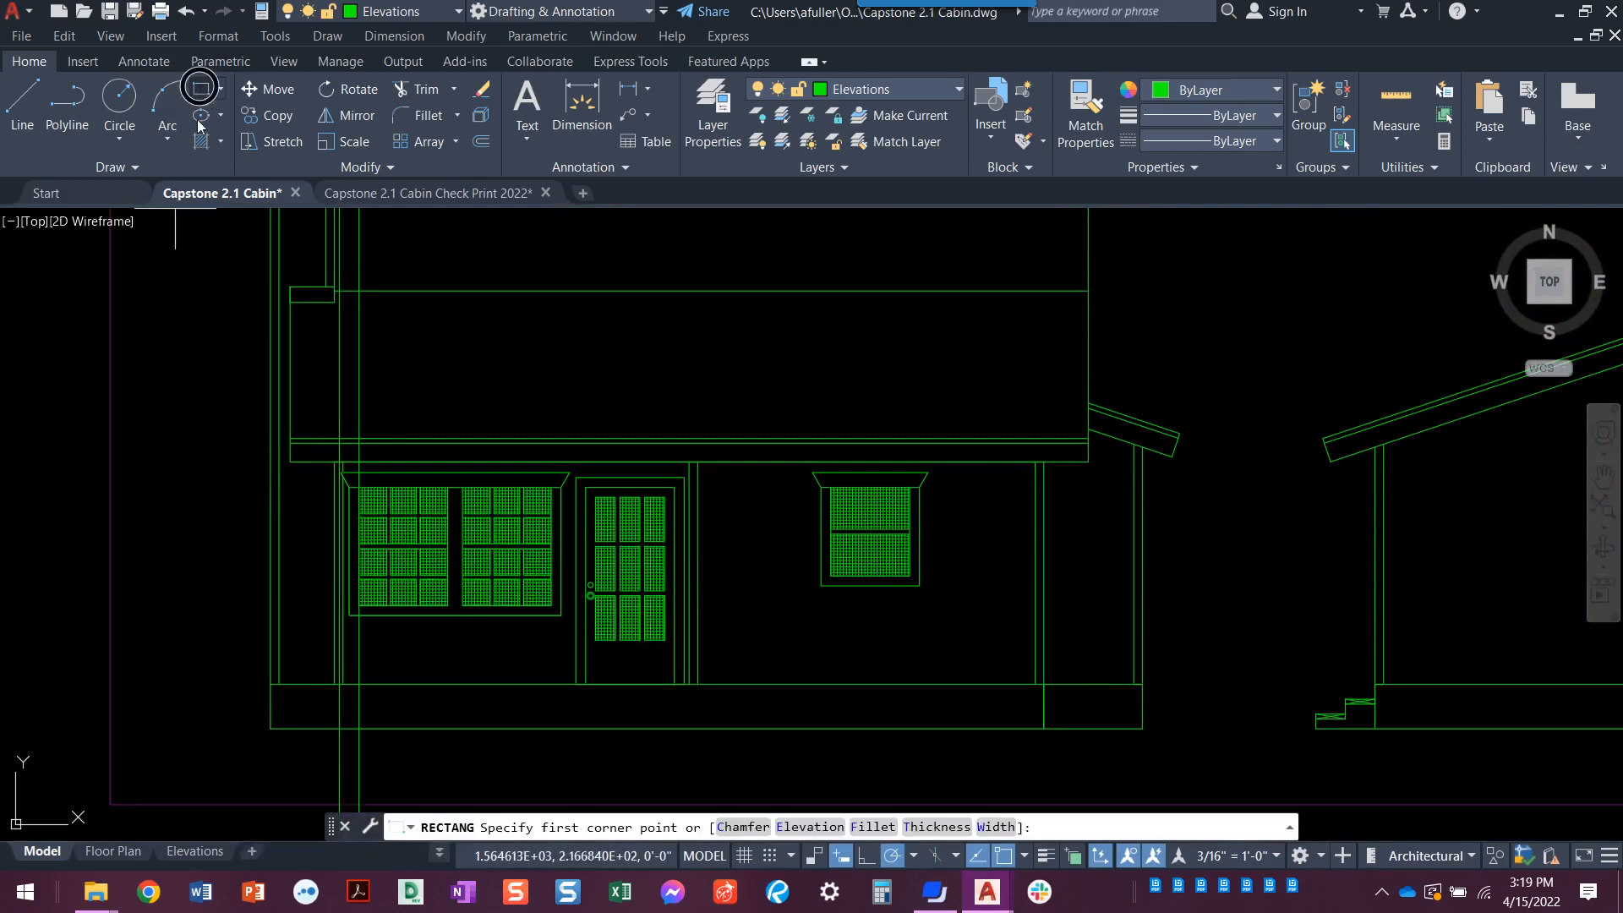
pyautogui.scroll(2, 290, 480)
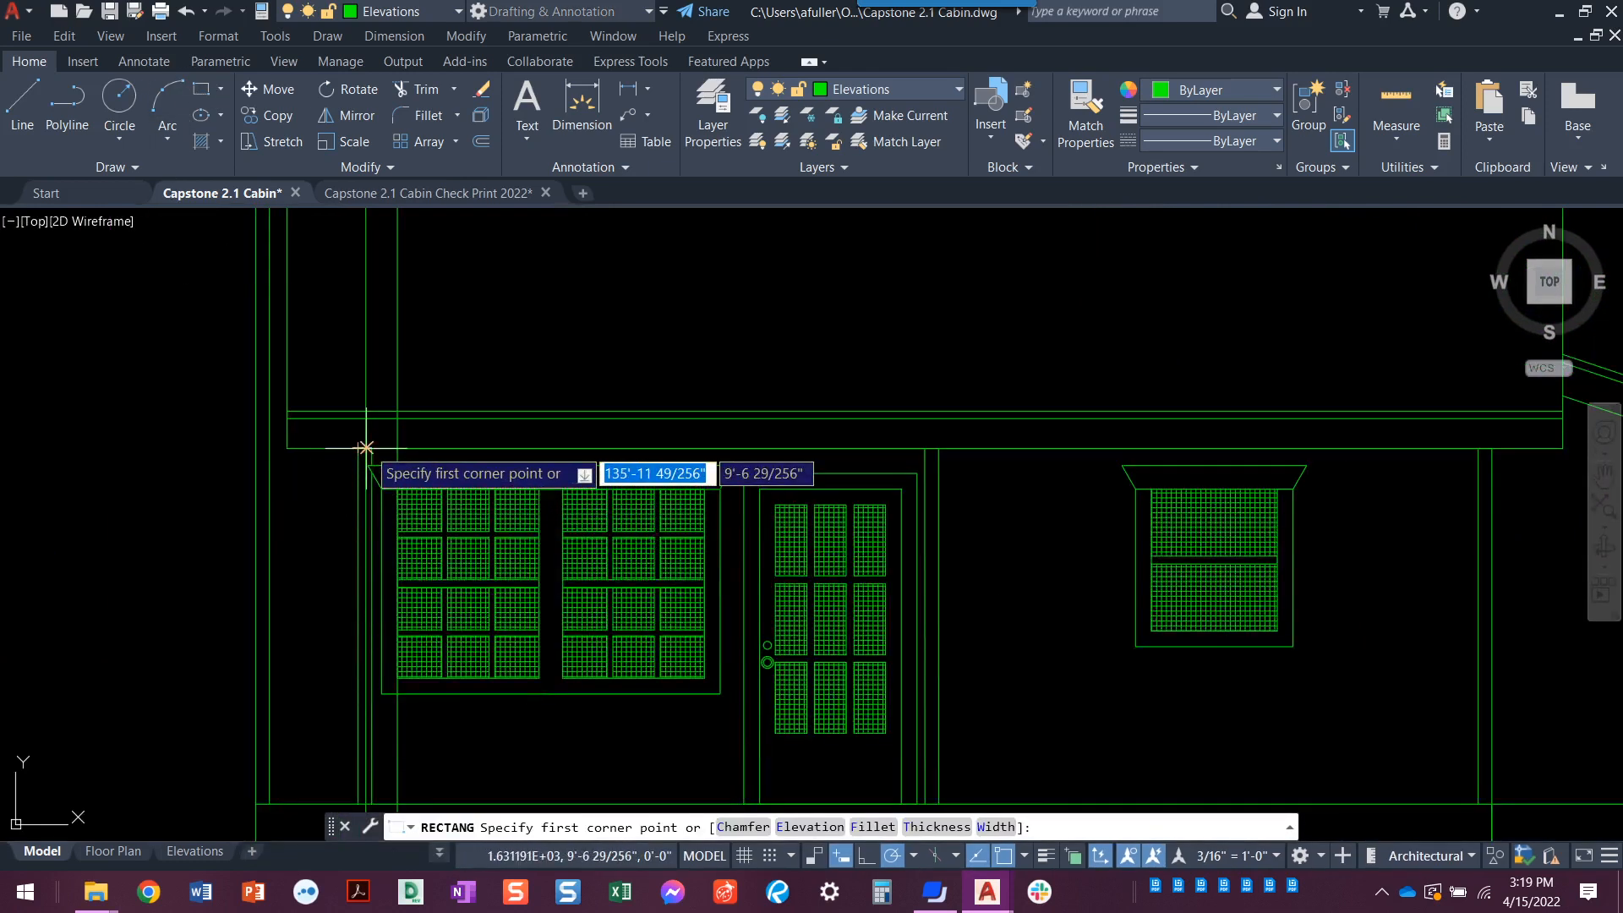
pyautogui.click(365, 447)
pyautogui.moveTo(380, 782)
pyautogui.mouseDown(button='middle')
pyautogui.moveTo(380, 630)
pyautogui.moveTo(374, 645)
pyautogui.mouseUp(button='middle')
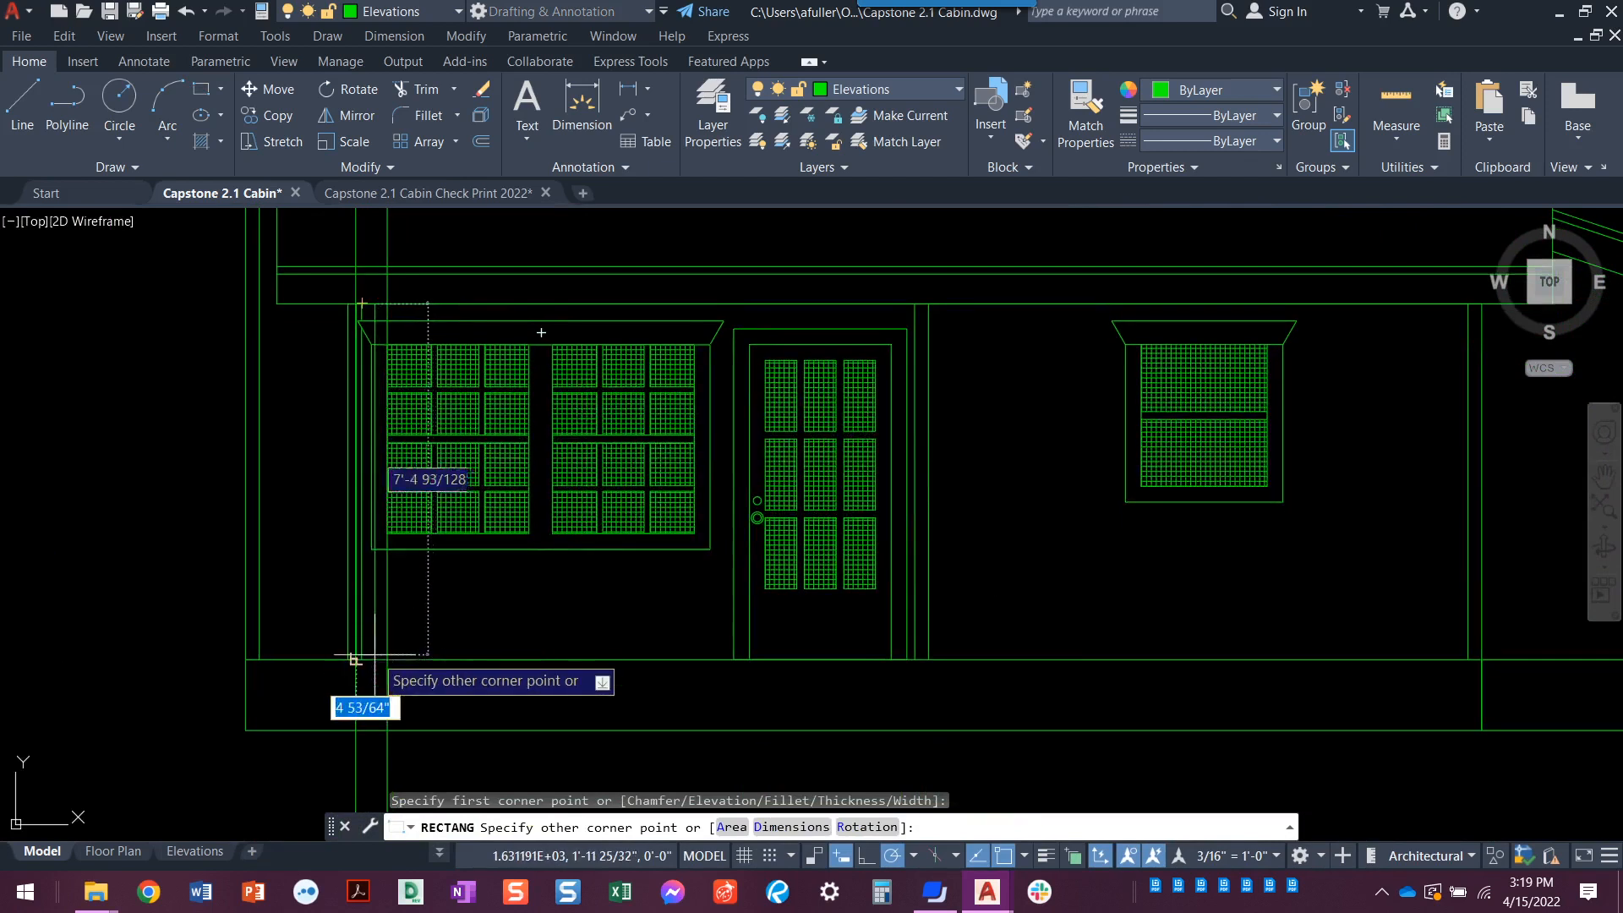
pyautogui.click(382, 655)
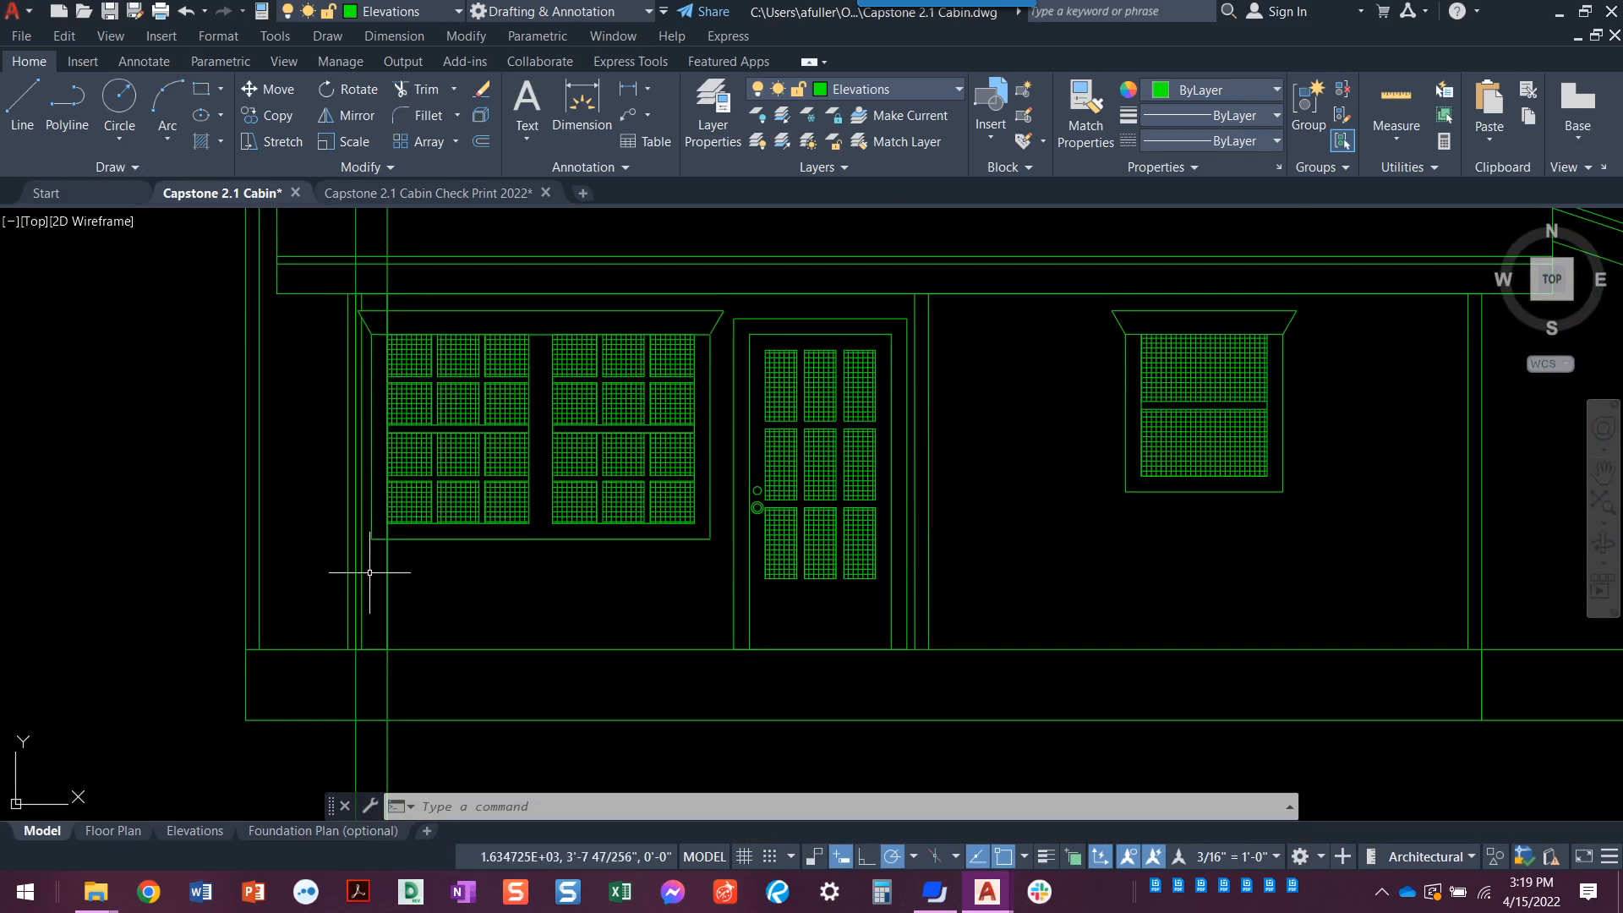
pyautogui.click(84, 166)
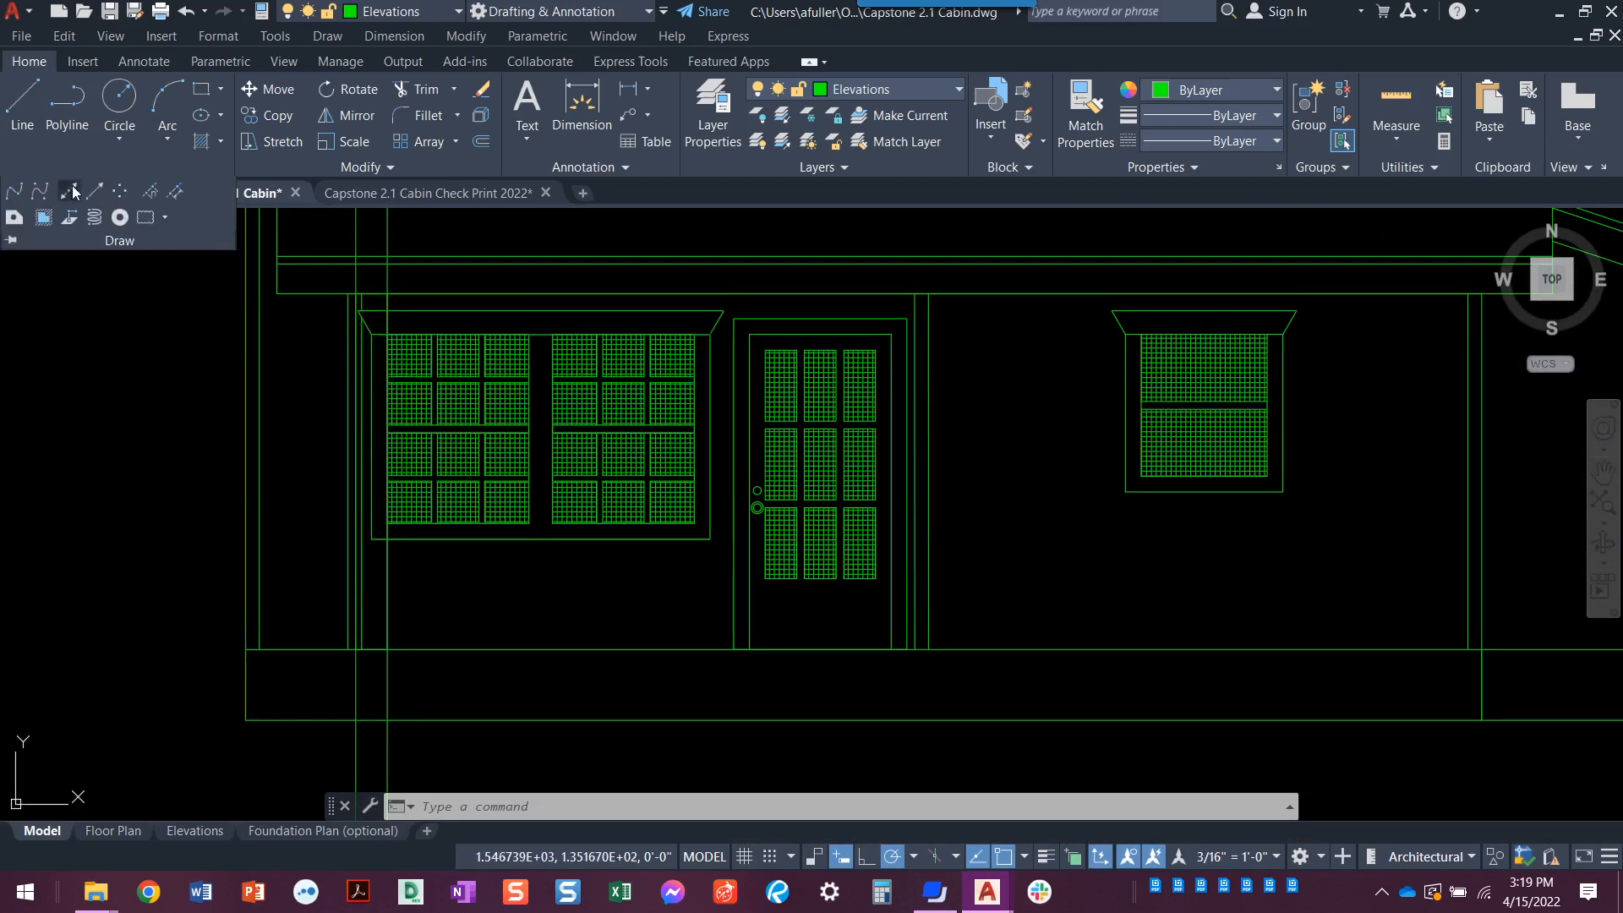
pyautogui.click(40, 221)
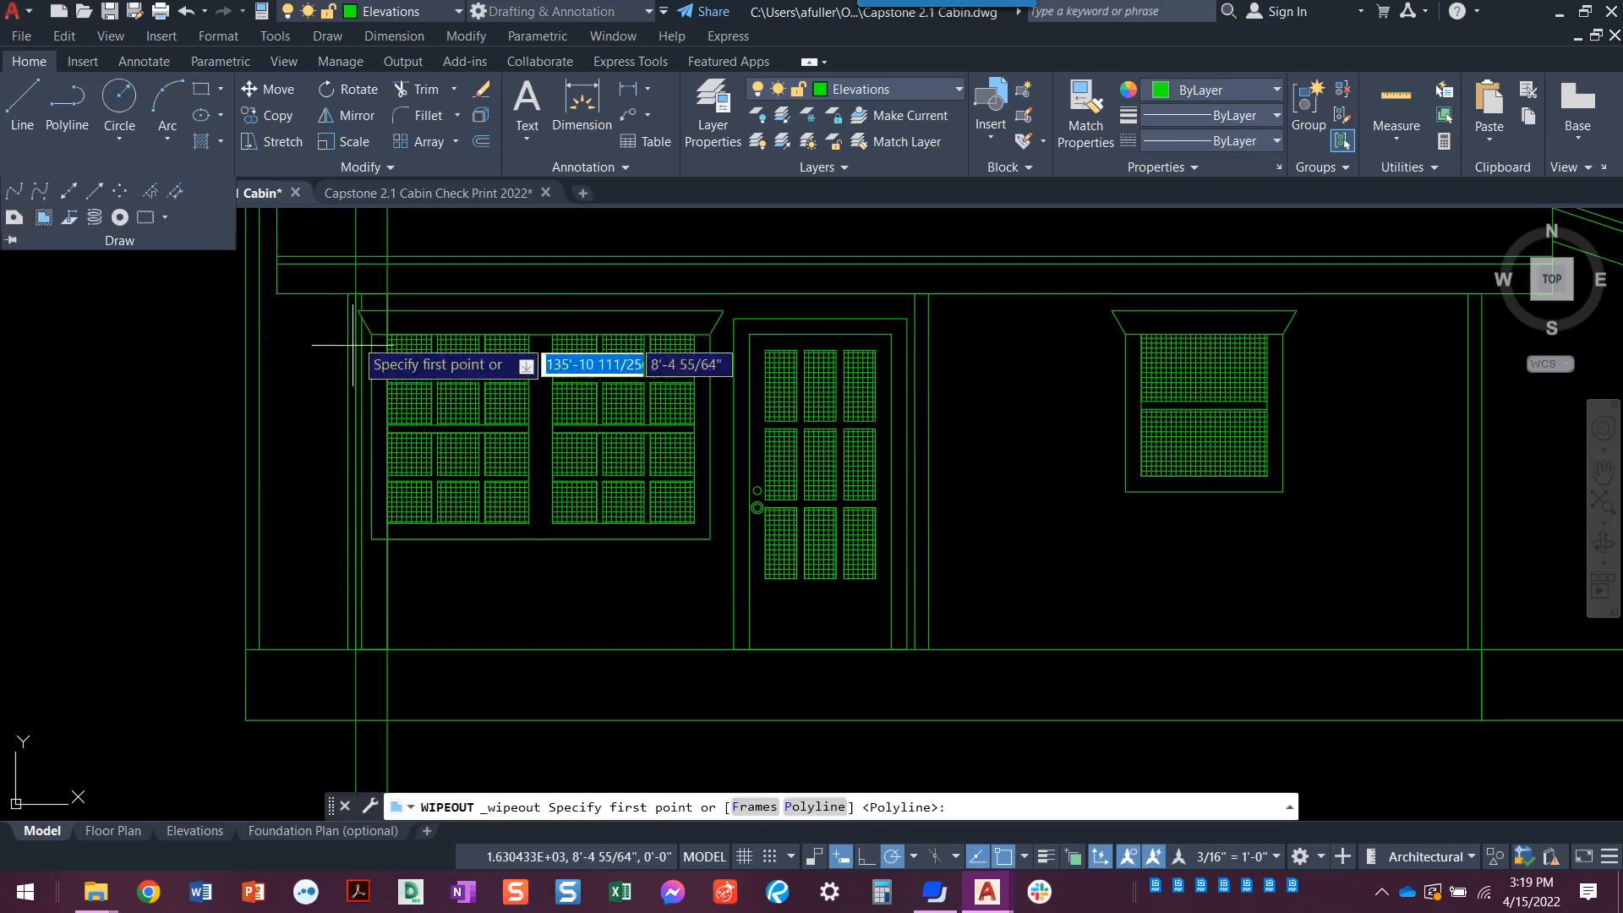
pyautogui.click(355, 291)
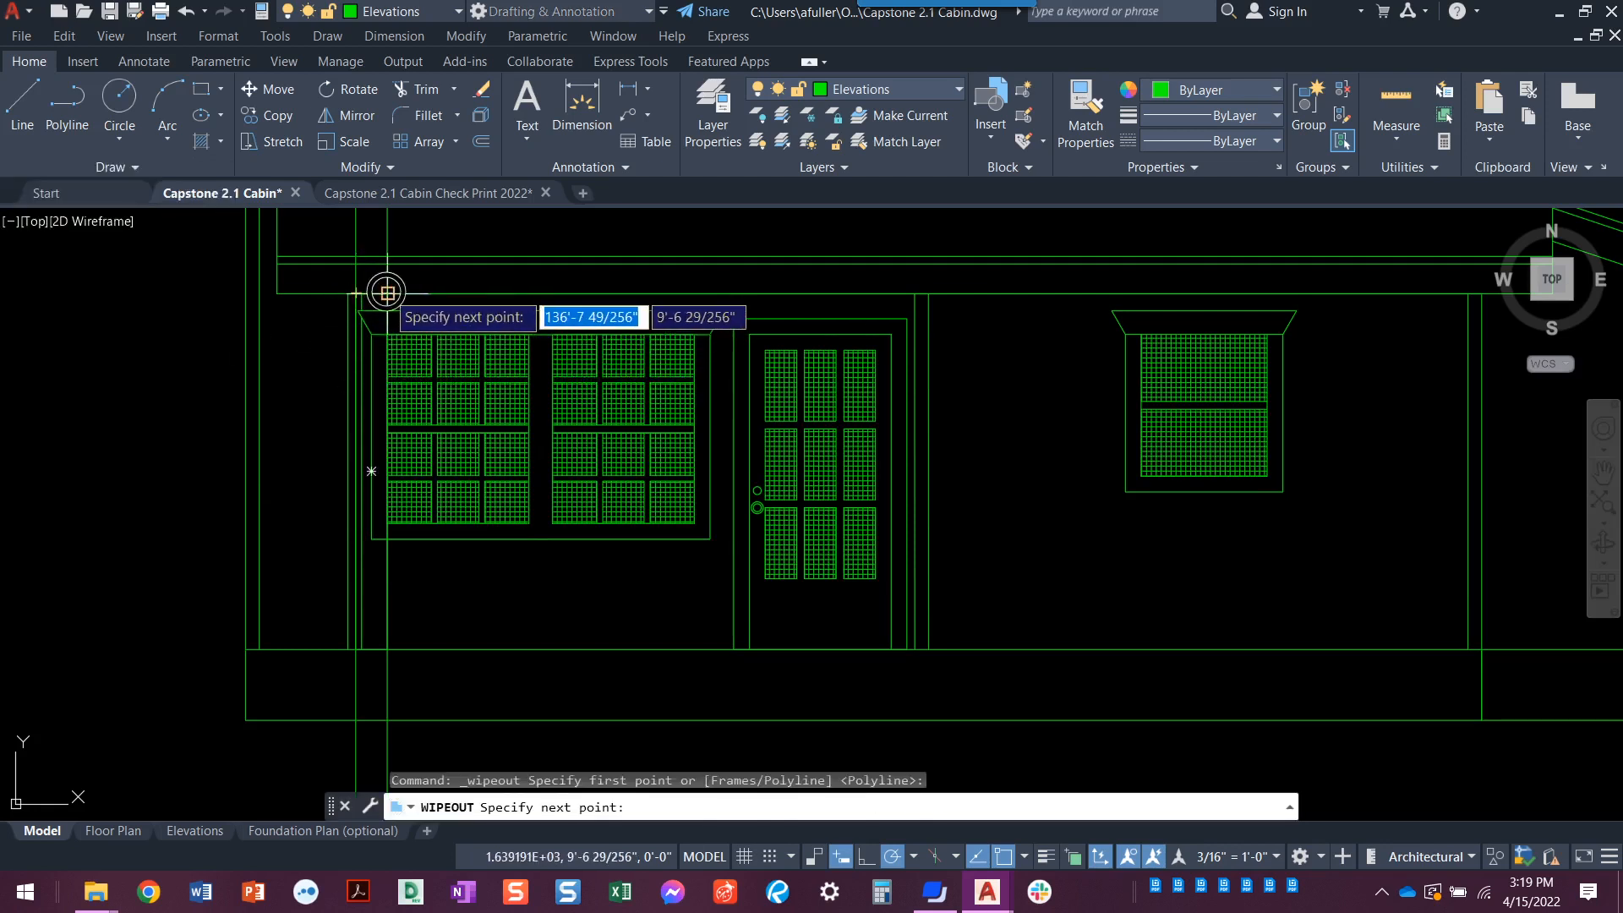
pyautogui.click(388, 292)
pyautogui.click(377, 657)
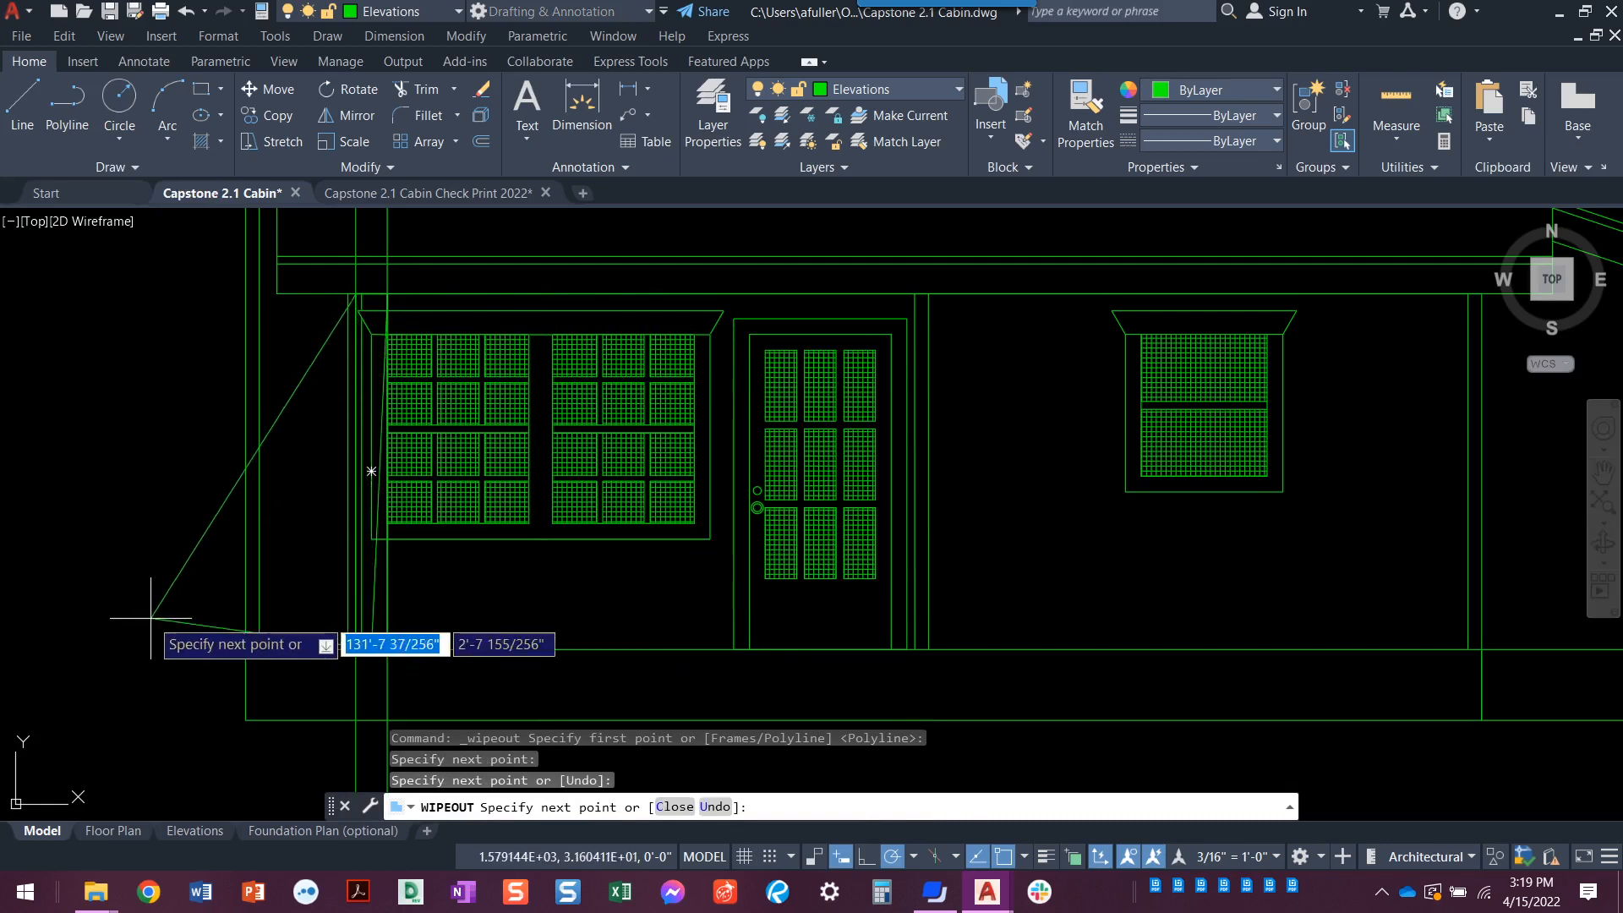
pyautogui.press('Escape')
# - Create a four-corner wipeout over the cedar post rectangle to mask the window and wall lines behind it
pyautogui.click(106, 172)
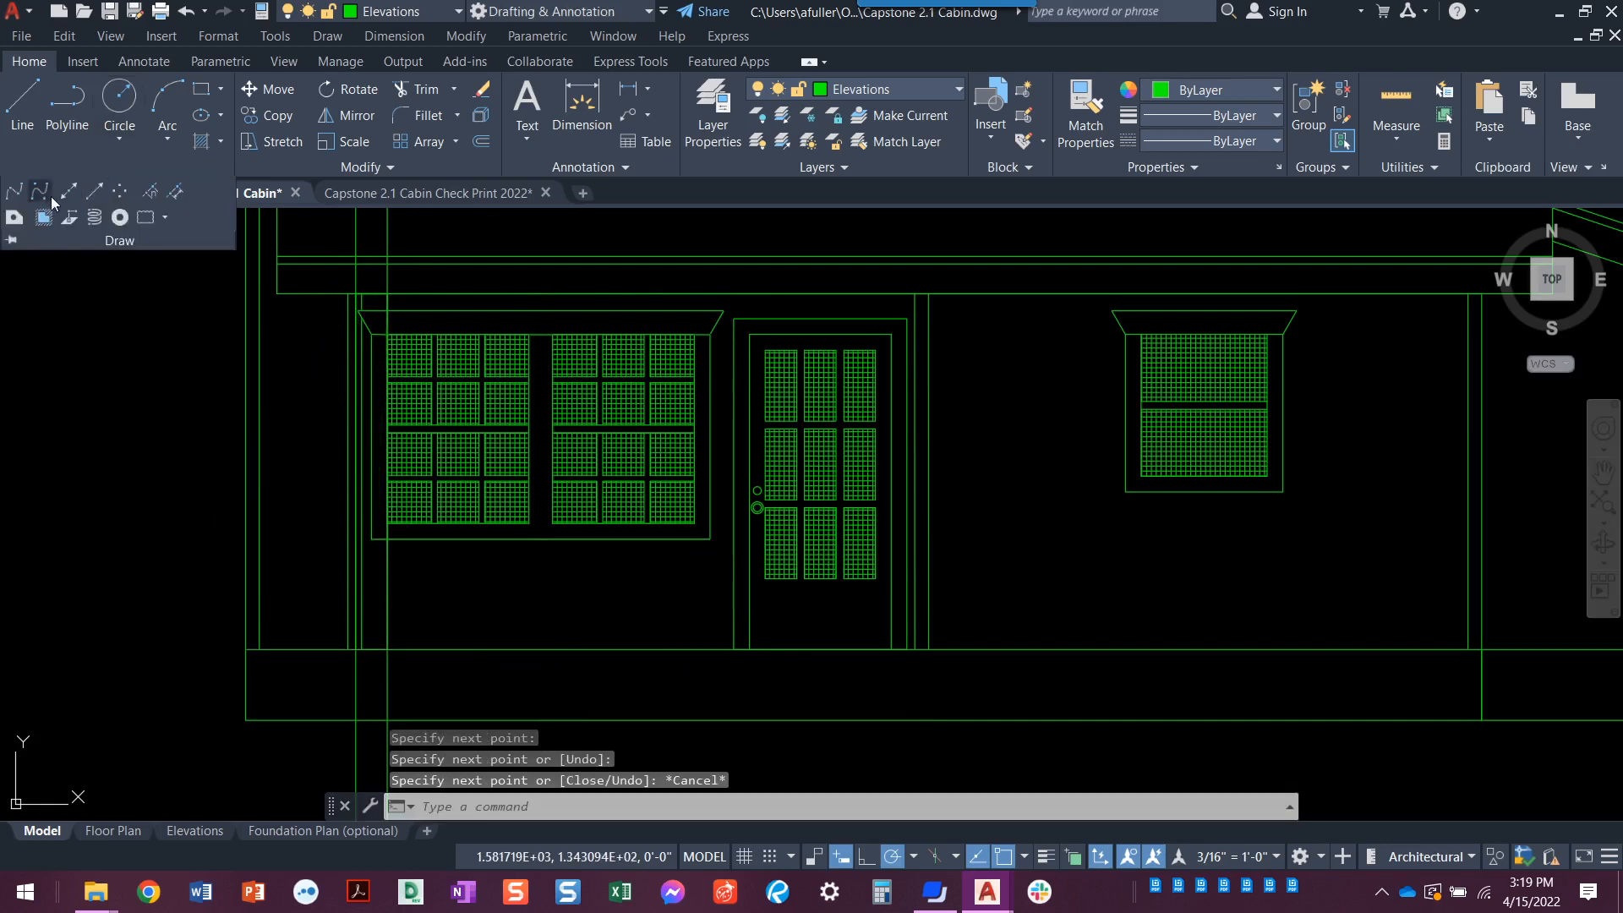
pyautogui.click(36, 228)
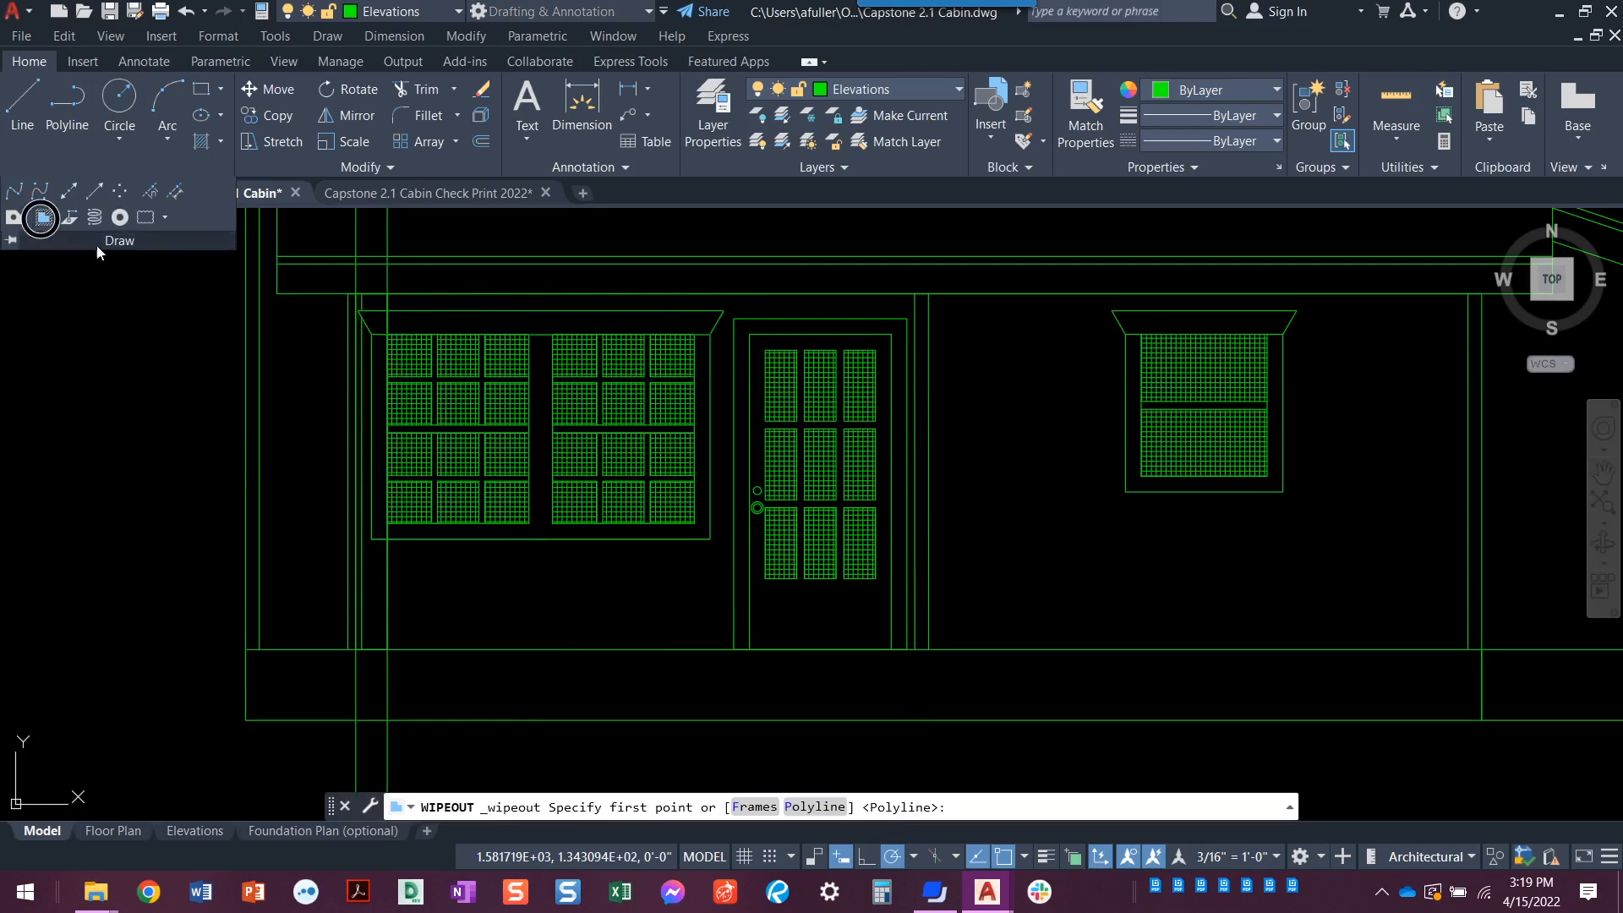
pyautogui.click(361, 295)
pyautogui.click(387, 293)
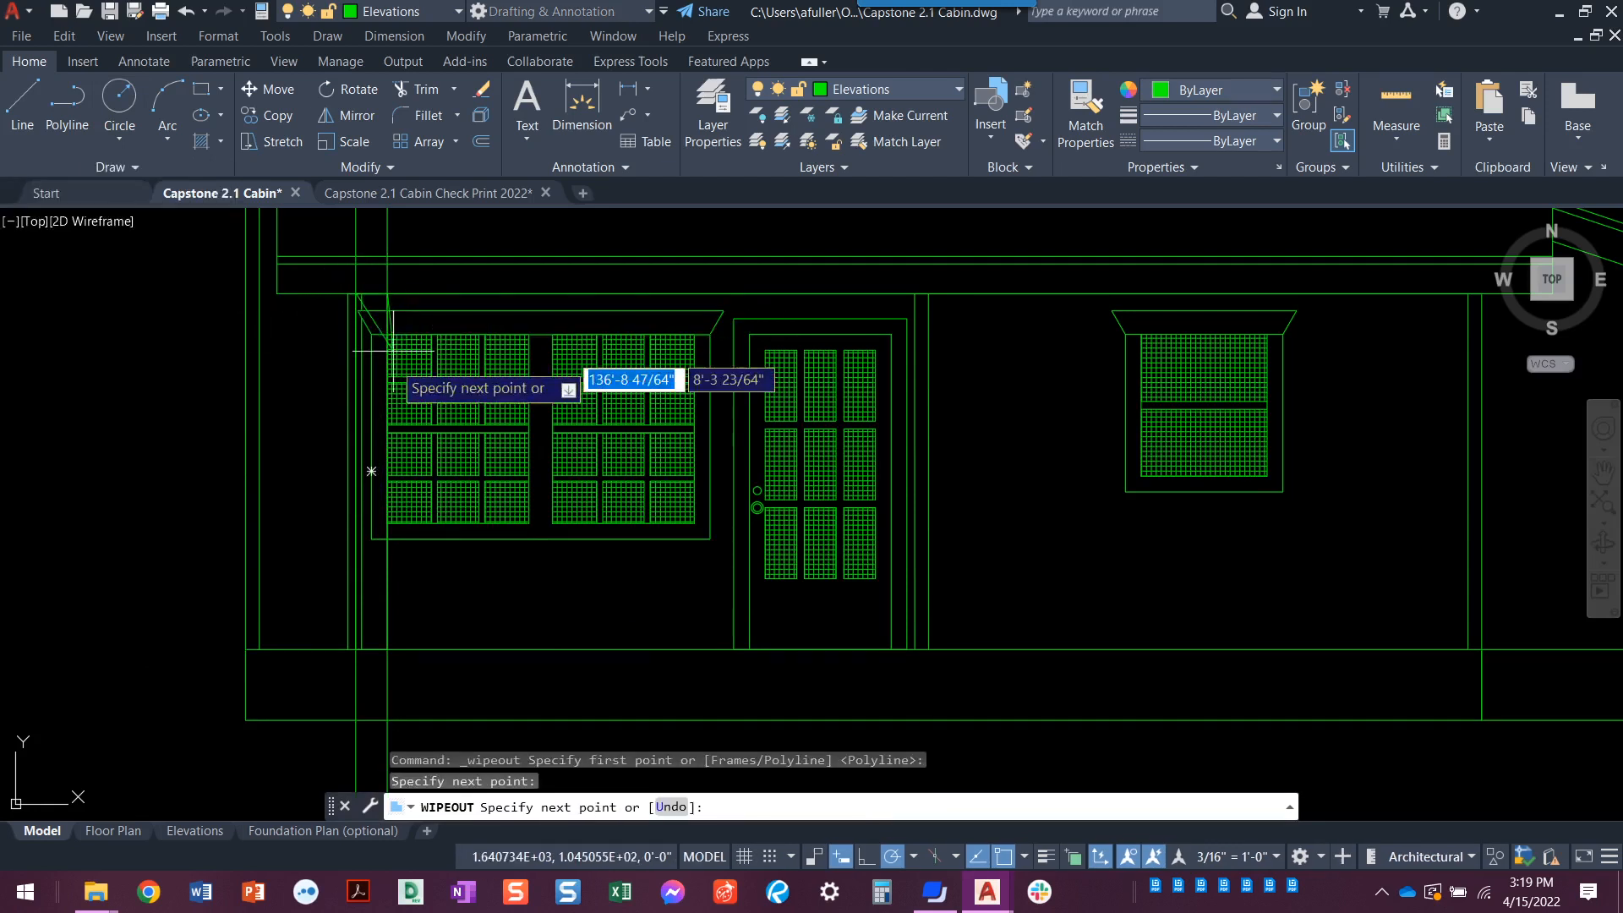
pyautogui.click(368, 651)
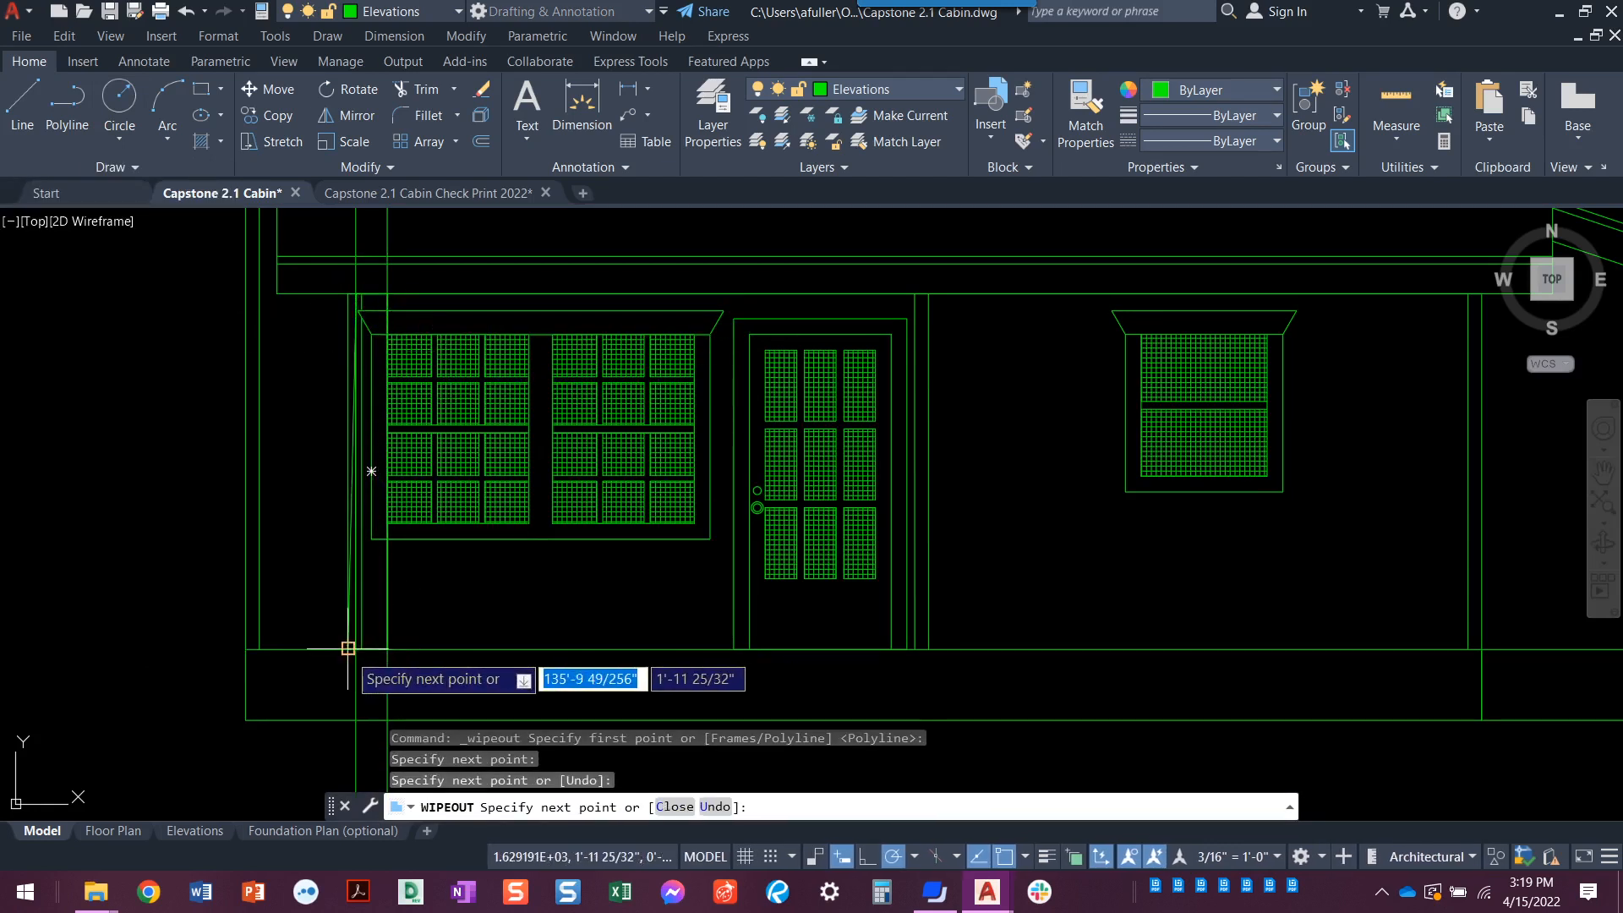
pyautogui.click(356, 651)
pyautogui.press('Return')
pyautogui.press('Escape')
# - Delete the two vertical construction lines below the elevation
pyautogui.scroll(-2, 343, 646)
pyautogui.moveTo(344, 642); pyautogui.dragTo(345, 504, button='middle')
pyautogui.click(395, 592)
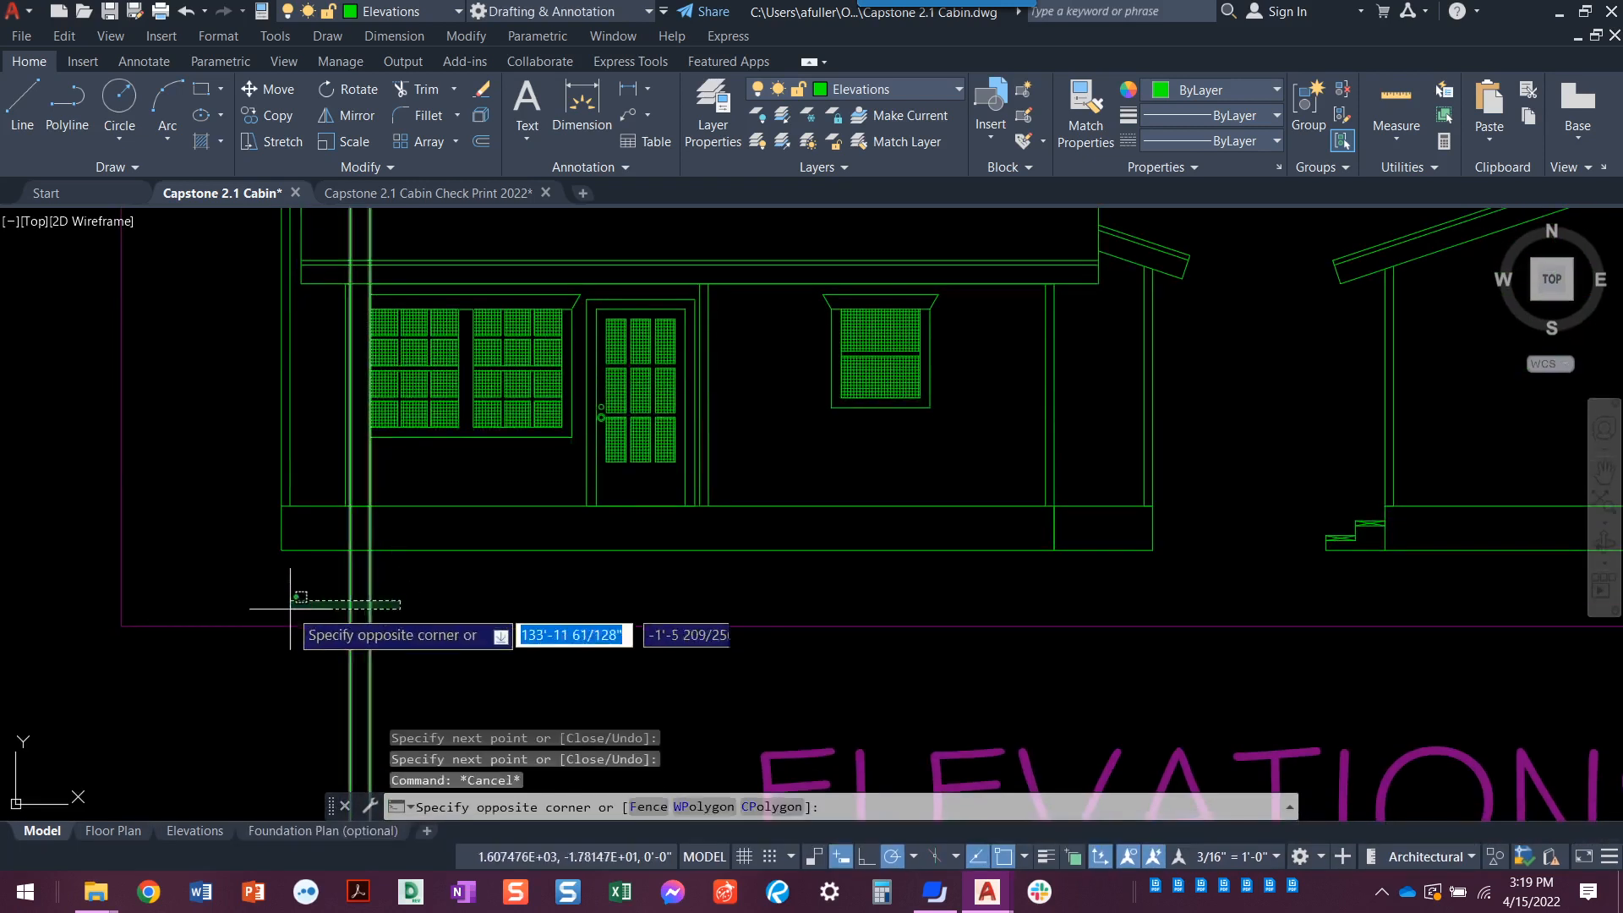
pyautogui.click(282, 604)
pyautogui.press('Delete')
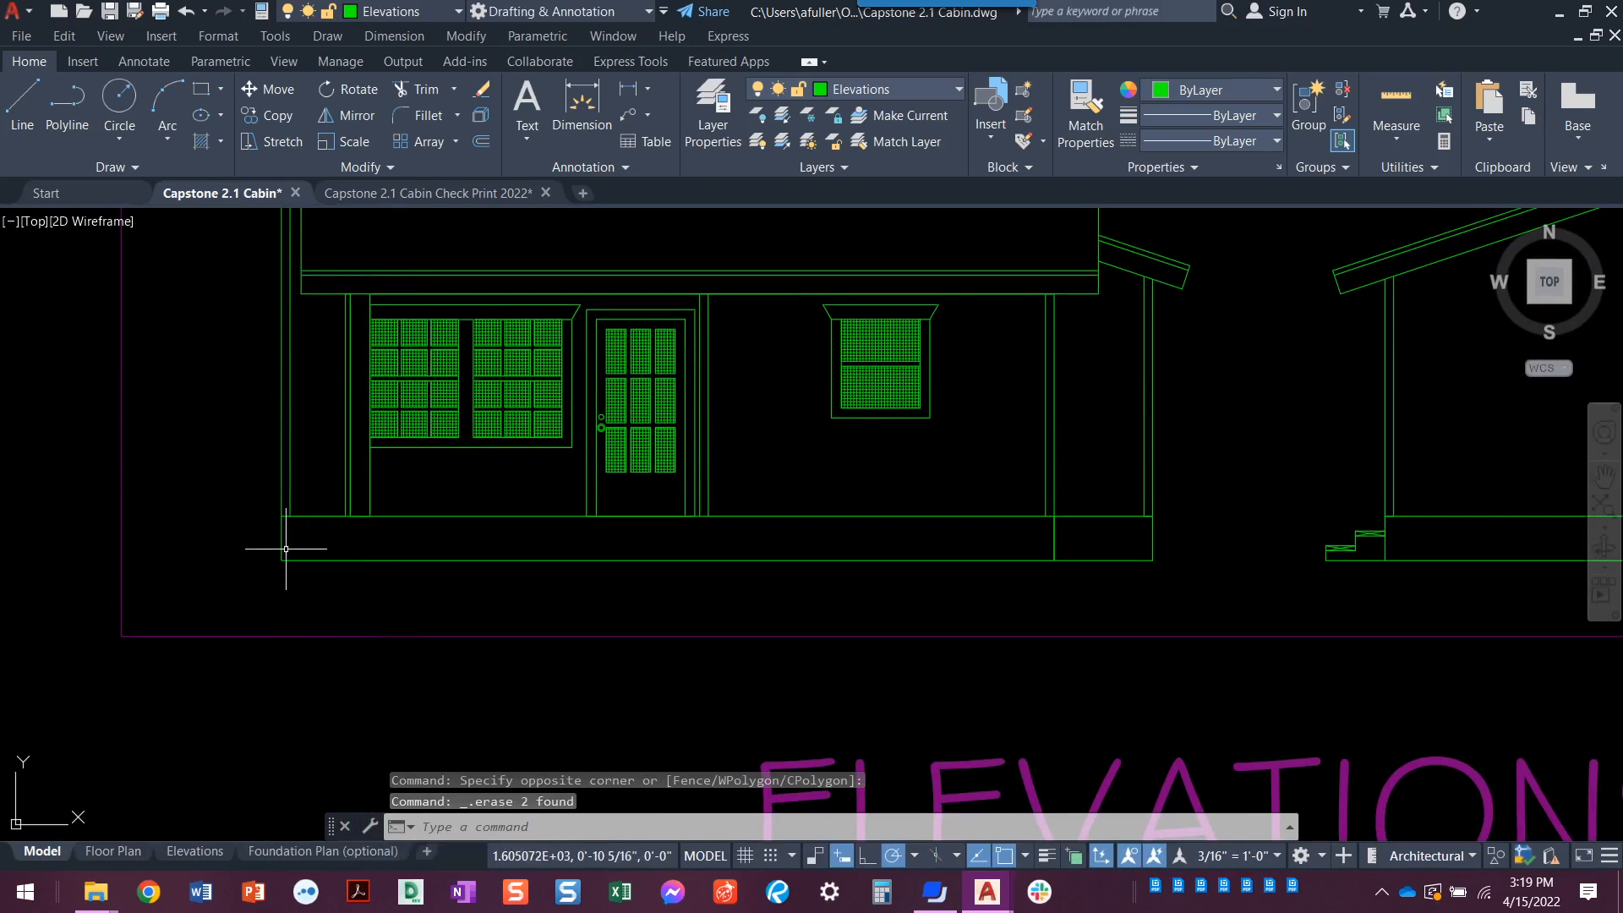
# - Turn on the Dimensions layer and make it the current layer
pyautogui.moveTo(285, 481); pyautogui.dragTo(217, 561, button='middle')
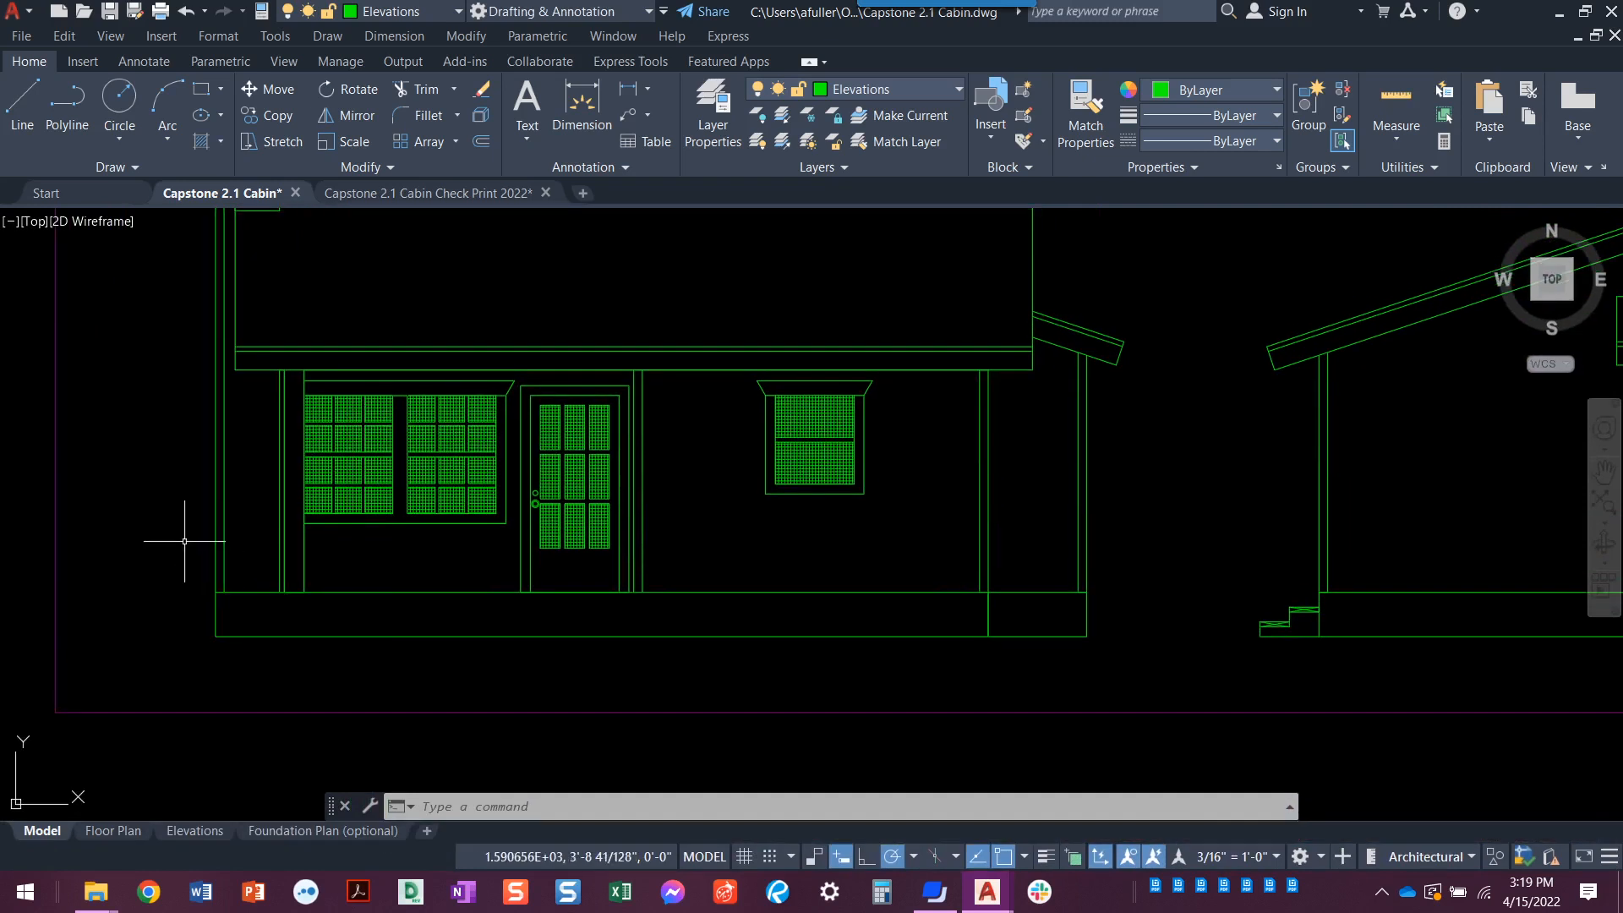
pyautogui.click(901, 89)
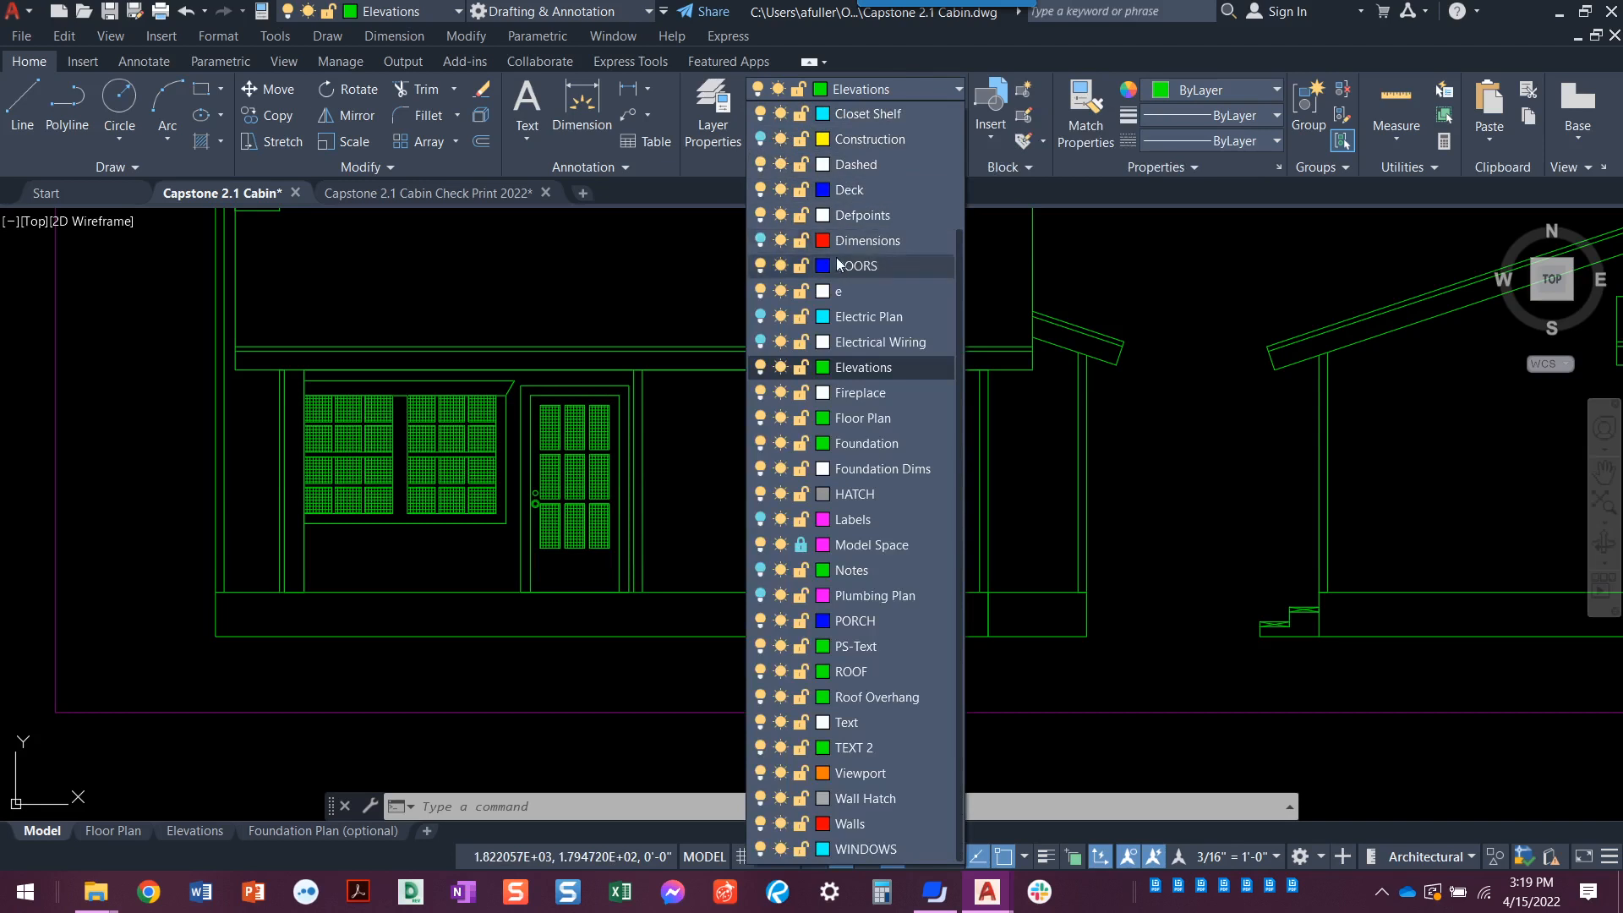
pyautogui.click(760, 243)
pyautogui.click(864, 246)
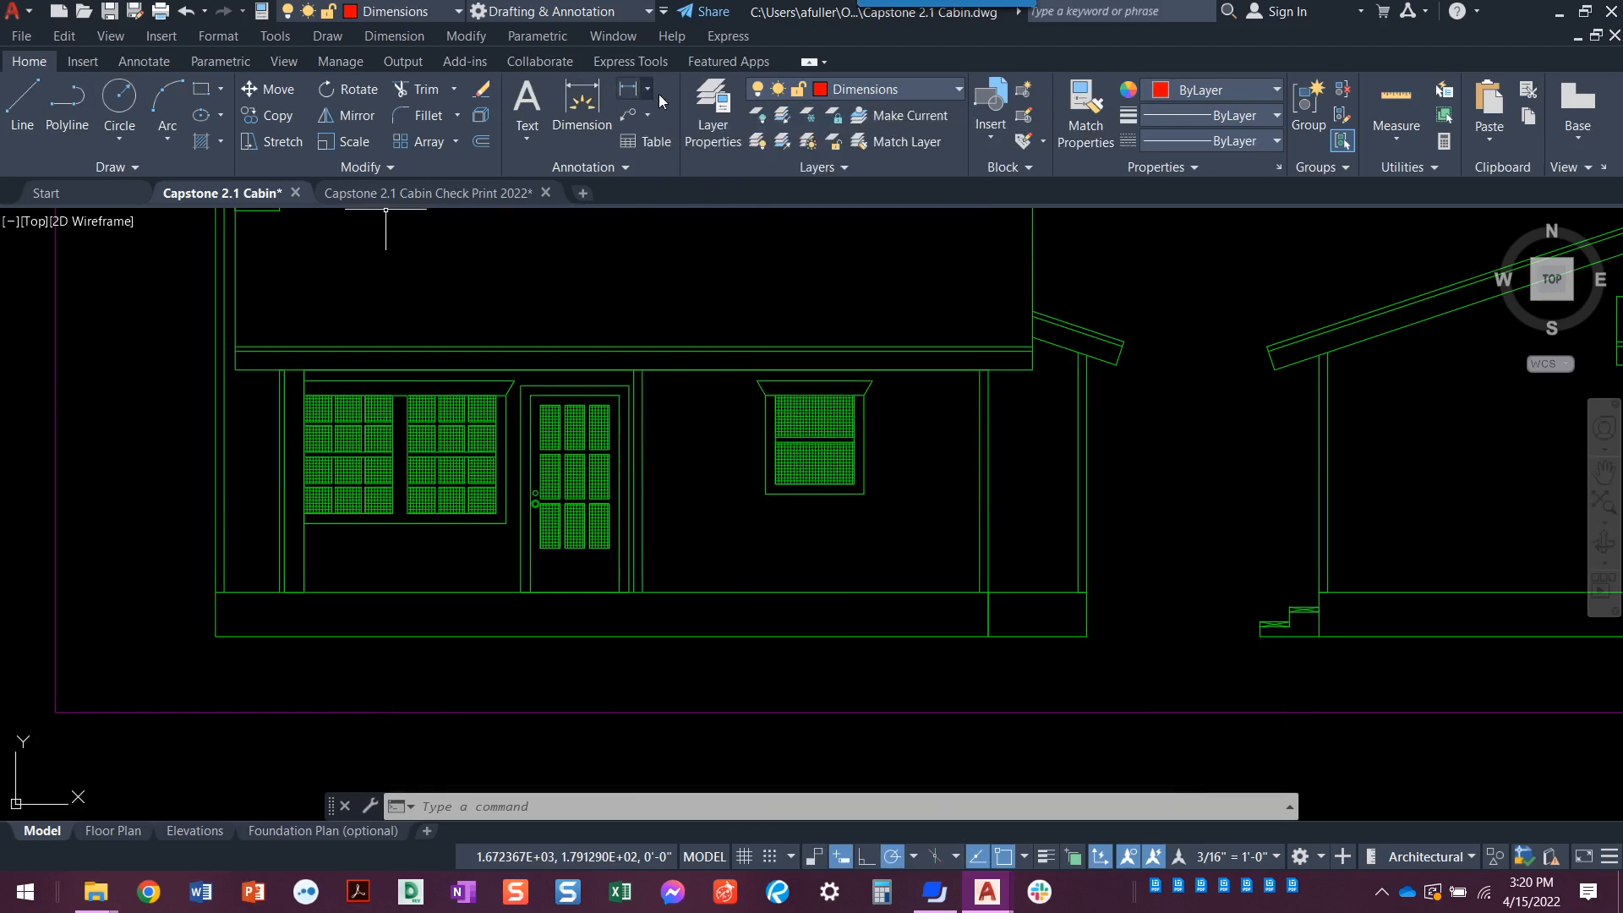
# - Add a horizontal linear dimension from the roof's lower end corner to the outer wall corner beside the cedar post, placed below the roof
pyautogui.moveTo(957, 318); pyautogui.dragTo(789, 335, button='middle')
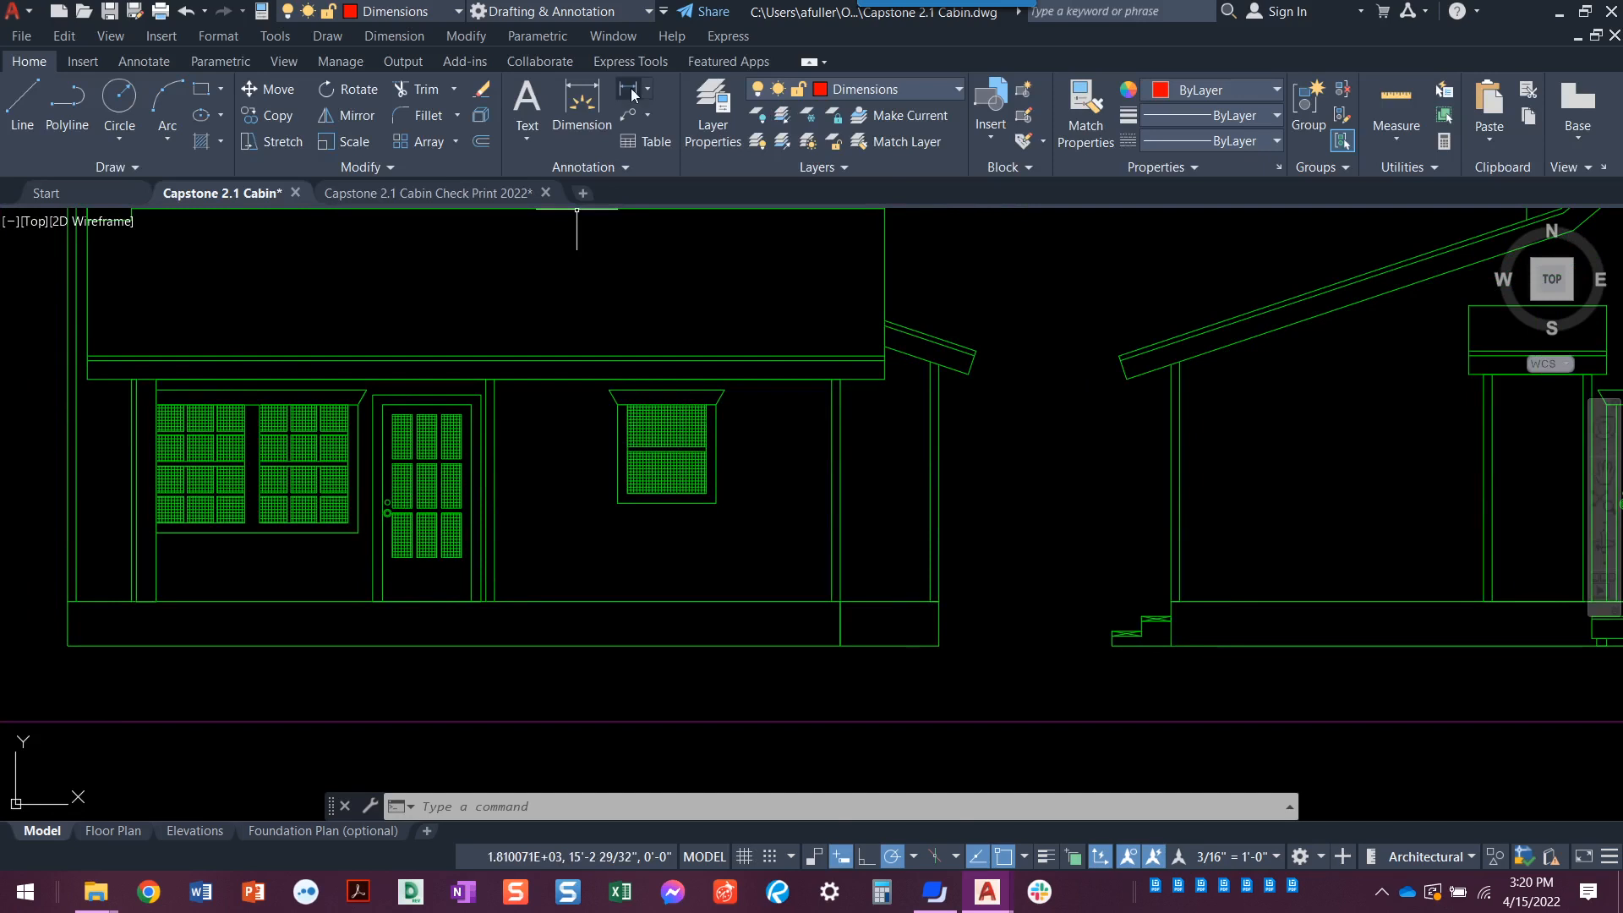
pyautogui.scroll(5, 93, 380)
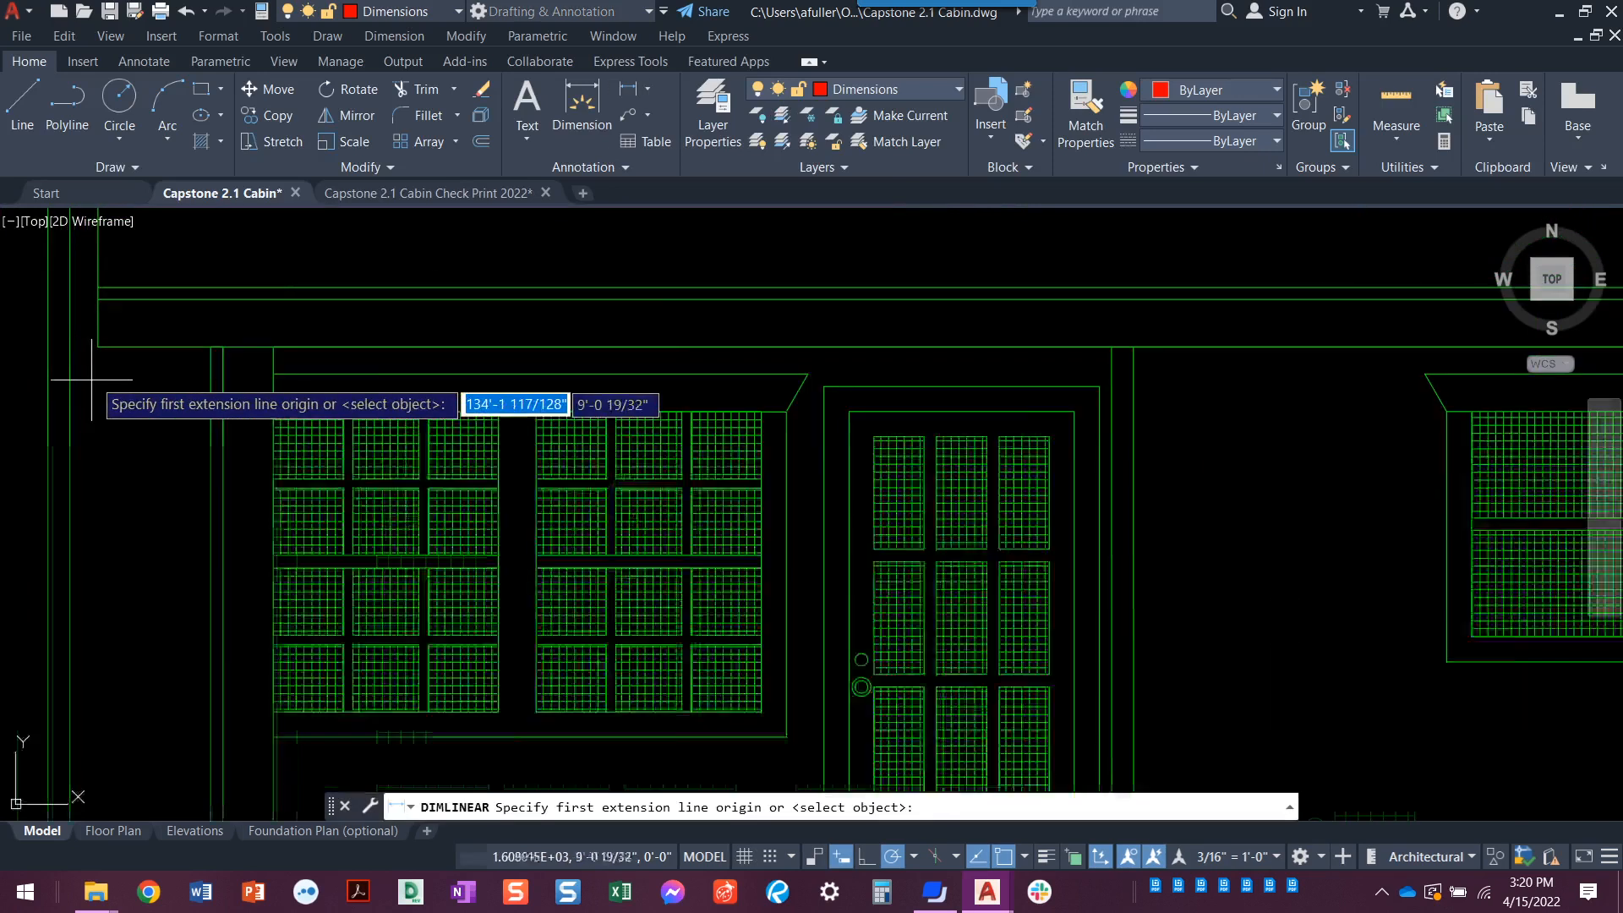
pyautogui.click(98, 328)
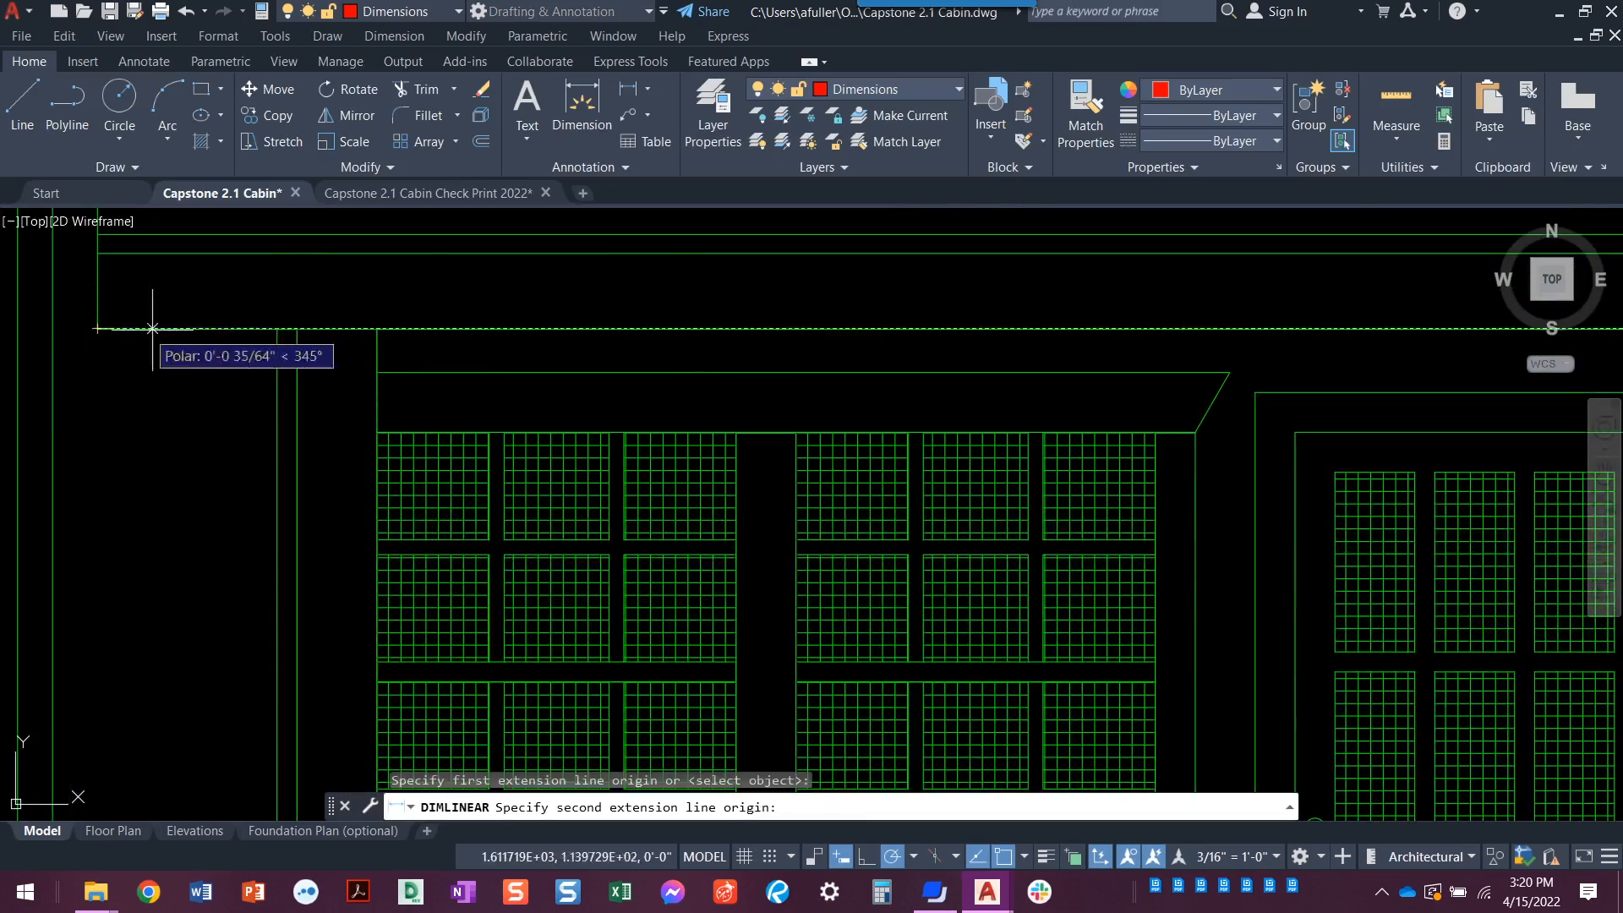
pyautogui.click(277, 330)
pyautogui.scroll(-2, 179, 513)
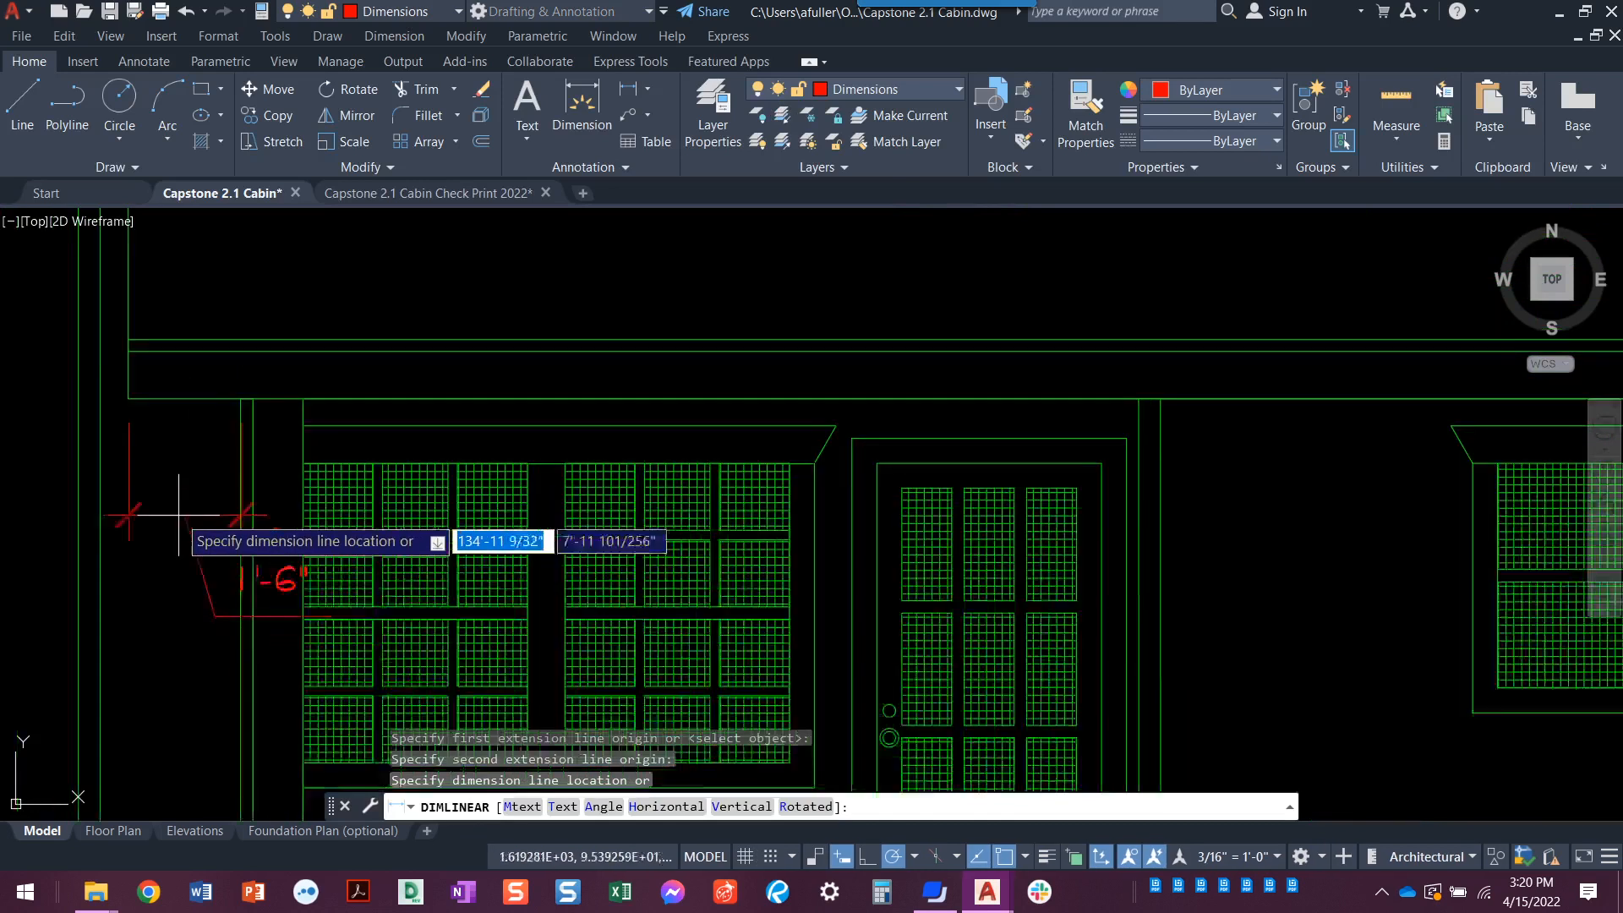
pyautogui.moveTo(178, 513); pyautogui.dragTo(228, 481, button='middle')
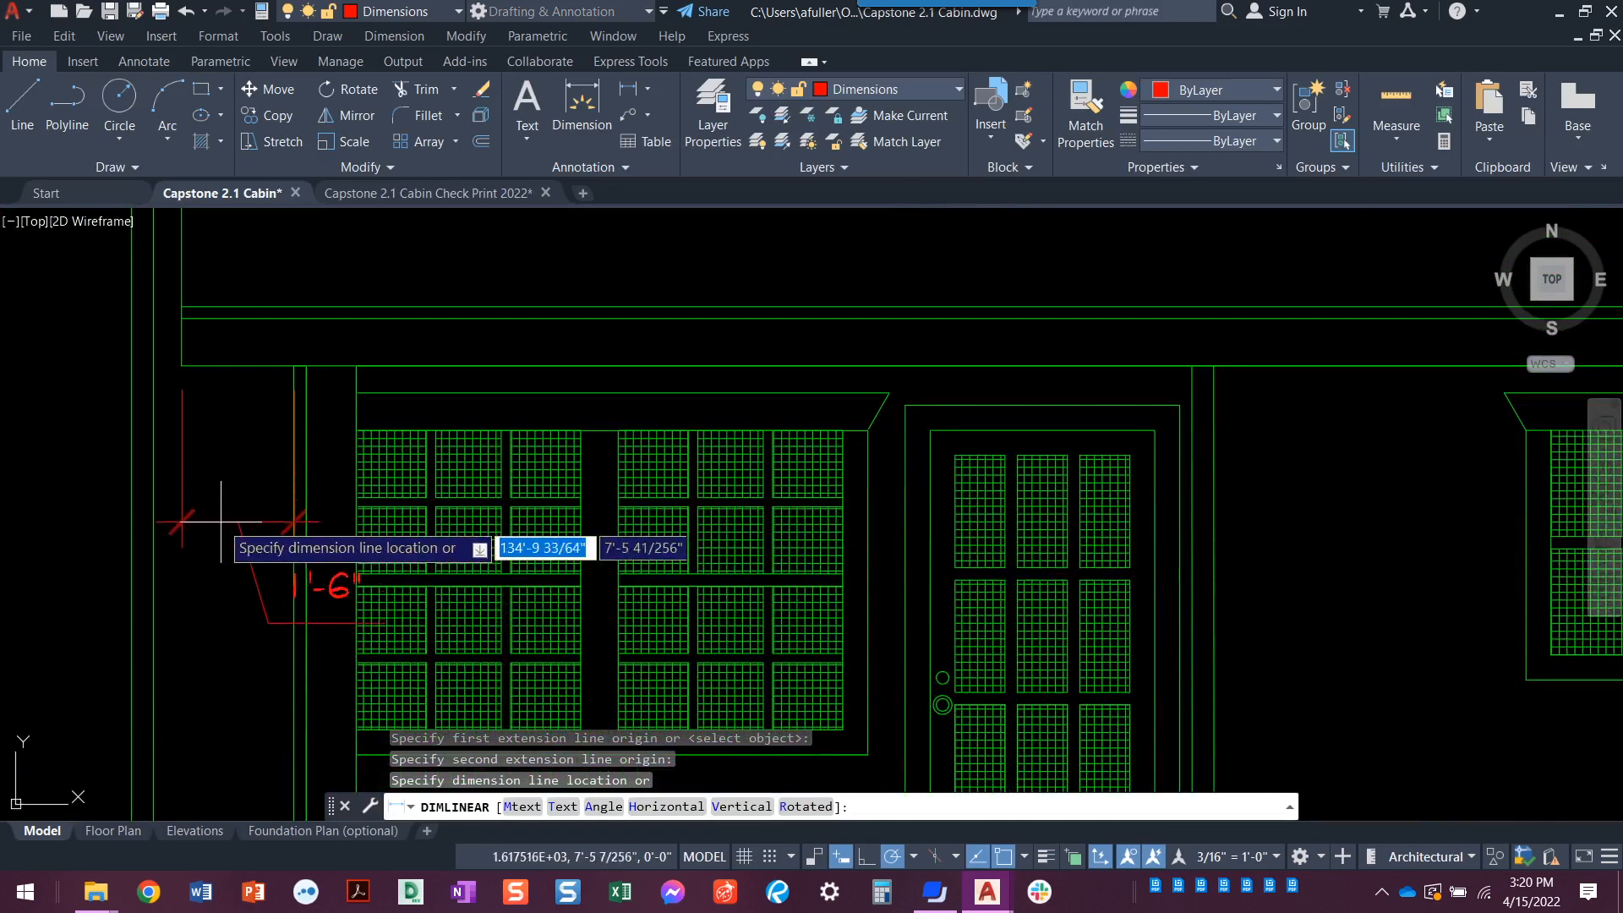
pyautogui.click(223, 492)
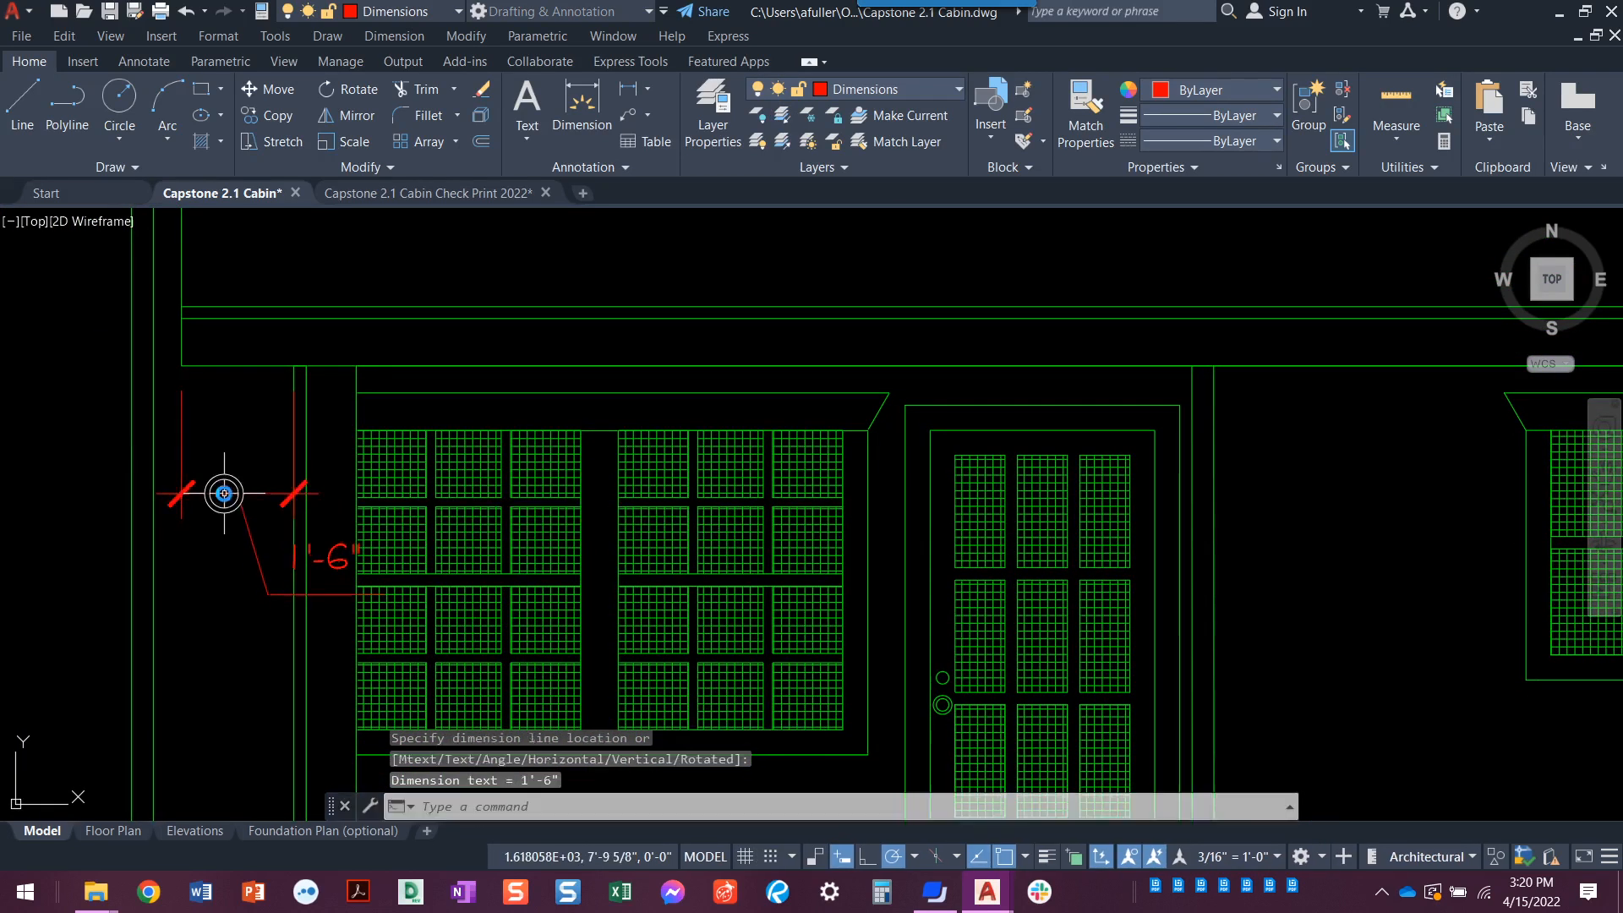
# - Move the roof overhang dimension's text from beside its leader to just above the dimension line
pyautogui.click(260, 561)
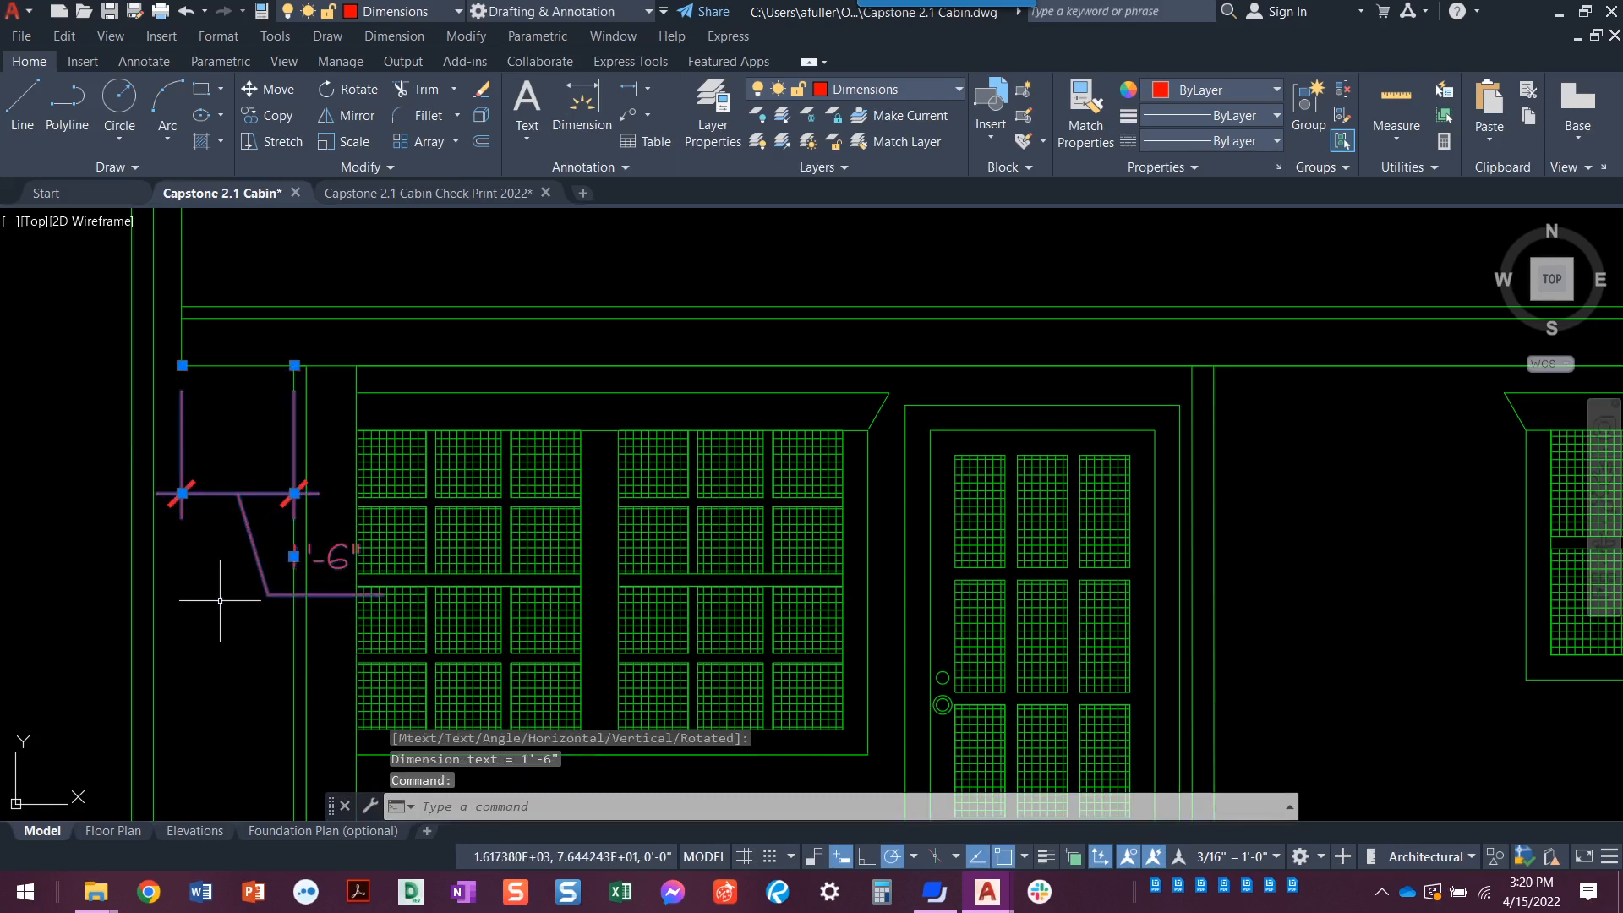
pyautogui.click(294, 557)
pyautogui.click(238, 493)
pyautogui.press('Escape')
pyautogui.press('Escape')
pyautogui.scroll(-4, 226, 550)
pyautogui.moveTo(209, 557); pyautogui.dragTo(131, 555, button='middle')
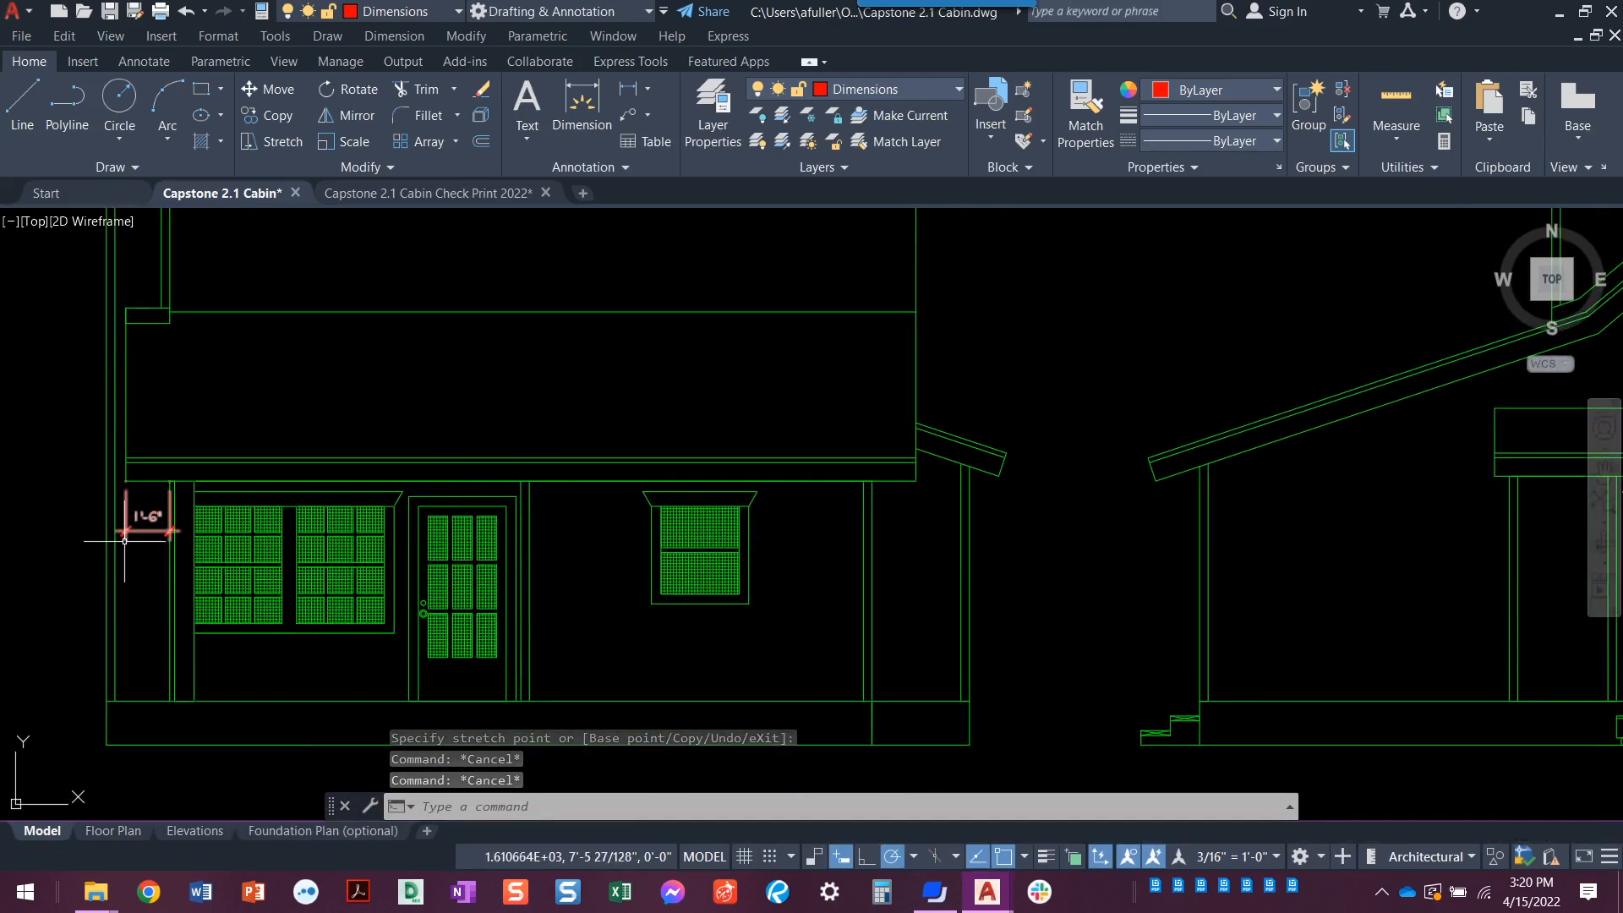
pyautogui.write('l')
pyautogui.press('Return')
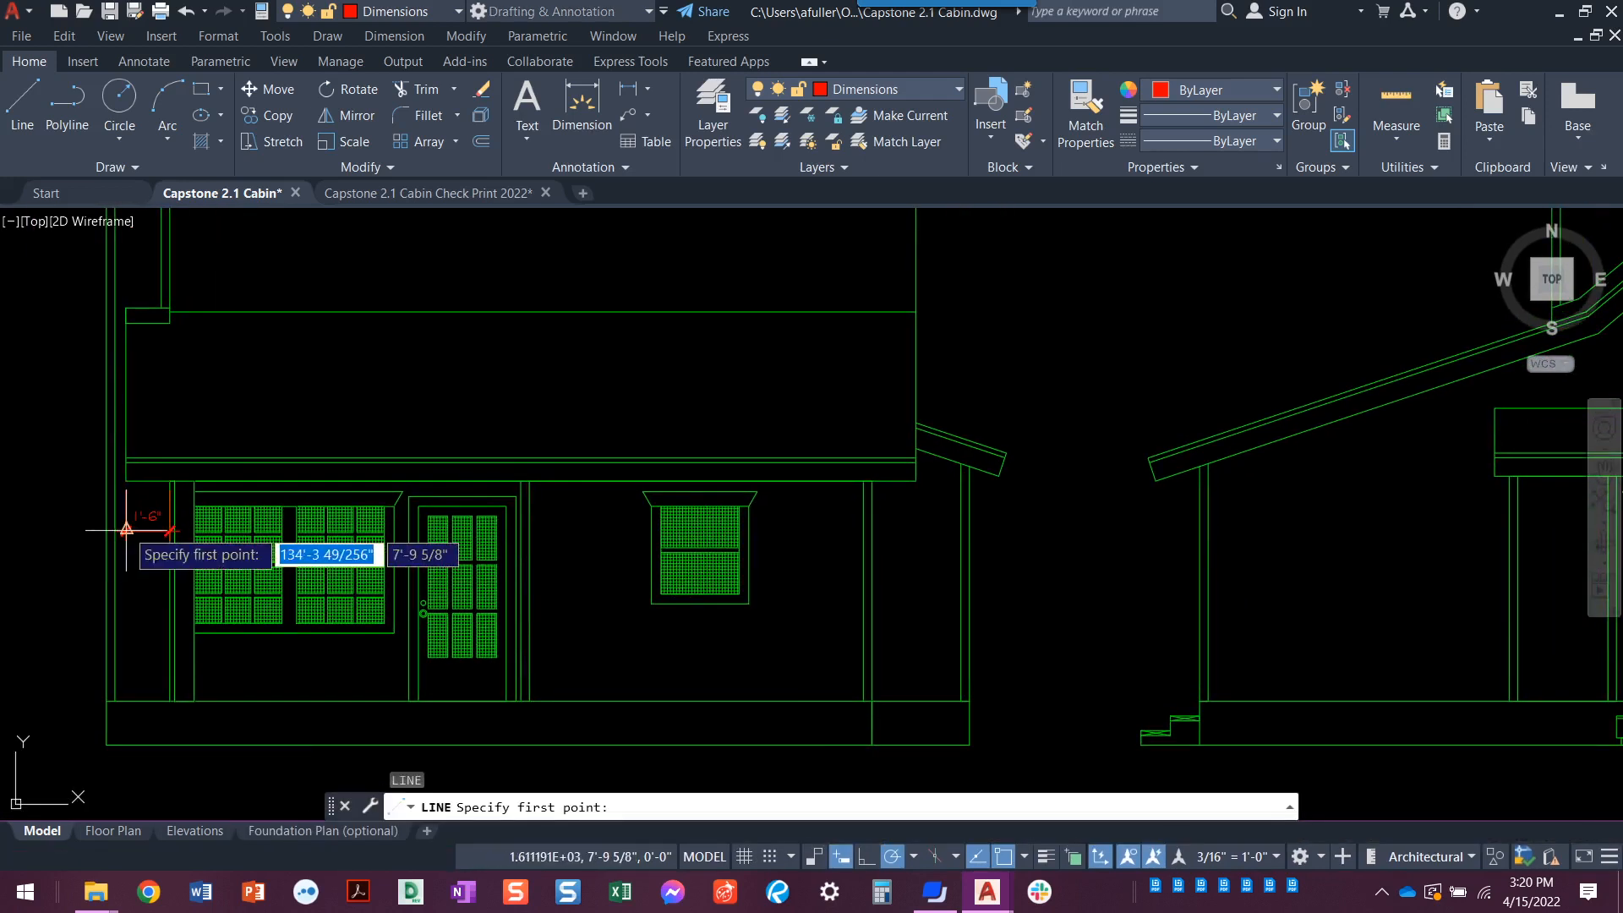
pyautogui.press('Escape')
pyautogui.press('Escape')
# - Draw a horizontal construction line through the overhang dimension line as an alignment guide for the other dimensions
pyautogui.click(110, 167)
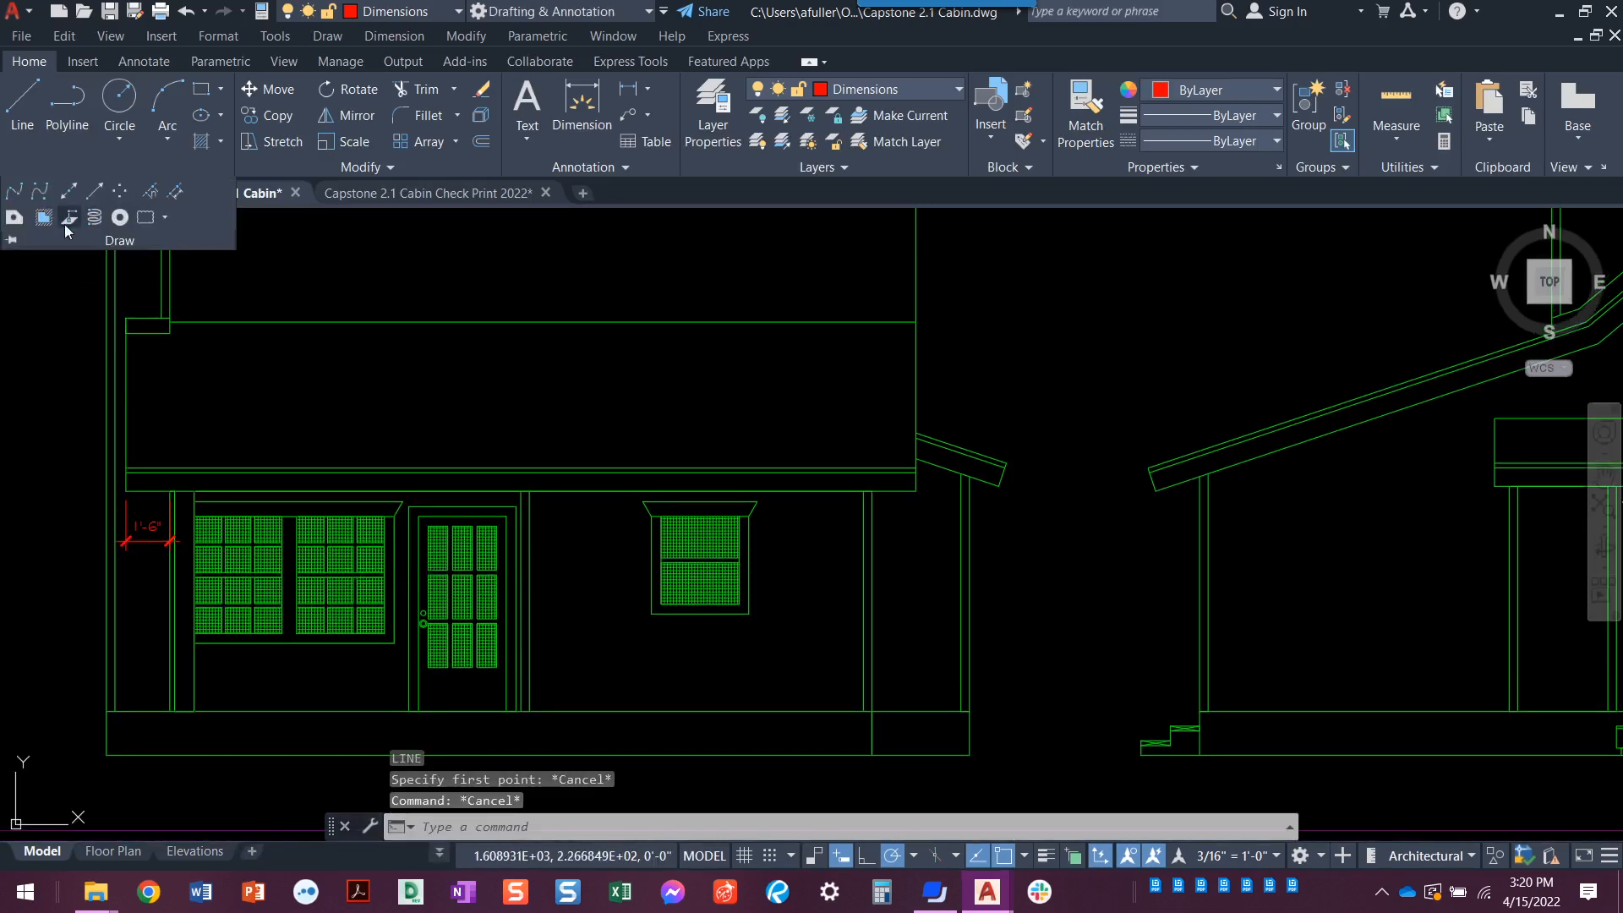
pyautogui.click(68, 192)
pyautogui.write('h')
pyautogui.press('Return')
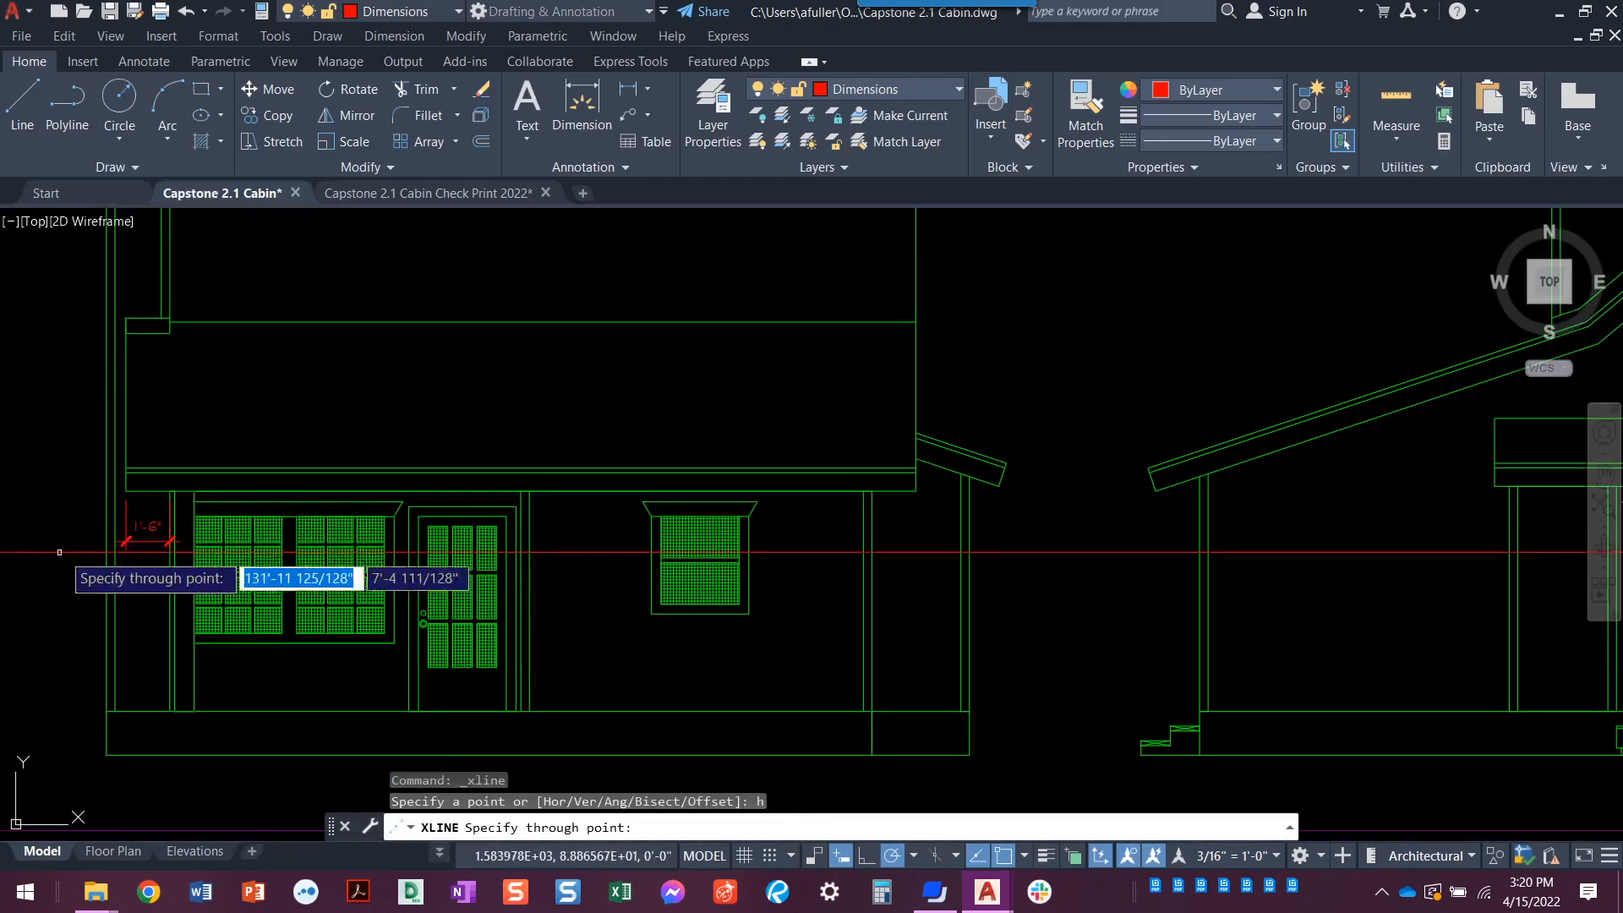
pyautogui.scroll(2, 127, 541)
pyautogui.click(148, 540)
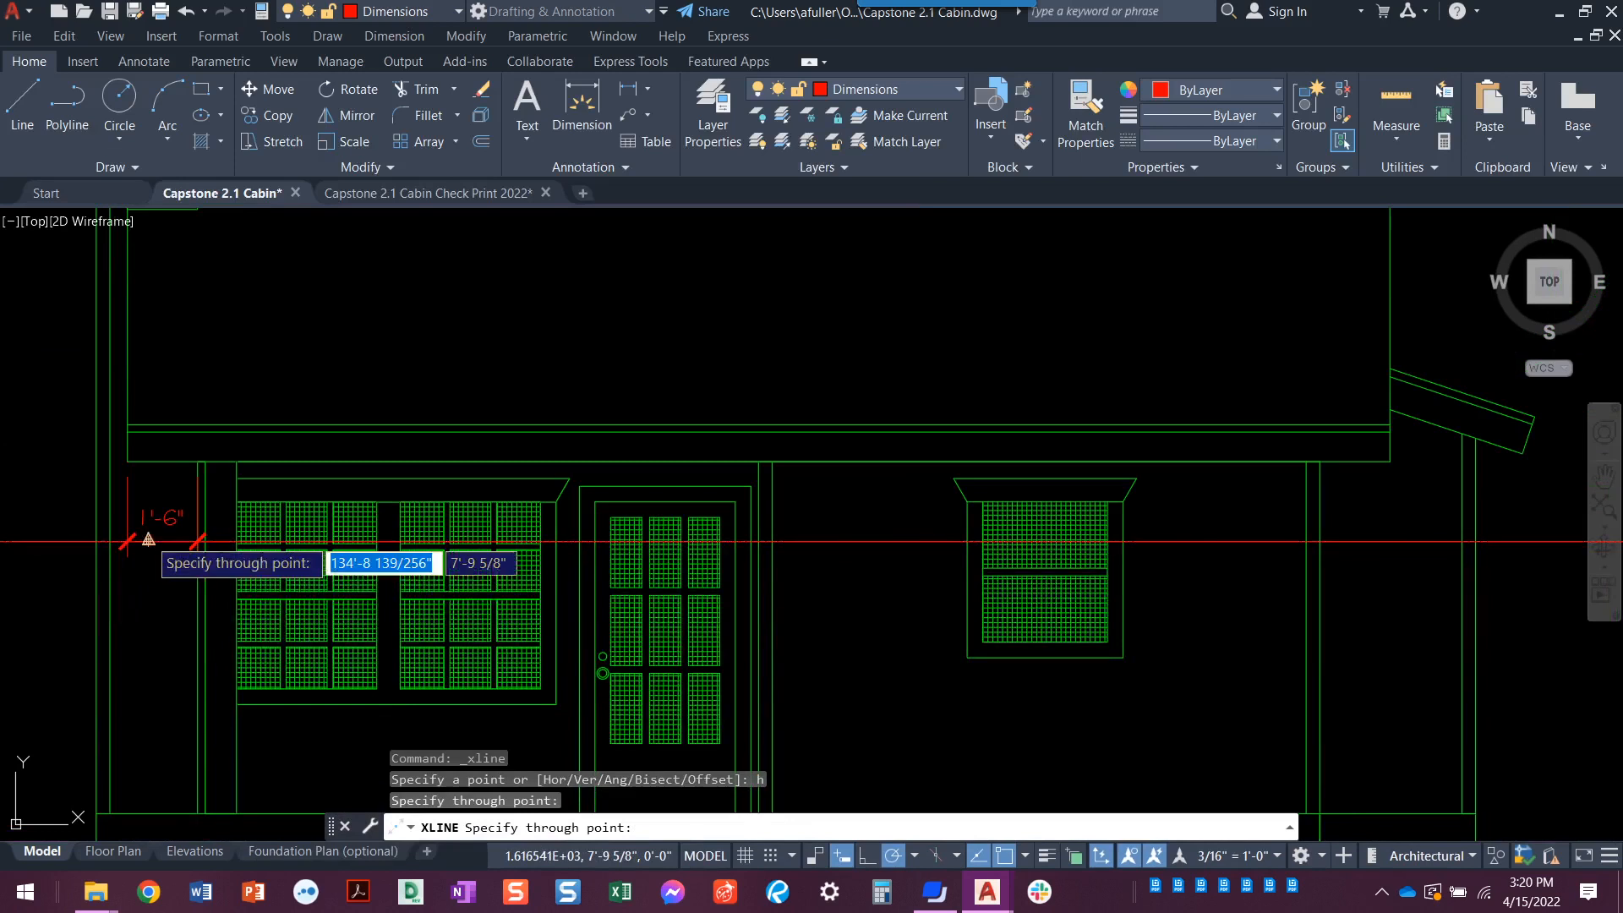
pyautogui.press('Escape')
# - Examine where the horizontal guide line crosses the posts and roof overhangs across both elevations
pyautogui.moveTo(1190, 561)
pyautogui.mouseDown(button='middle')
pyautogui.moveTo(1050, 572)
pyautogui.moveTo(1293, 558)
pyautogui.moveTo(1054, 572)
pyautogui.moveTo(120, 550)
pyautogui.mouseUp(button='middle')
pyautogui.moveTo(935, 568)
pyautogui.mouseDown(button='middle')
pyautogui.moveTo(547, 558)
pyautogui.moveTo(1383, 543)
pyautogui.mouseUp(button='middle')
pyautogui.scroll(-2, 536, 572)
pyautogui.moveTo(536, 572); pyautogui.dragTo(1072, 569, button='middle')
pyautogui.scroll(2, 533, 546)
pyautogui.scroll(2, 364, 469)
pyautogui.scroll(-2, 363, 469)
pyautogui.moveTo(1126, 570)
pyautogui.mouseDown(button='middle')
pyautogui.moveTo(544, 572)
pyautogui.moveTo(272, 612)
pyautogui.mouseUp(button='middle')
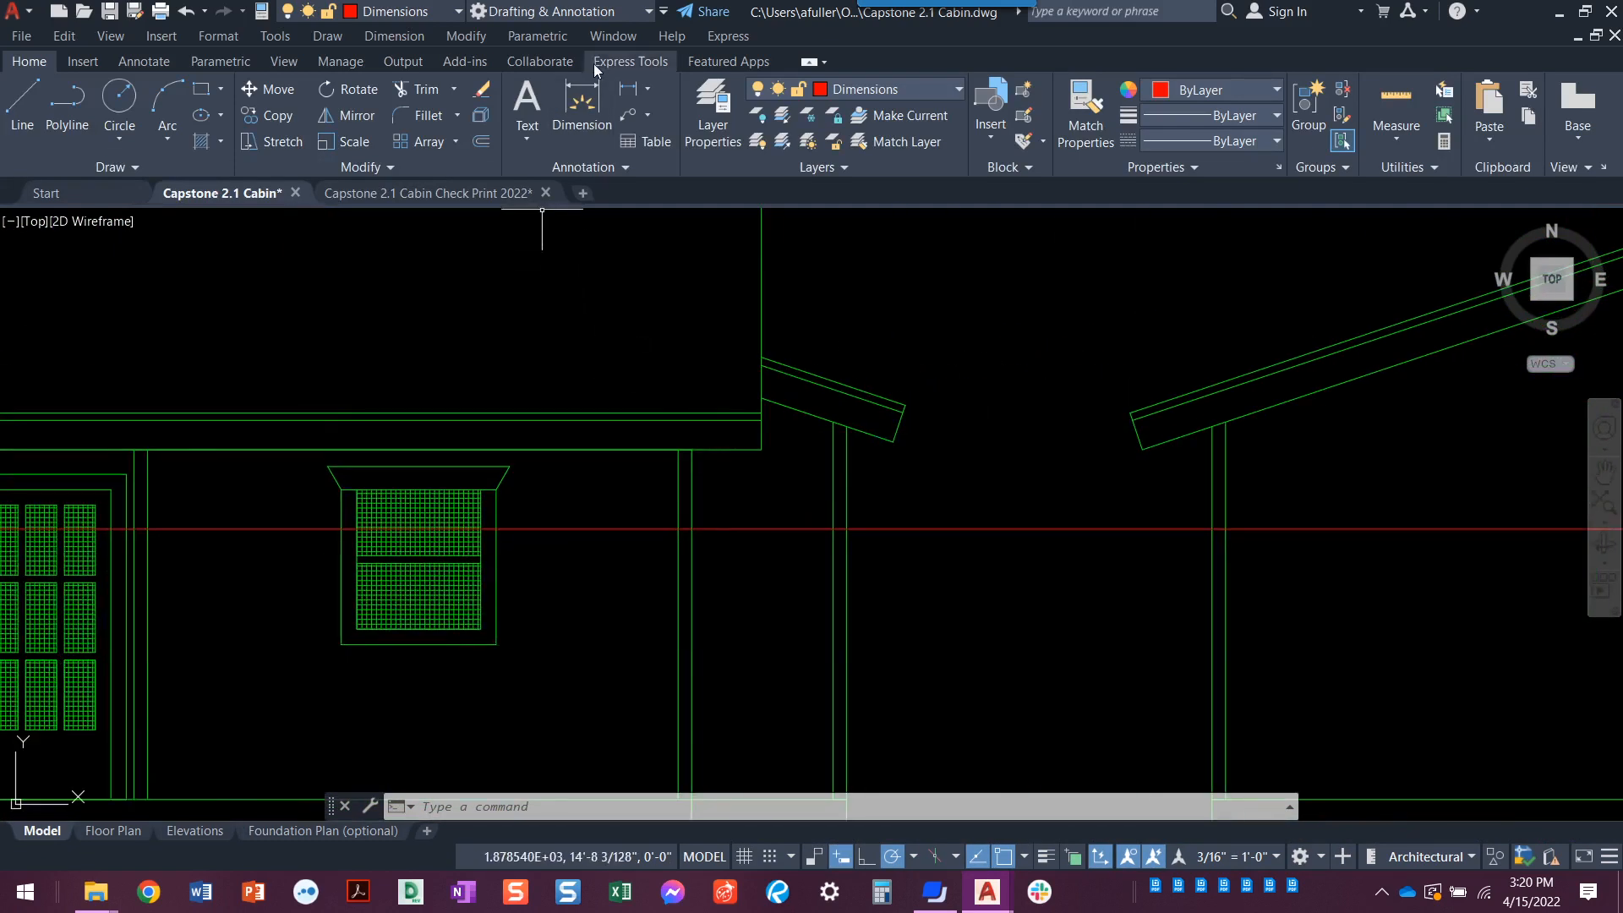
# - Add a horizontal linear dimension from the post's outer edge to the main roof's end corner beyond the single window, placed on the guide line
pyautogui.click(628, 89)
pyautogui.scroll(2, 707, 489)
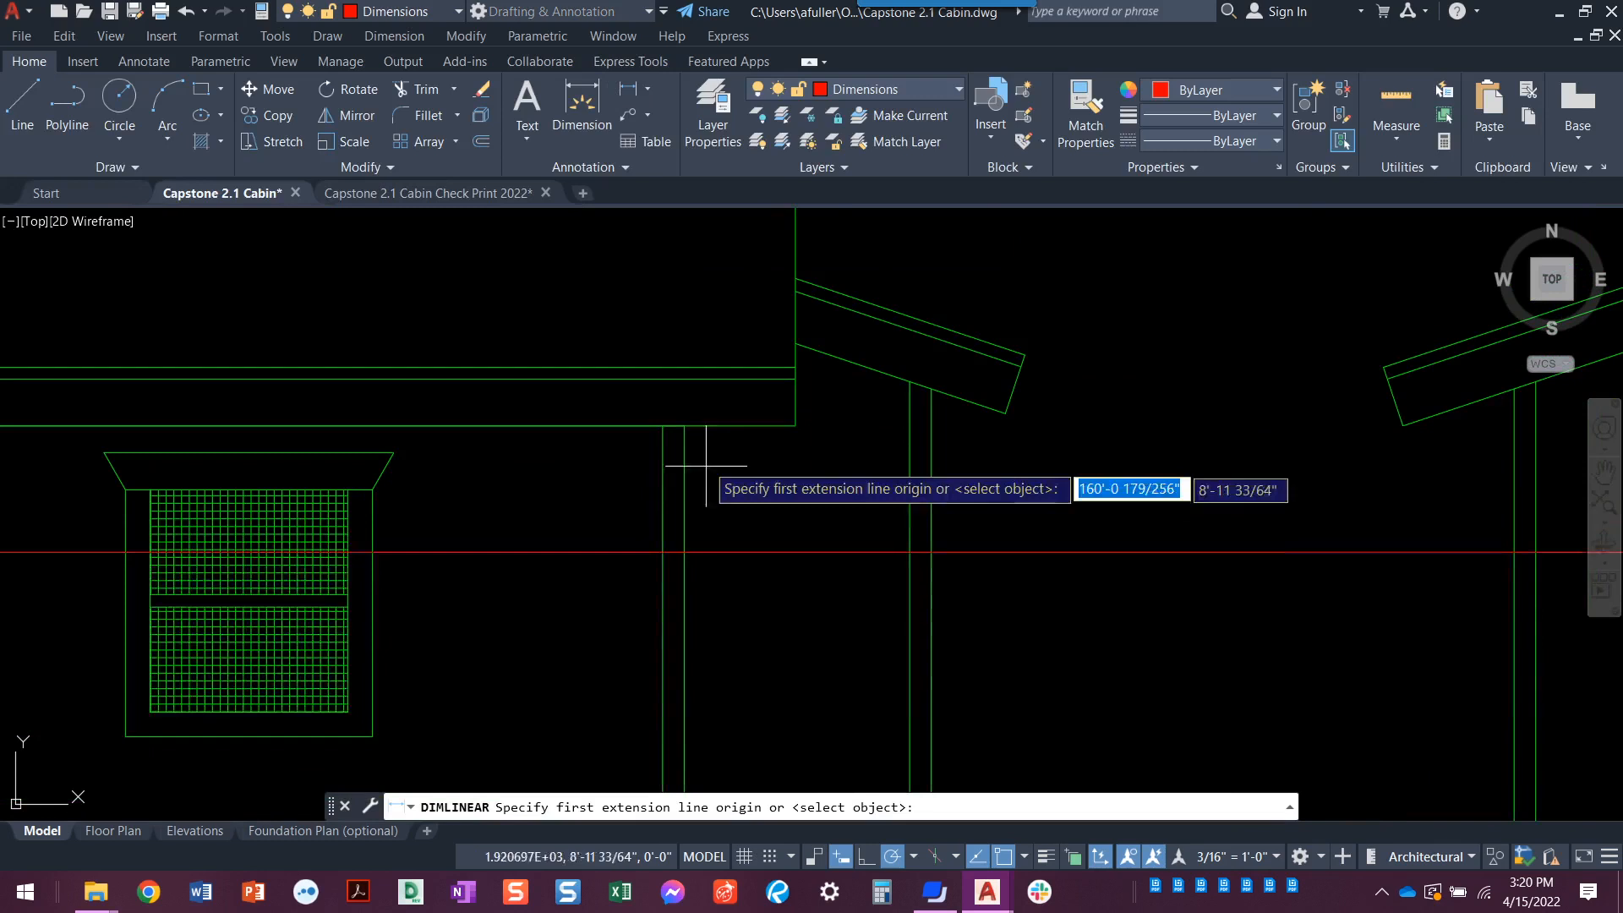
pyautogui.click(683, 425)
pyautogui.click(794, 425)
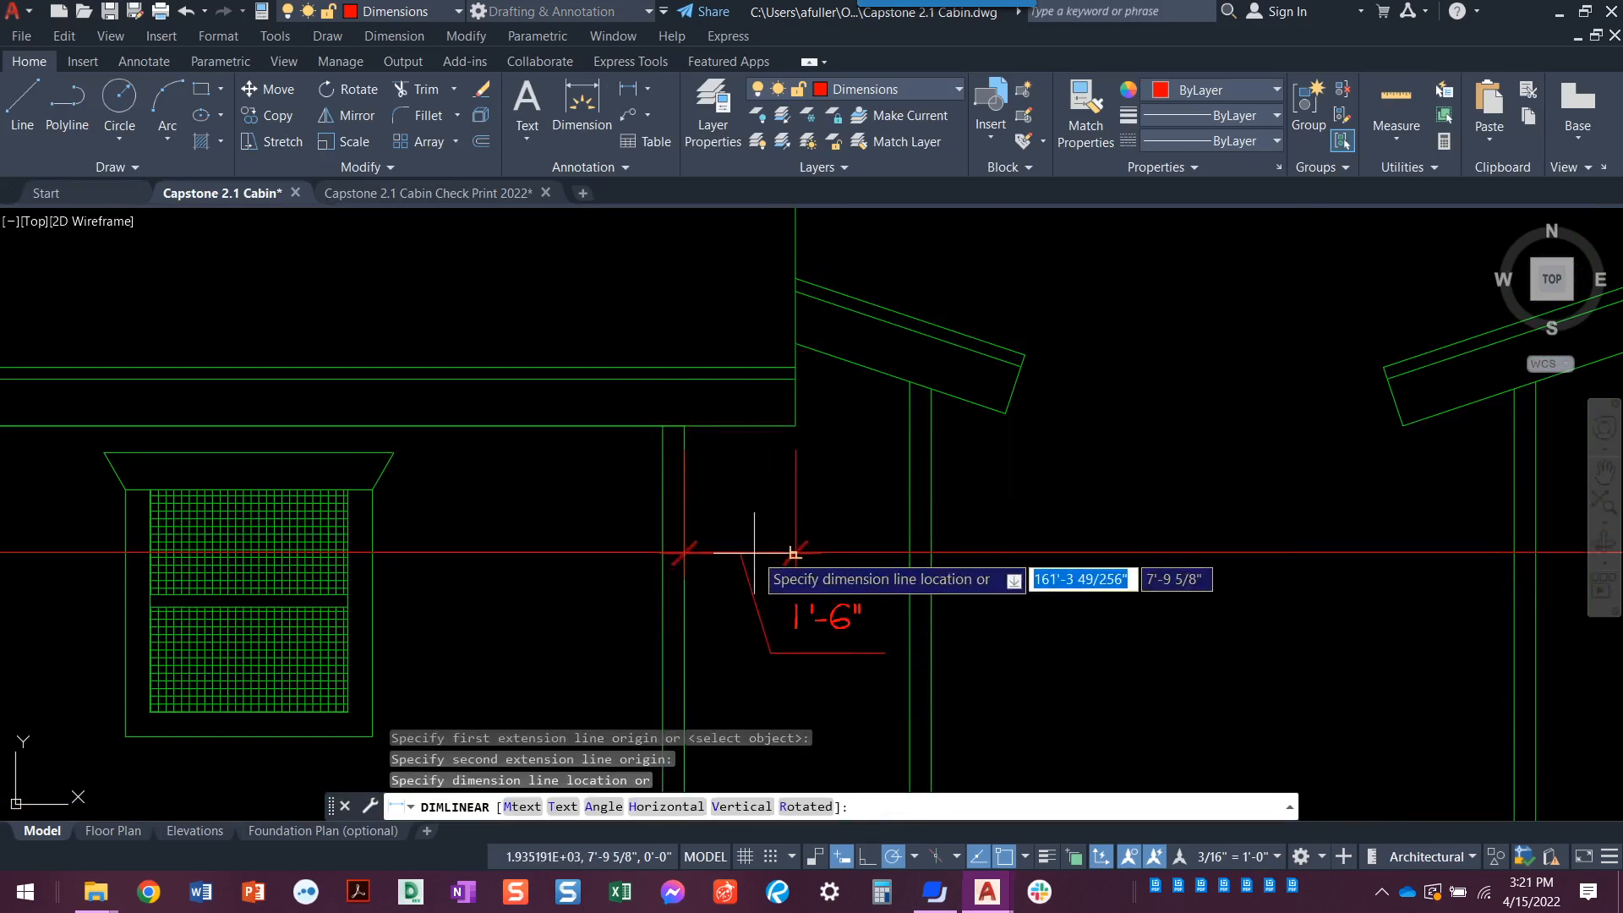
pyautogui.click(758, 550)
# - Move the main roof overhang dimension's text from its leader to centred above the dimension line
pyautogui.click(818, 632)
pyautogui.click(815, 631)
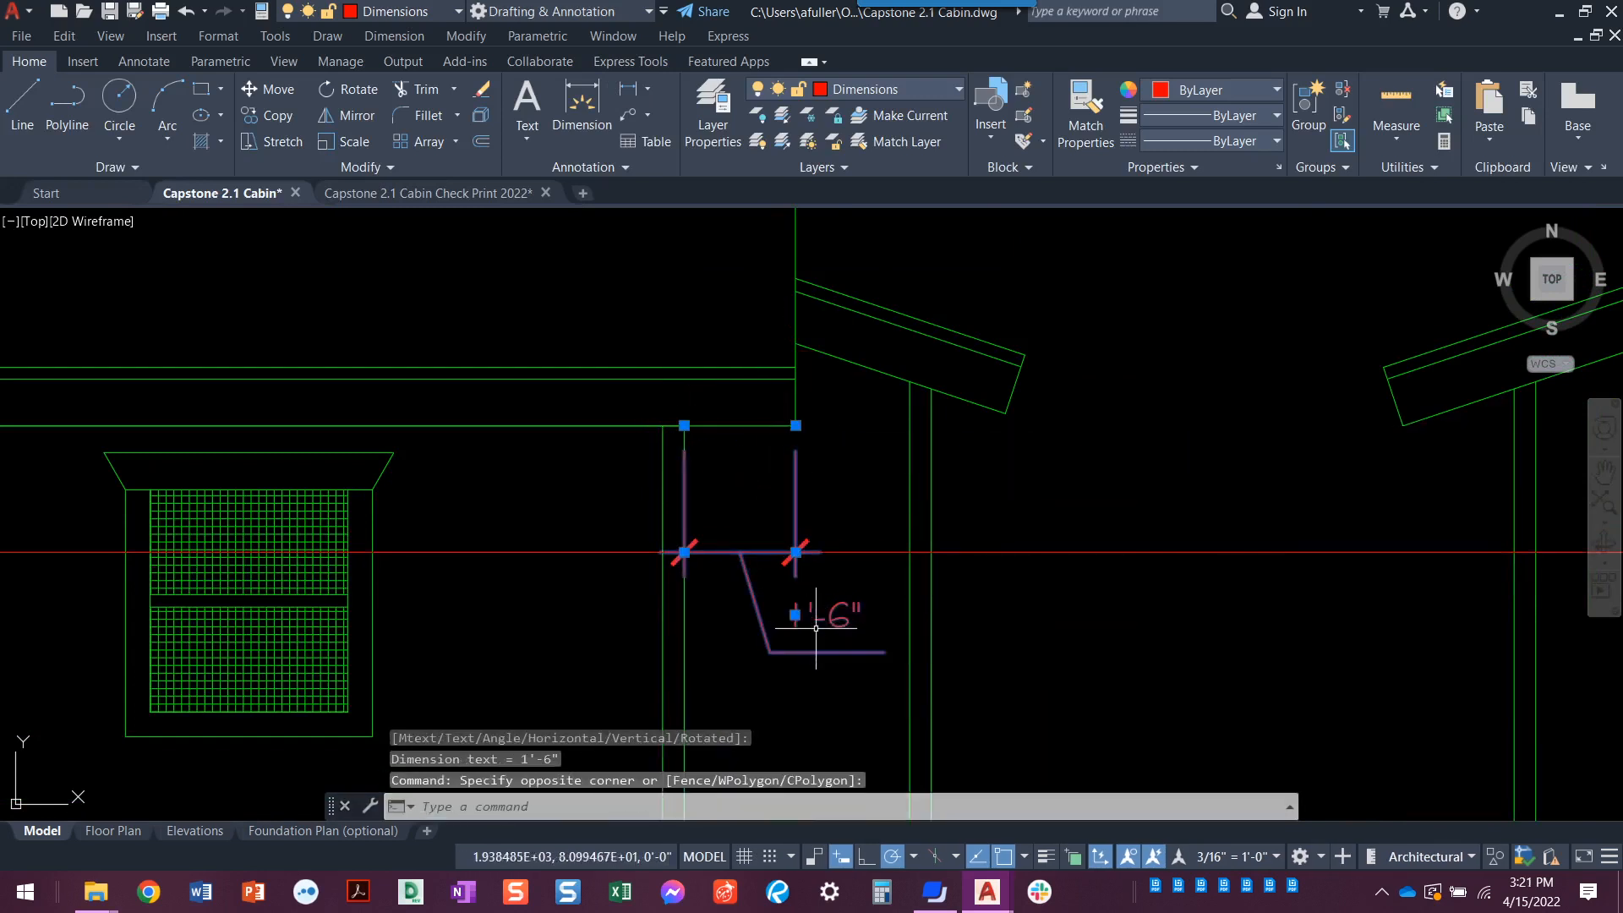
pyautogui.click(740, 557)
pyautogui.moveTo(860, 558); pyautogui.dragTo(683, 557, button='middle')
pyautogui.press('Escape')
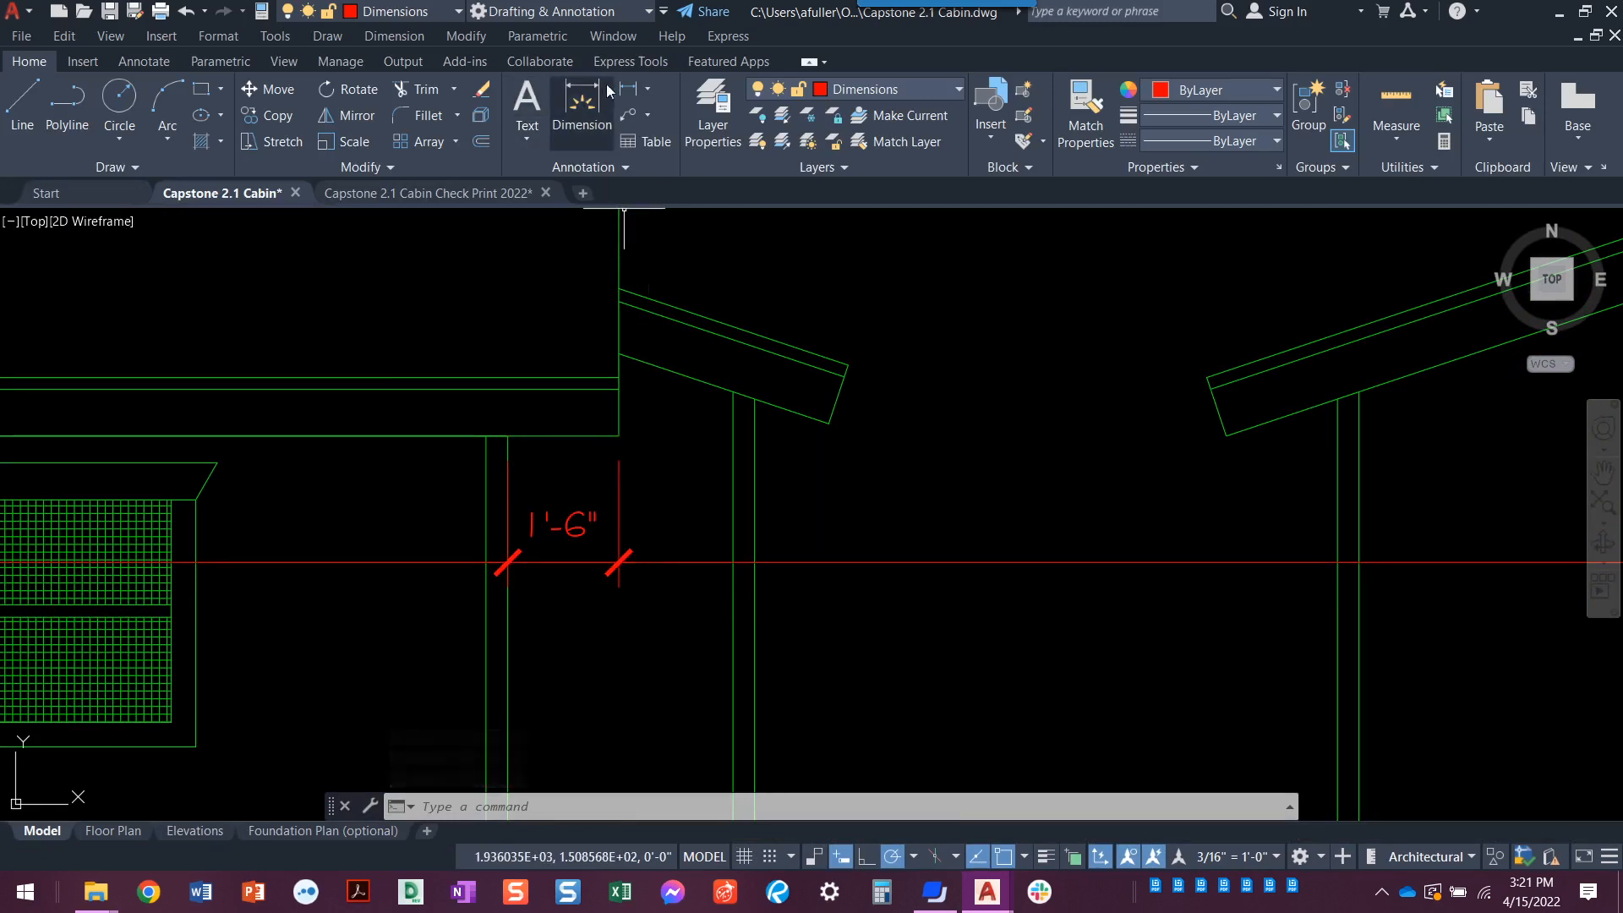
# - Dimension the short sloped porch roof's overhang horizontally from its lower tip to the post's outer edge, aligned with the guide line
pyautogui.click(628, 88)
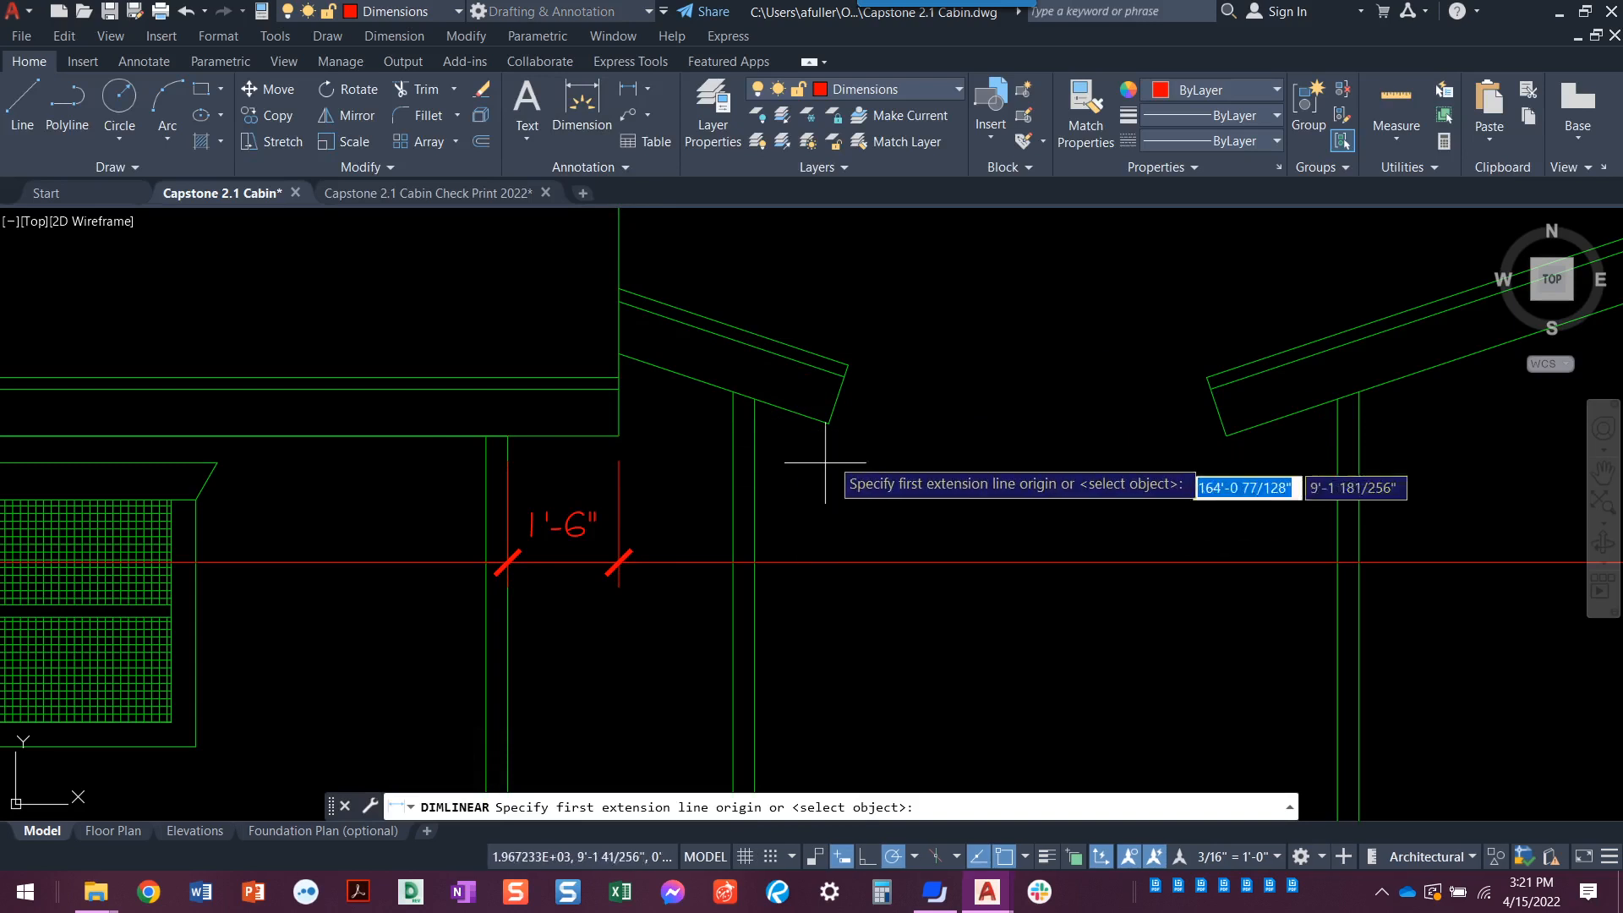
pyautogui.click(828, 422)
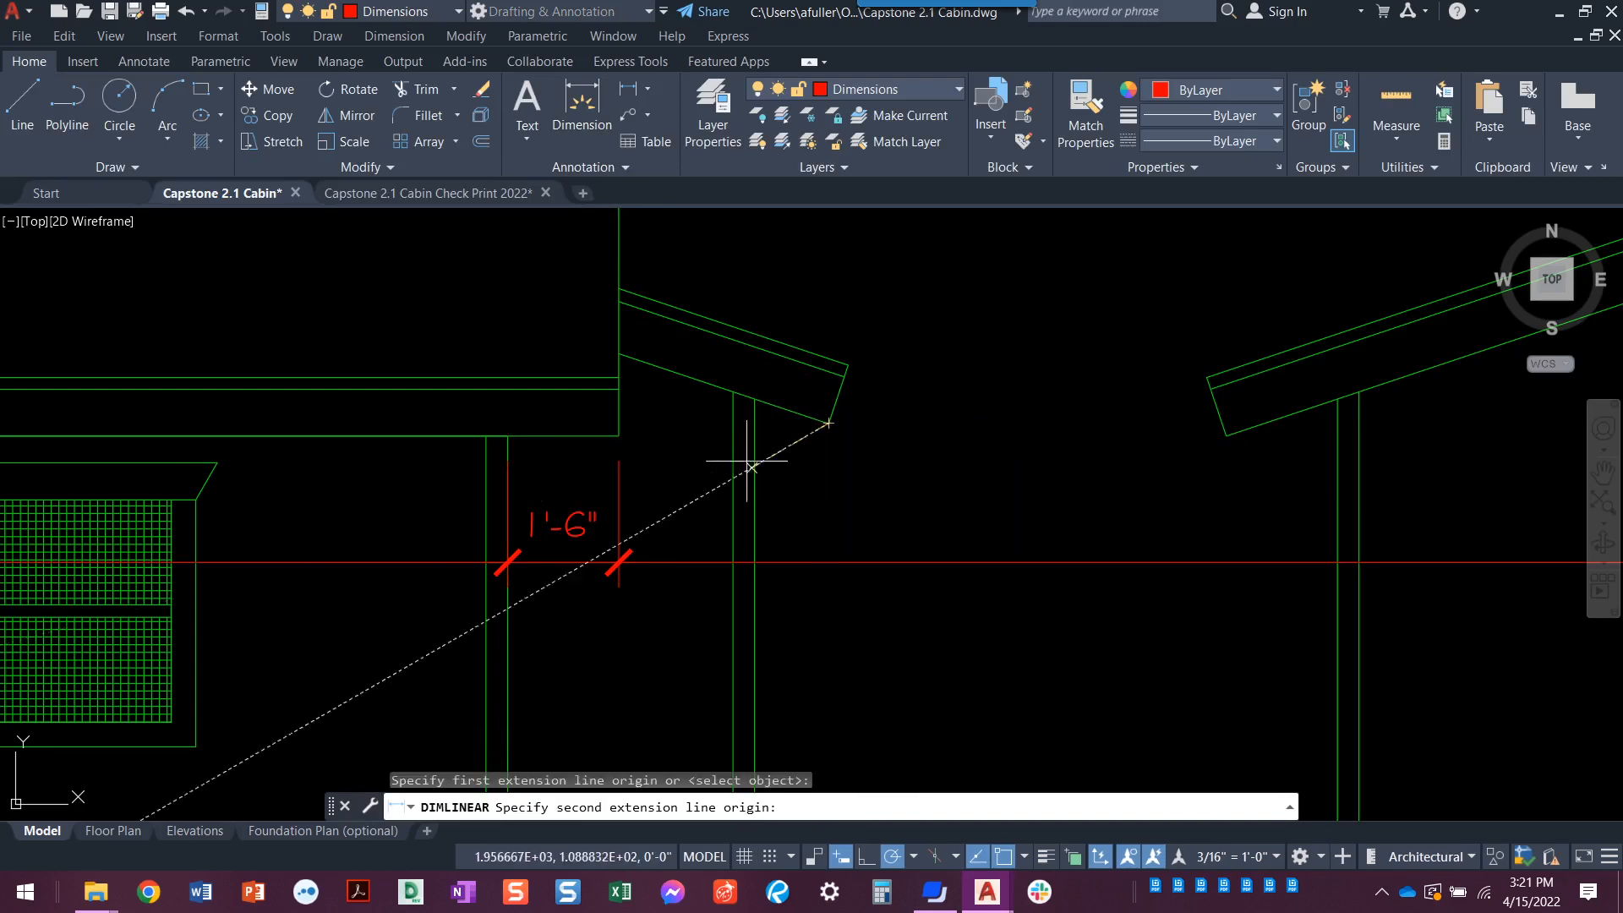
pyautogui.click(753, 423)
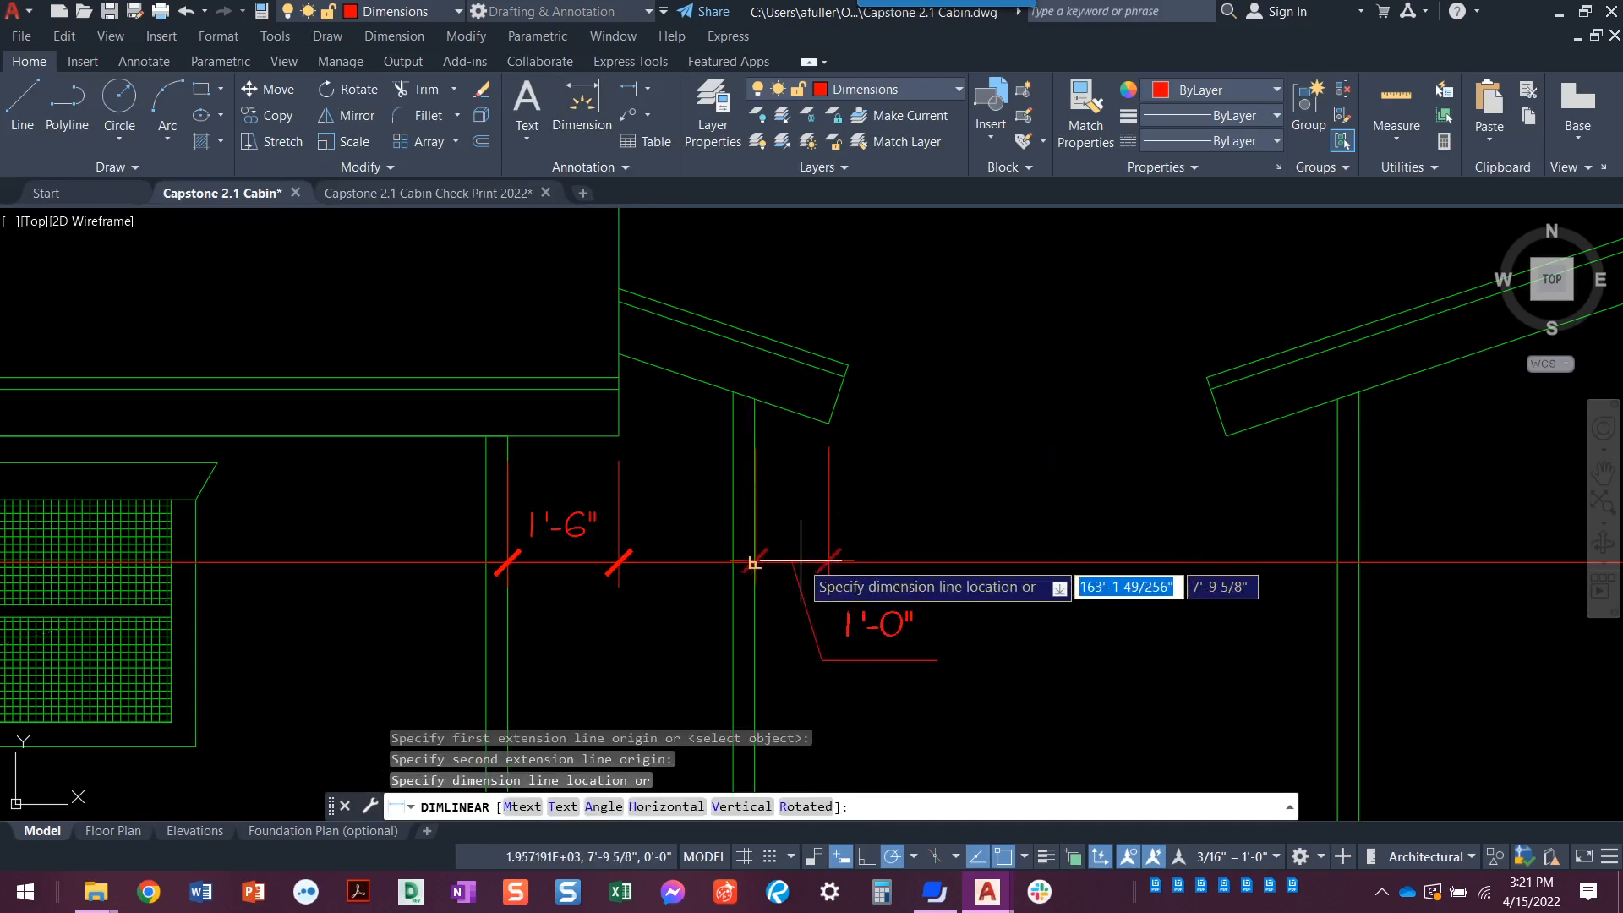
pyautogui.click(753, 562)
# - Move the short porch roof dimension's text from its leader to centred above the dimension line
pyautogui.click(851, 668)
pyautogui.click(846, 632)
pyautogui.click(846, 634)
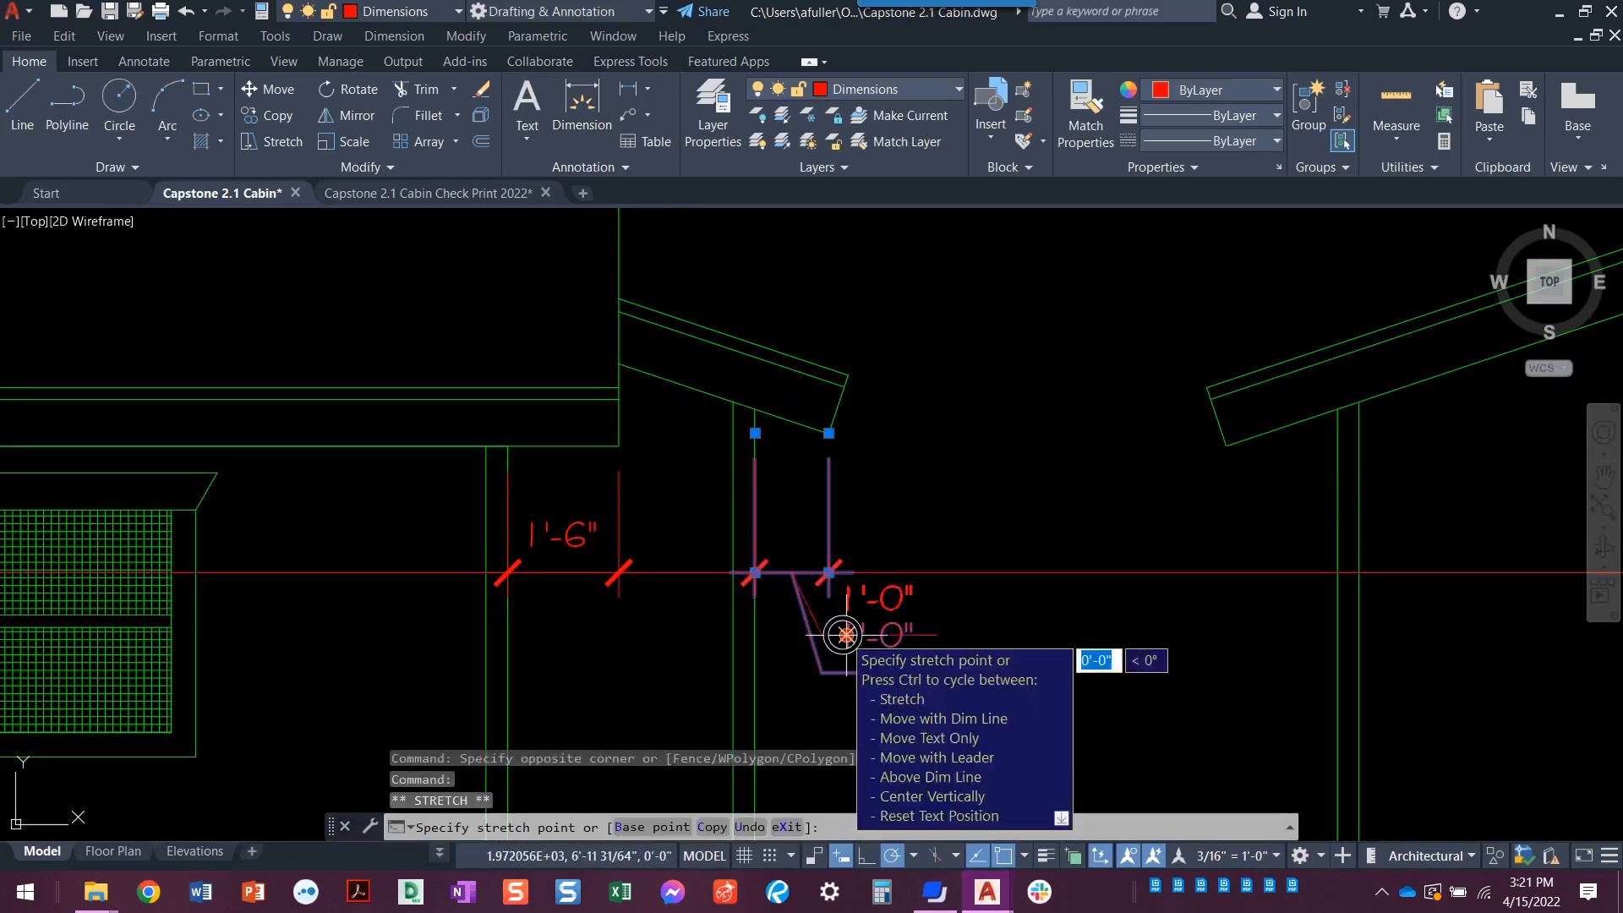
pyautogui.click(791, 572)
pyautogui.moveTo(792, 573)
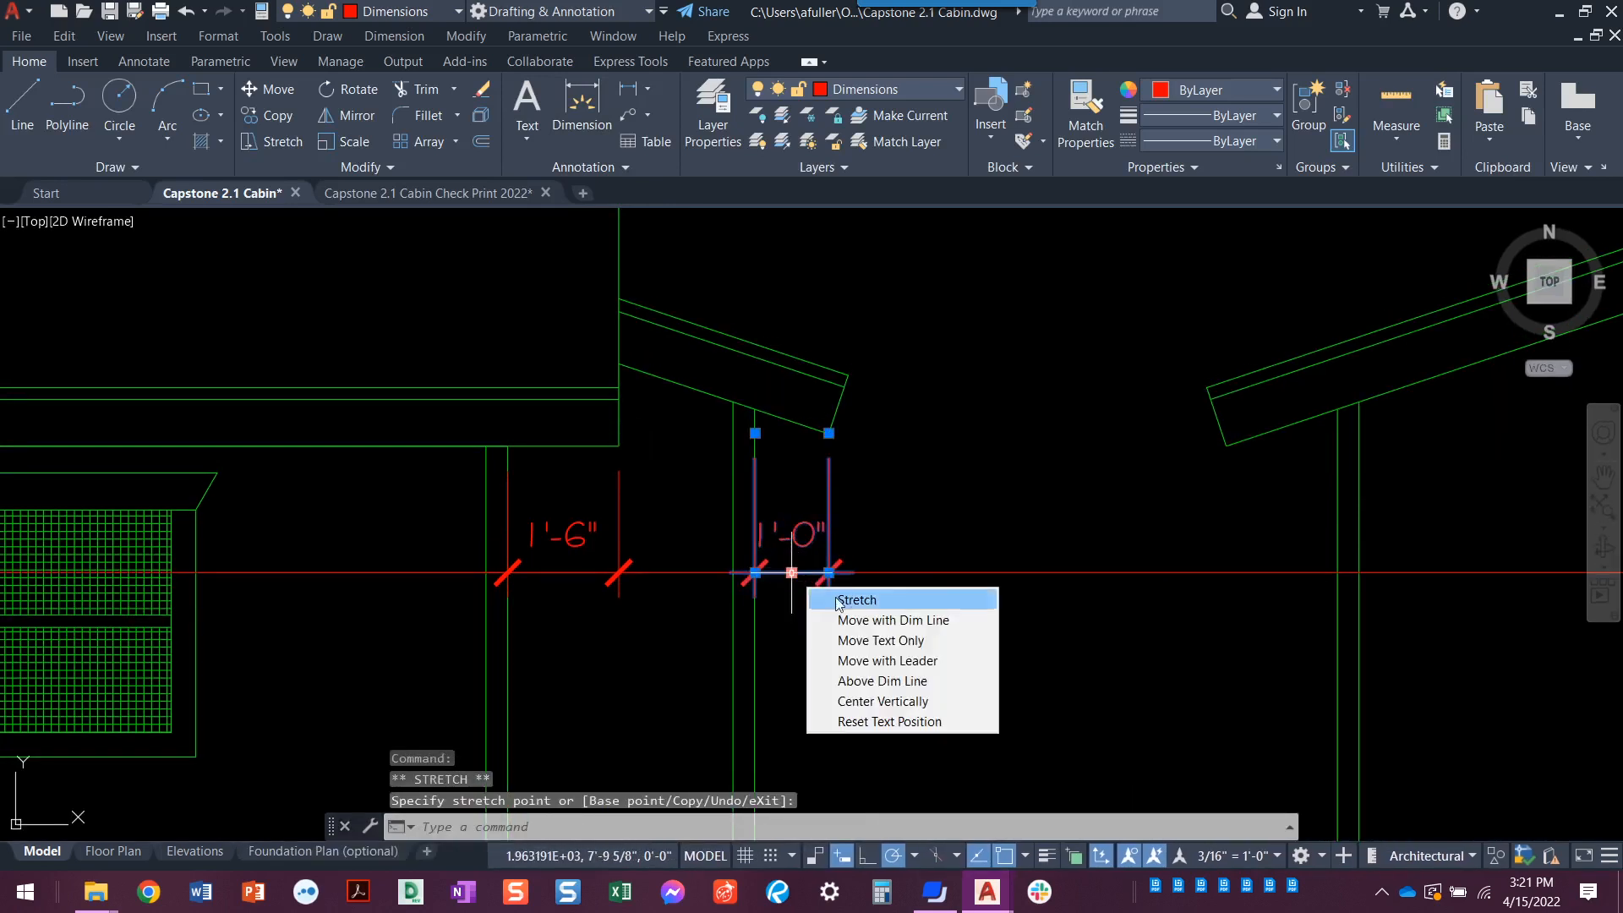
pyautogui.press('Escape')
# - On the gable-end elevation, dimension the long sloped roof's lower overhang from its tip to the post's outer edge along the guide line
pyautogui.scroll(-2, 980, 667)
pyautogui.moveTo(989, 670); pyautogui.dragTo(617, 681, button='middle')
pyautogui.click(628, 89)
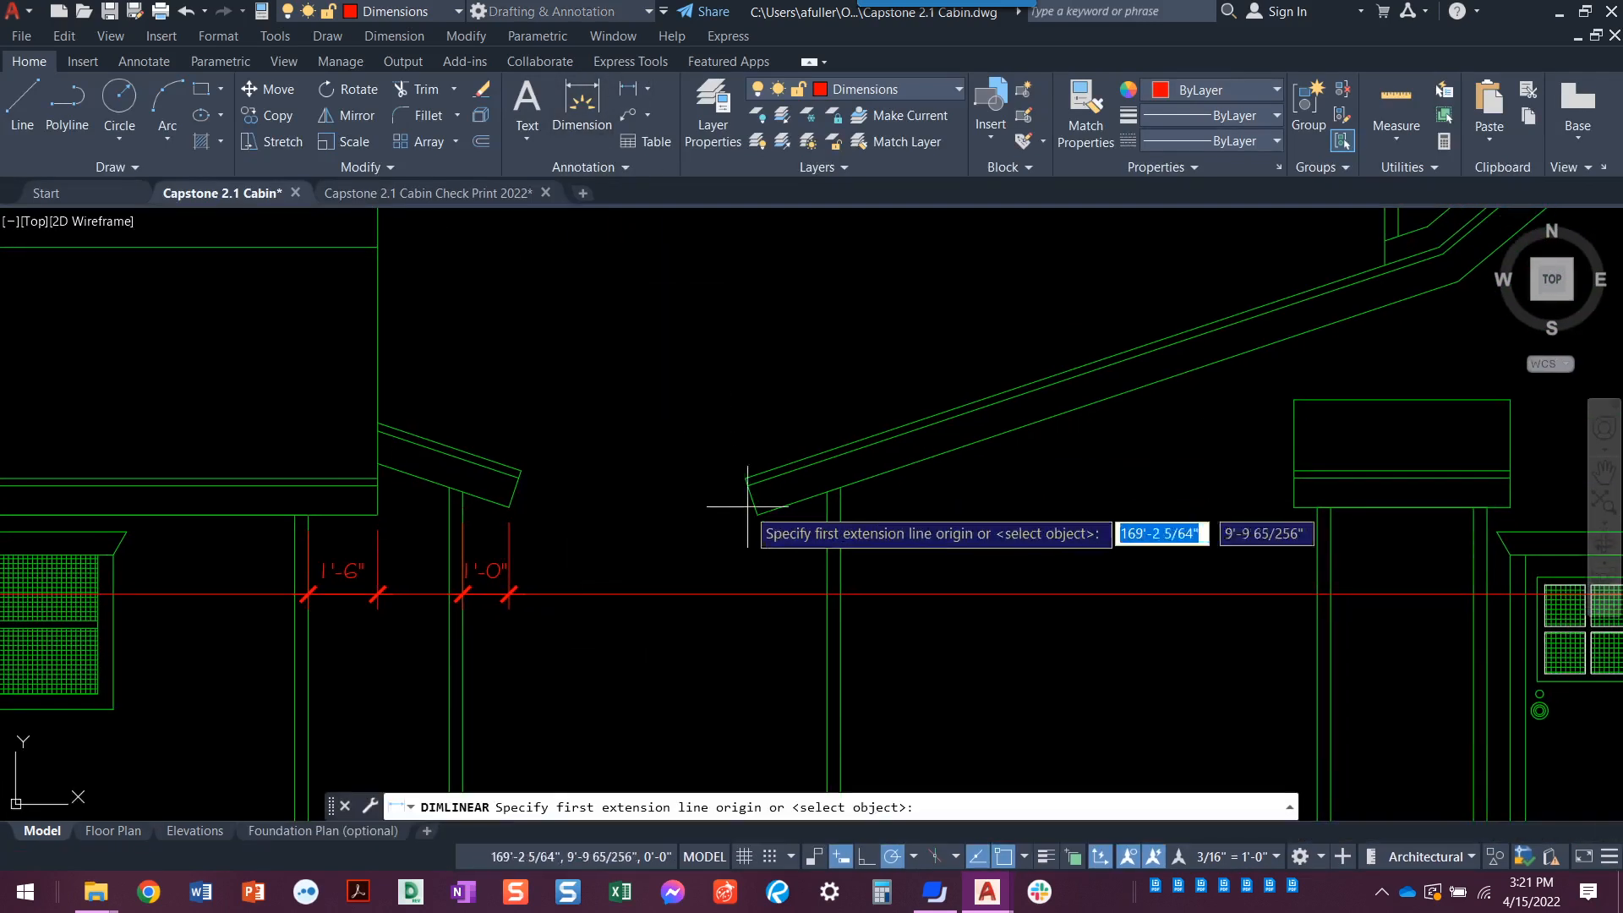
pyautogui.click(756, 512)
pyautogui.click(826, 514)
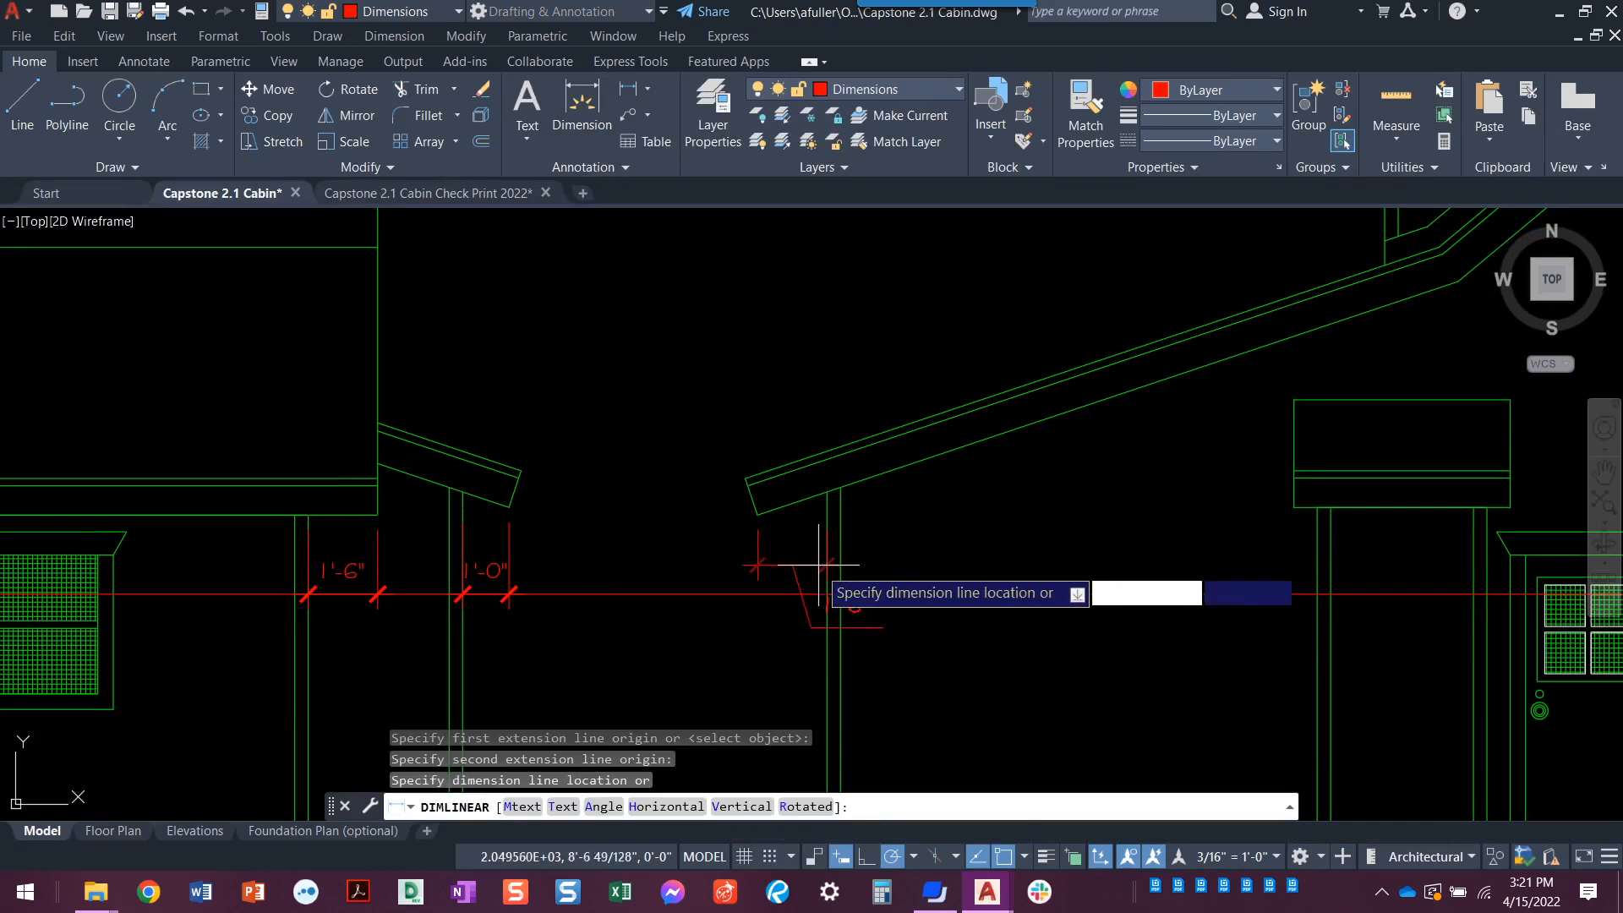
pyautogui.click(814, 596)
# - Move the long sloped roof's overhang dimension text from its leader to centred above the dimension line
pyautogui.click(865, 641)
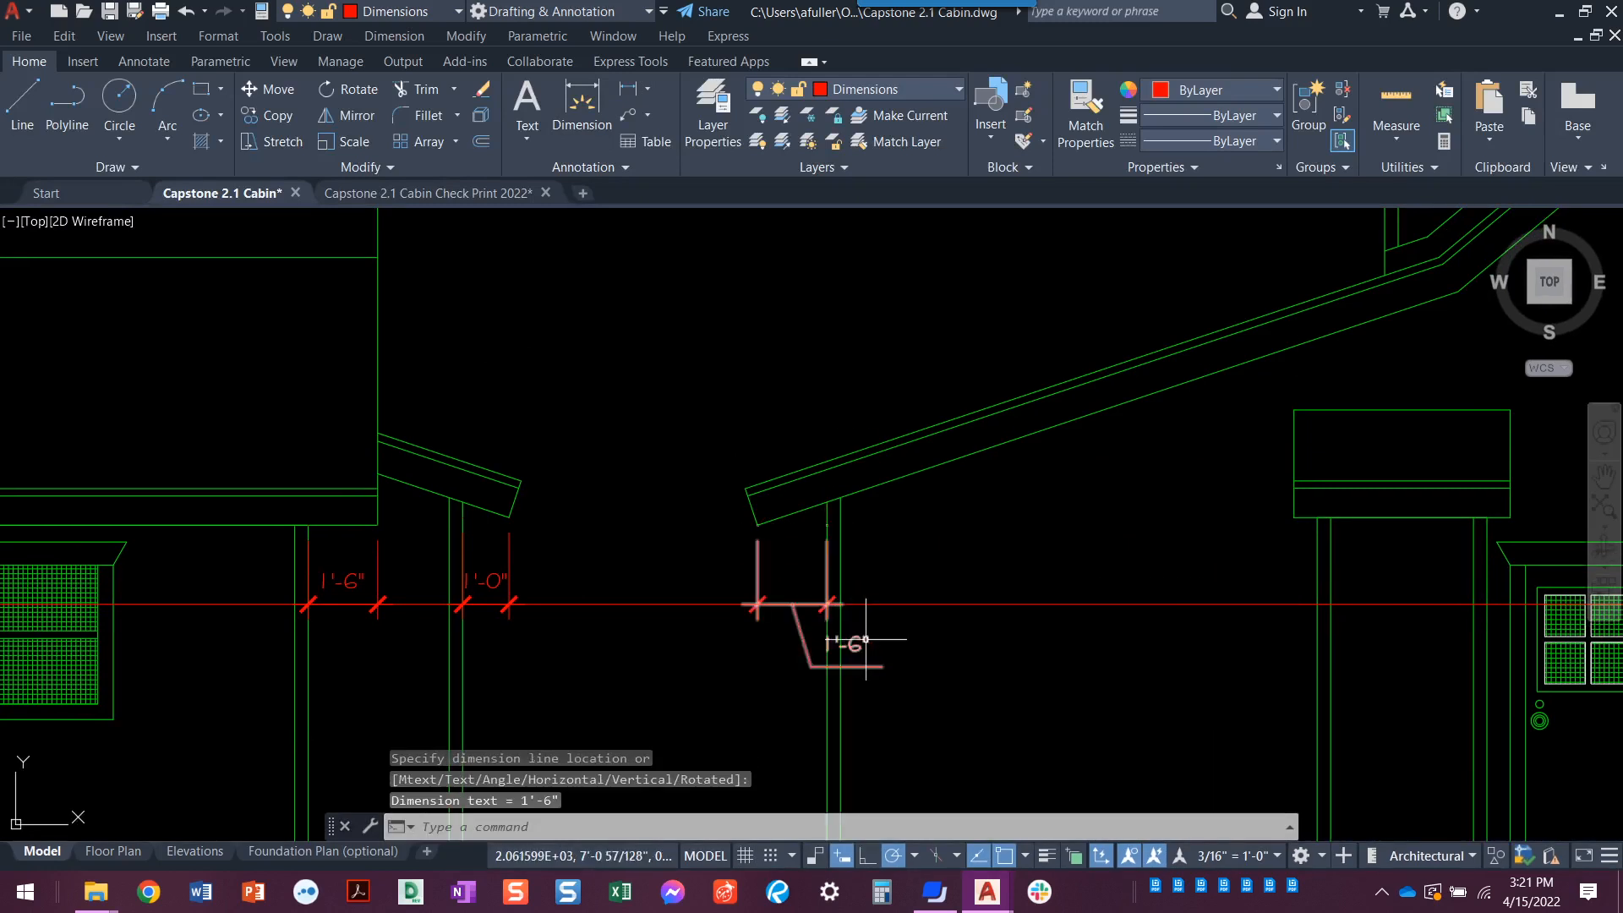
pyautogui.click(827, 642)
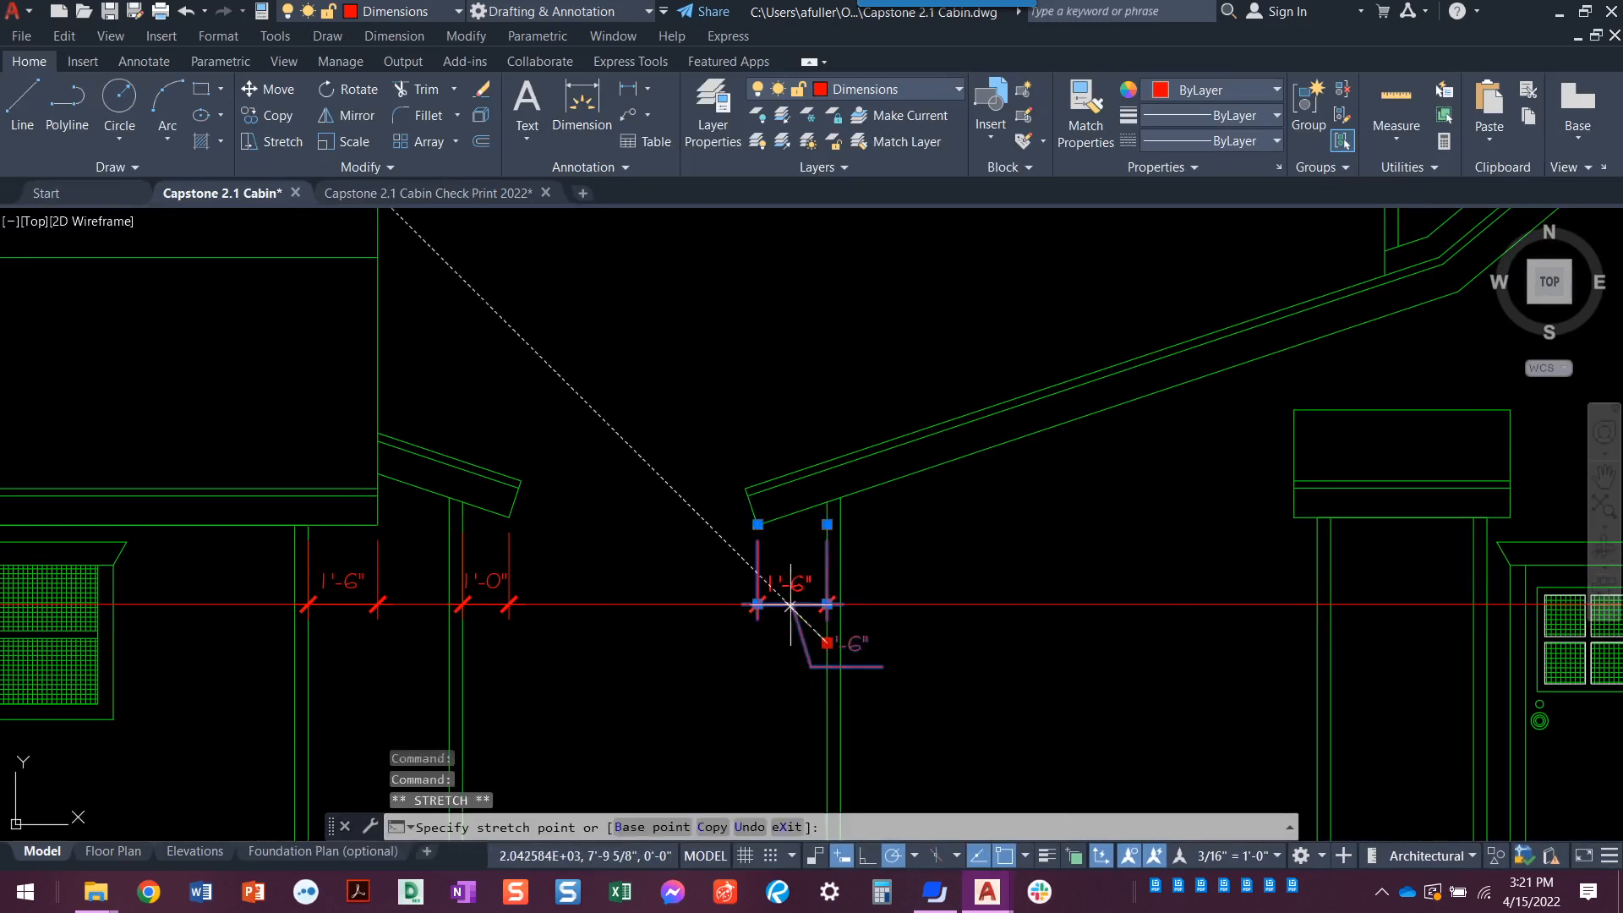
pyautogui.click(792, 602)
pyautogui.moveTo(985, 627)
pyautogui.mouseDown(button='middle')
pyautogui.moveTo(402, 609)
pyautogui.moveTo(405, 586)
pyautogui.mouseUp(button='middle')
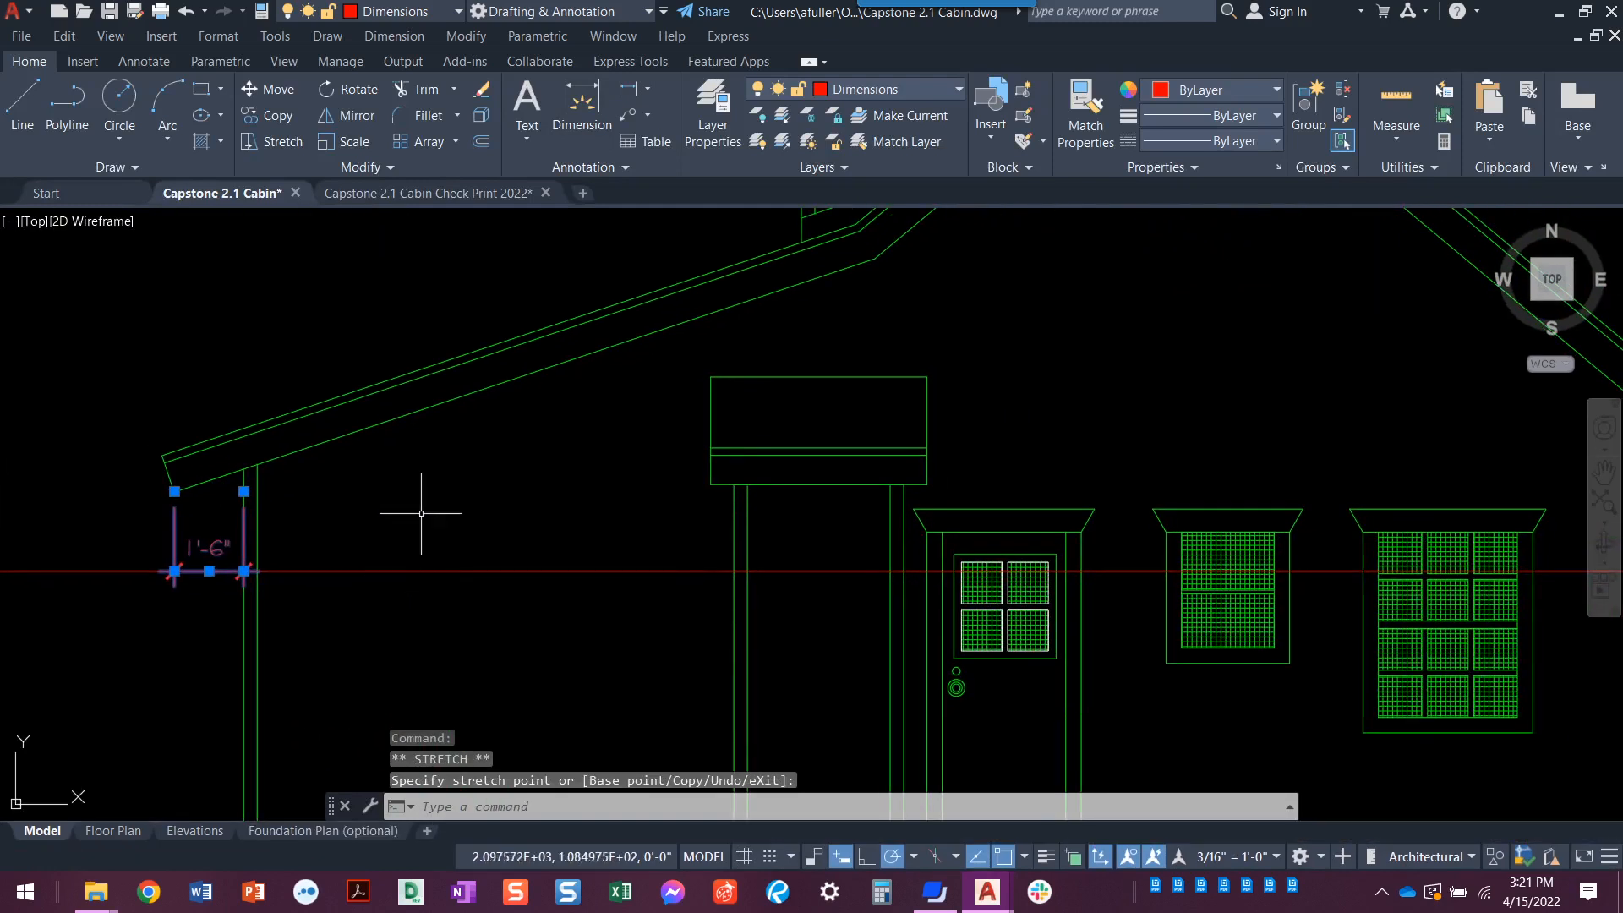
pyautogui.press('Escape')
pyautogui.press('Escape')
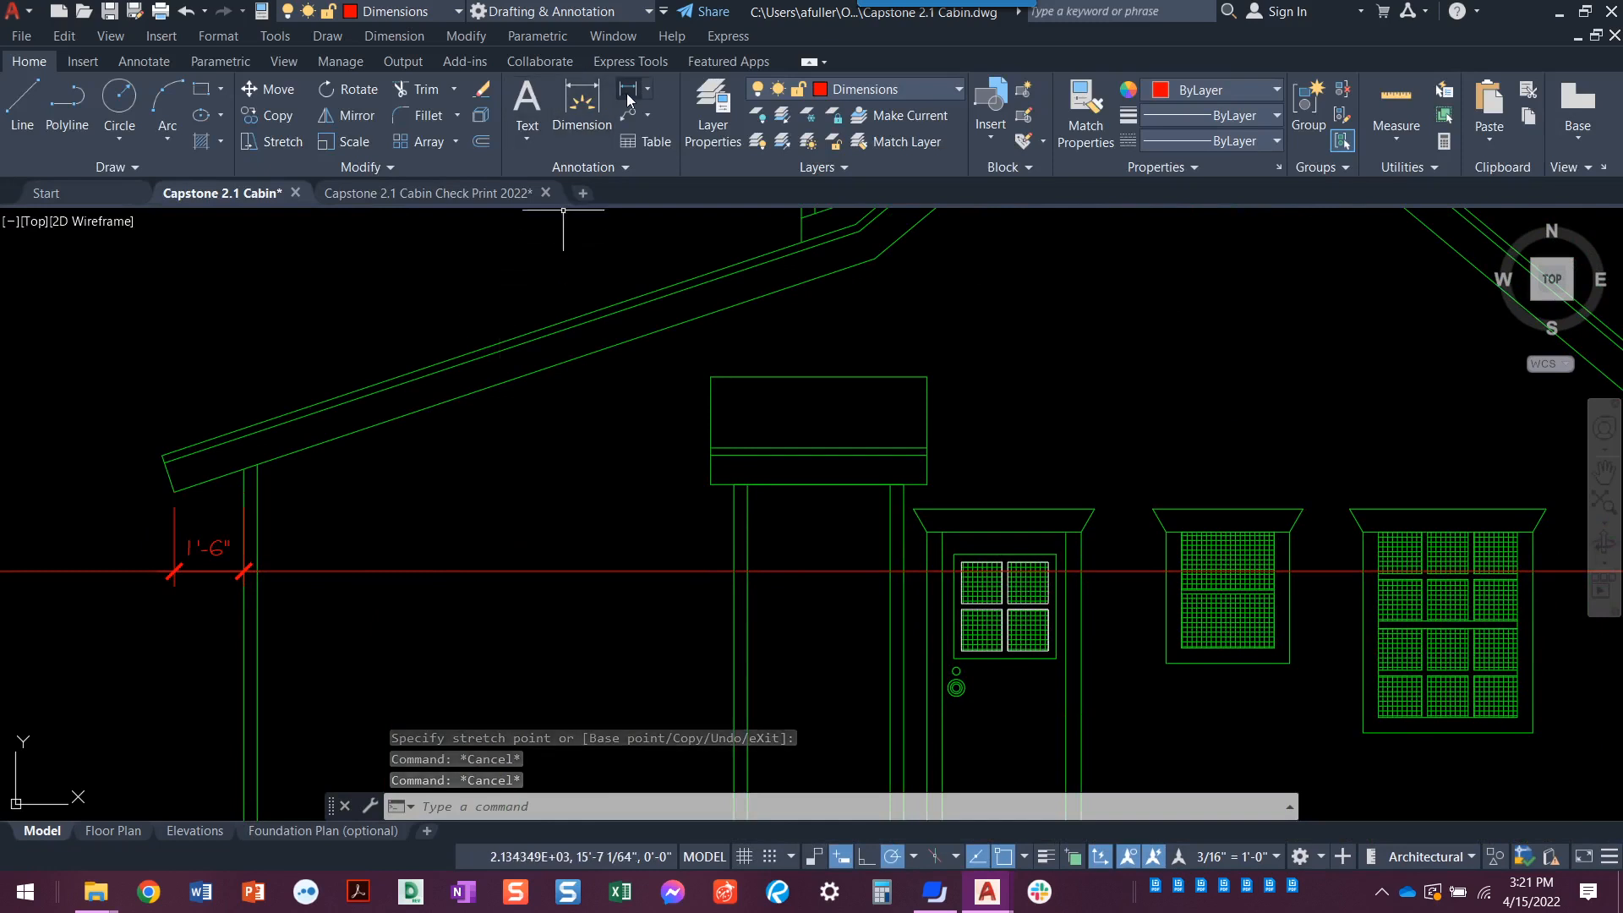
# - Add a horizontal linear dimension from the small entry roof's lower corner to its post's outer edge, placed on the guide line
pyautogui.click(582, 106)
pyautogui.click(711, 484)
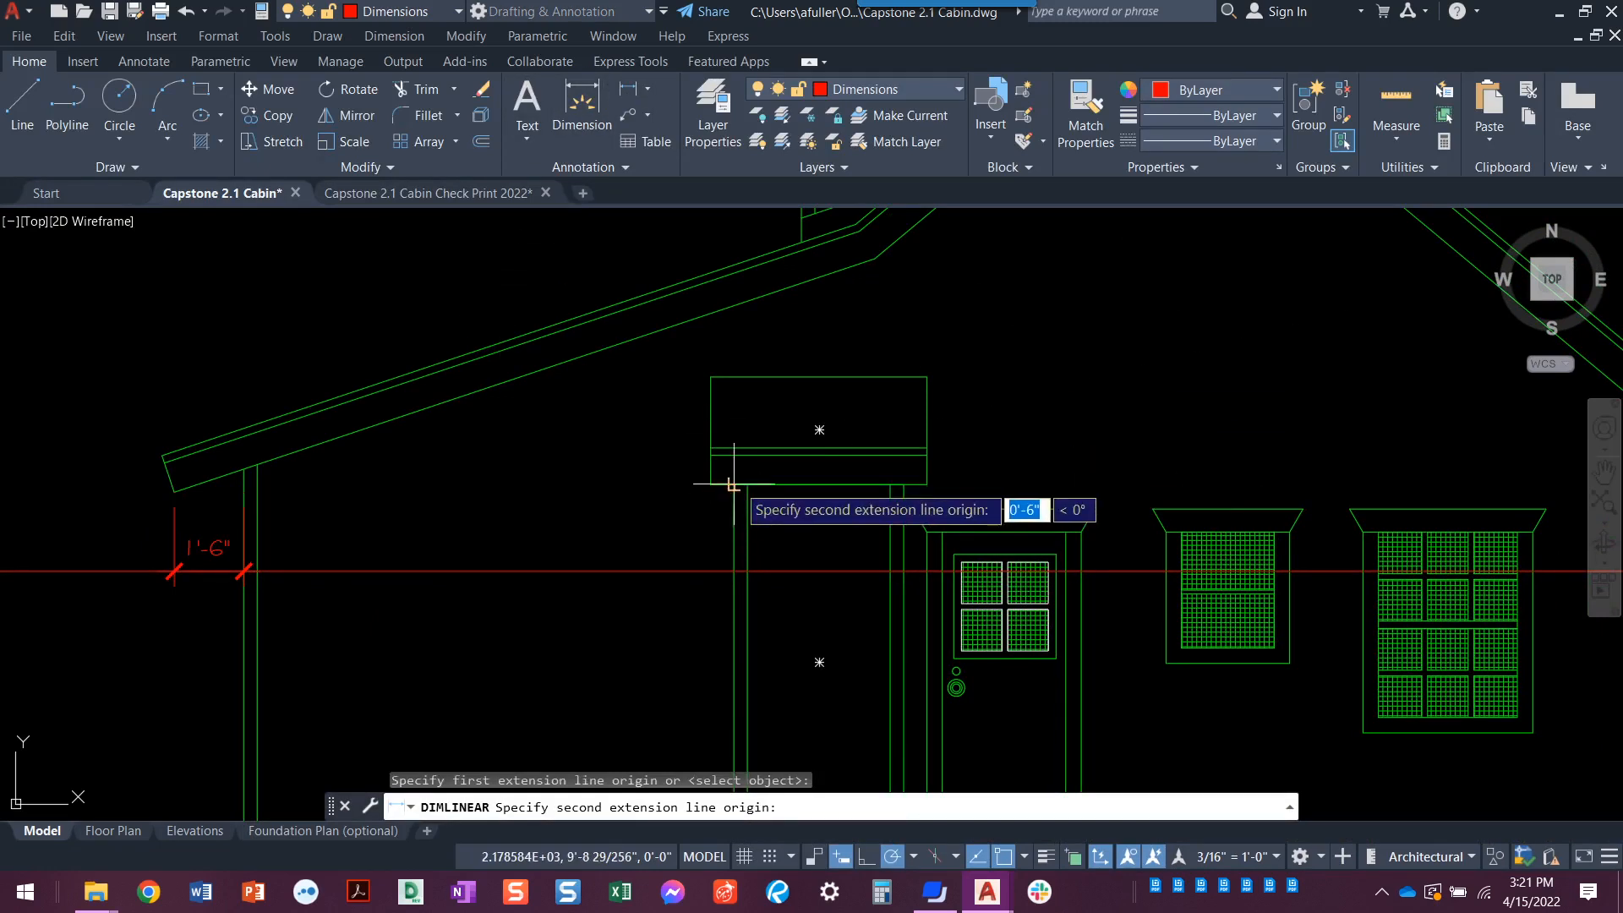
pyautogui.click(734, 485)
pyautogui.click(735, 583)
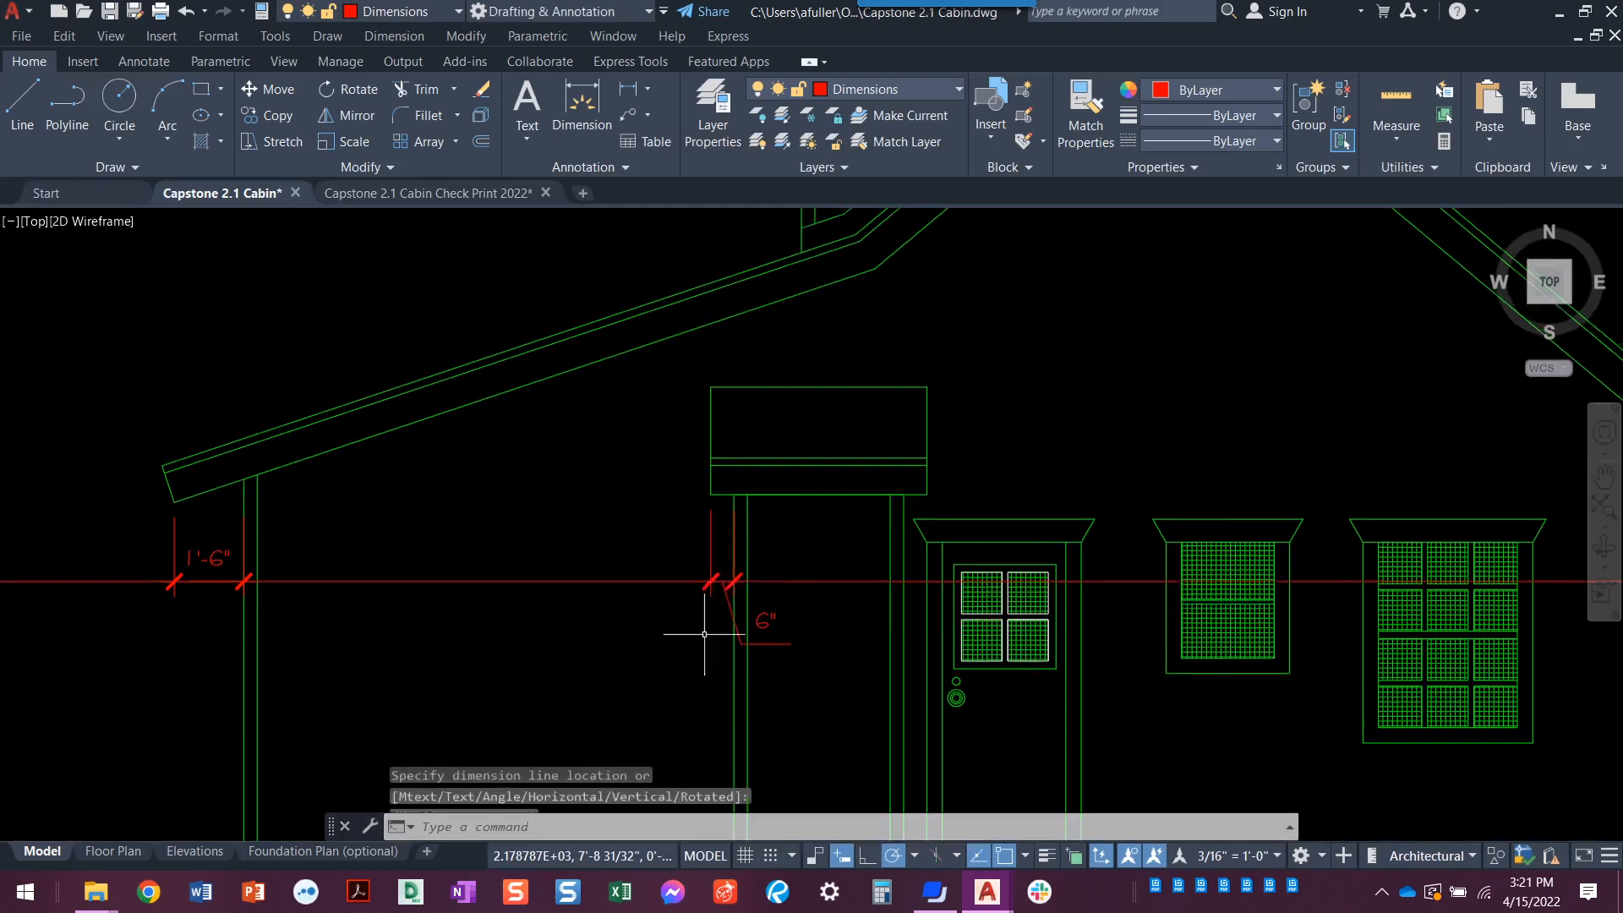
# - Move the small entry roof dimension's text from its leader to above the dimension line
pyautogui.scroll(5, 734, 583)
pyautogui.click(775, 616)
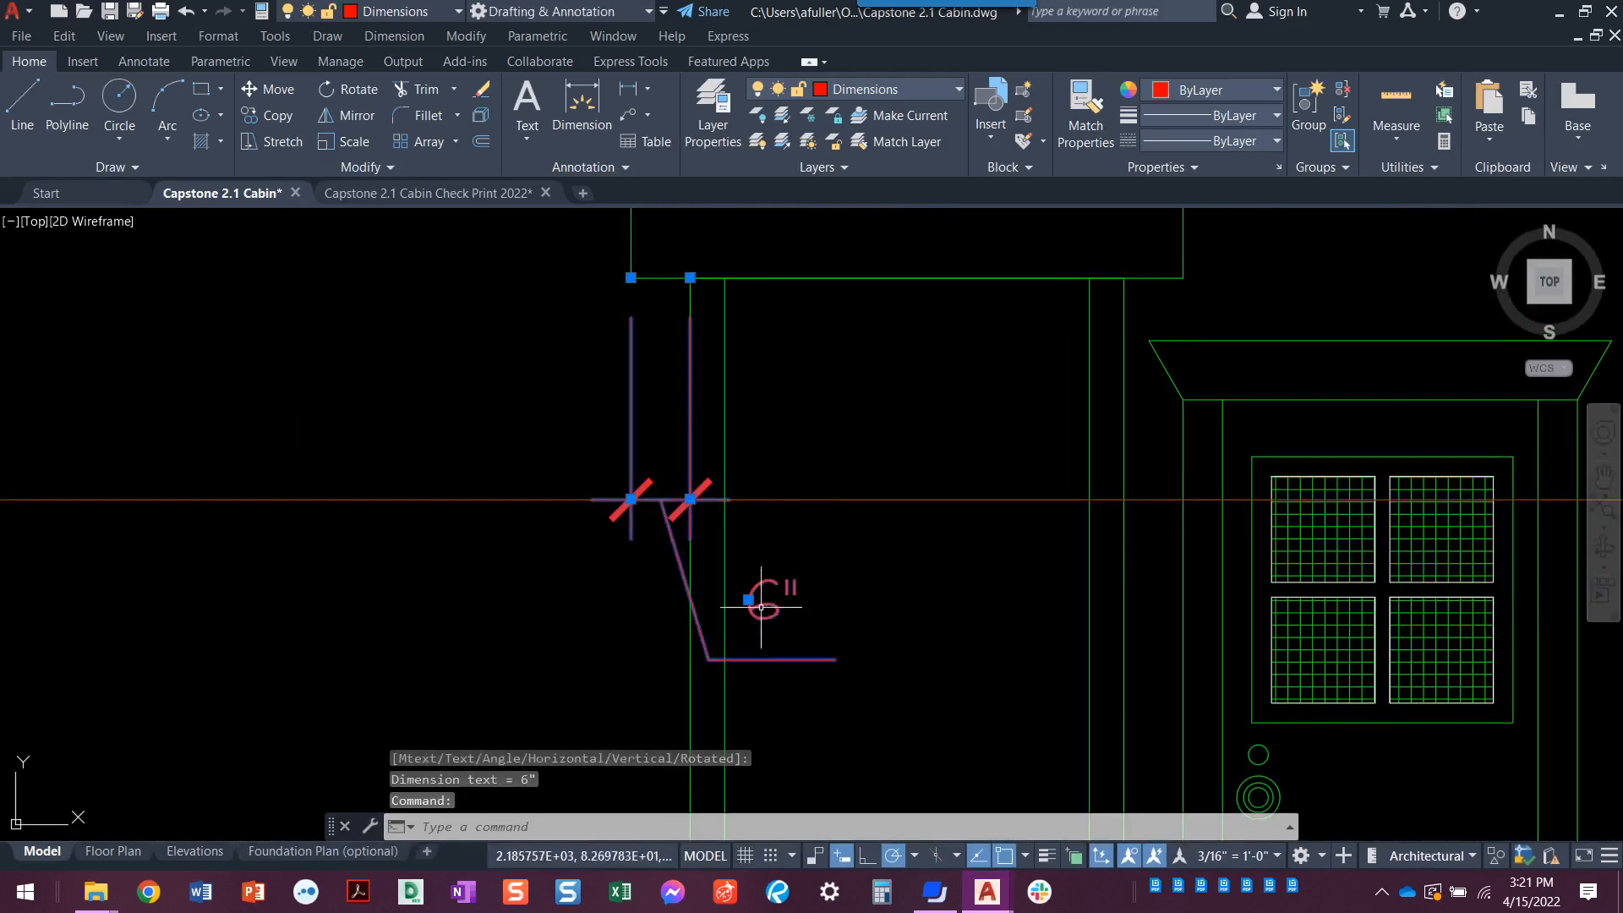
pyautogui.click(749, 599)
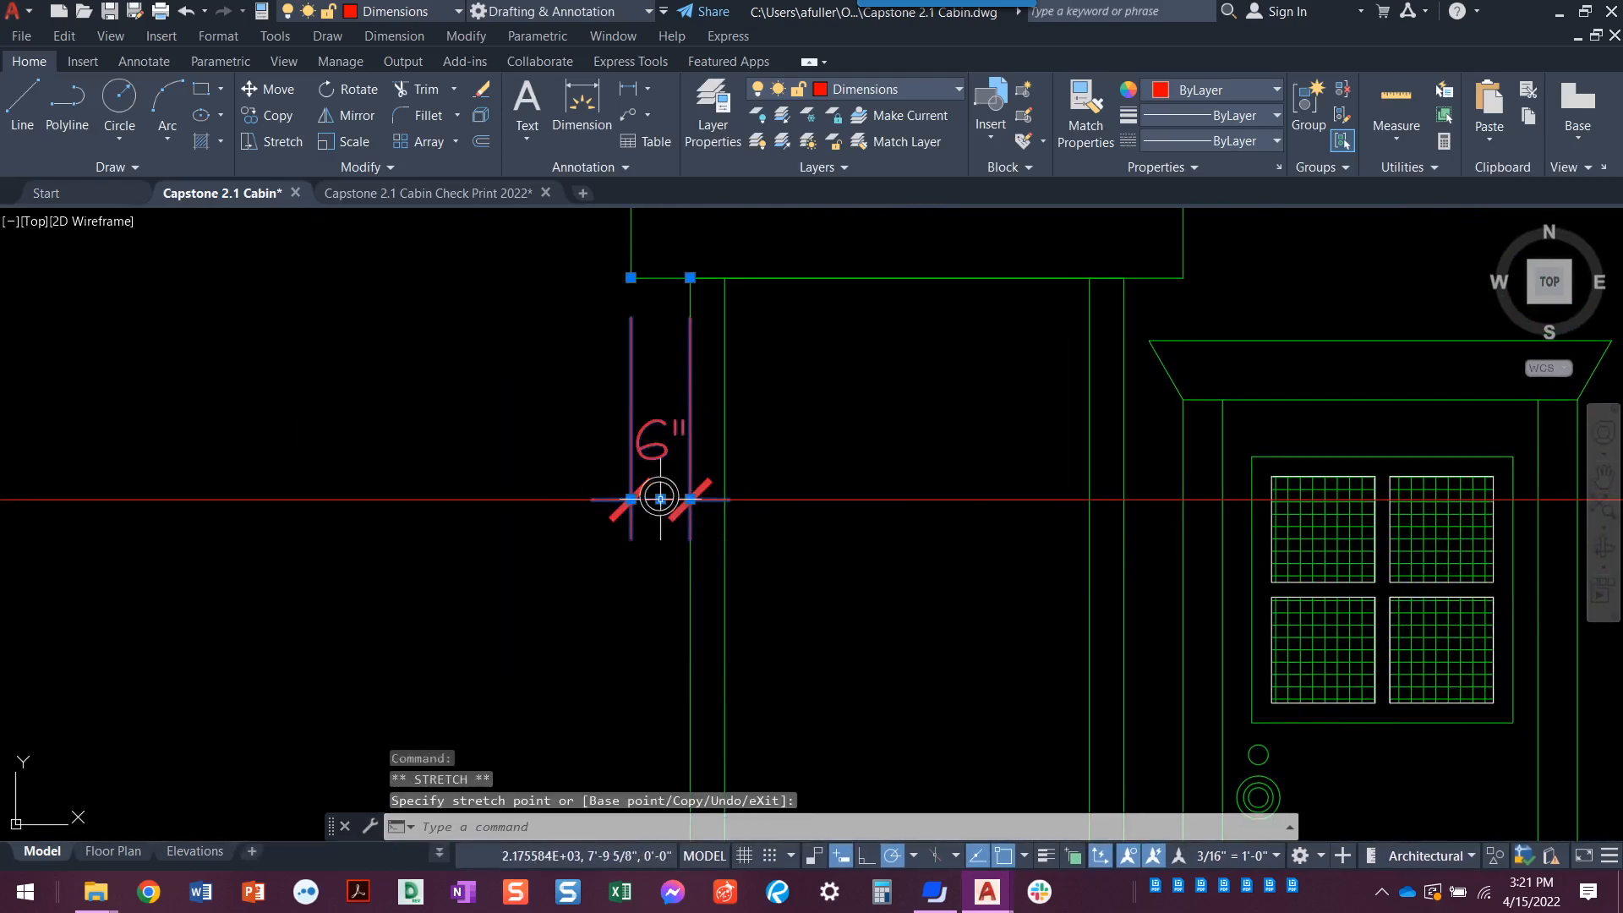
pyautogui.moveTo(660, 500)
pyautogui.press('Escape')
pyautogui.press('Escape')
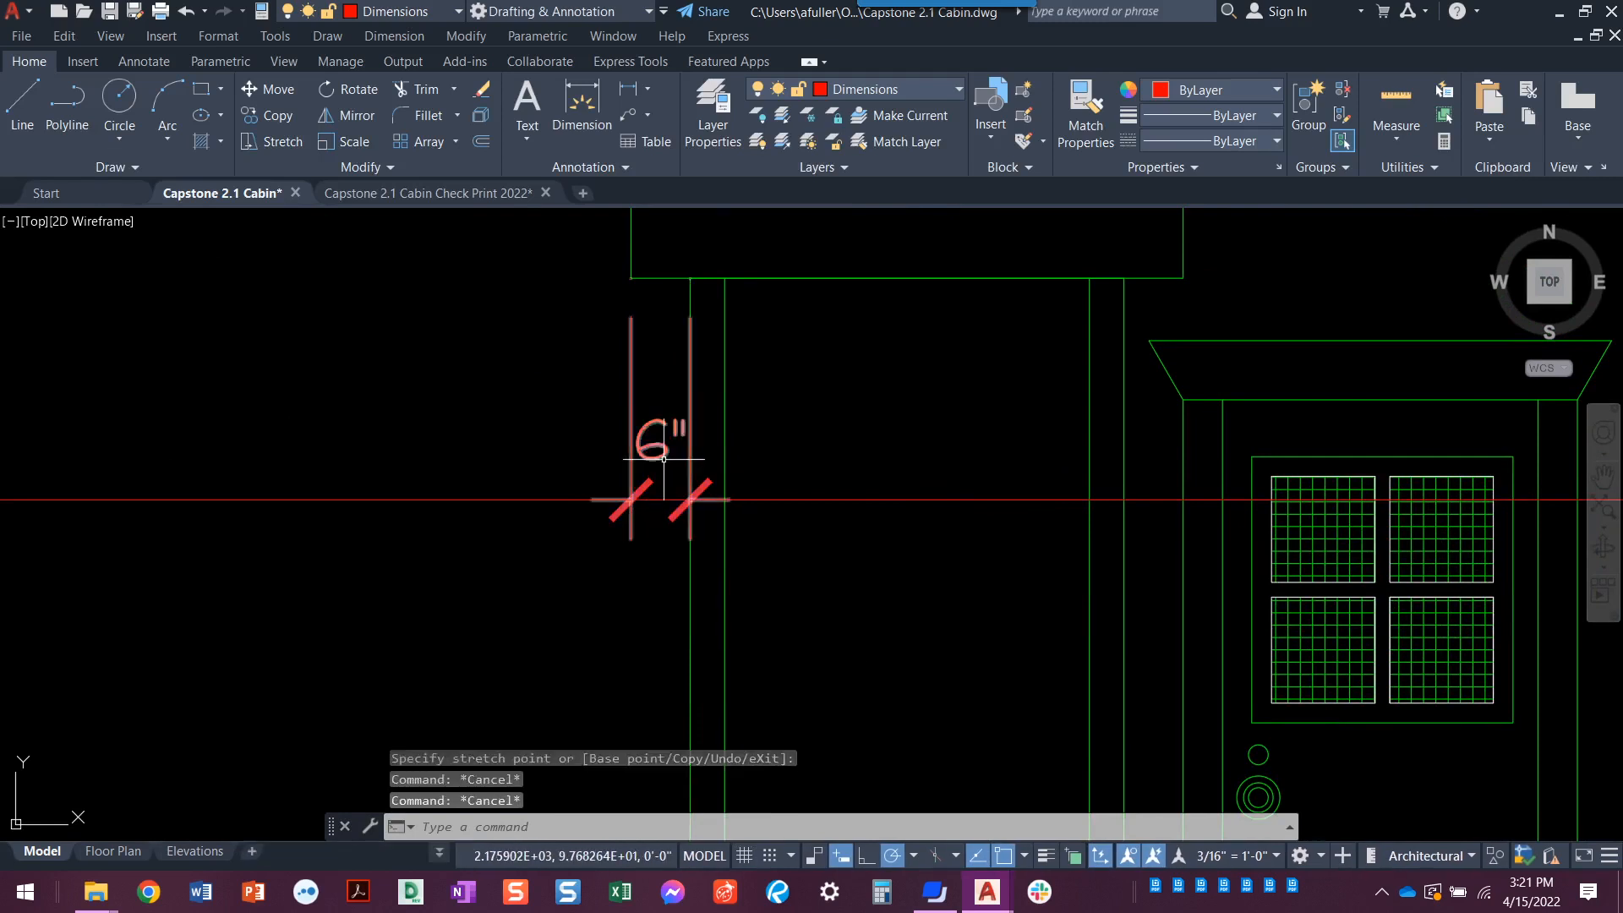
# - Edit the small entry roof dimension's text to add TYP on a second line below the value
pyautogui.doubleClick(663, 444)
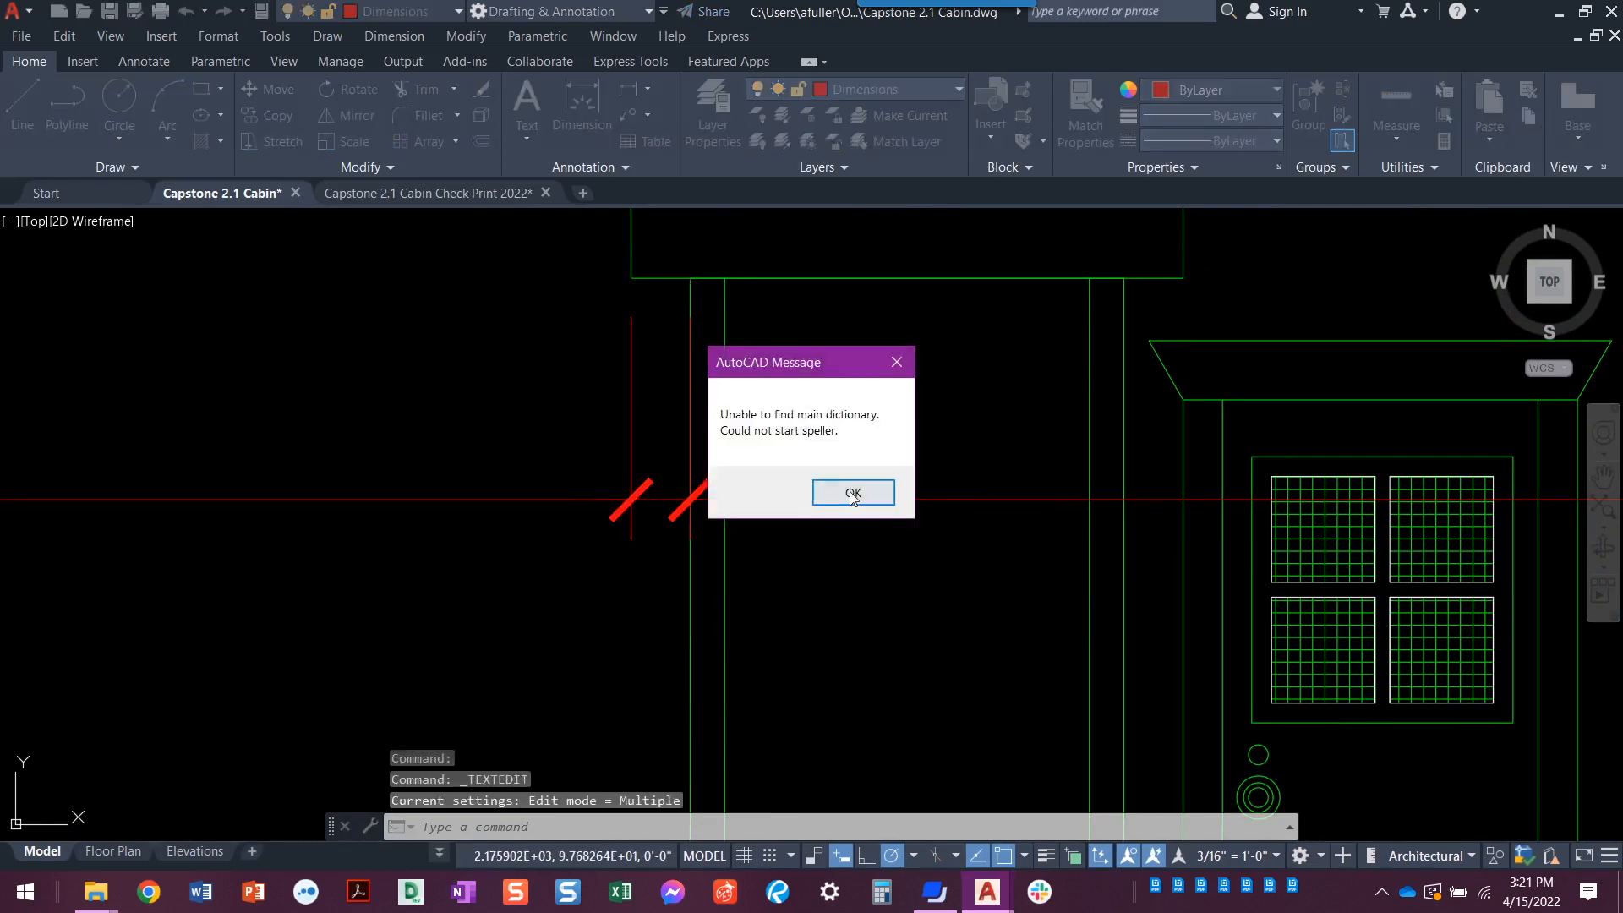
pyautogui.click(851, 493)
pyautogui.press('Right')
pyautogui.press('Return')
pyautogui.write('ty')
pyautogui.press('BackSpace')
pyautogui.press('BackSpace')
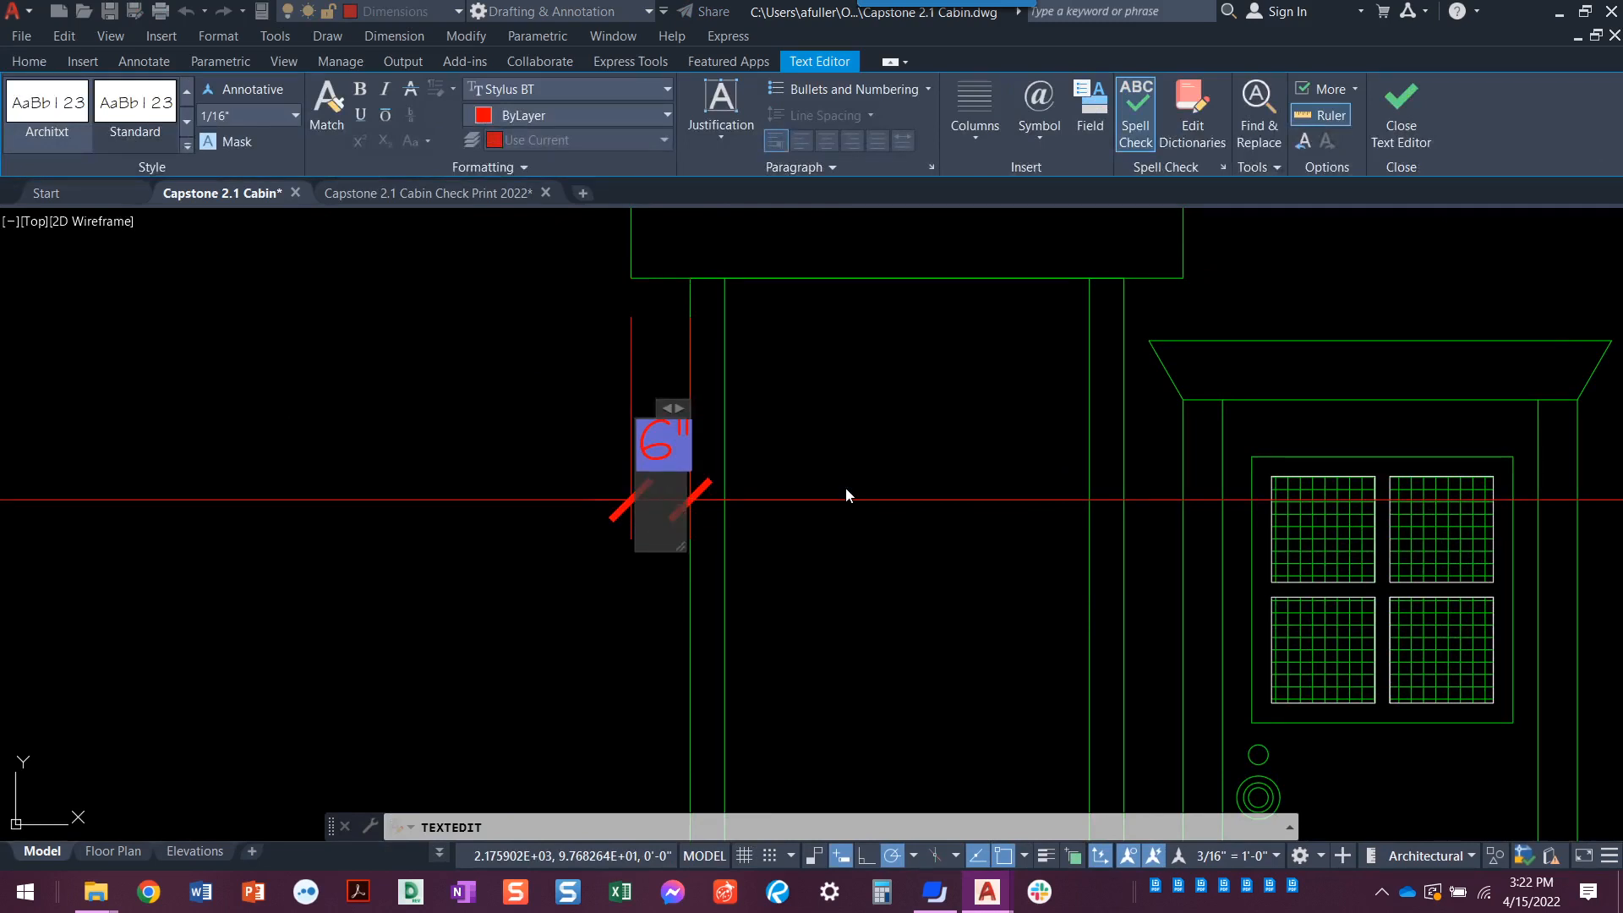
pyautogui.write('TYP')
pyautogui.click(935, 428)
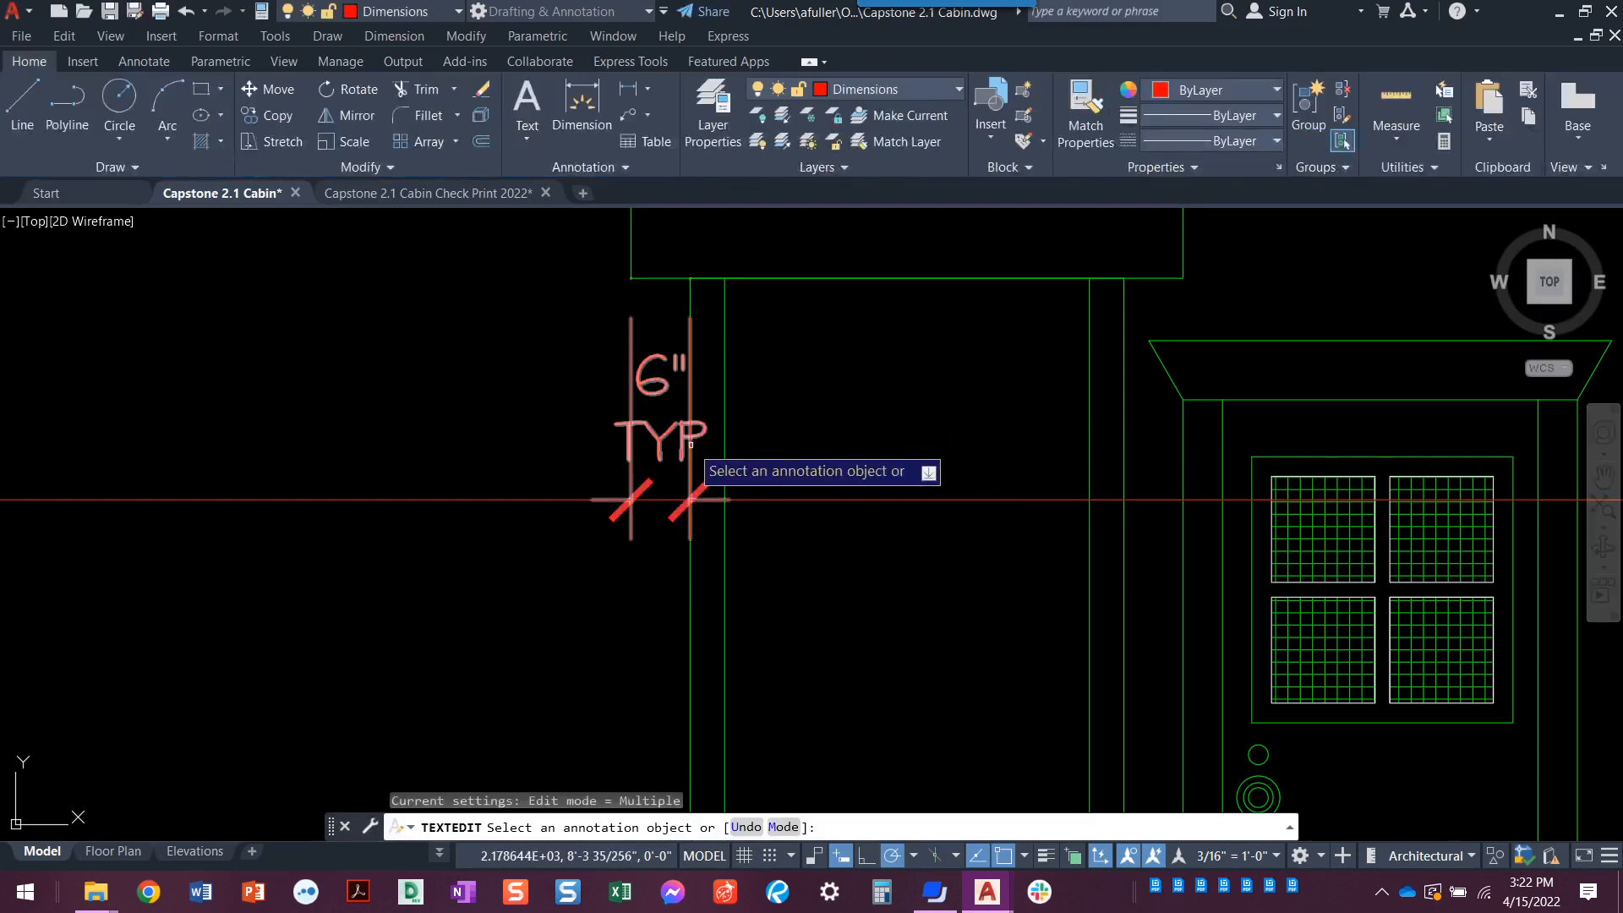
pyautogui.press('Escape')
# - Move the two-line TYP dimension text straight sideways, clear of the extension lines on the side away from the post
pyautogui.click(691, 445)
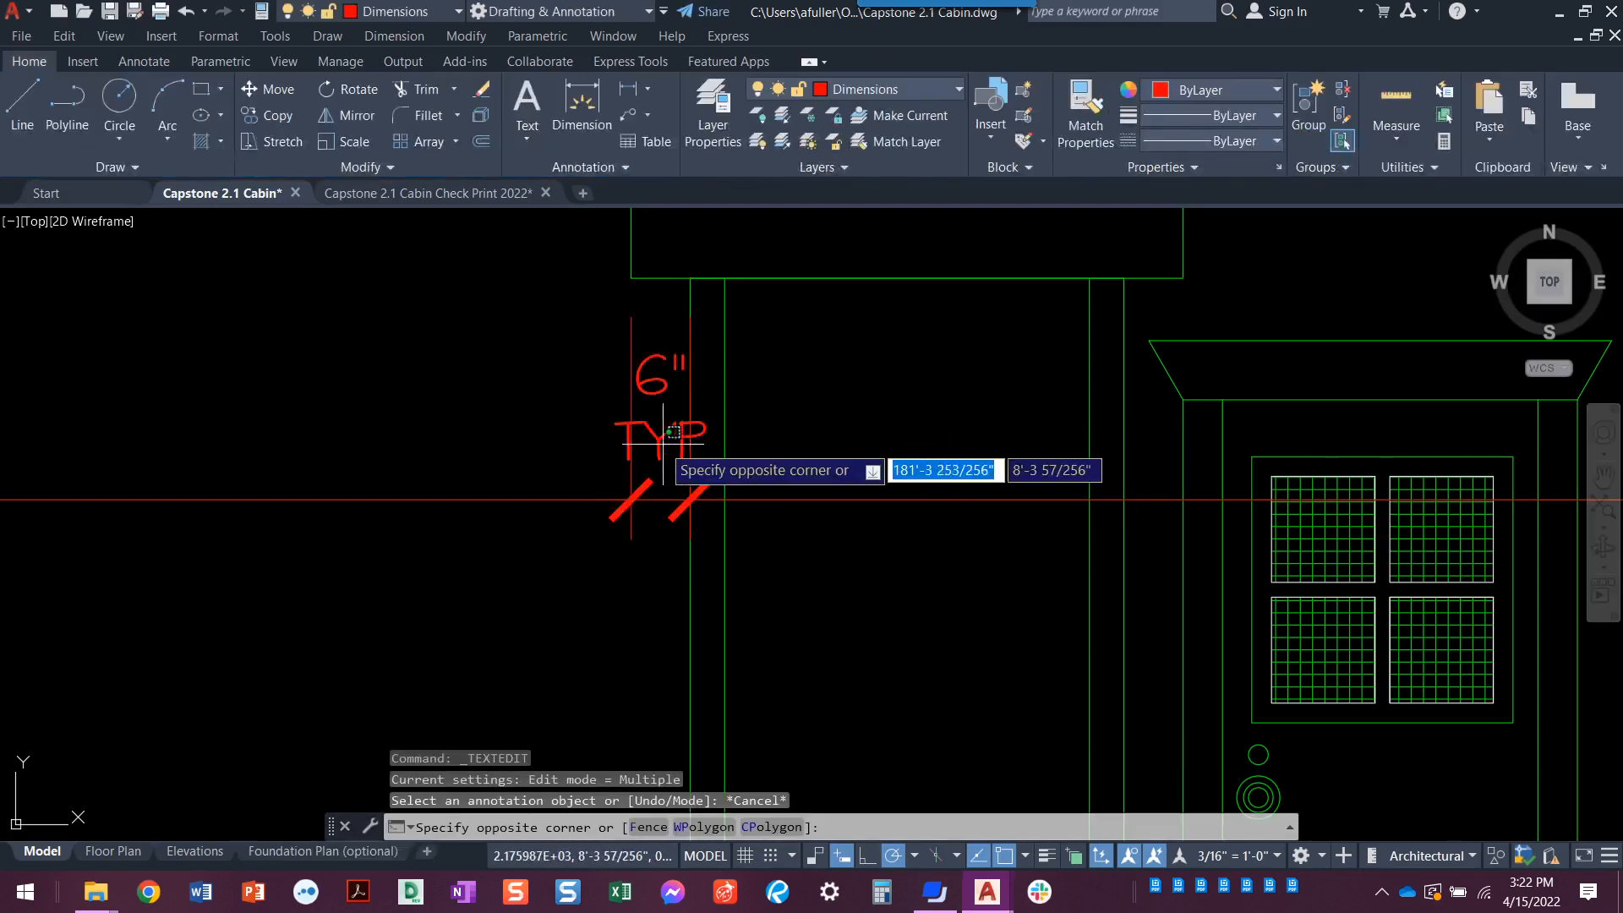
pyautogui.click(655, 440)
pyautogui.click(660, 500)
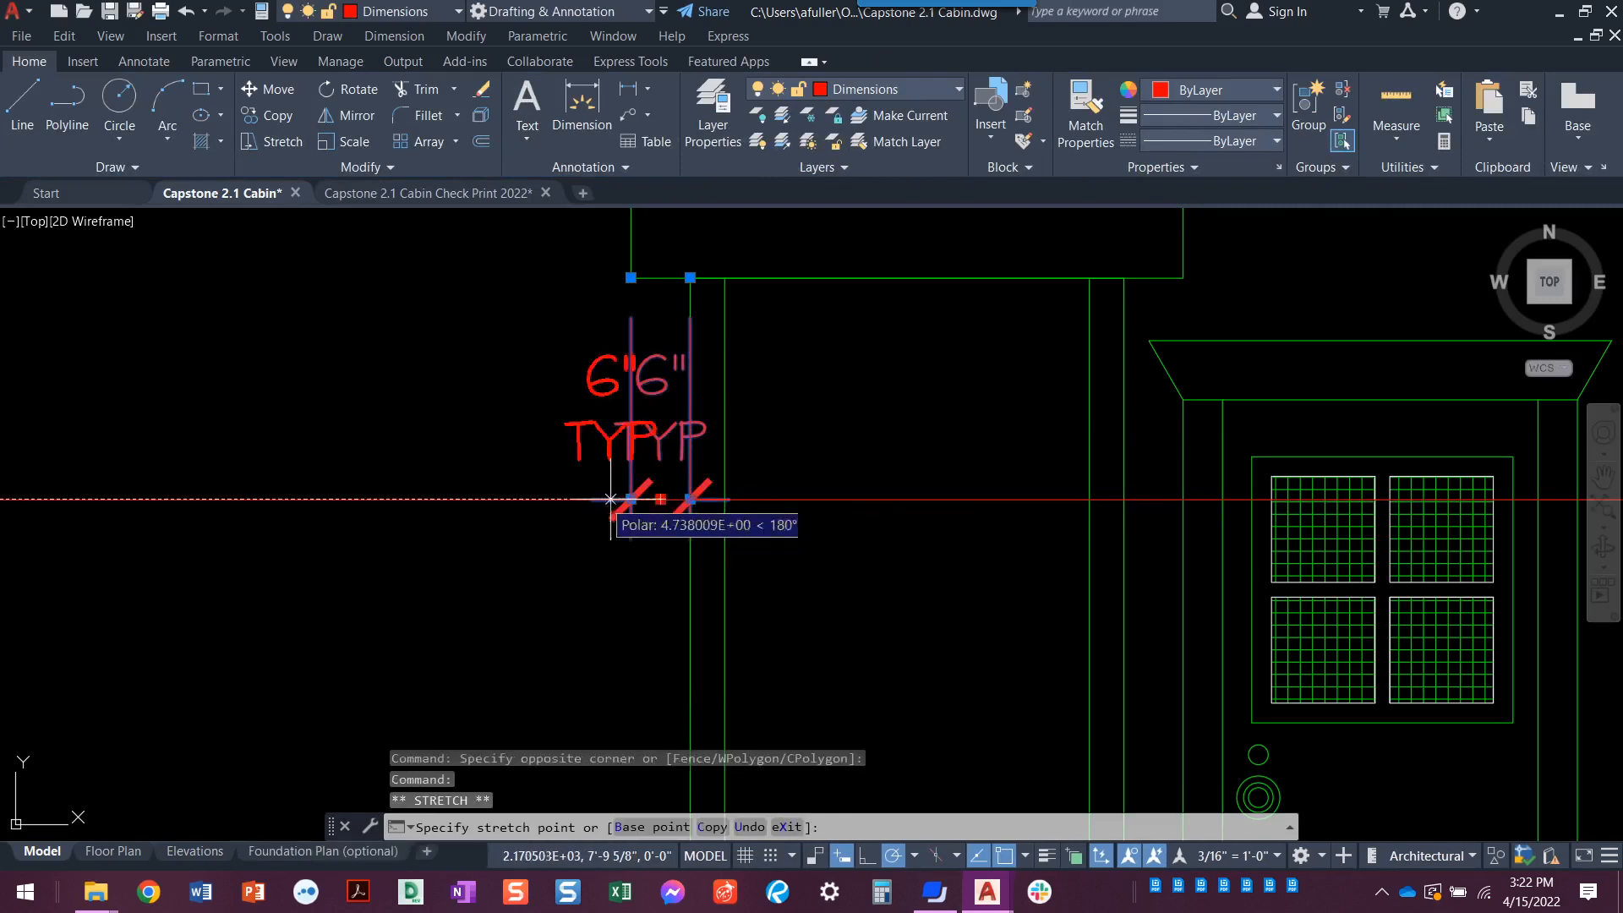
pyautogui.click(554, 500)
pyautogui.press('Escape')
pyautogui.press('Escape')
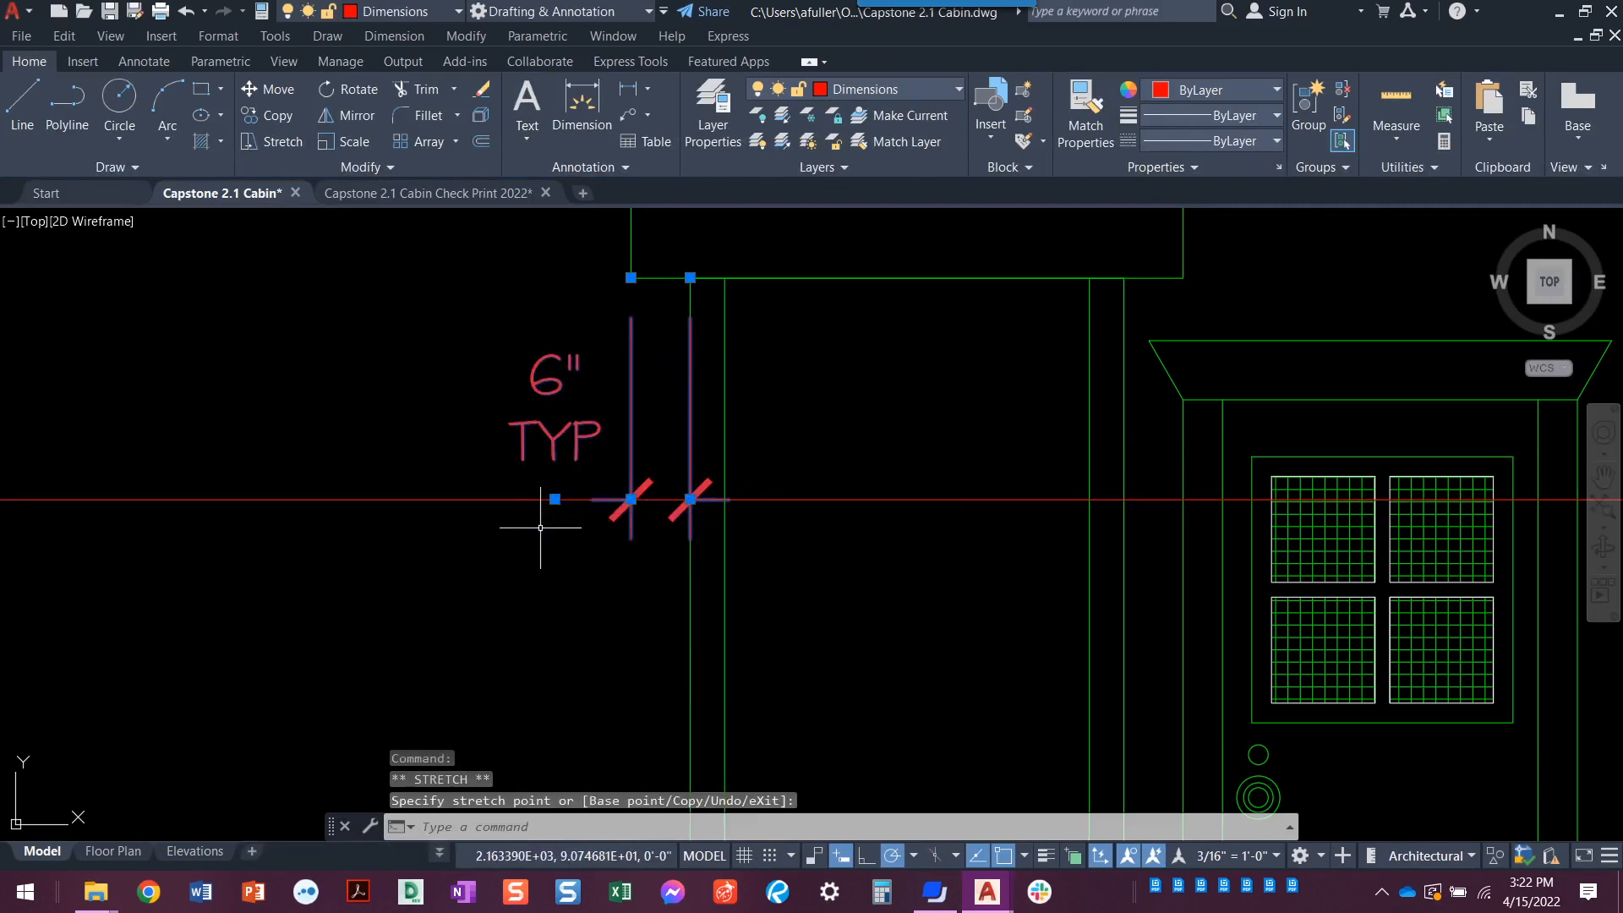
# - Dimension the gable roof's overhang beyond the large window, from its lower tip to the outer wall edge, along the guide line
pyautogui.scroll(-1, 812, 528)
pyautogui.moveTo(813, 529); pyautogui.dragTo(393, 459, button='middle')
pyautogui.scroll(-1, 666, 502)
pyautogui.moveTo(877, 530); pyautogui.dragTo(398, 545, button='middle')
pyautogui.click(628, 86)
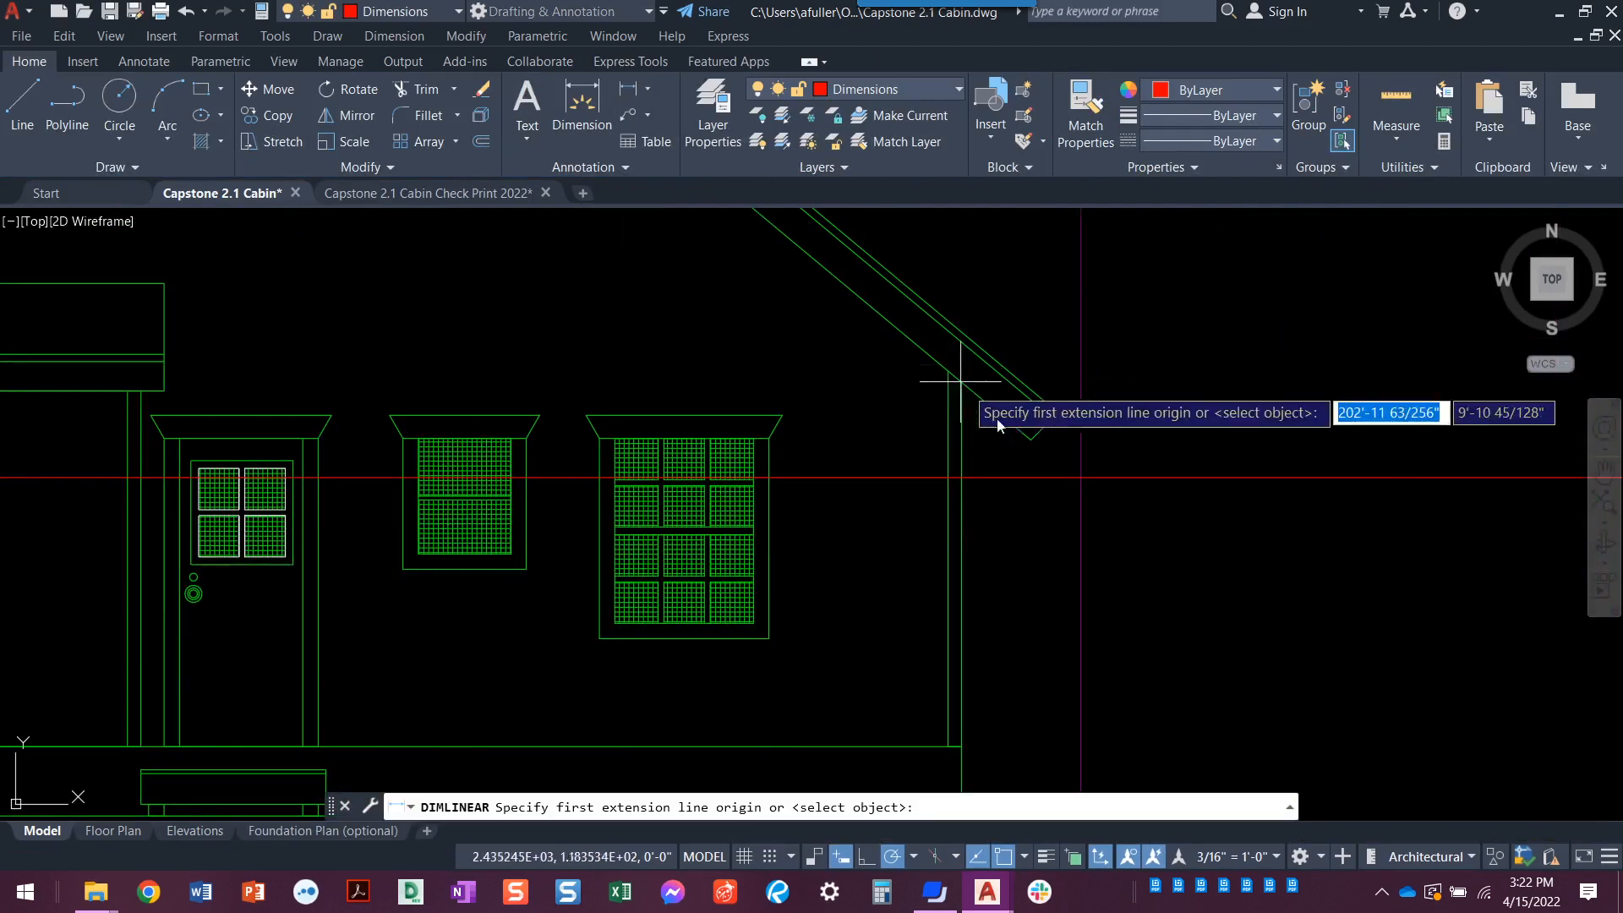
pyautogui.click(1030, 438)
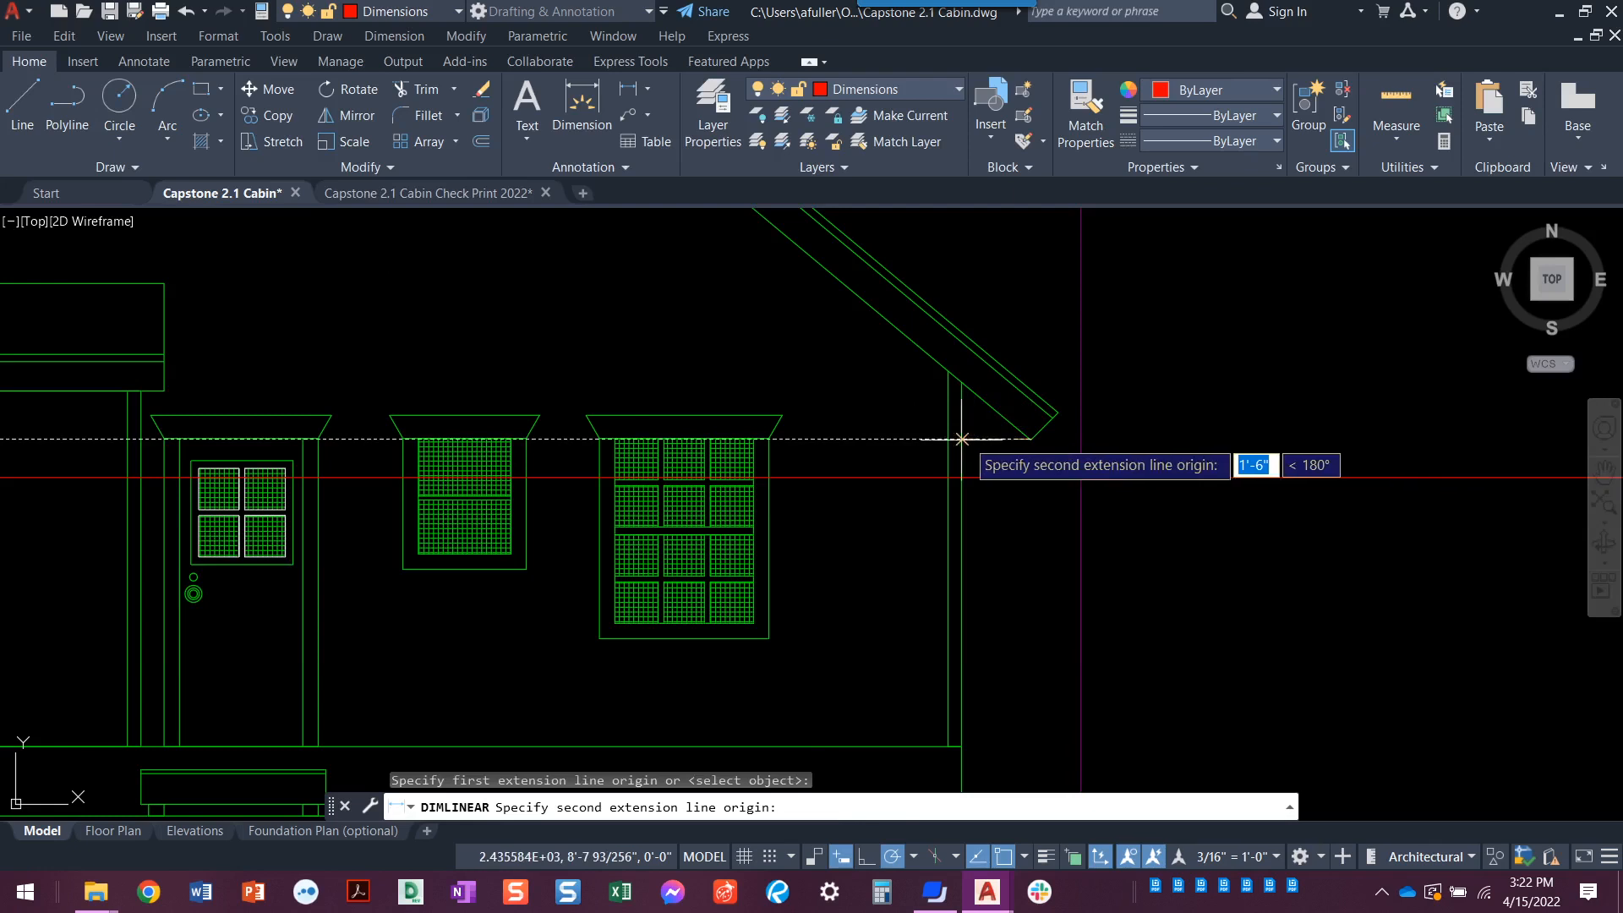
pyautogui.click(961, 478)
pyautogui.click(996, 477)
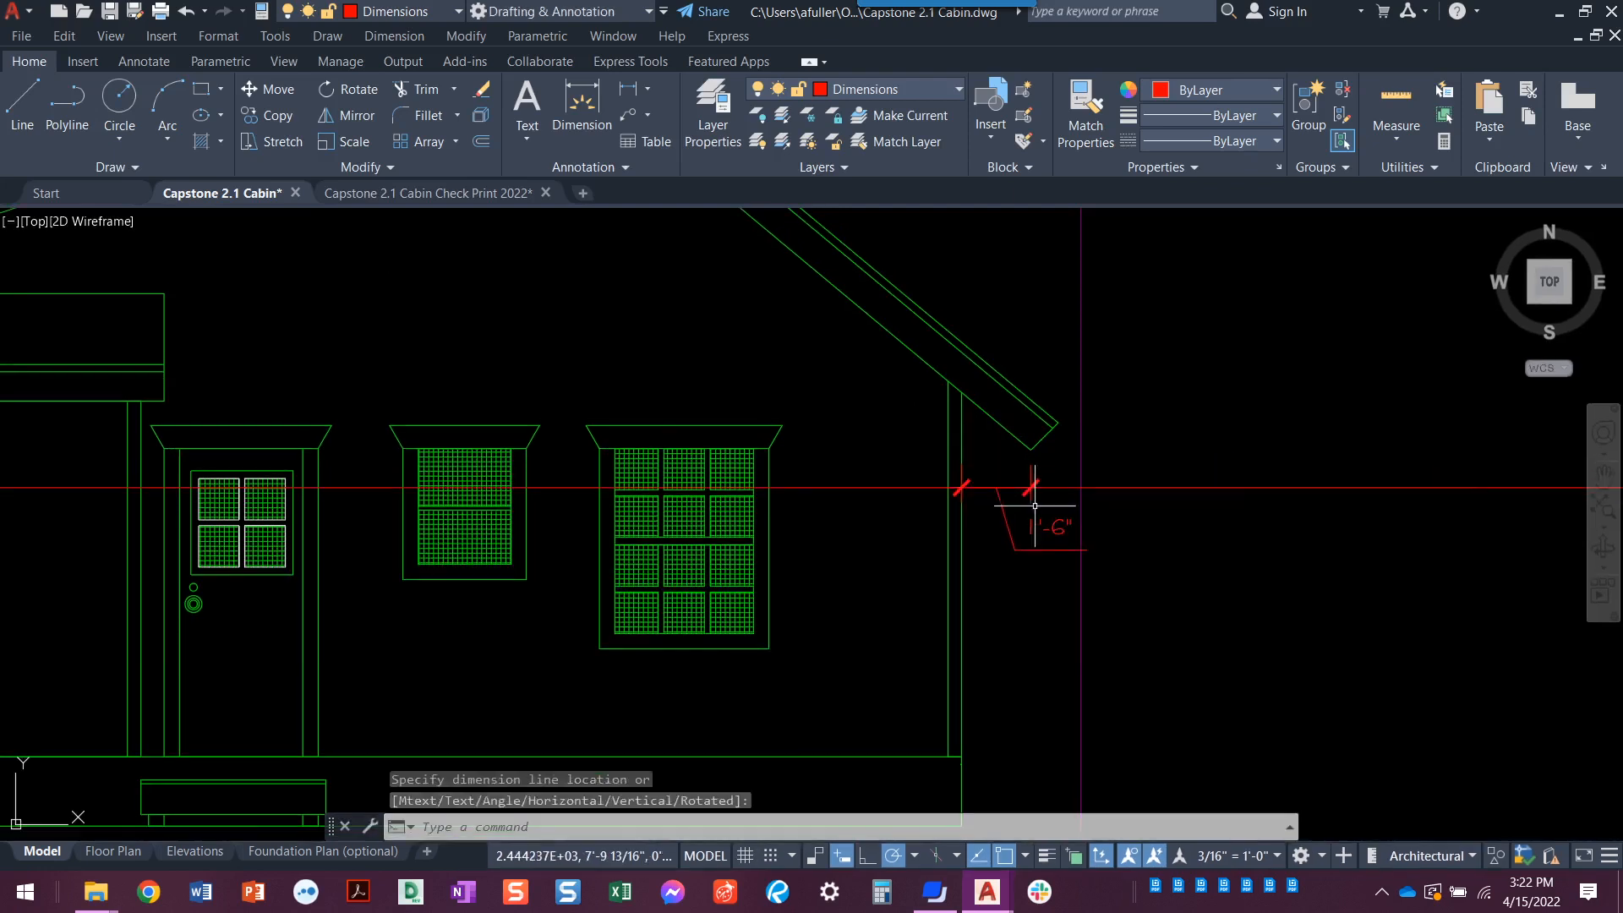
# - Move the gable roof overhang dimension's text from its leader to centred above the dimension line
pyautogui.click(1045, 526)
pyautogui.click(1056, 530)
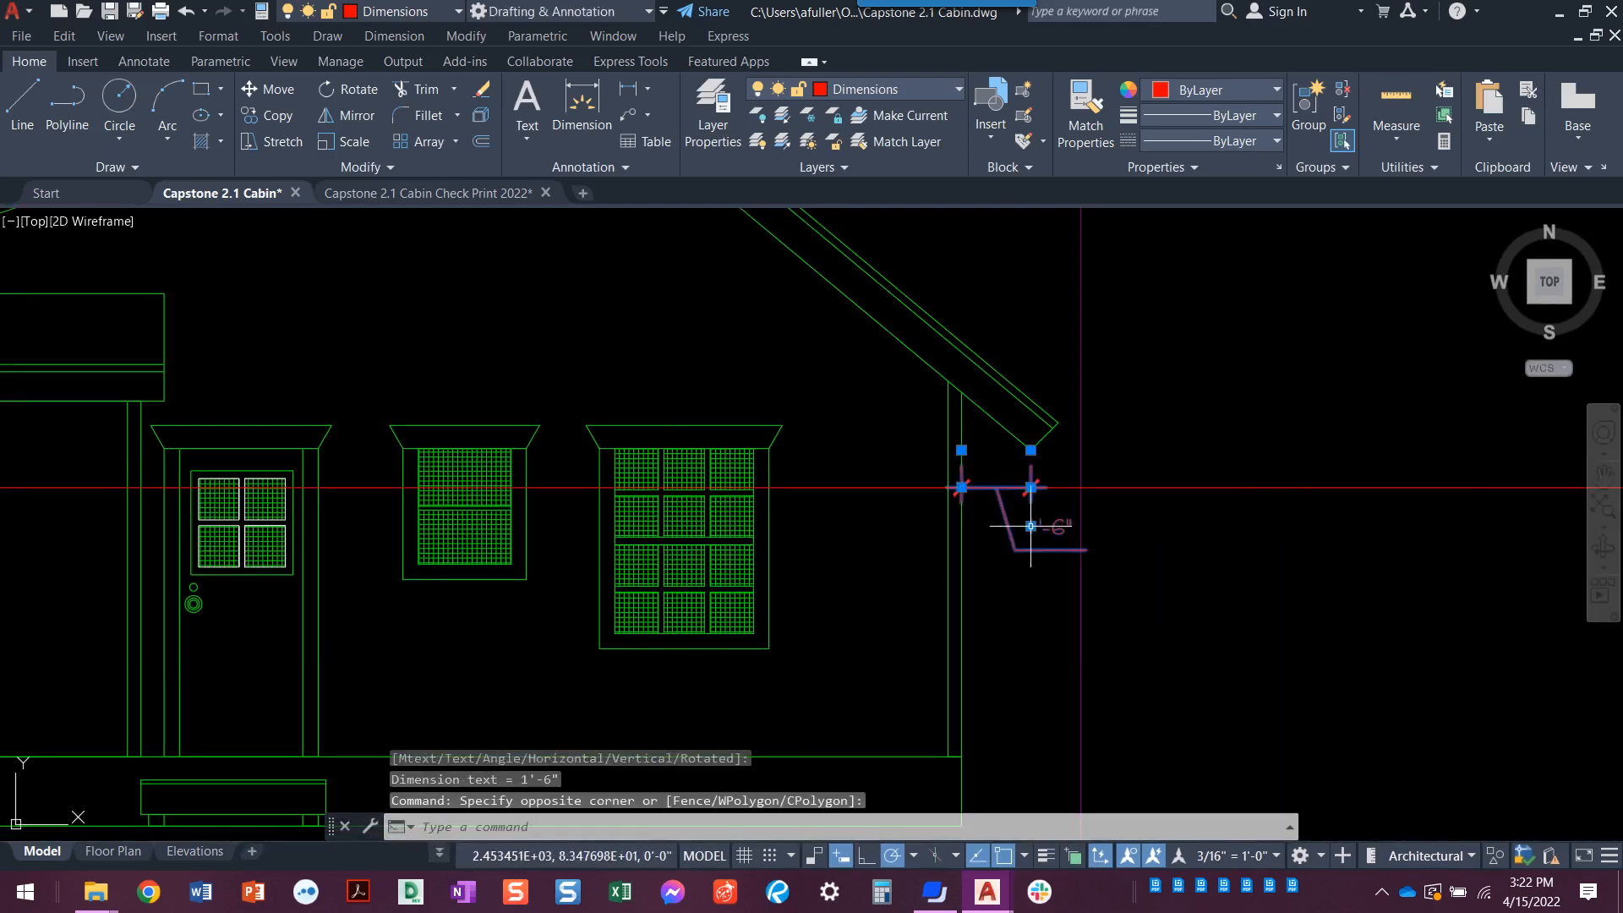
pyautogui.click(1030, 526)
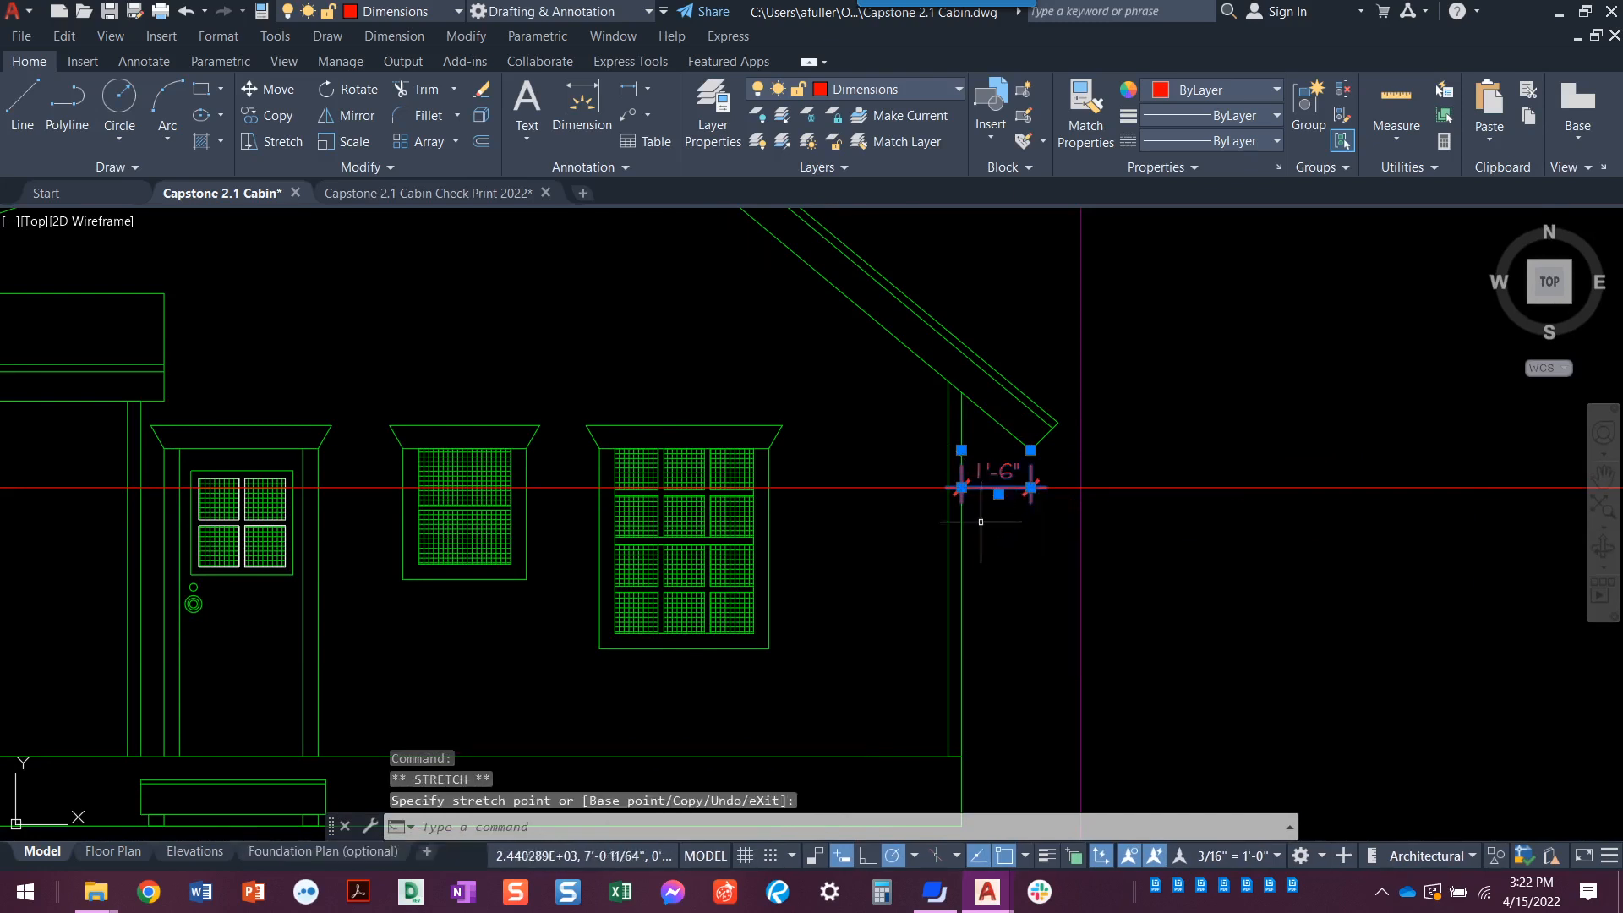
pyautogui.scroll(6, 996, 490)
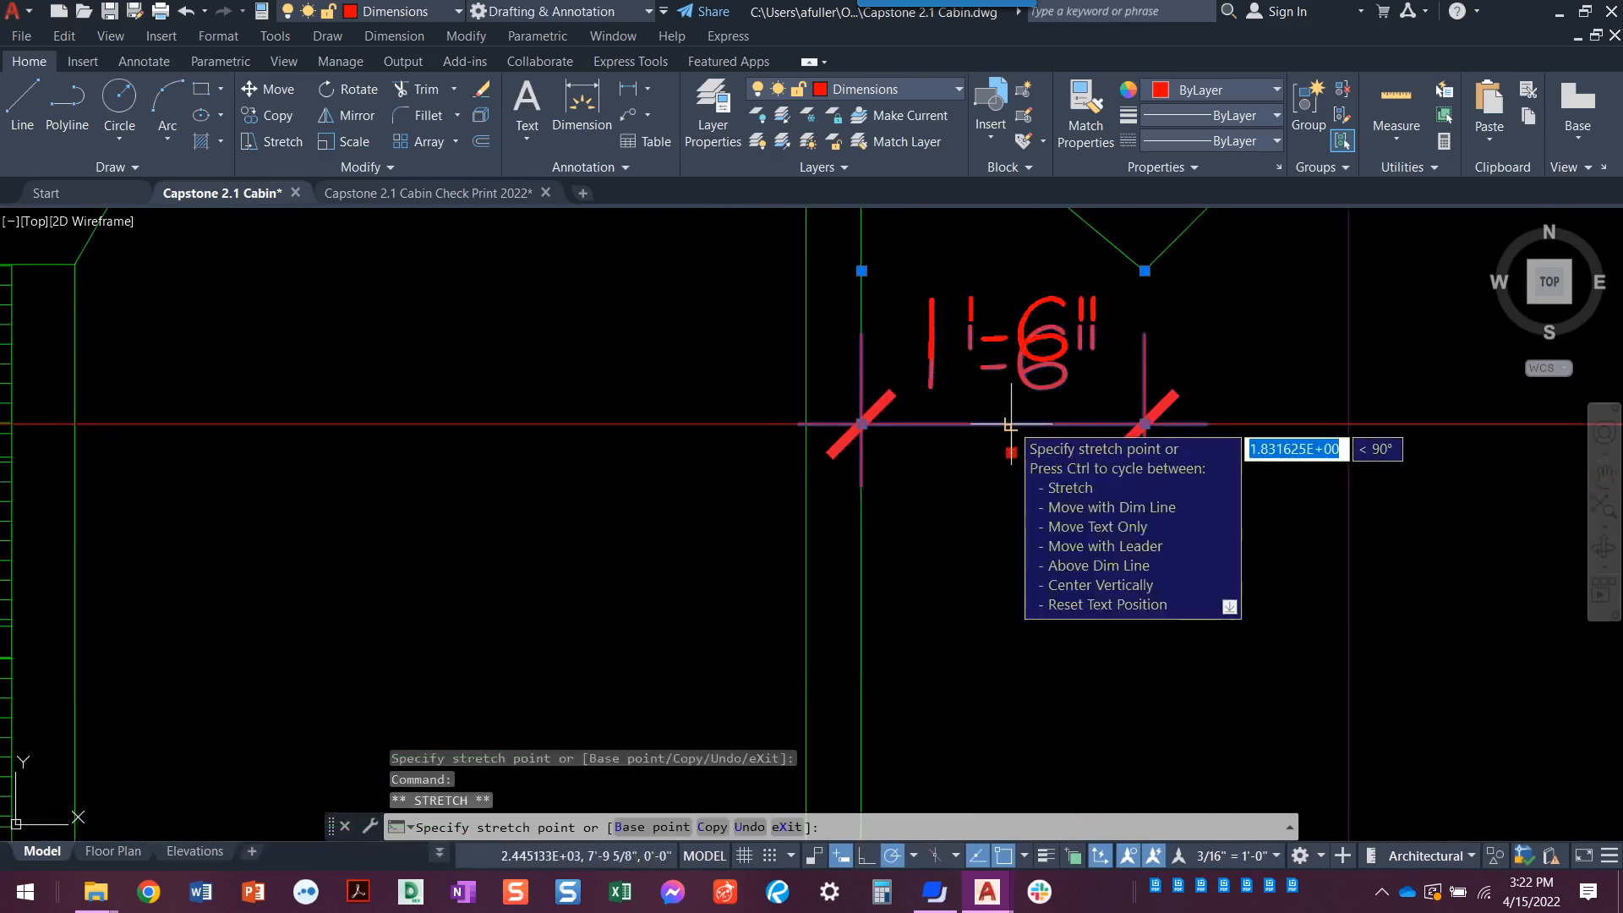
pyautogui.press('Escape')
pyautogui.press('Escape')
pyautogui.press('Escape')
# - Delete the horizontal construction line that runs through the overhang dimensions across both elevations
pyautogui.scroll(-8, 989, 460)
pyautogui.moveTo(940, 613); pyautogui.dragTo(1213, 551, button='middle')
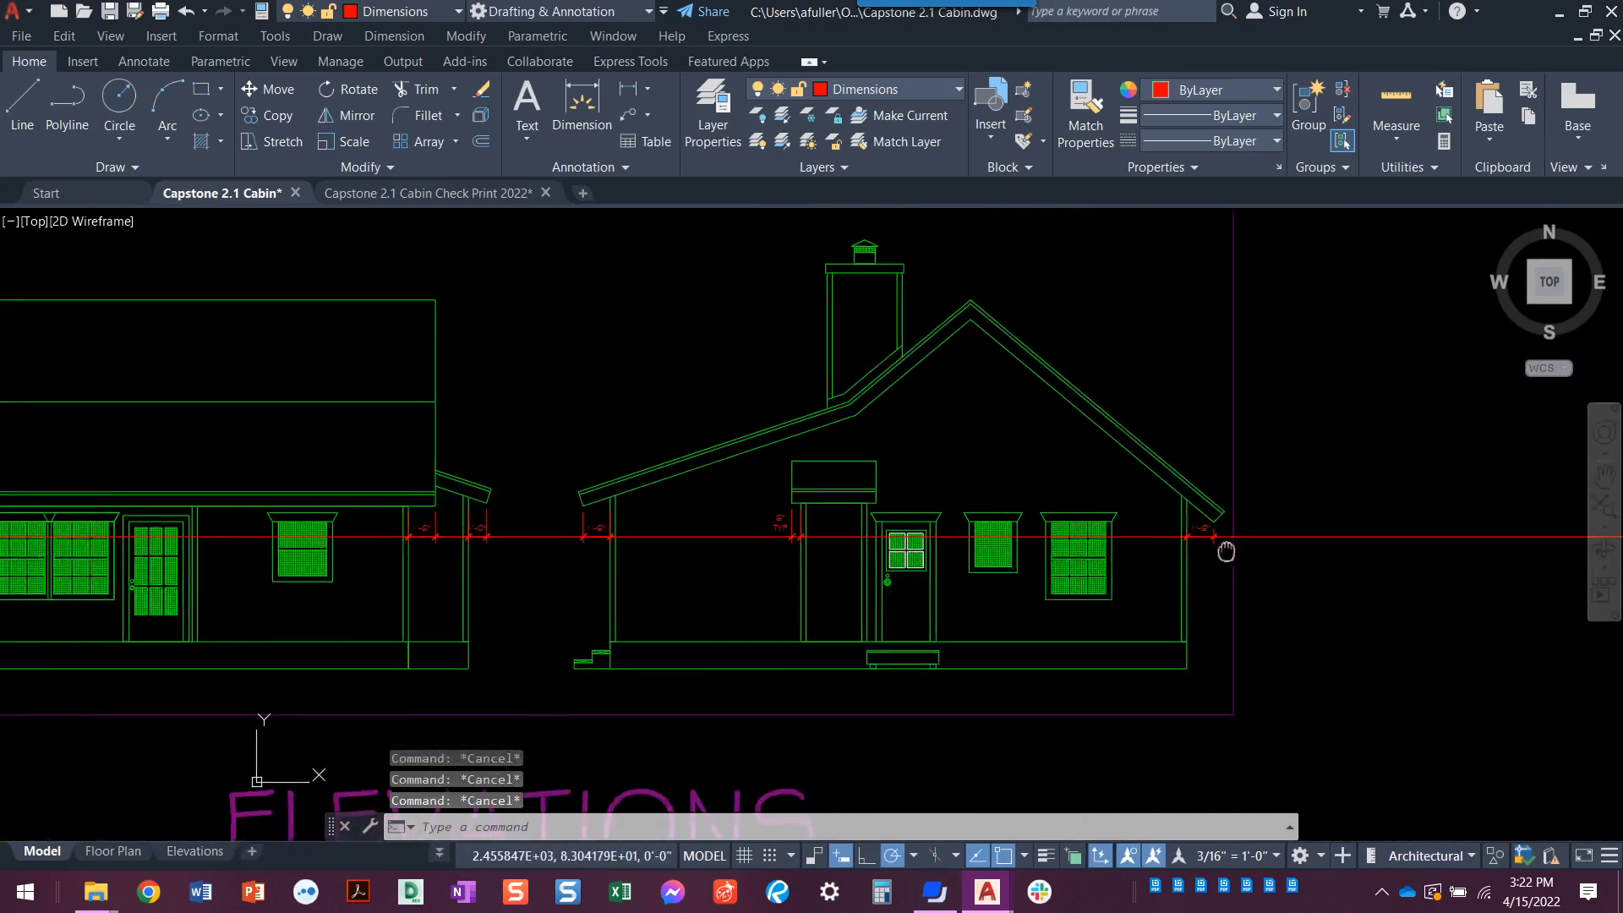
pyautogui.click(549, 485)
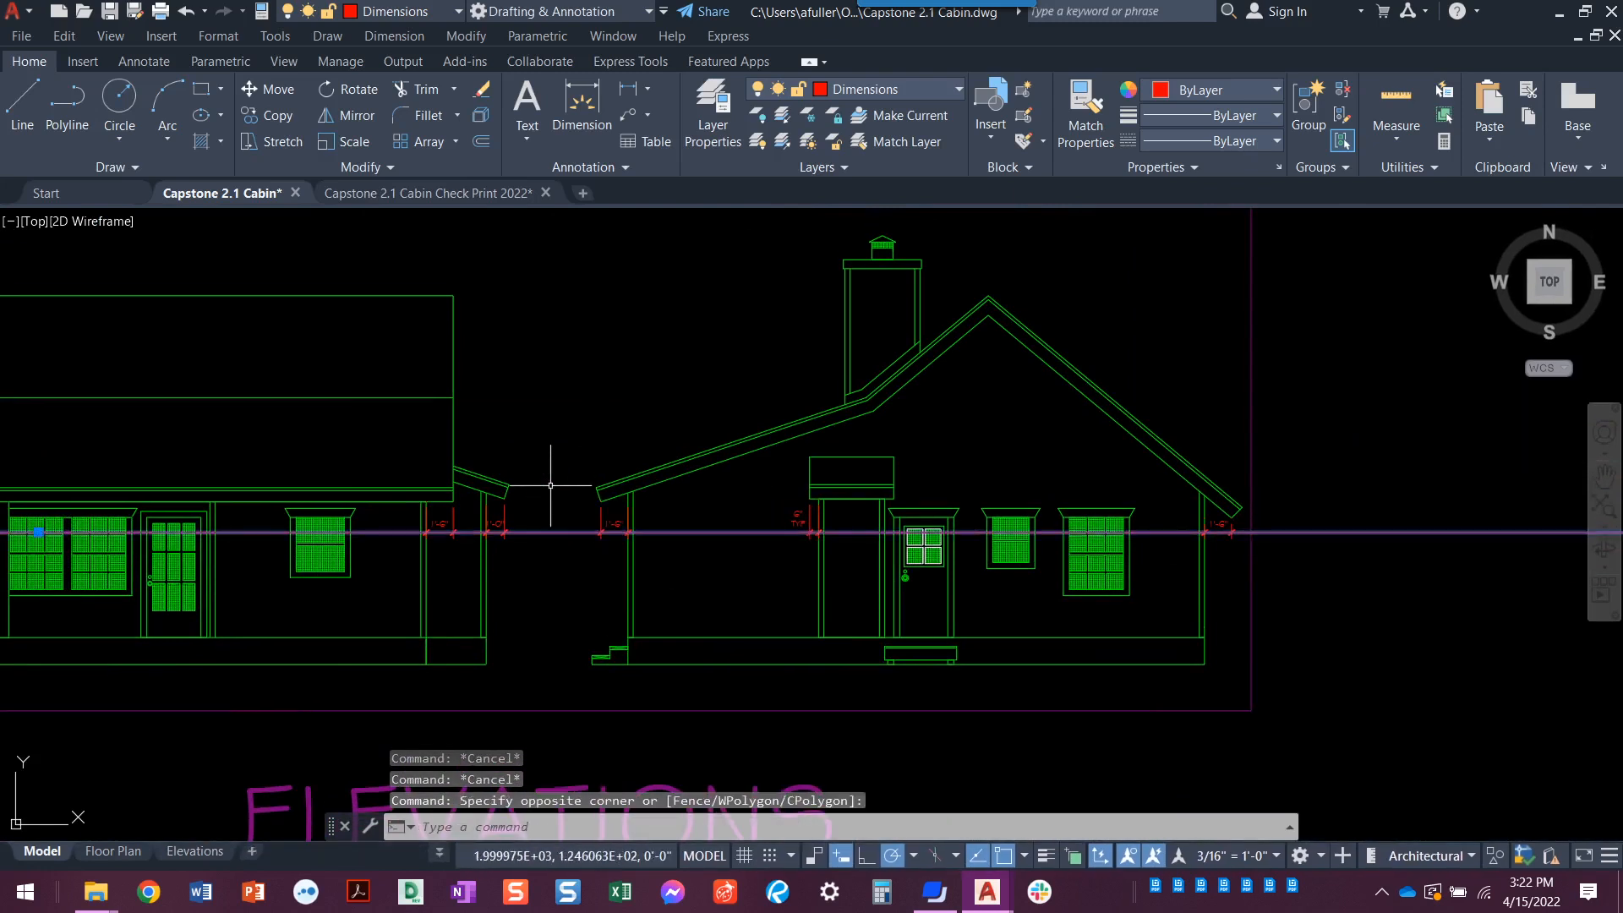
pyautogui.press('Delete')
pyautogui.moveTo(560, 479); pyautogui.dragTo(720, 462, button='middle')
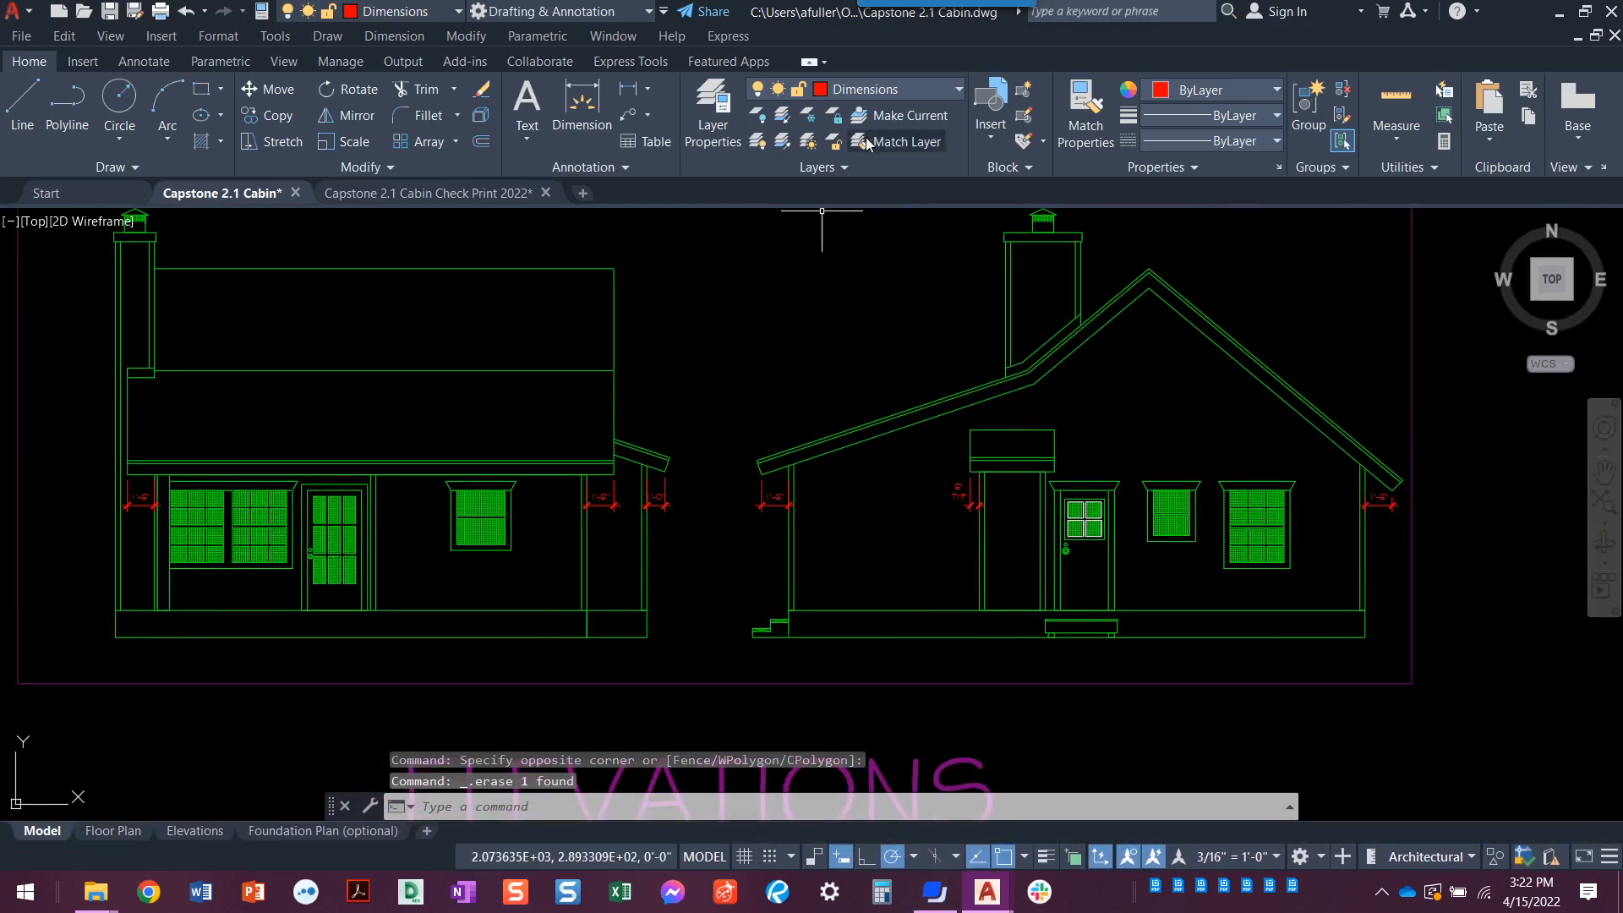
# - Turn on the Notes layer and make it the current layer
pyautogui.click(896, 88)
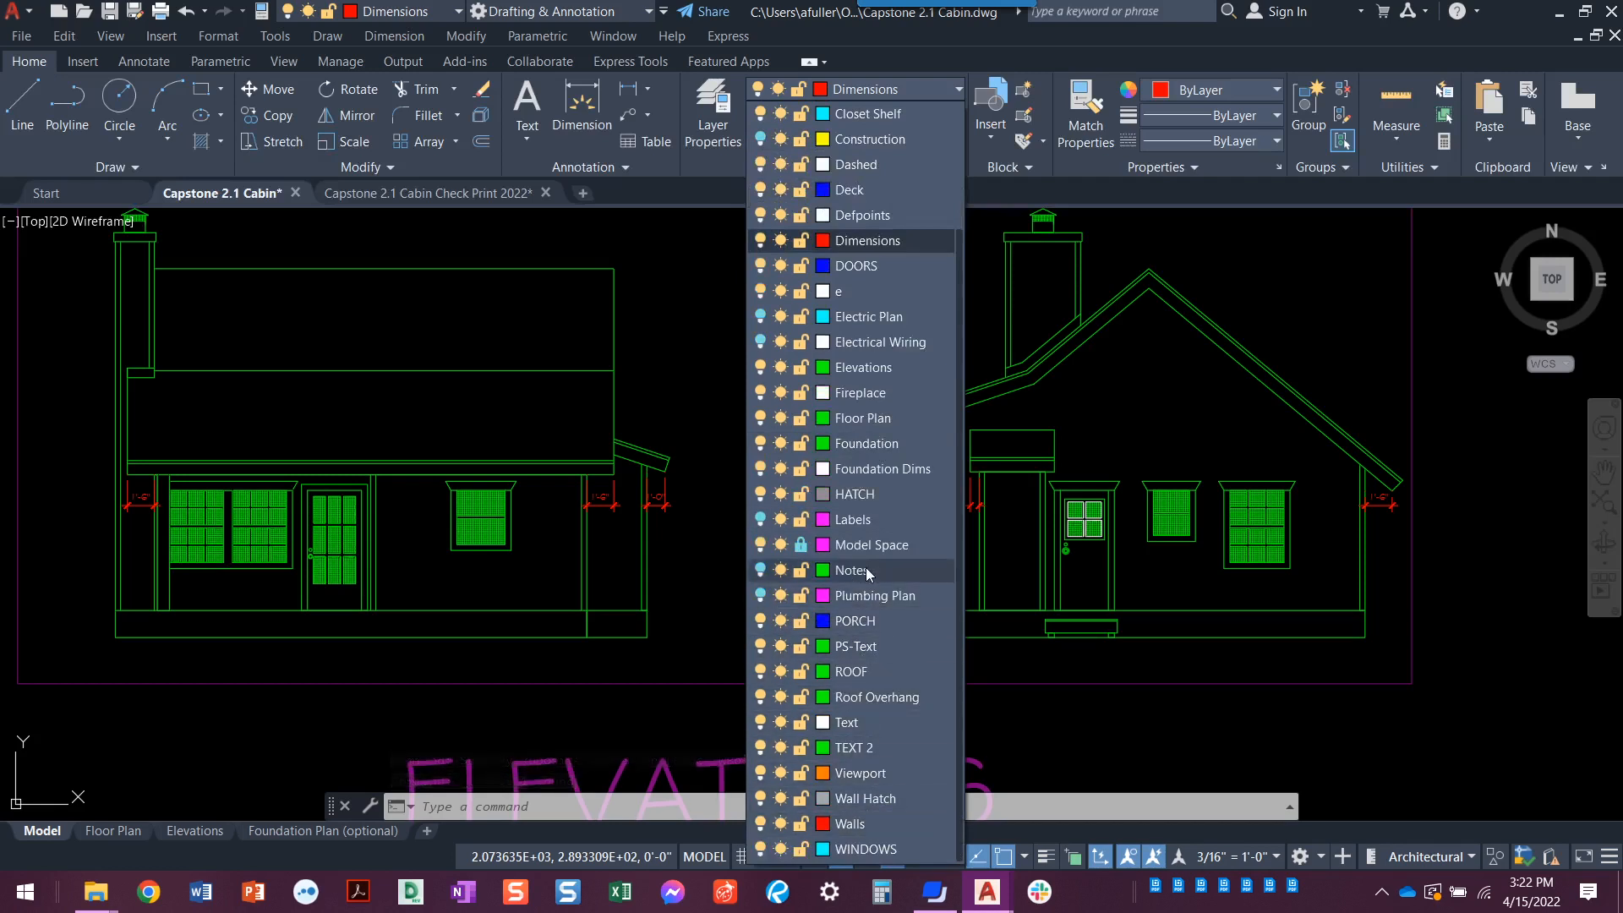
pyautogui.click(758, 570)
pyautogui.click(881, 570)
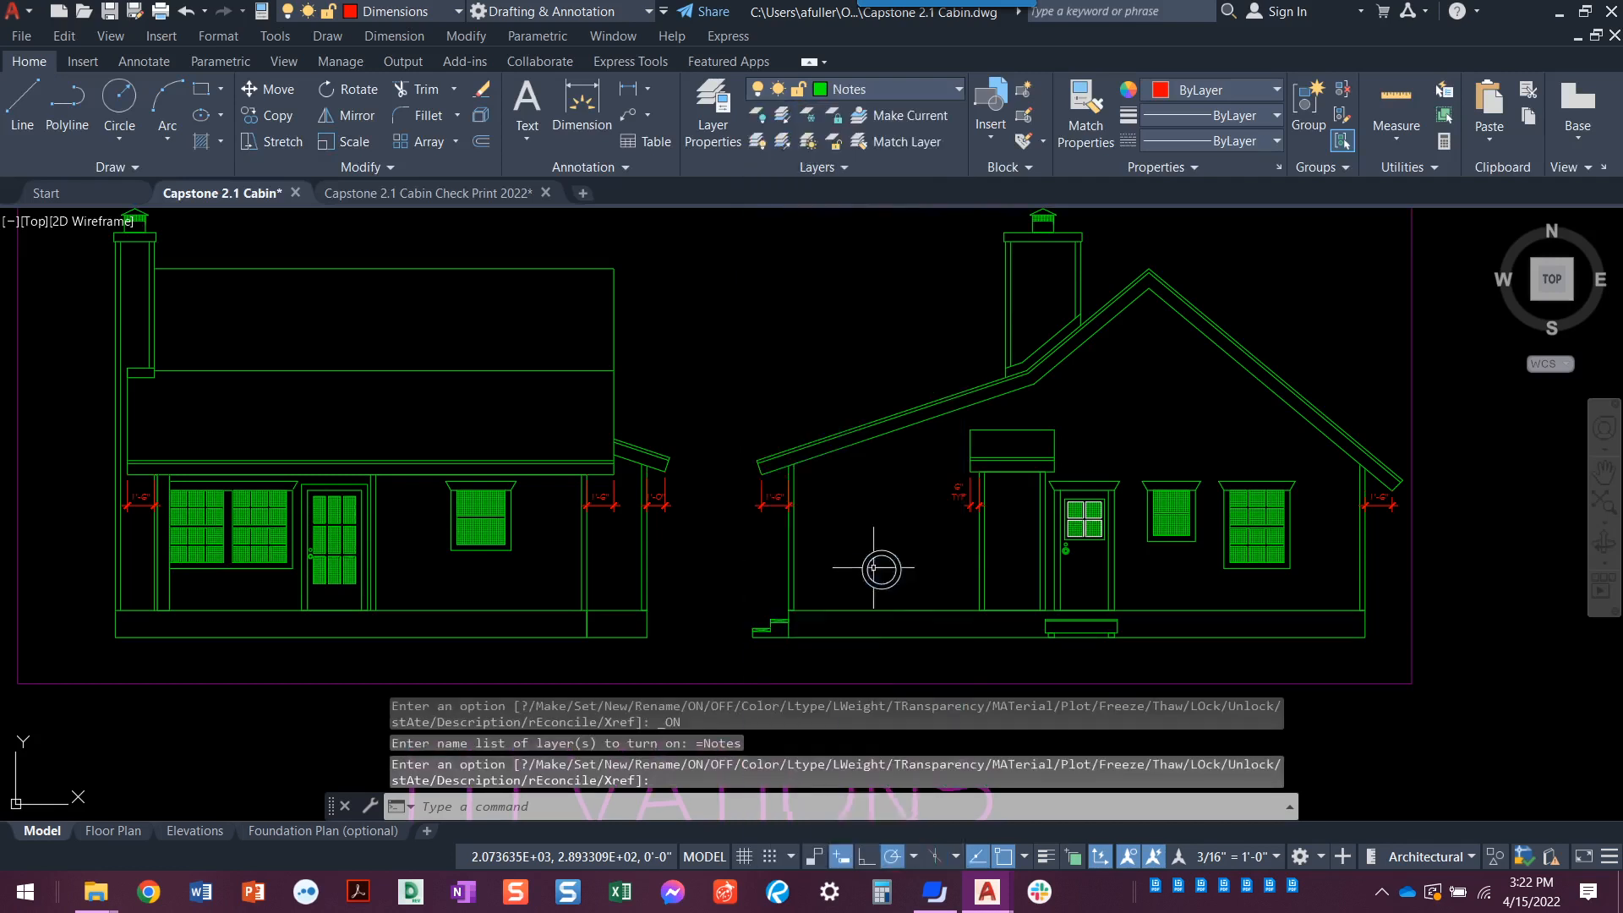
pyautogui.moveTo(697, 357); pyautogui.dragTo(847, 370, button='middle')
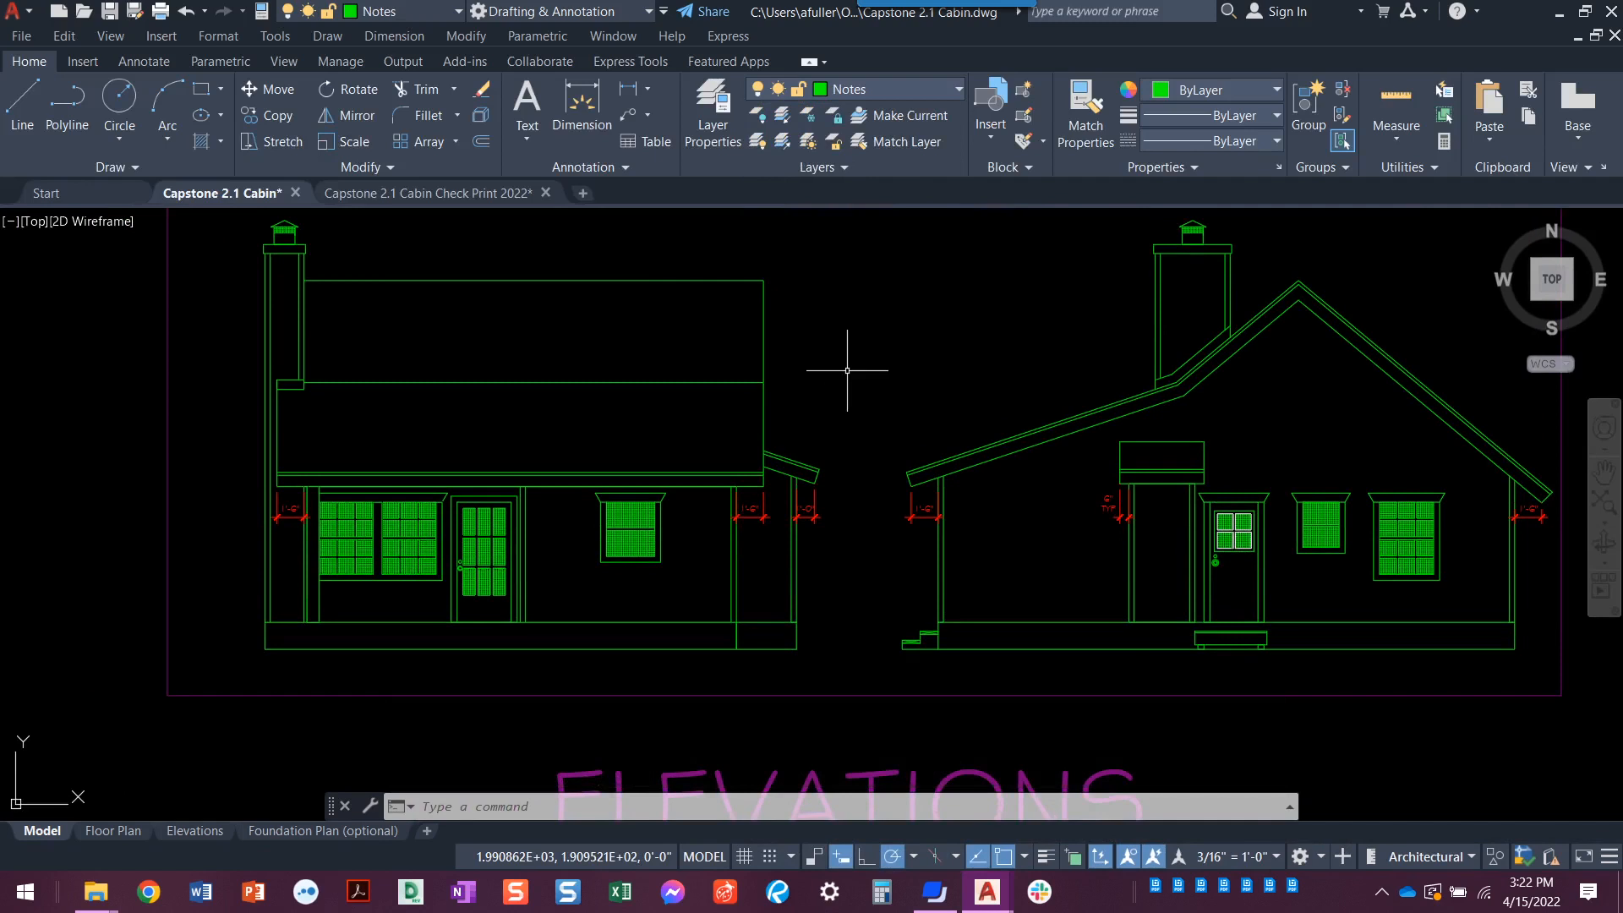
# - Examine the leader notes on both elevations in the model space of the Capstone 2.1 Cabin Check Print 2022 drawing
pyautogui.click(414, 192)
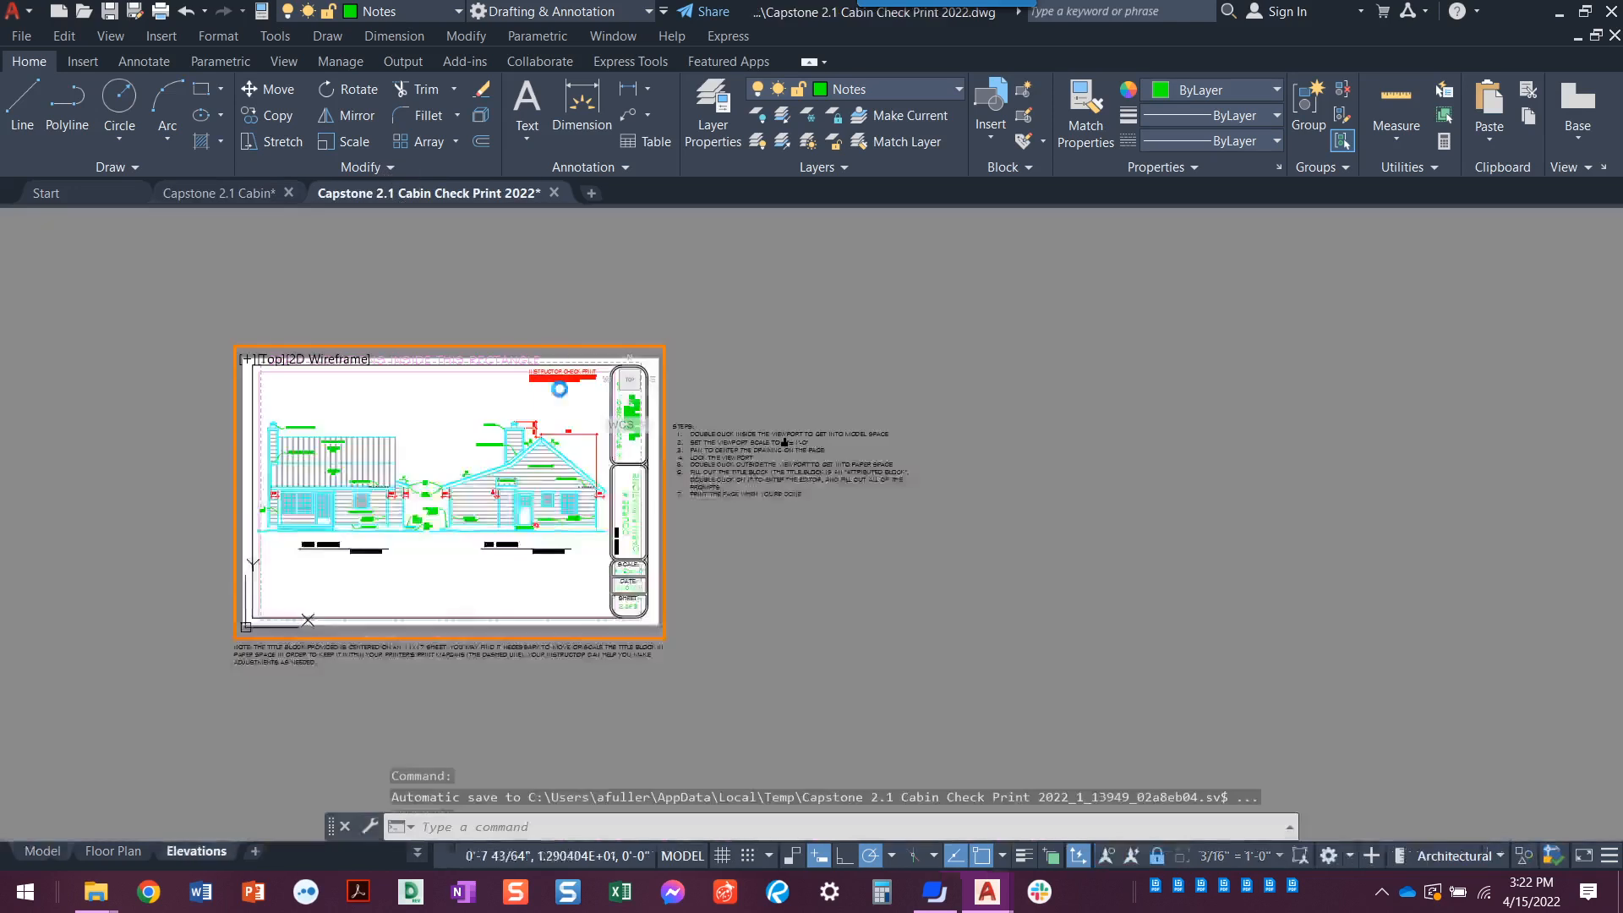
pyautogui.click(42, 850)
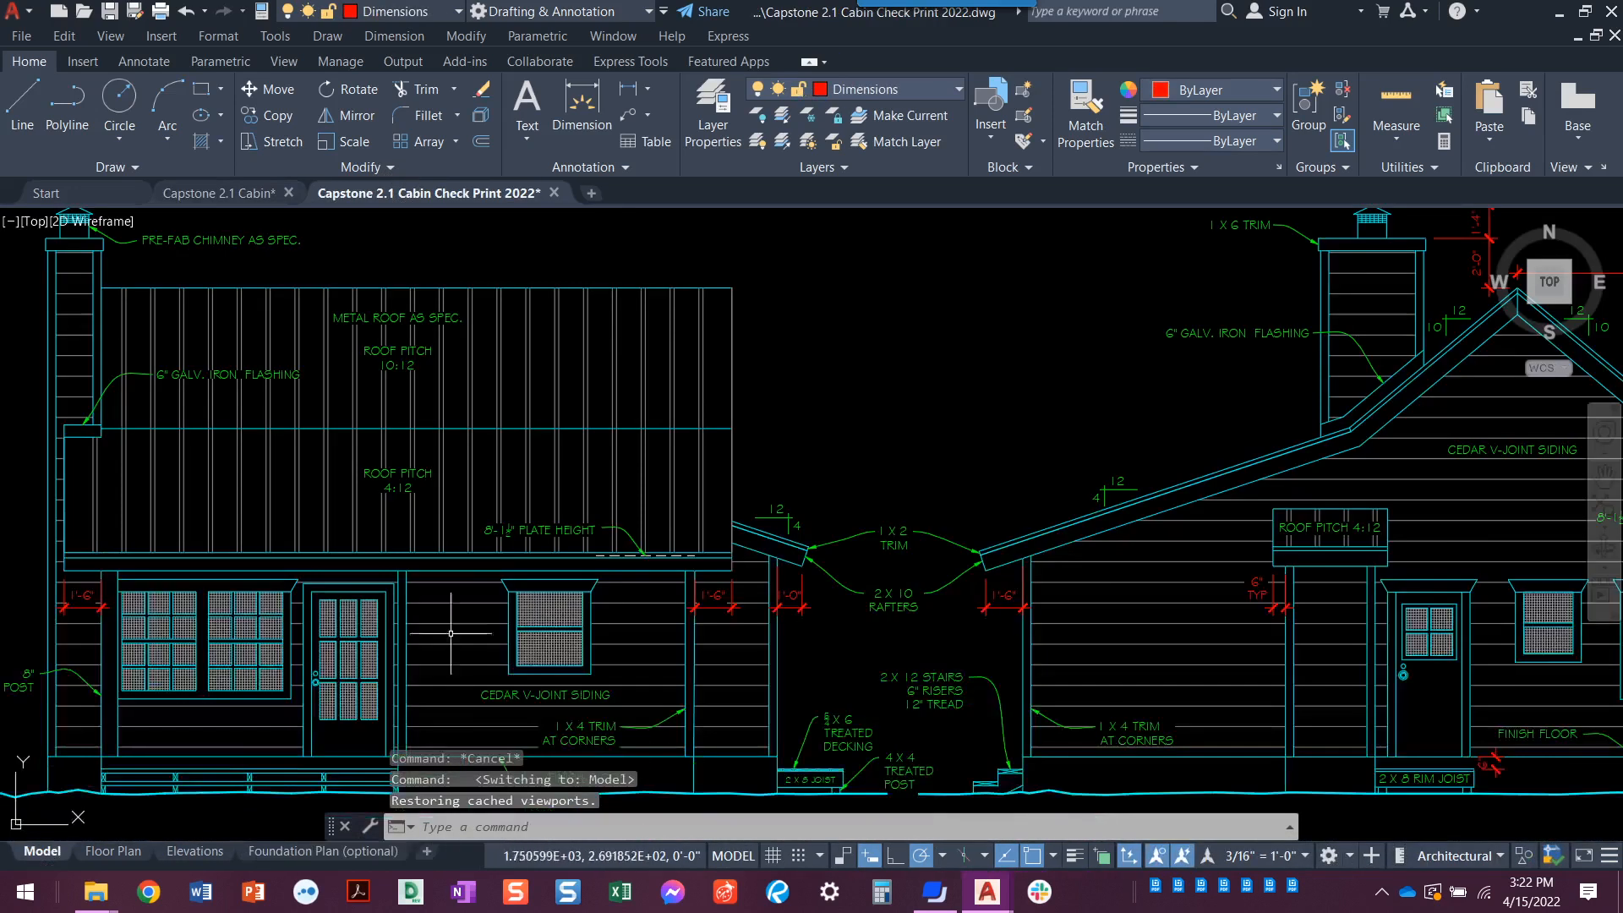
pyautogui.scroll(3, 591, 490)
pyautogui.scroll(-3, 633, 499)
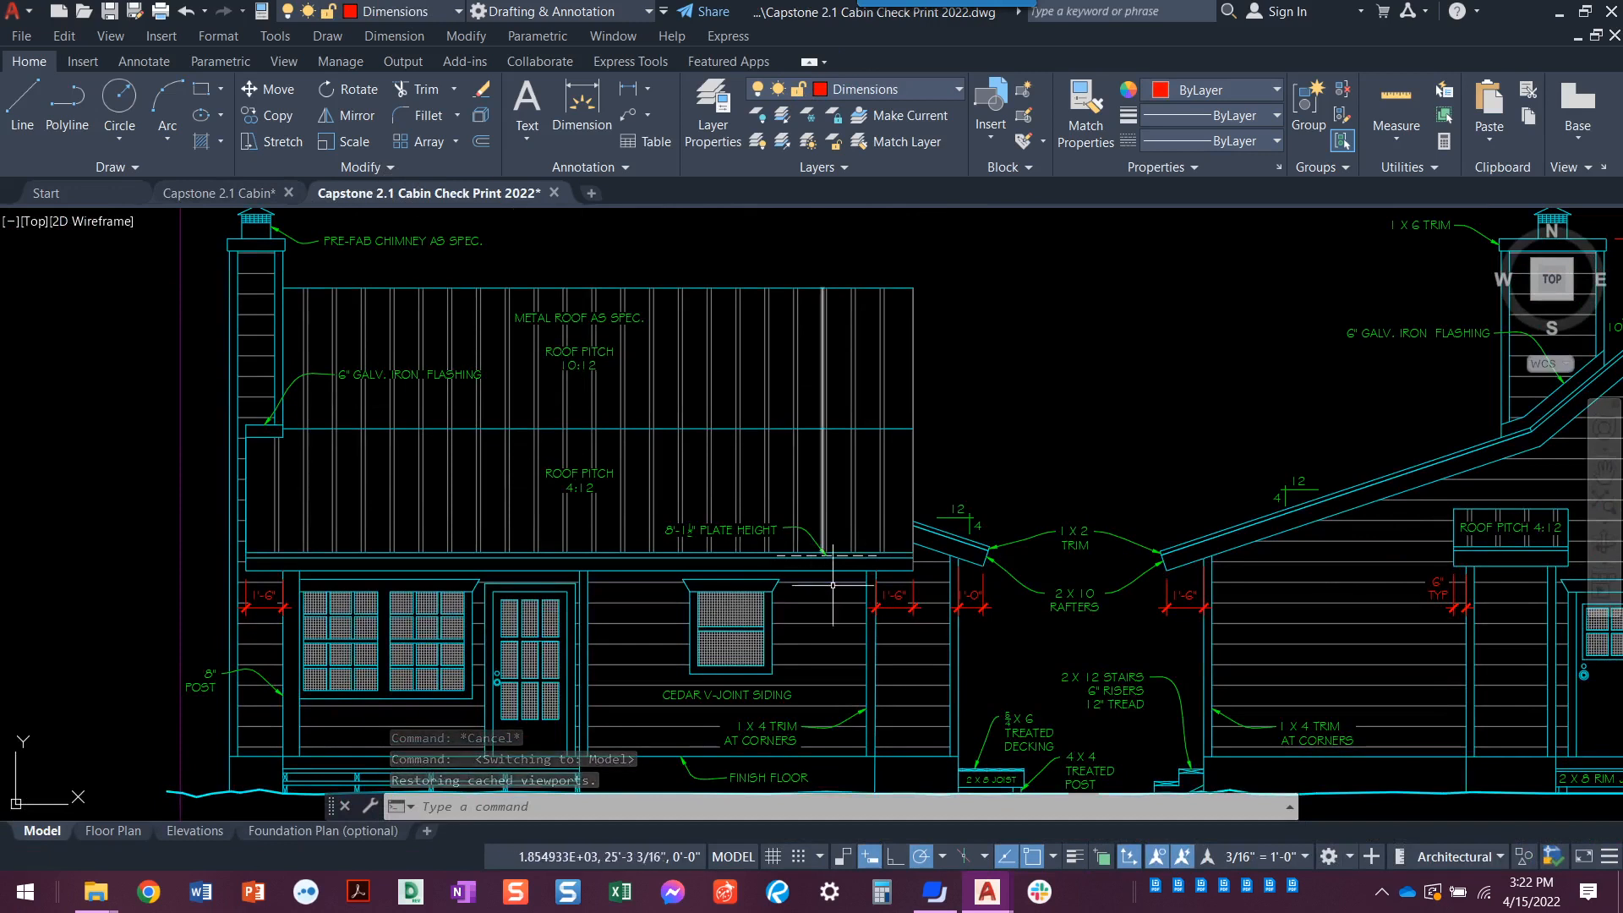
pyautogui.scroll(4, 786, 555)
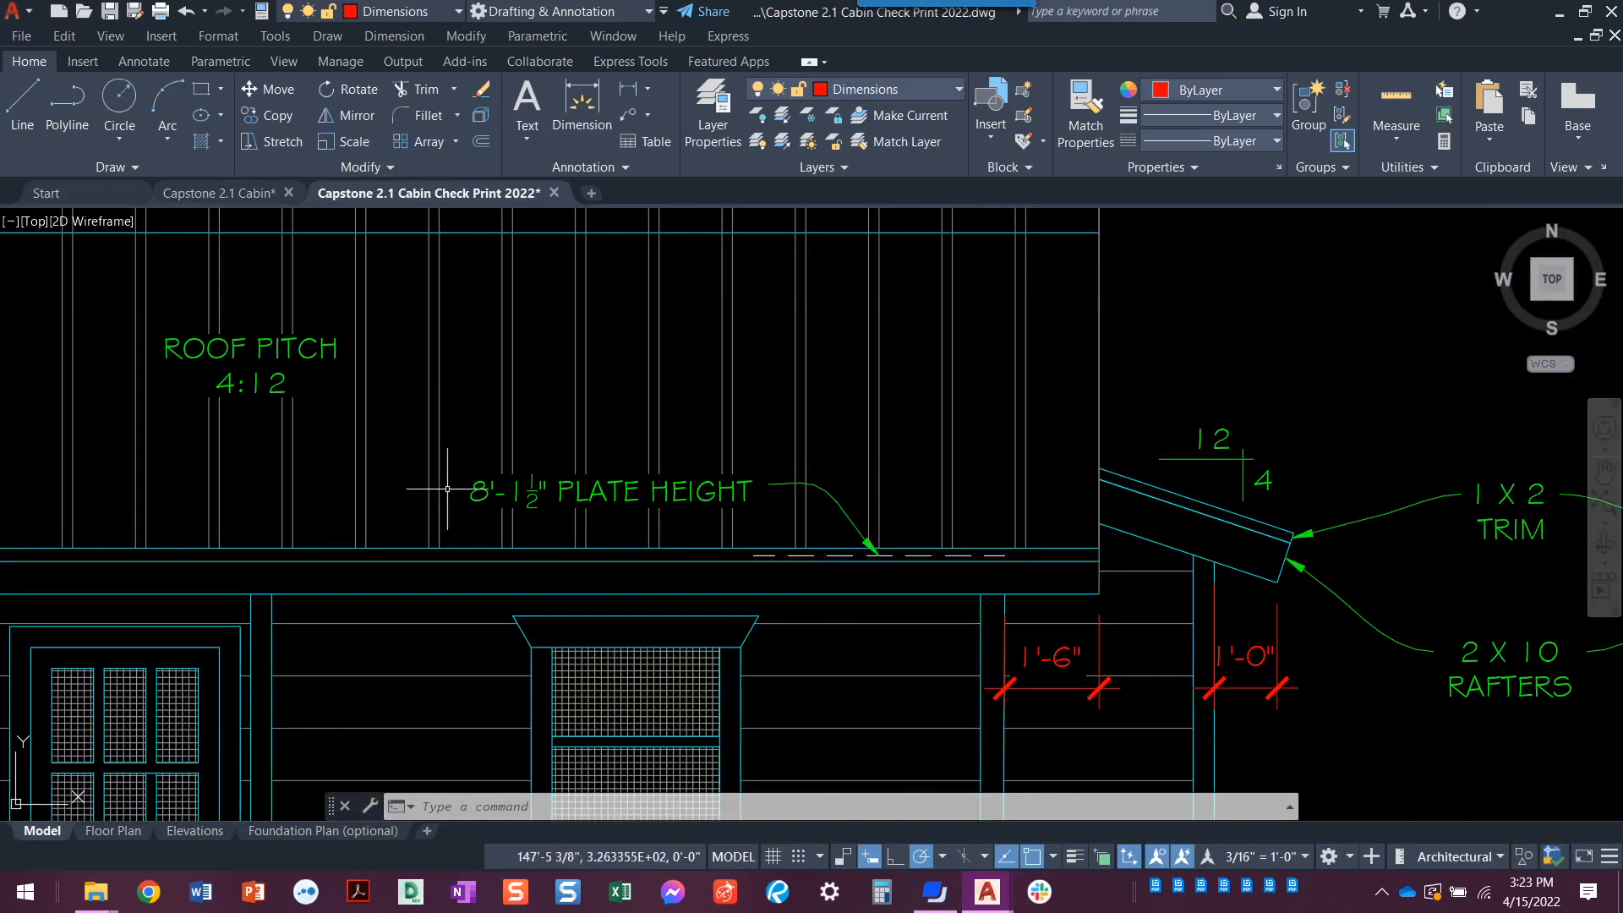
pyautogui.scroll(-4, 1239, 543)
pyautogui.moveTo(1246, 542); pyautogui.dragTo(353, 477, button='middle')
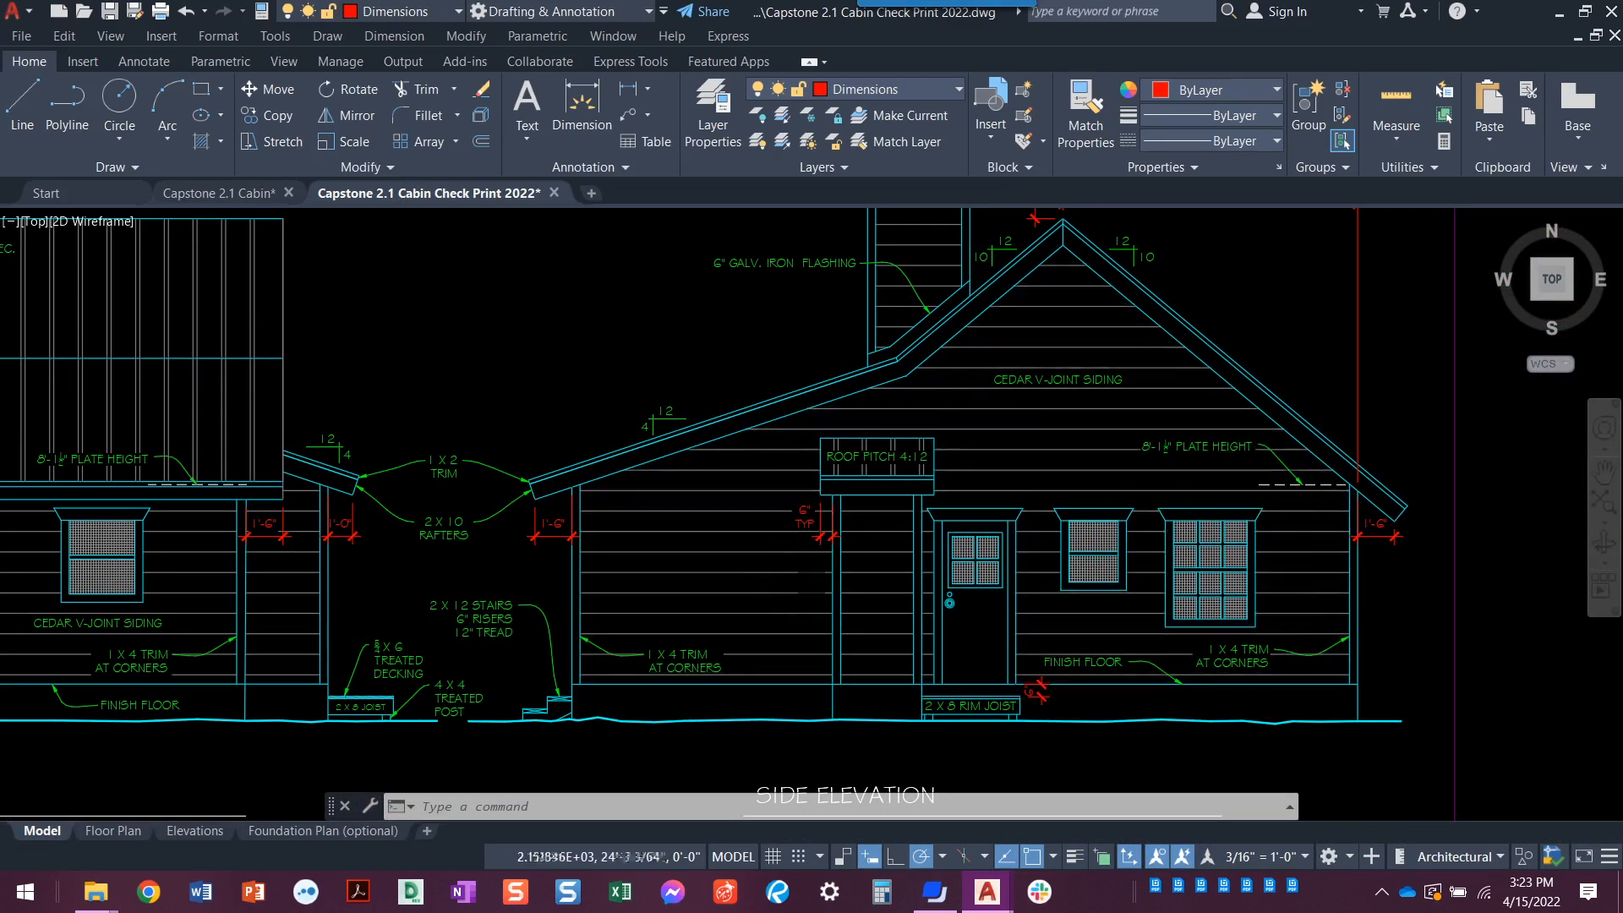
pyautogui.scroll(2, 809, 530)
pyautogui.moveTo(211, 493); pyautogui.dragTo(532, 344, button='middle')
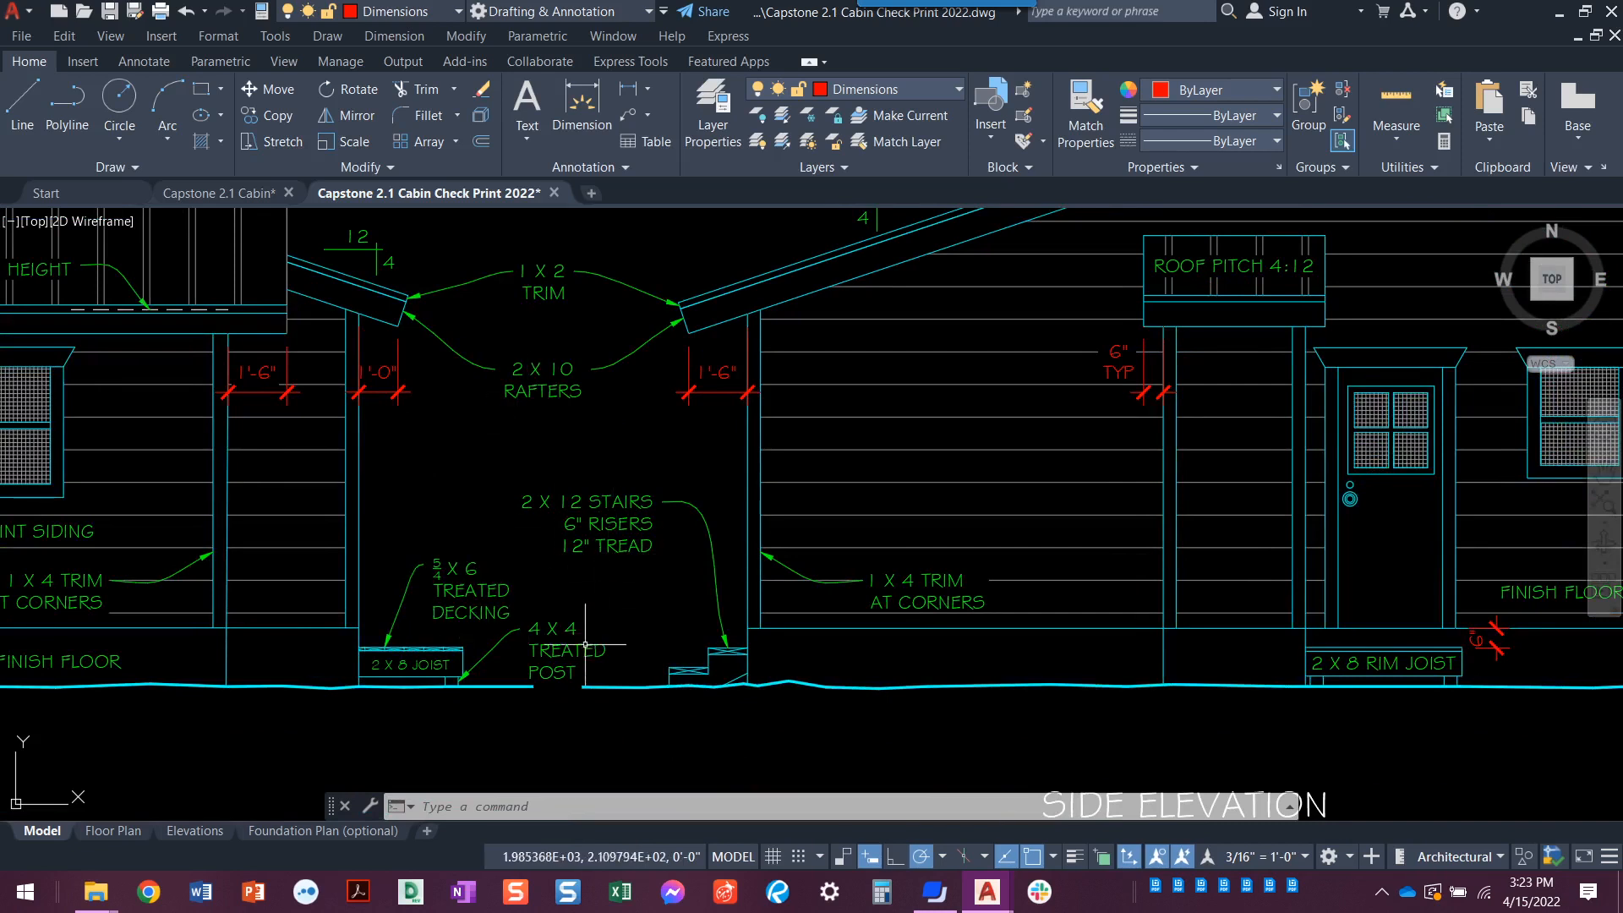
pyautogui.scroll(-3, 436, 518)
pyautogui.moveTo(436, 518); pyautogui.dragTo(985, 583, button='middle')
# - Return to the Capstone 2.1 Cabin drawing and set the current multileader style to Spline with Arrow
pyautogui.click(250, 193)
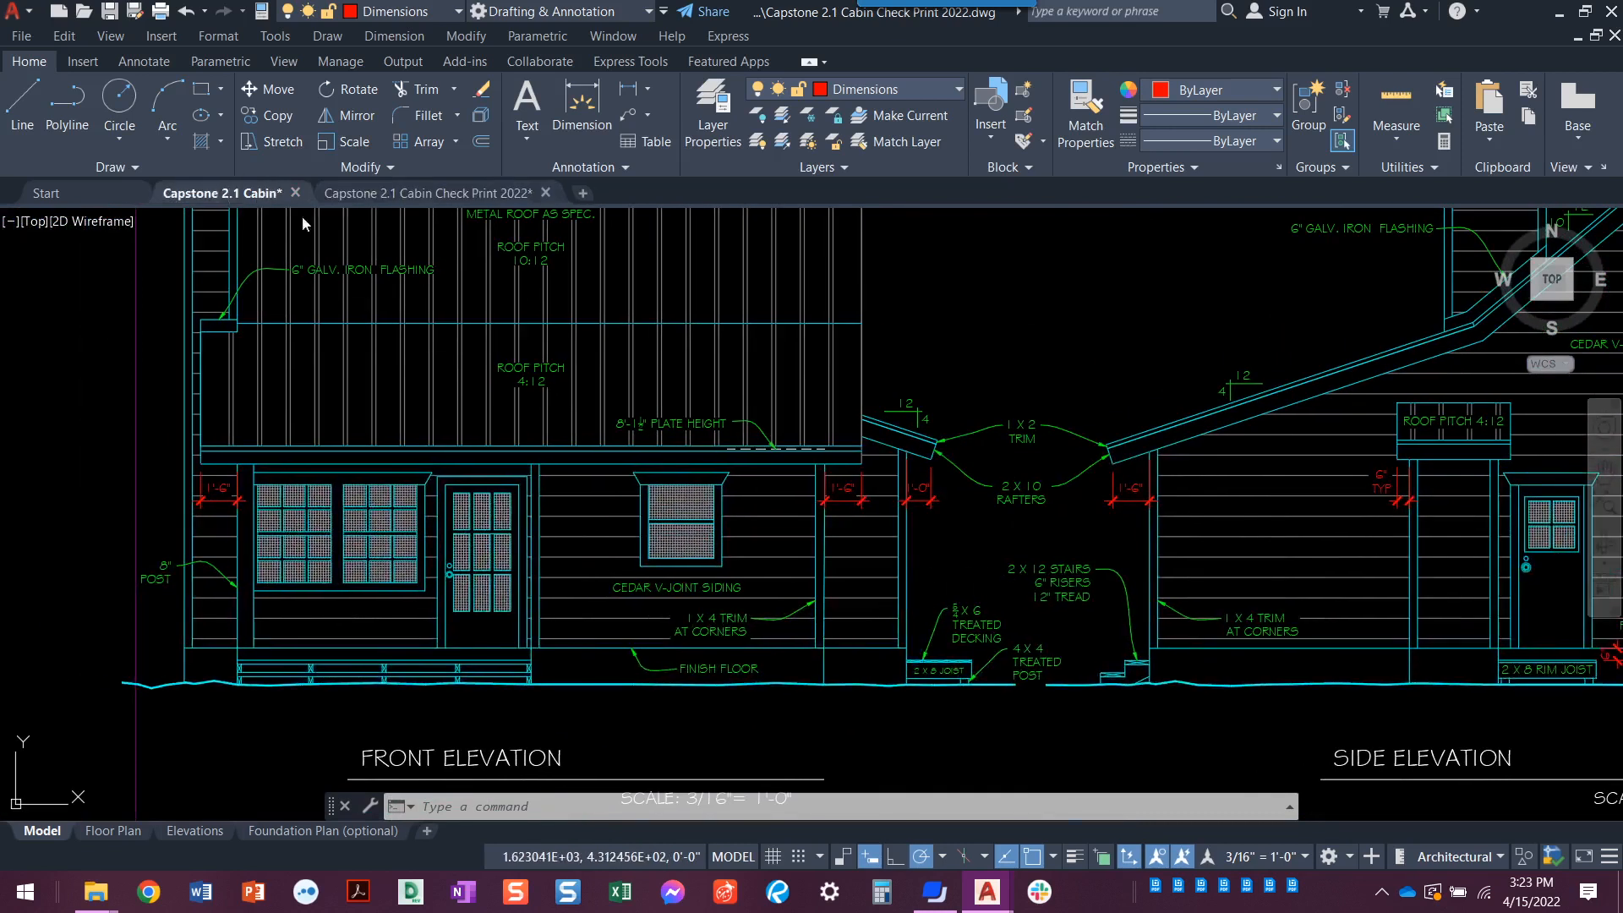
pyautogui.scroll(3, 727, 398)
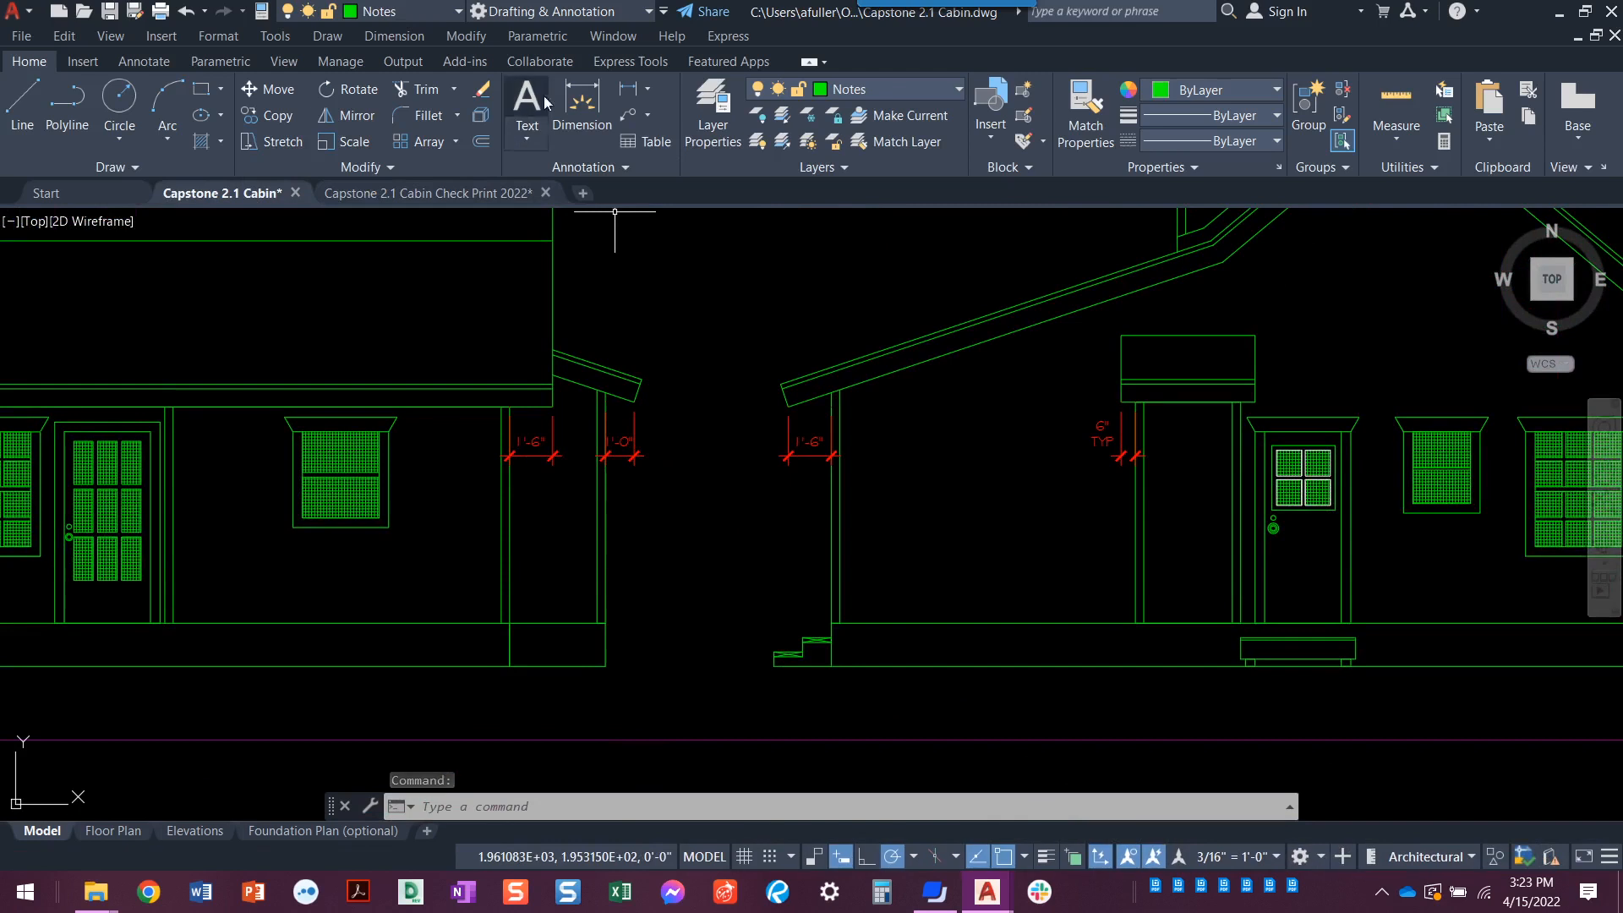
pyautogui.click(142, 62)
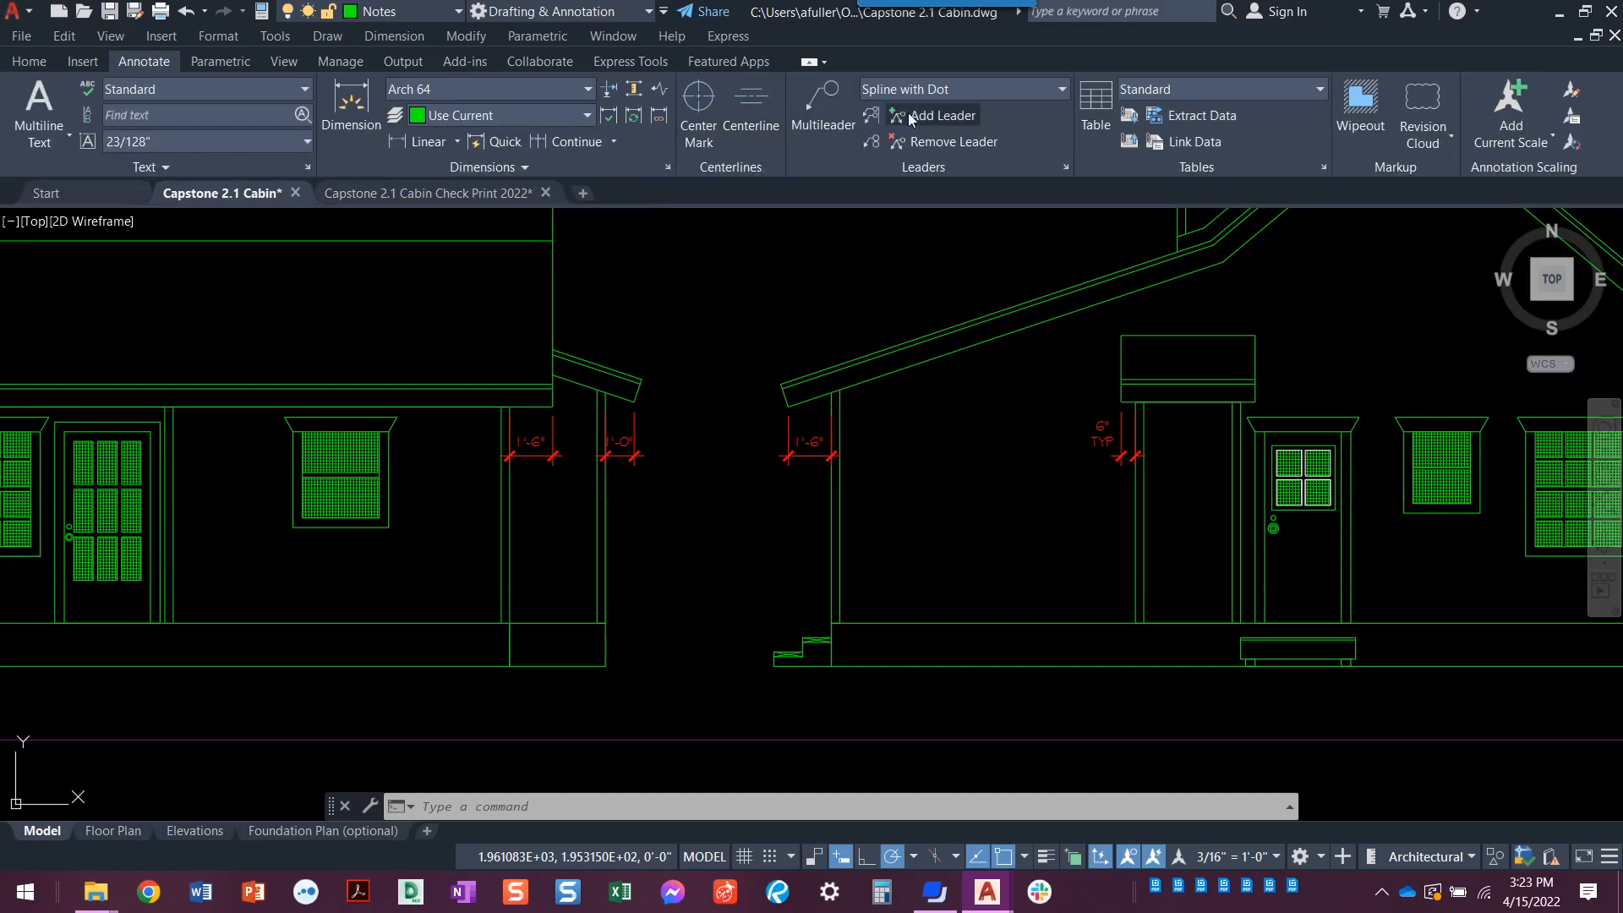
pyautogui.click(1025, 86)
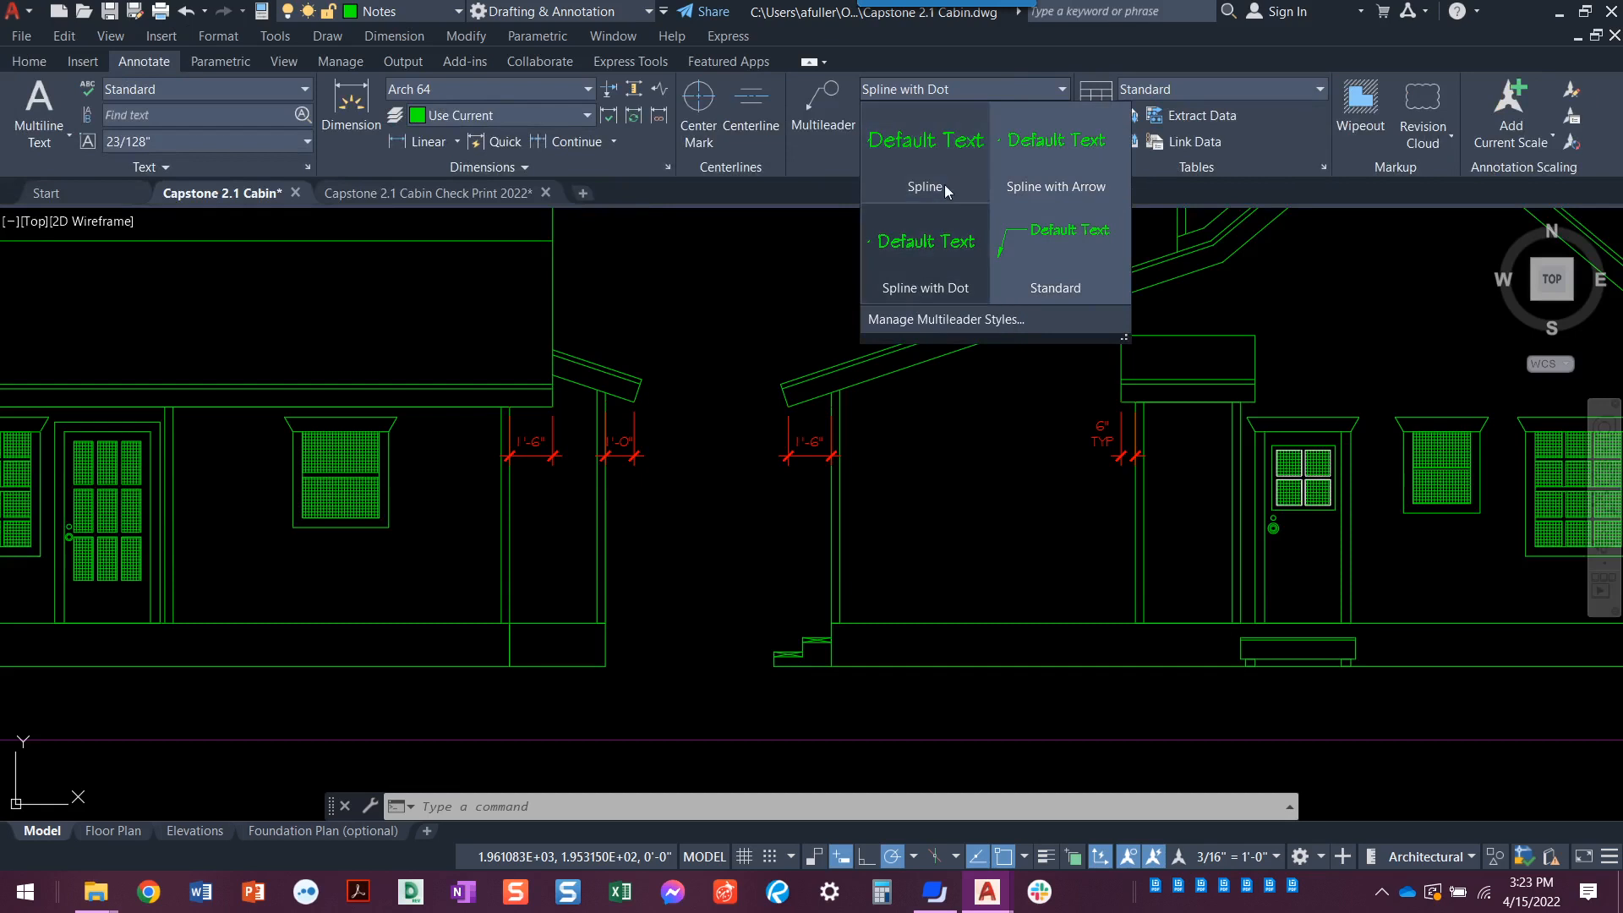
pyautogui.click(1050, 169)
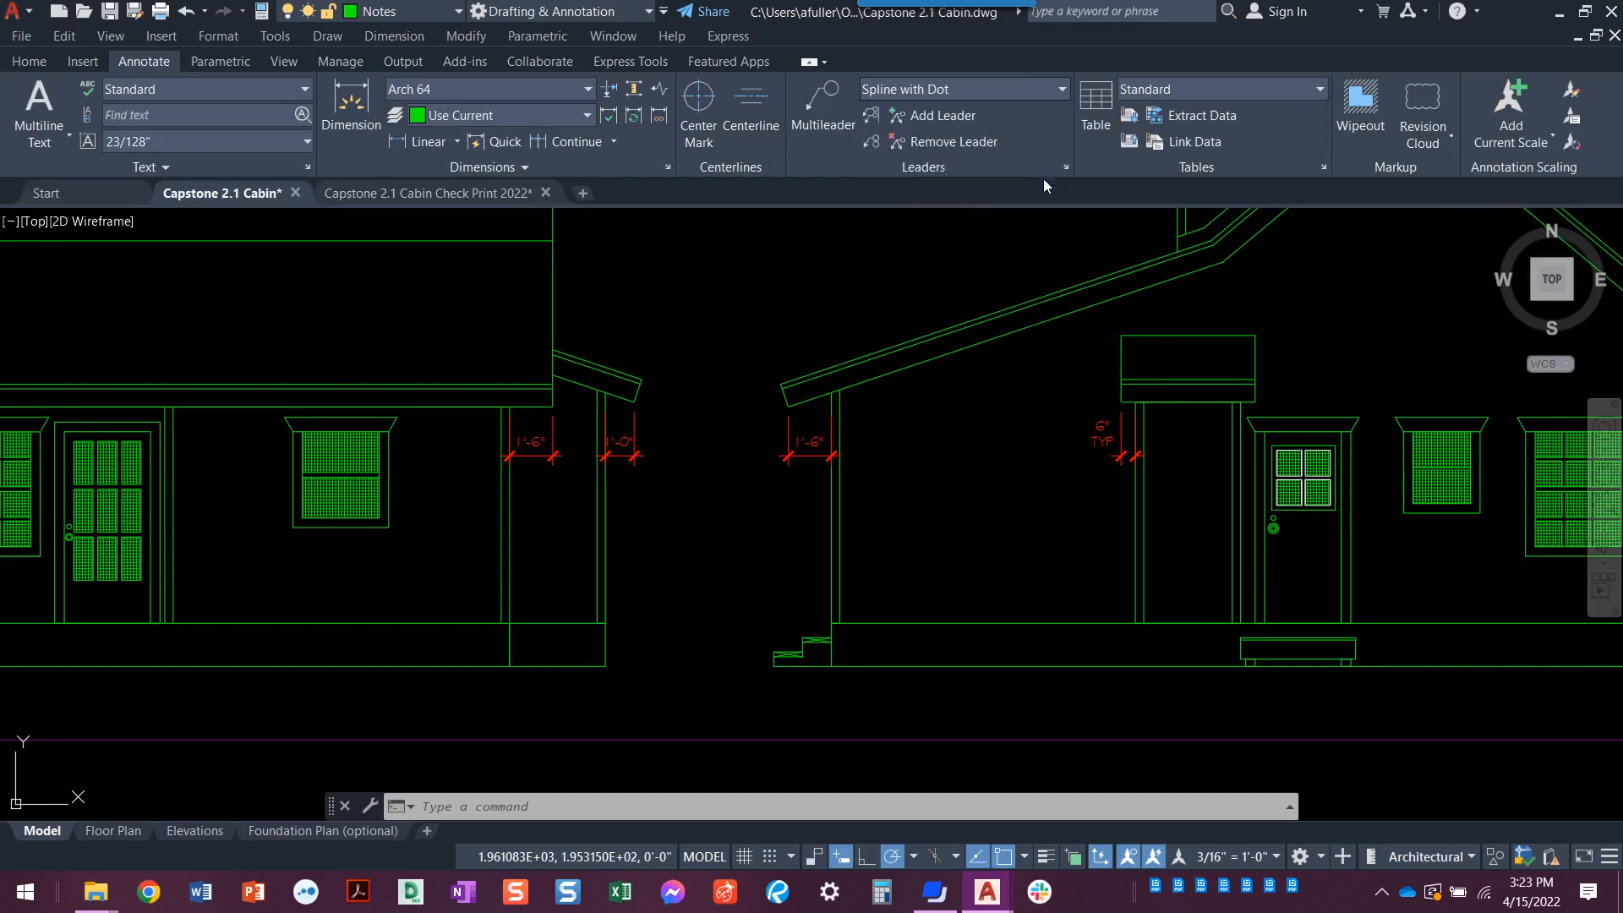
# - Place a multileader with its arrowhead on the midpoint of the upper stair tread, curving up to a horizontal landing between the elevations
pyautogui.click(808, 116)
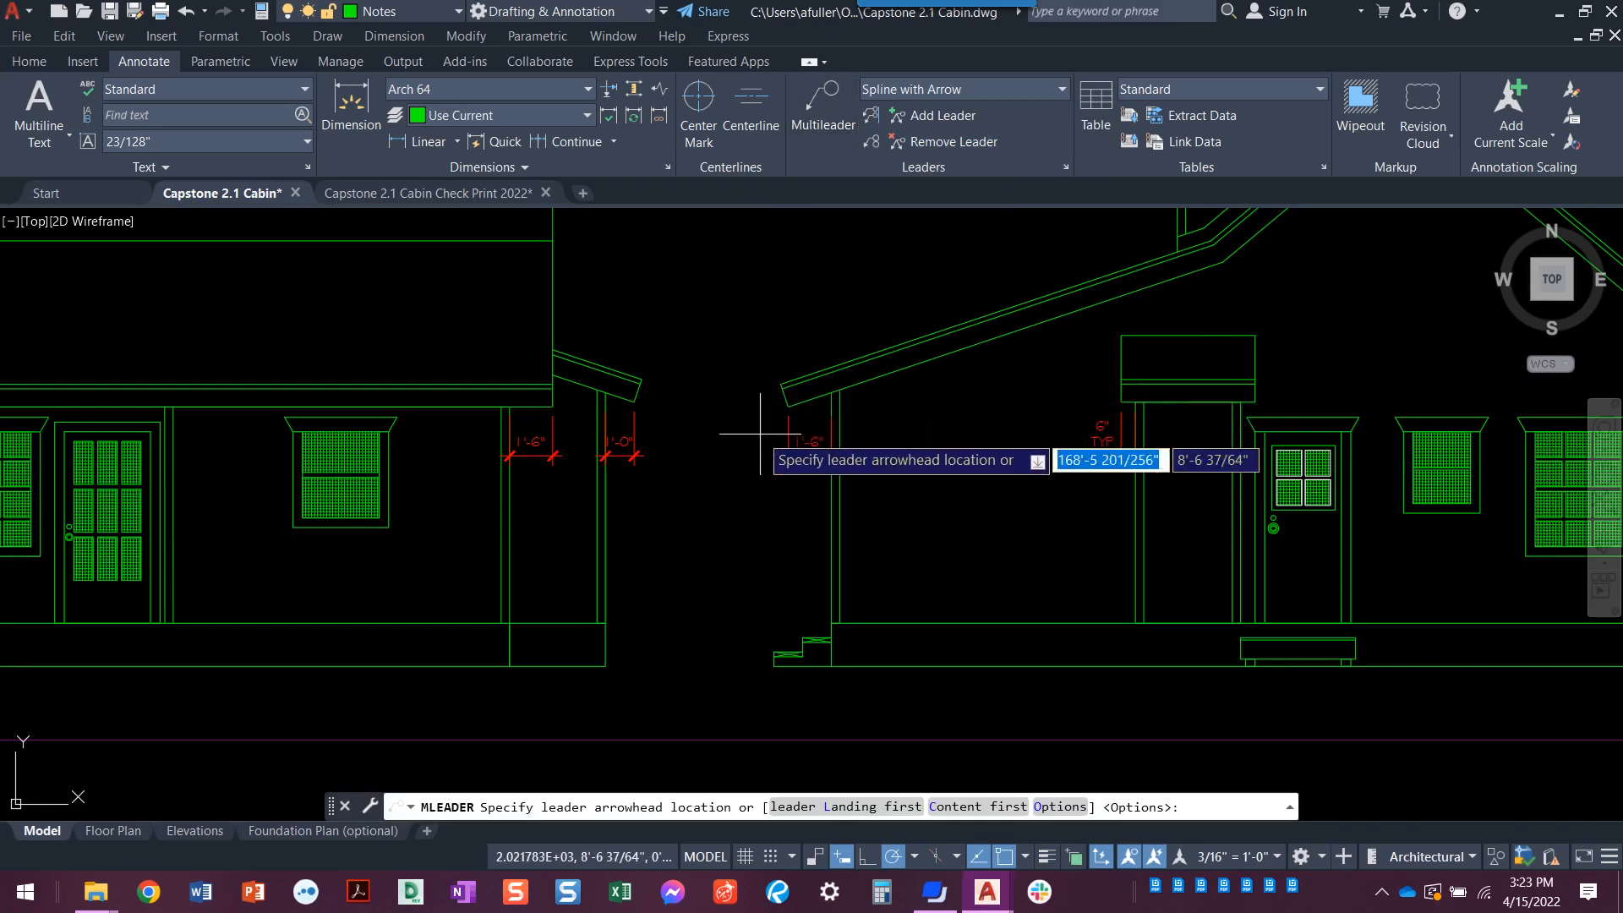
pyautogui.scroll(4, 683, 621)
pyautogui.moveTo(887, 652); pyautogui.dragTo(662, 581, button='middle')
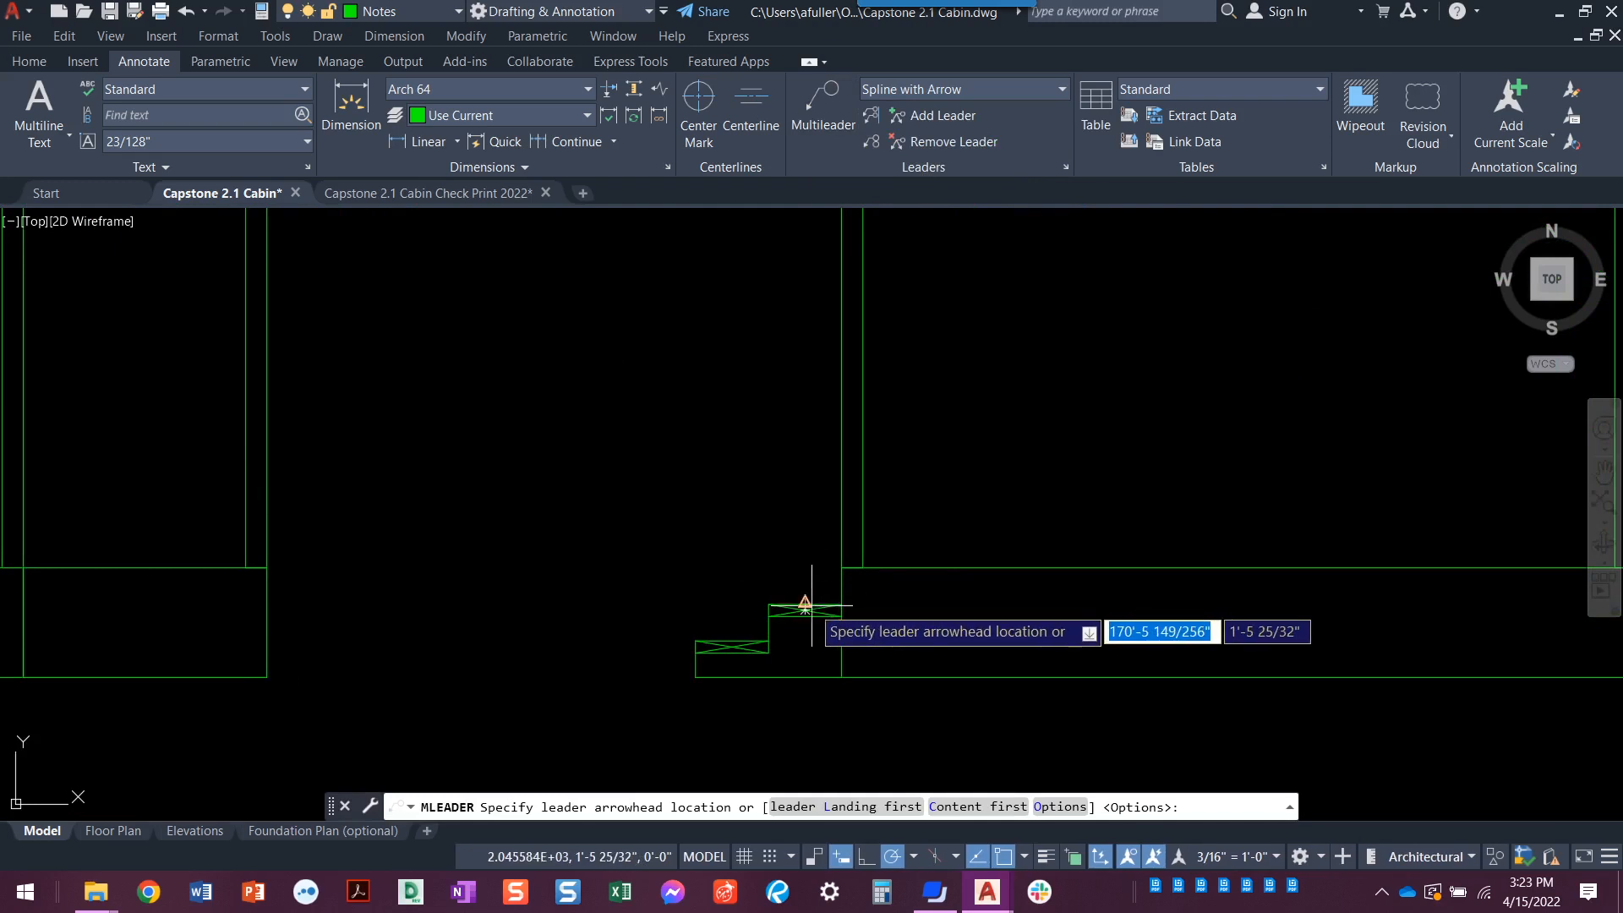
pyautogui.click(811, 605)
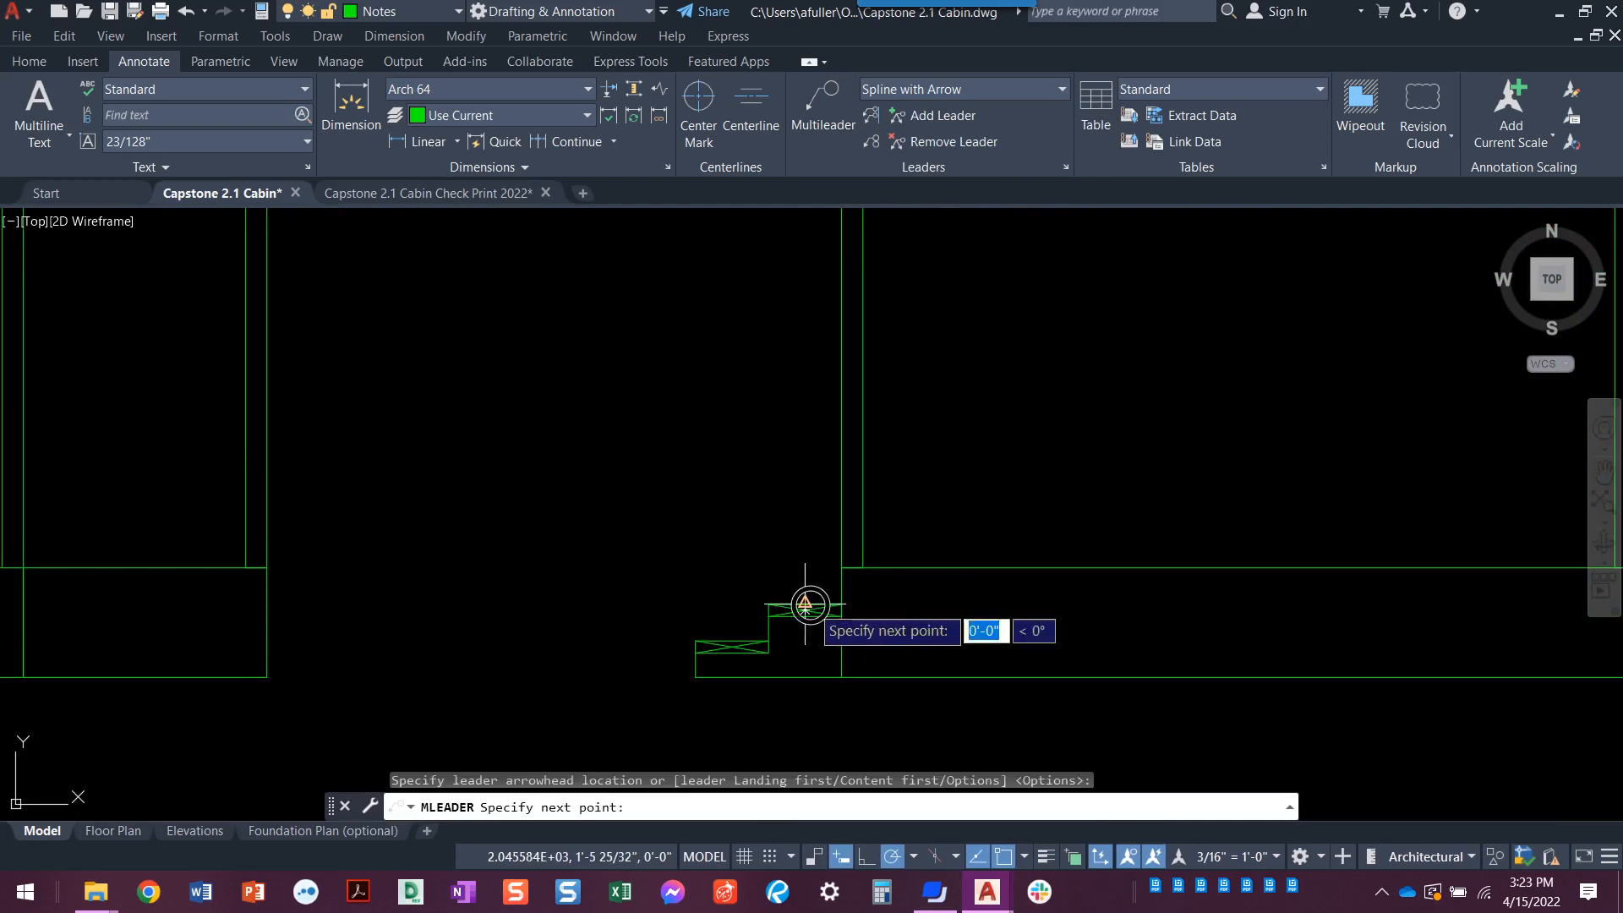
pyautogui.click(715, 369)
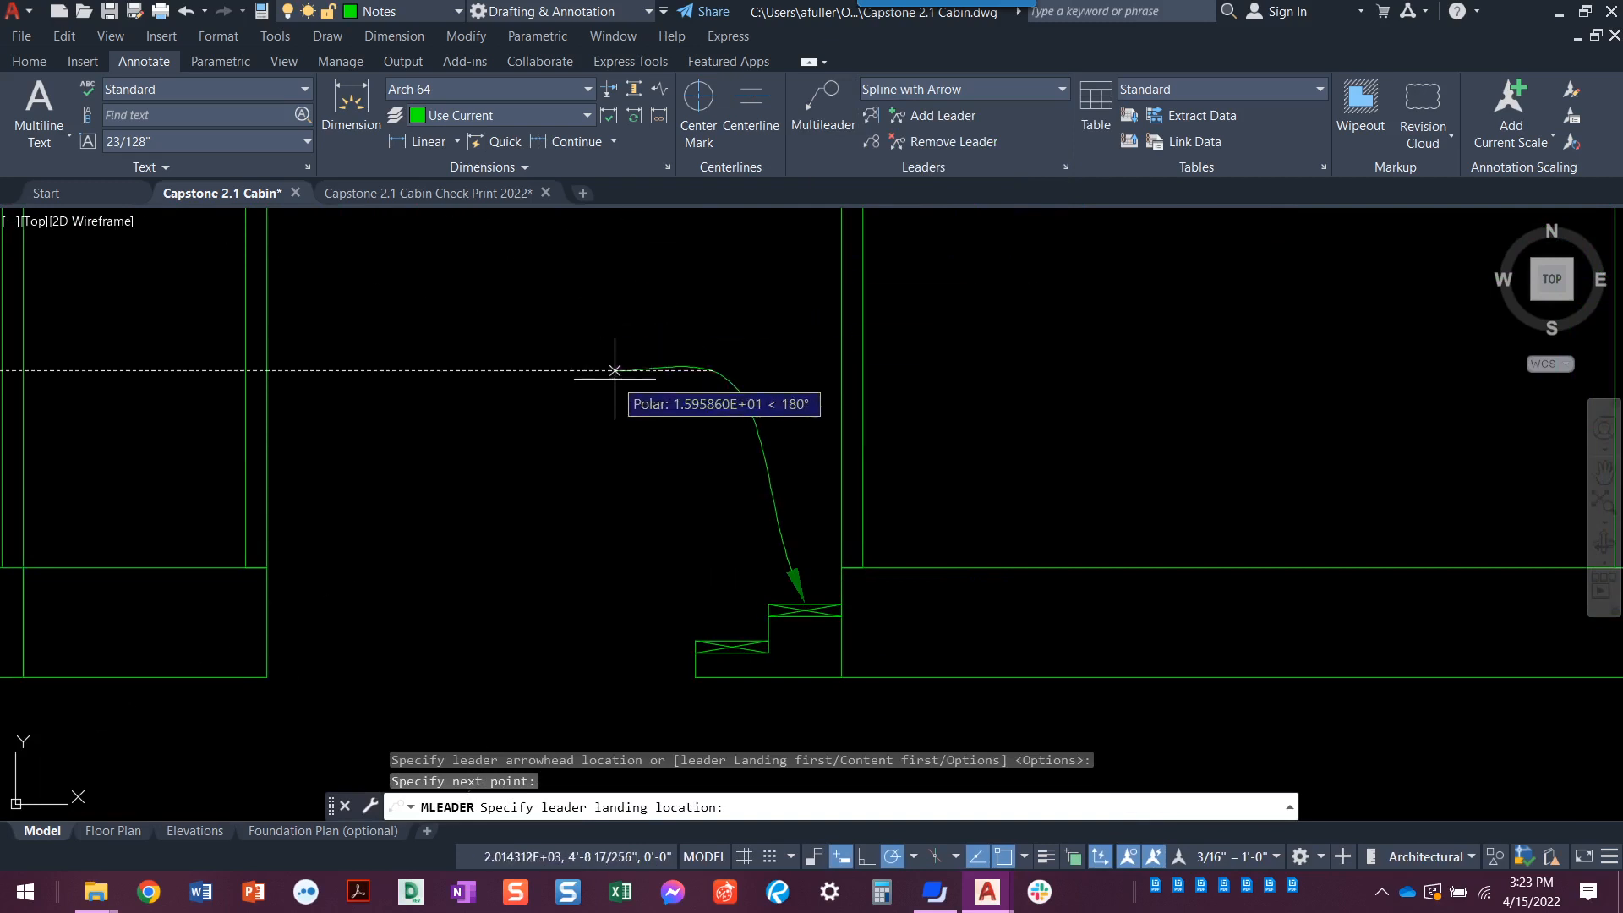
pyautogui.click(640, 370)
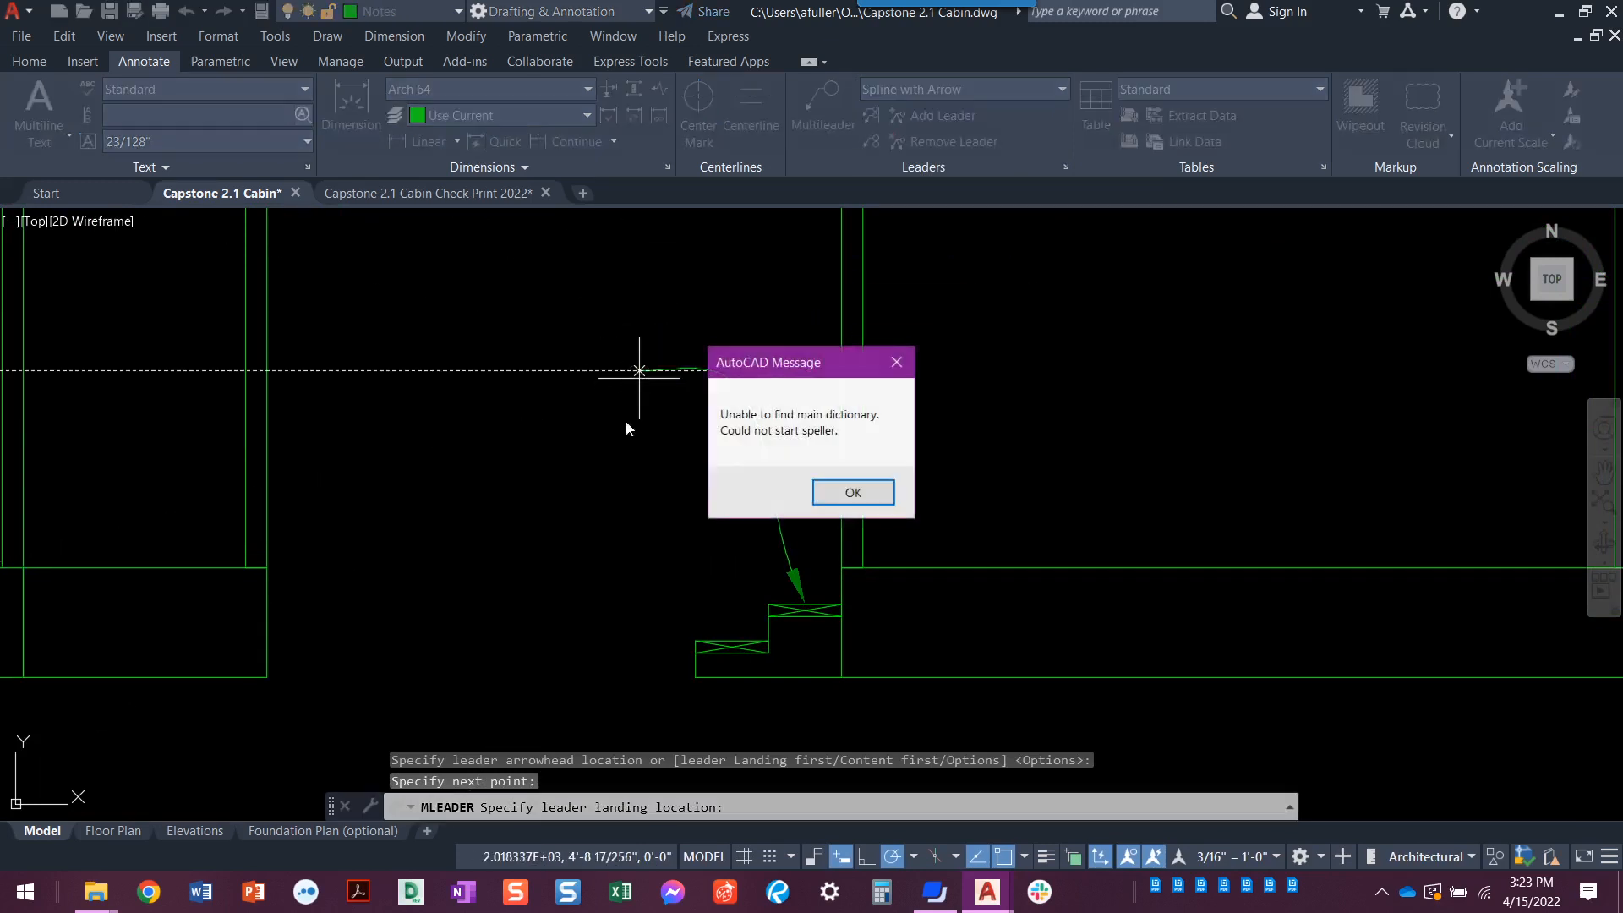
pyautogui.click(846, 493)
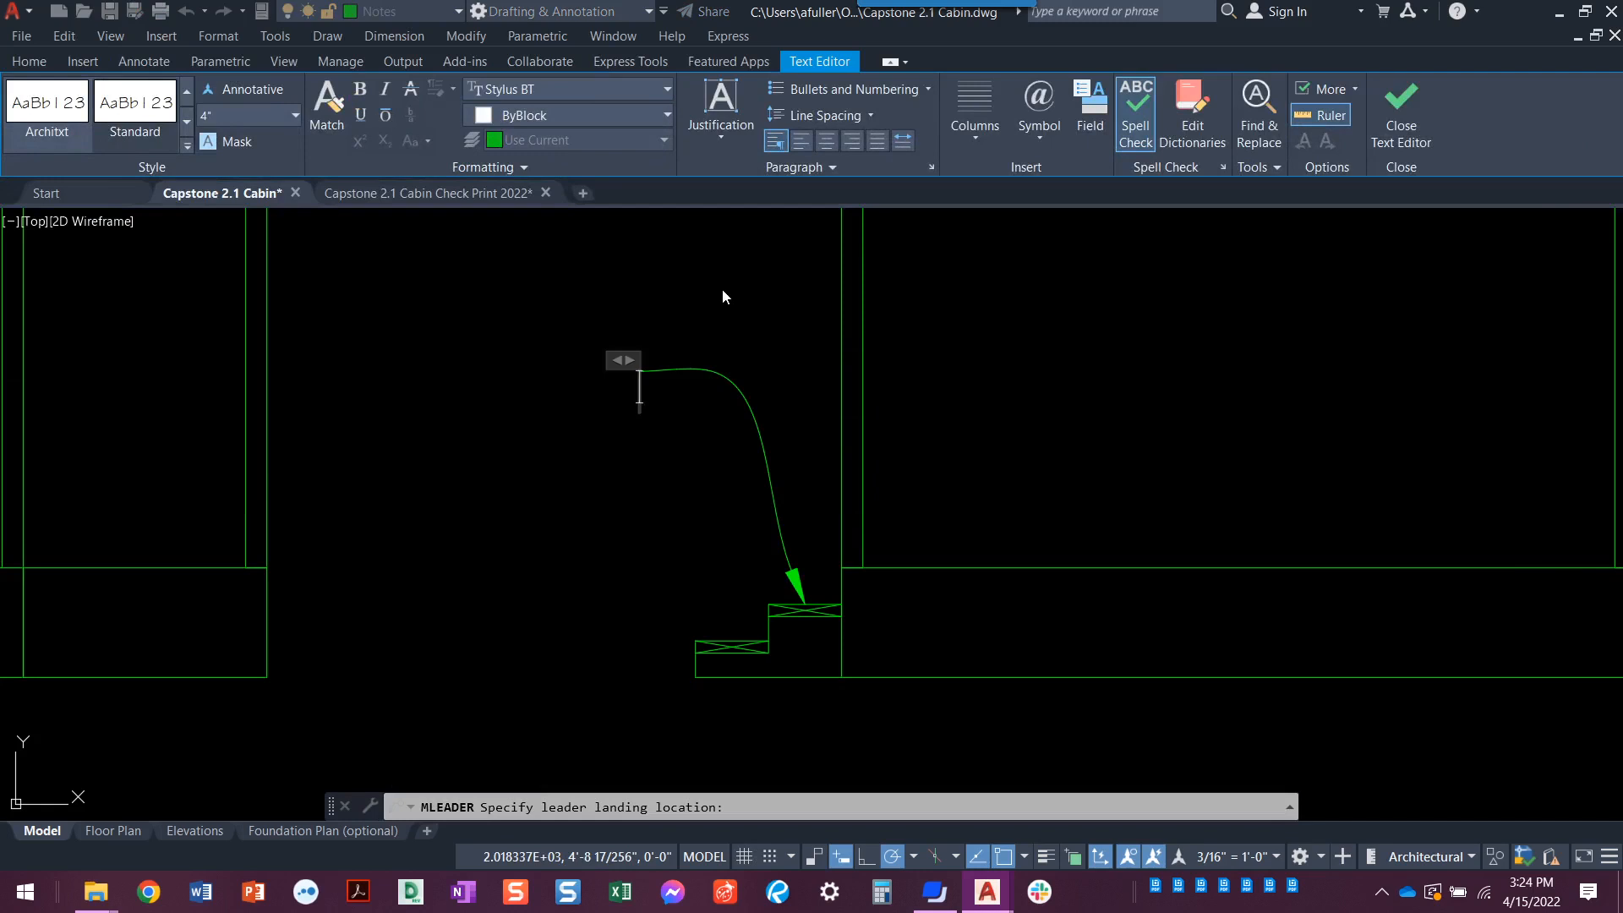
# - Enter the stair leader's note on three lines: 2 X 12 STAIRS, 6" RISERS, 12" TREAD
pyautogui.write('2 X 12')
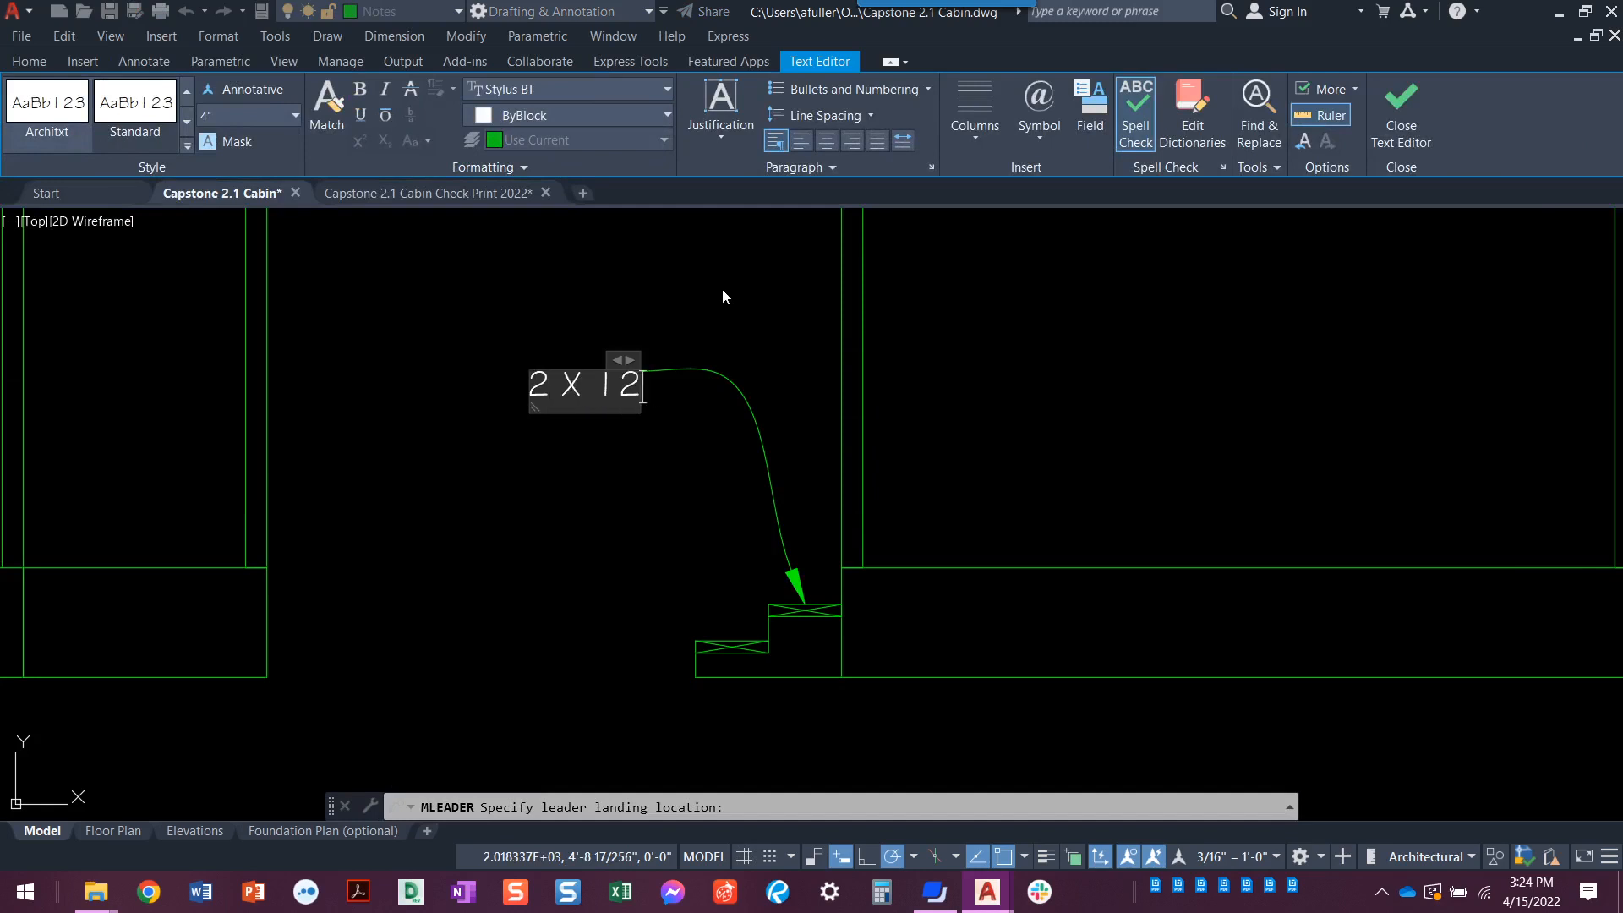
pyautogui.write(' STAIRS')
pyautogui.press('Return')
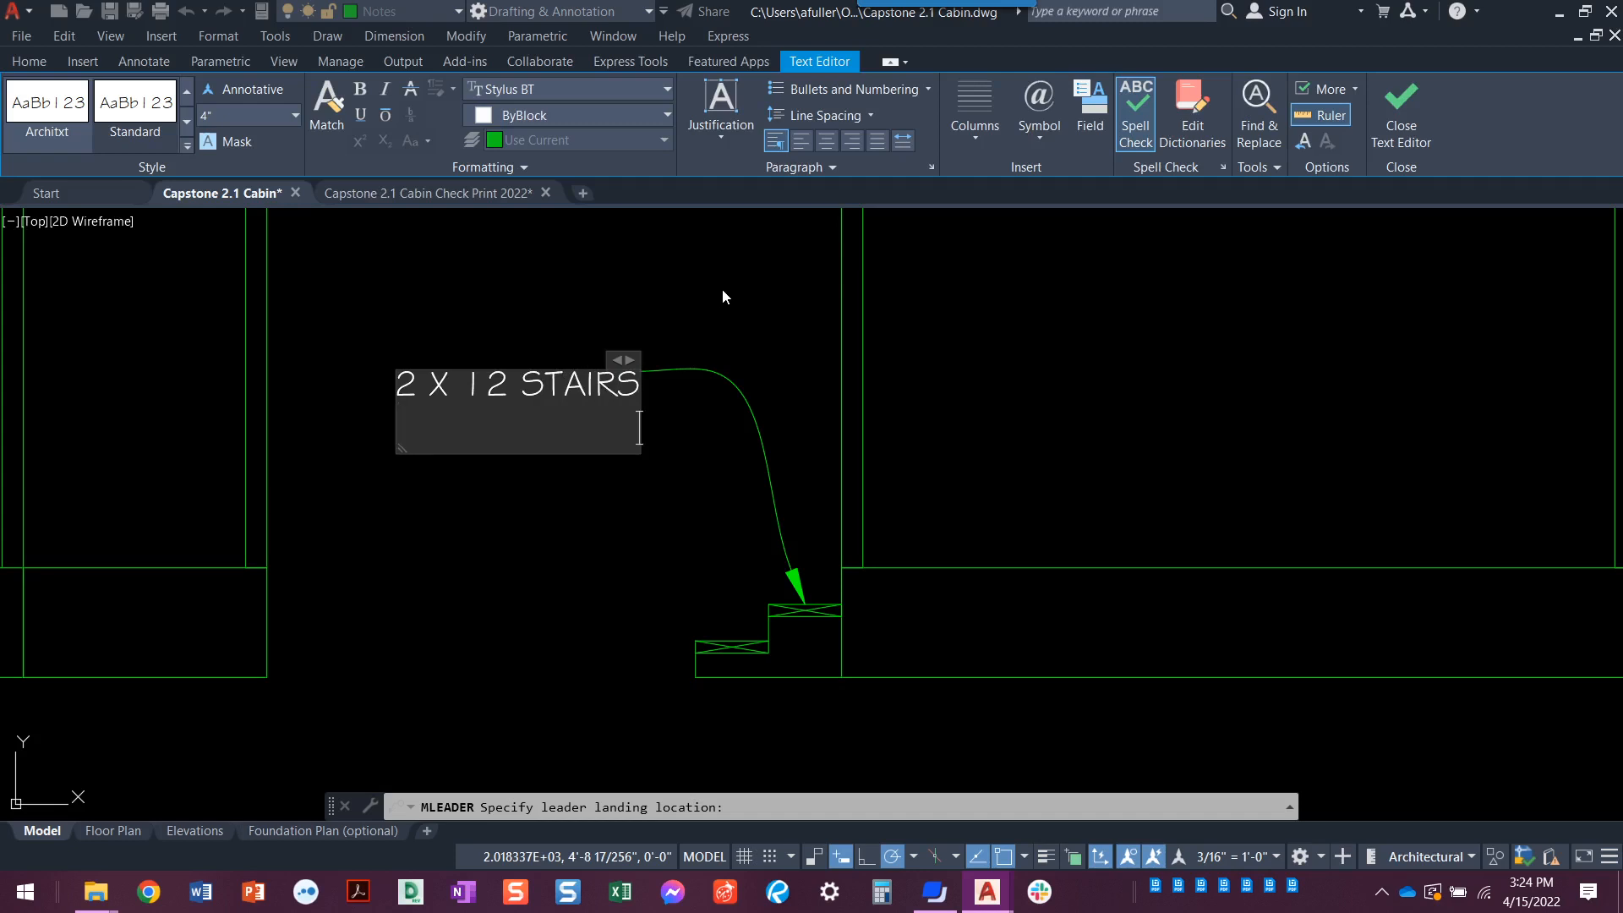
pyautogui.write('6" RISERS')
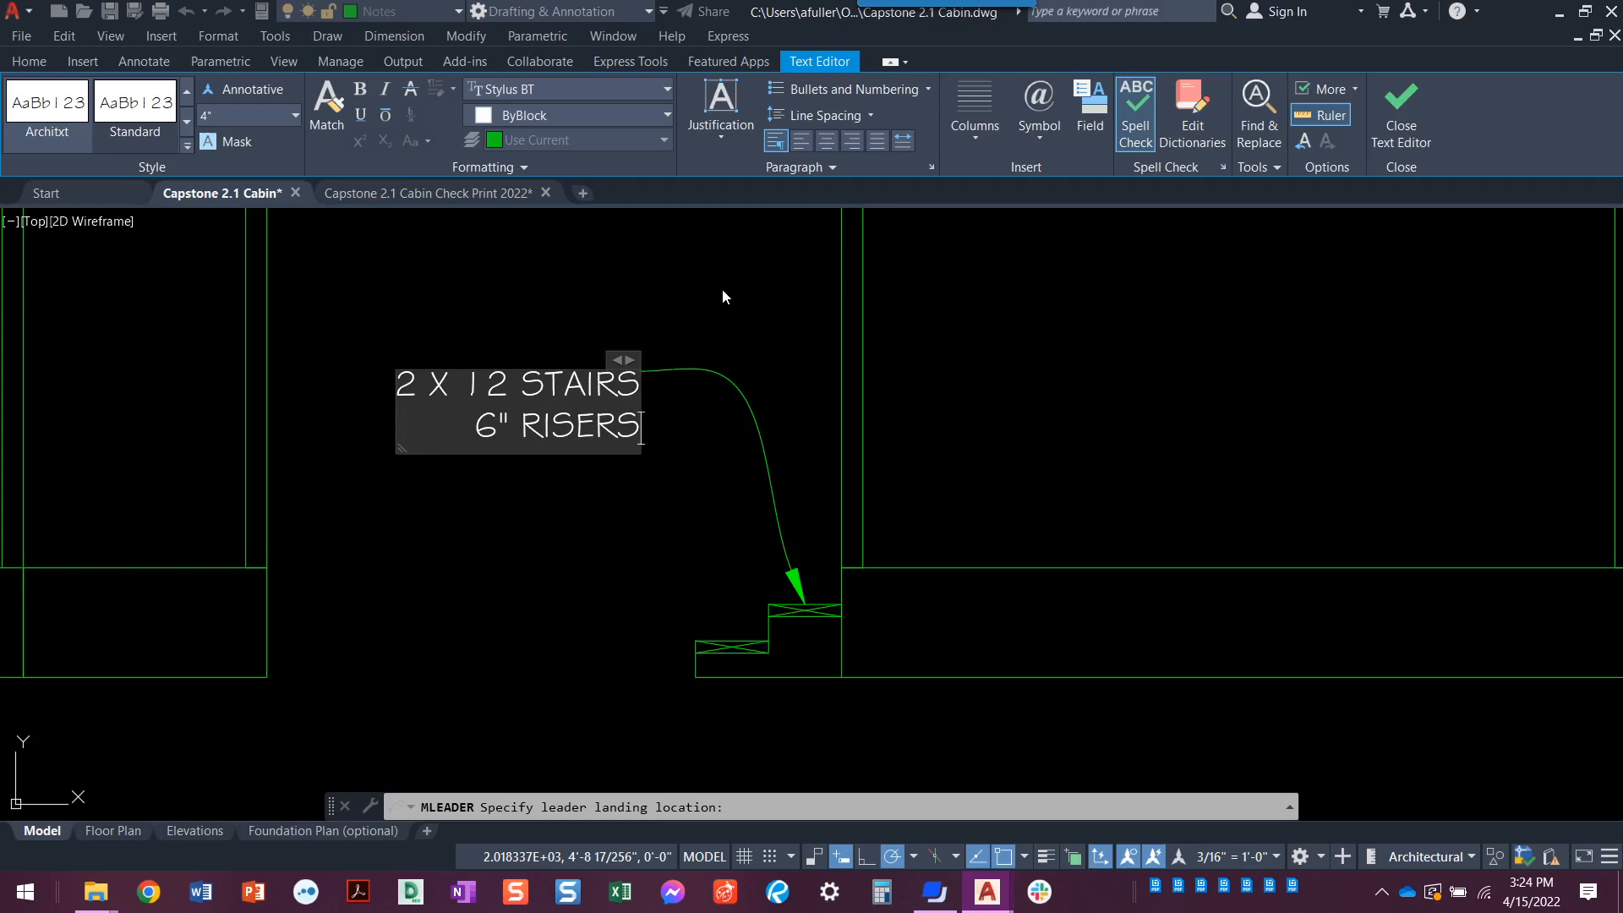
pyautogui.press('Return')
pyautogui.write('12" TREAD')
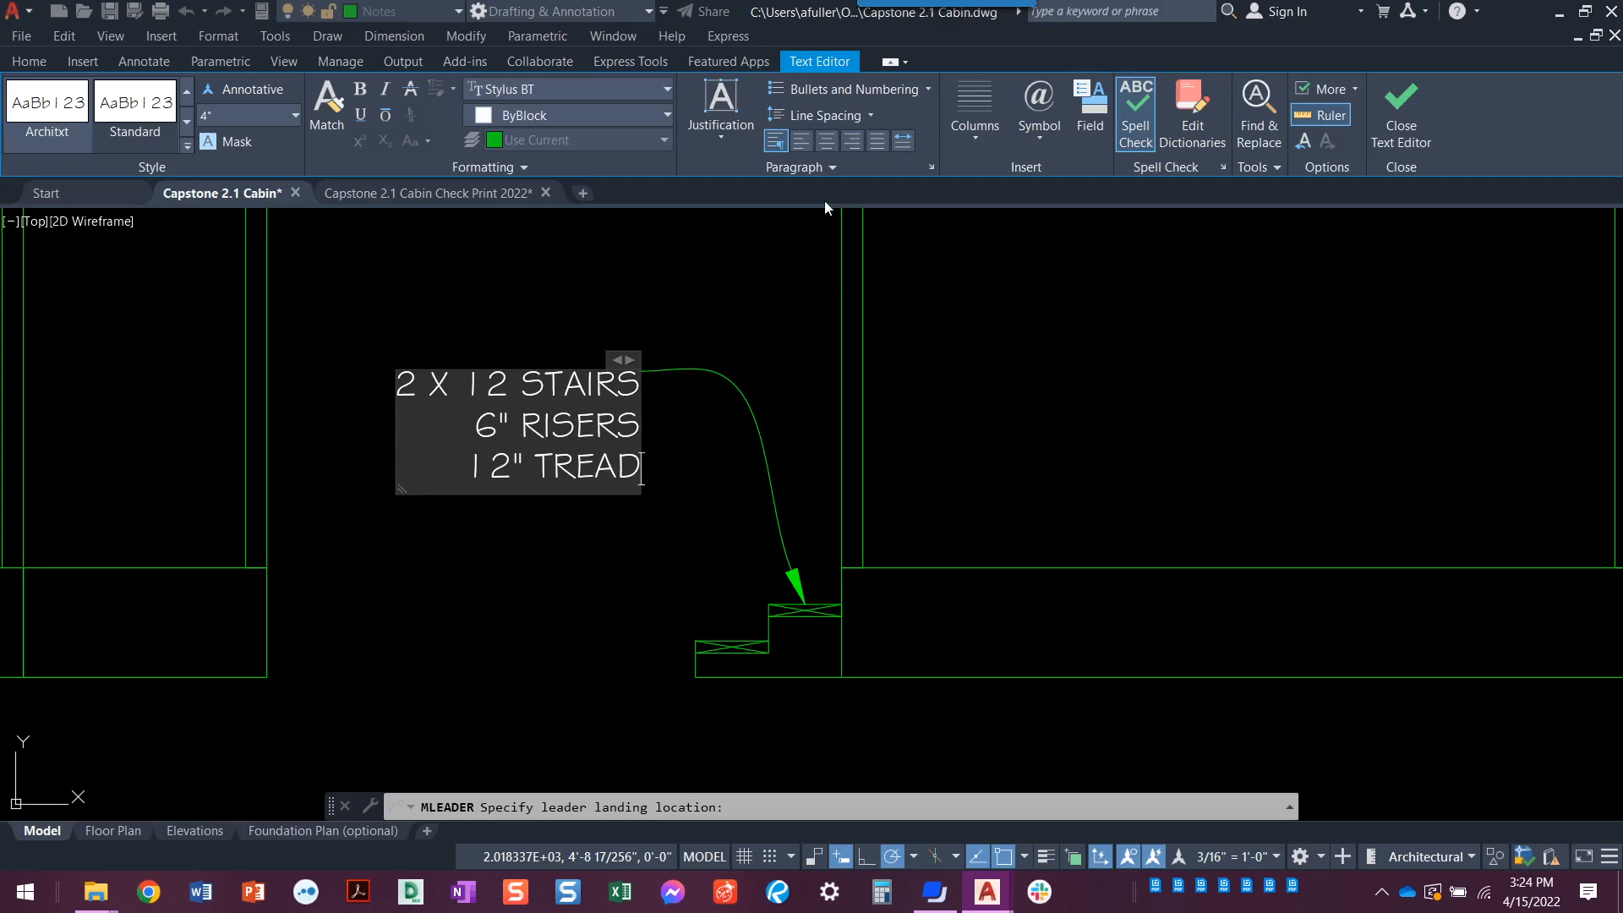
pyautogui.click(1401, 100)
# - Place a multileader on the side elevation with its arrowhead nearest the inner edge of the far corner trim, curving down to a landing inside the wall
pyautogui.scroll(-3, 1055, 484)
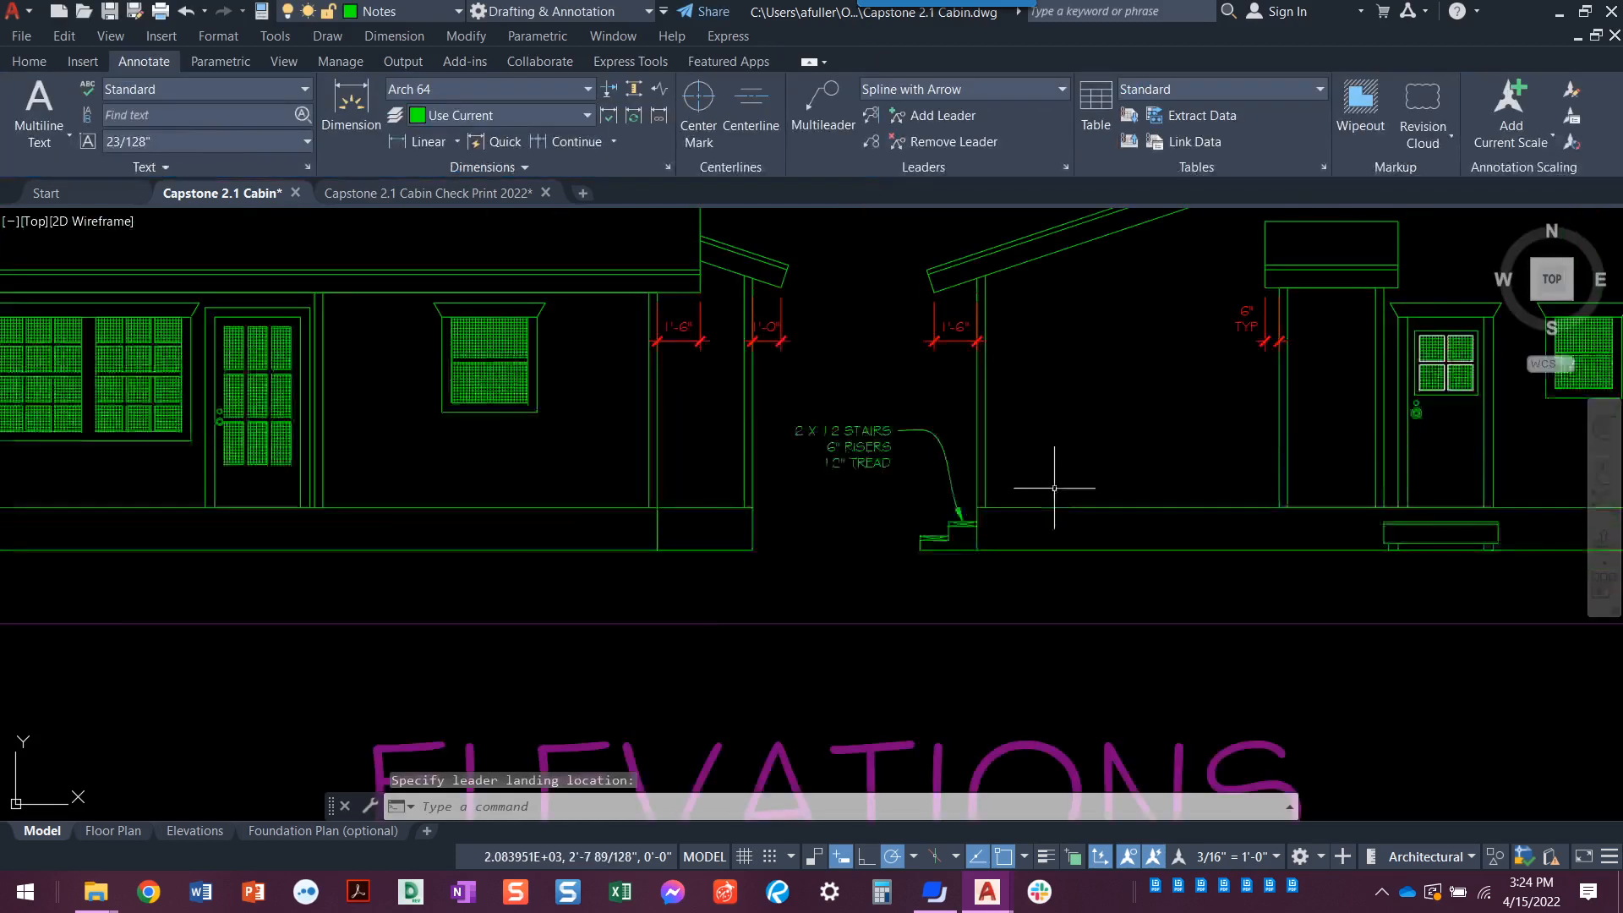
pyautogui.moveTo(1051, 486)
pyautogui.mouseDown(button='middle')
pyautogui.moveTo(990, 569)
pyautogui.moveTo(845, 604)
pyautogui.mouseUp(button='middle')
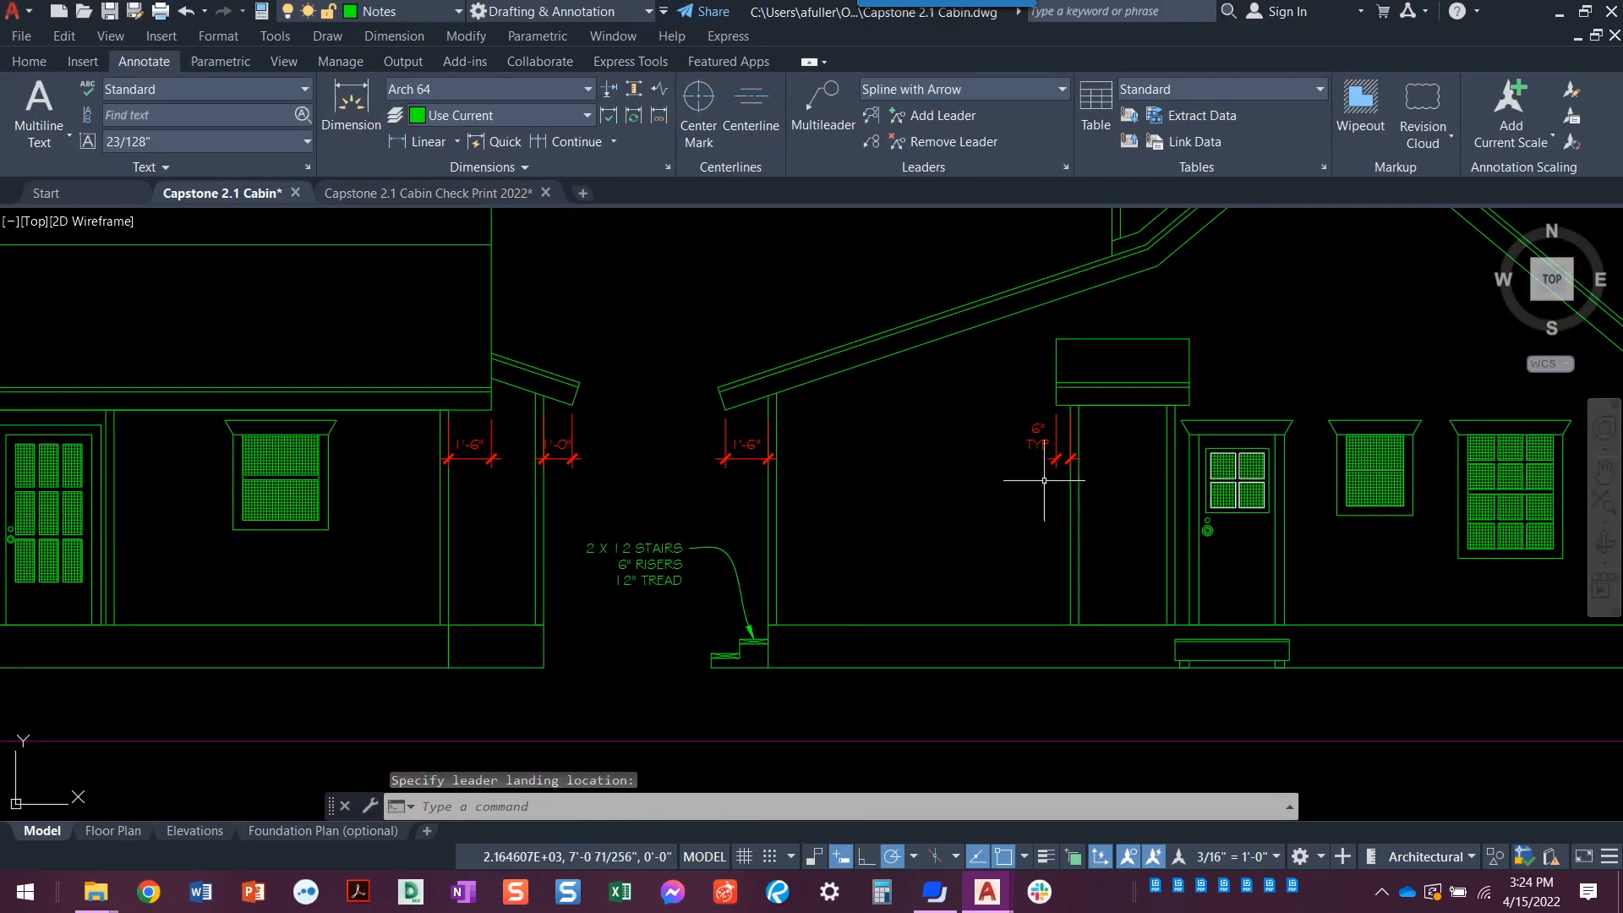
pyautogui.moveTo(1243, 482); pyautogui.dragTo(1302, 481, button='middle')
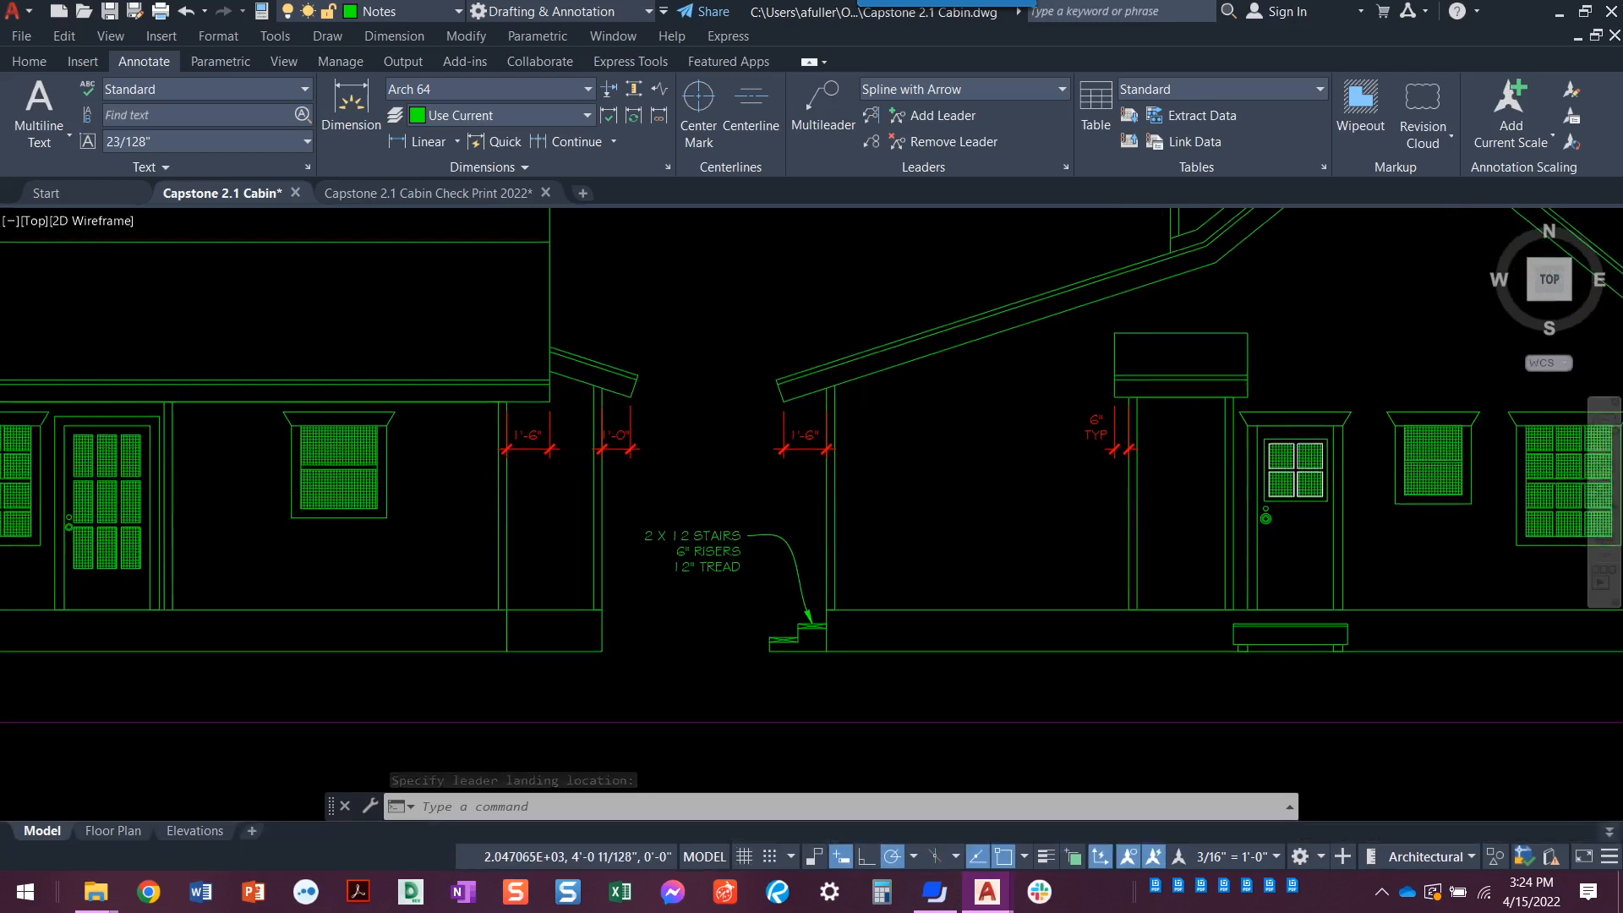
pyautogui.moveTo(1152, 544)
pyautogui.mouseDown(button='middle')
pyautogui.moveTo(526, 572)
pyautogui.moveTo(557, 518)
pyautogui.mouseUp(button='middle')
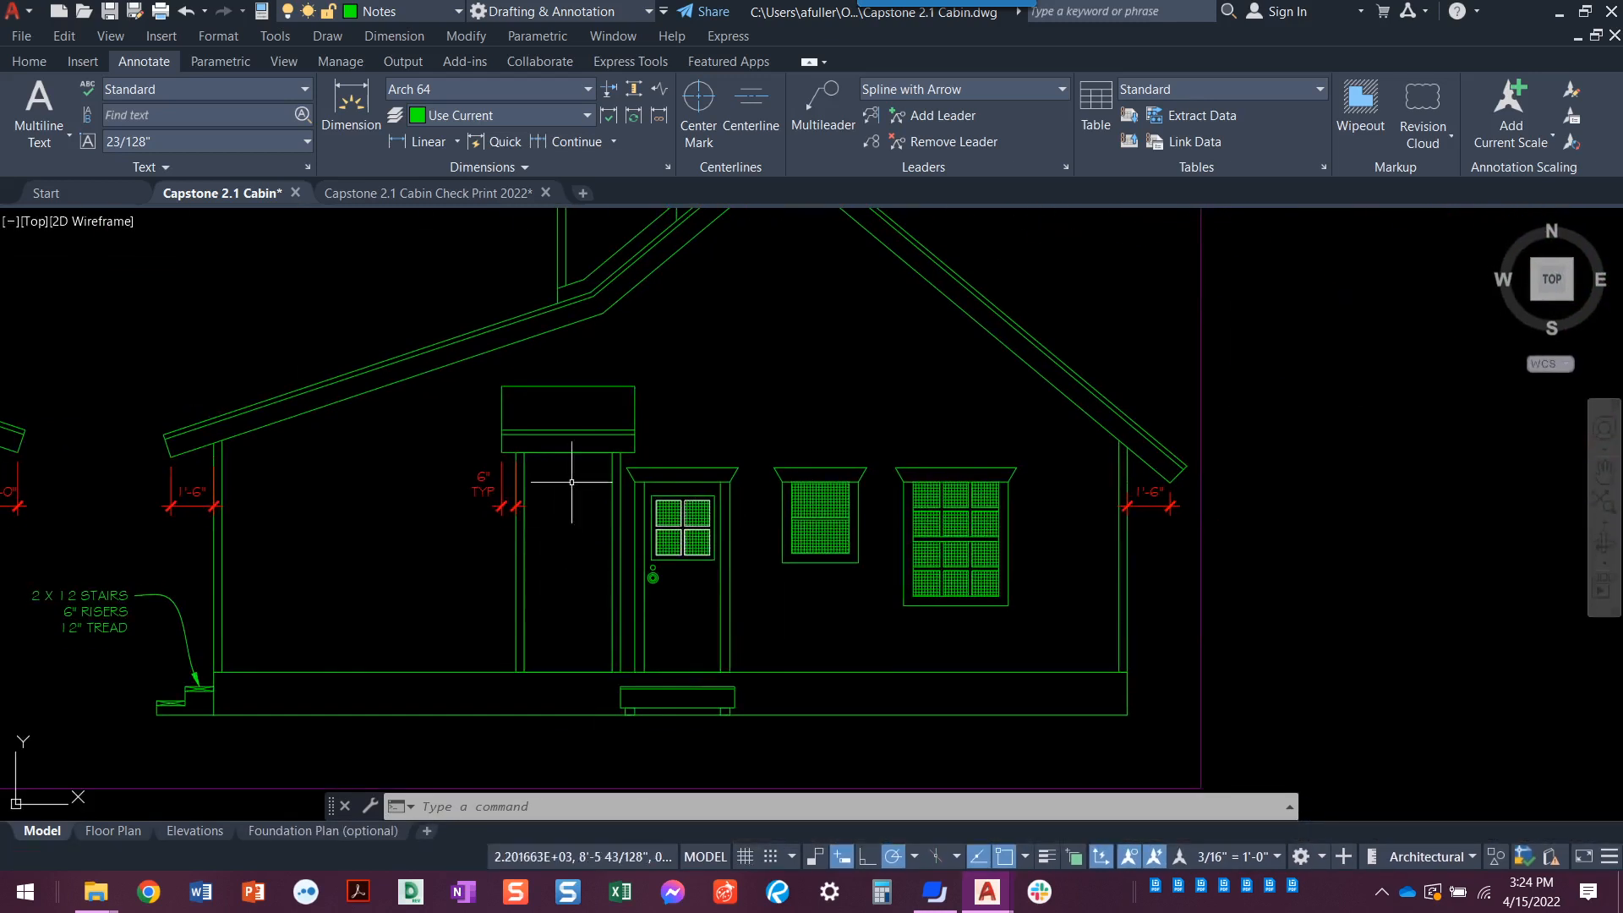
pyautogui.scroll(2, 976, 603)
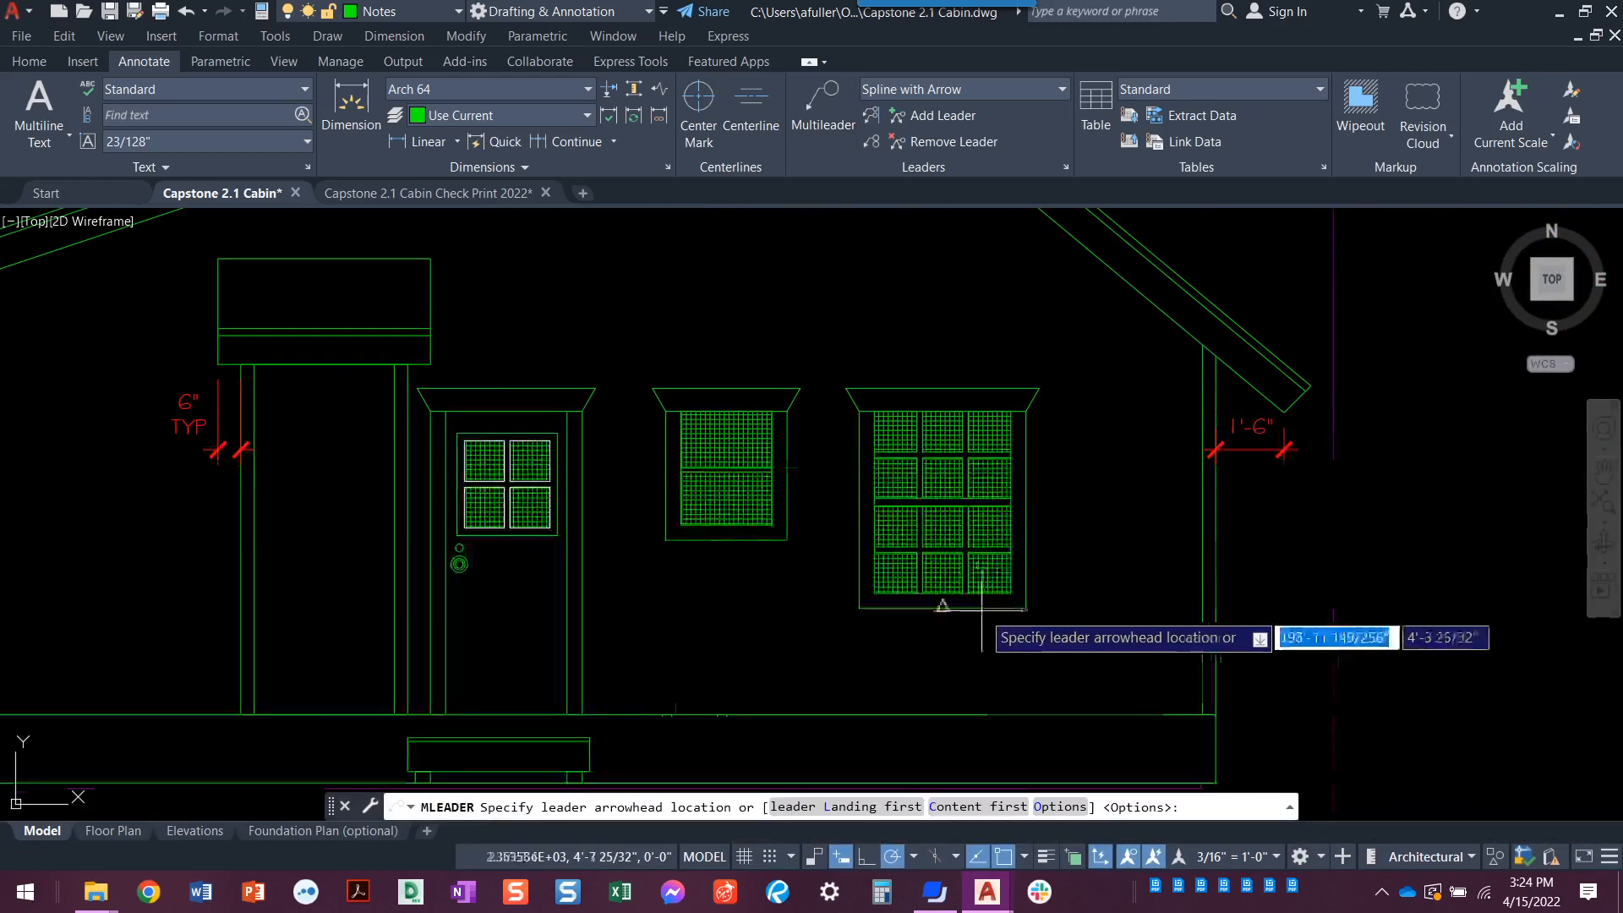
pyautogui.scroll(2, 1152, 623)
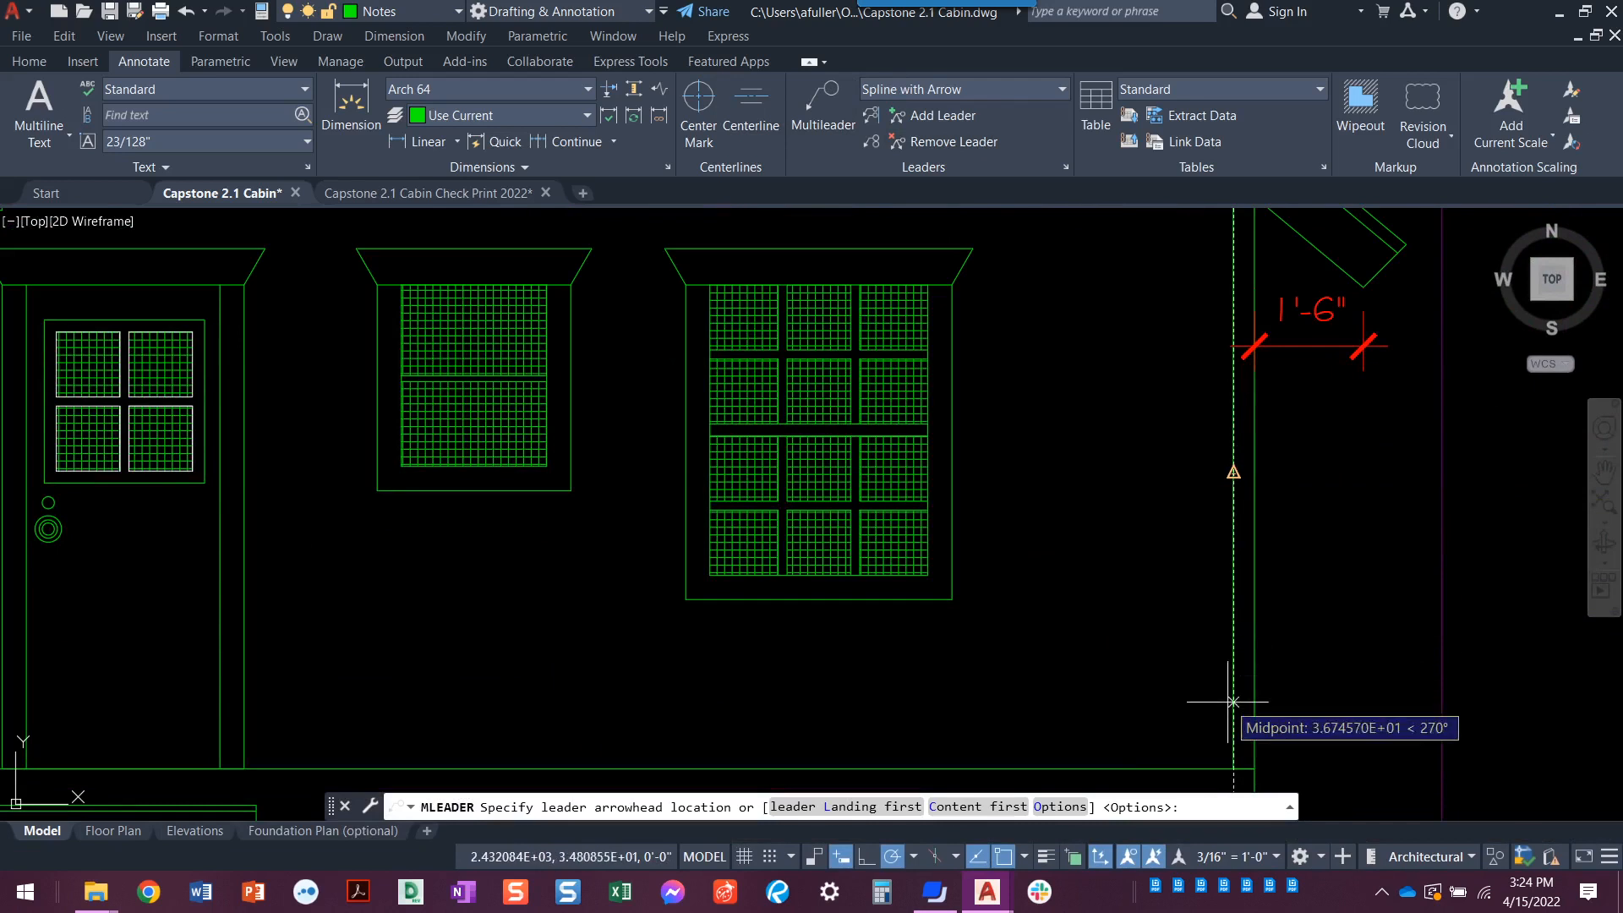
pyautogui.keyDown('shift'); pyautogui.rightClick(1147, 620); pyautogui.keyUp('shift')
pyautogui.click(1217, 550)
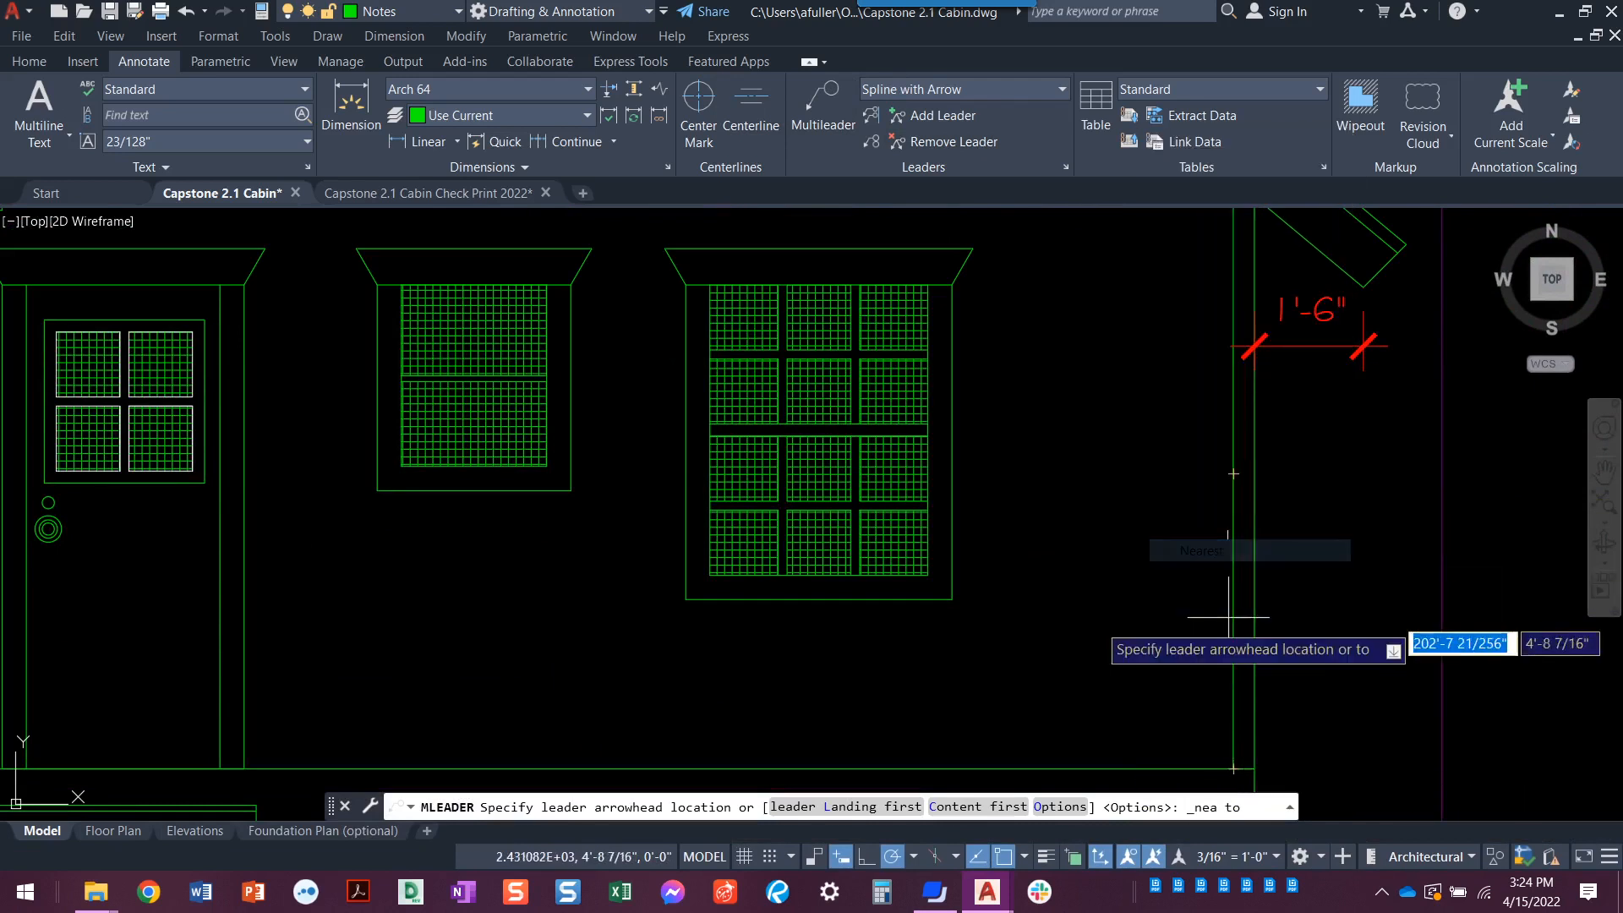
pyautogui.click(1232, 650)
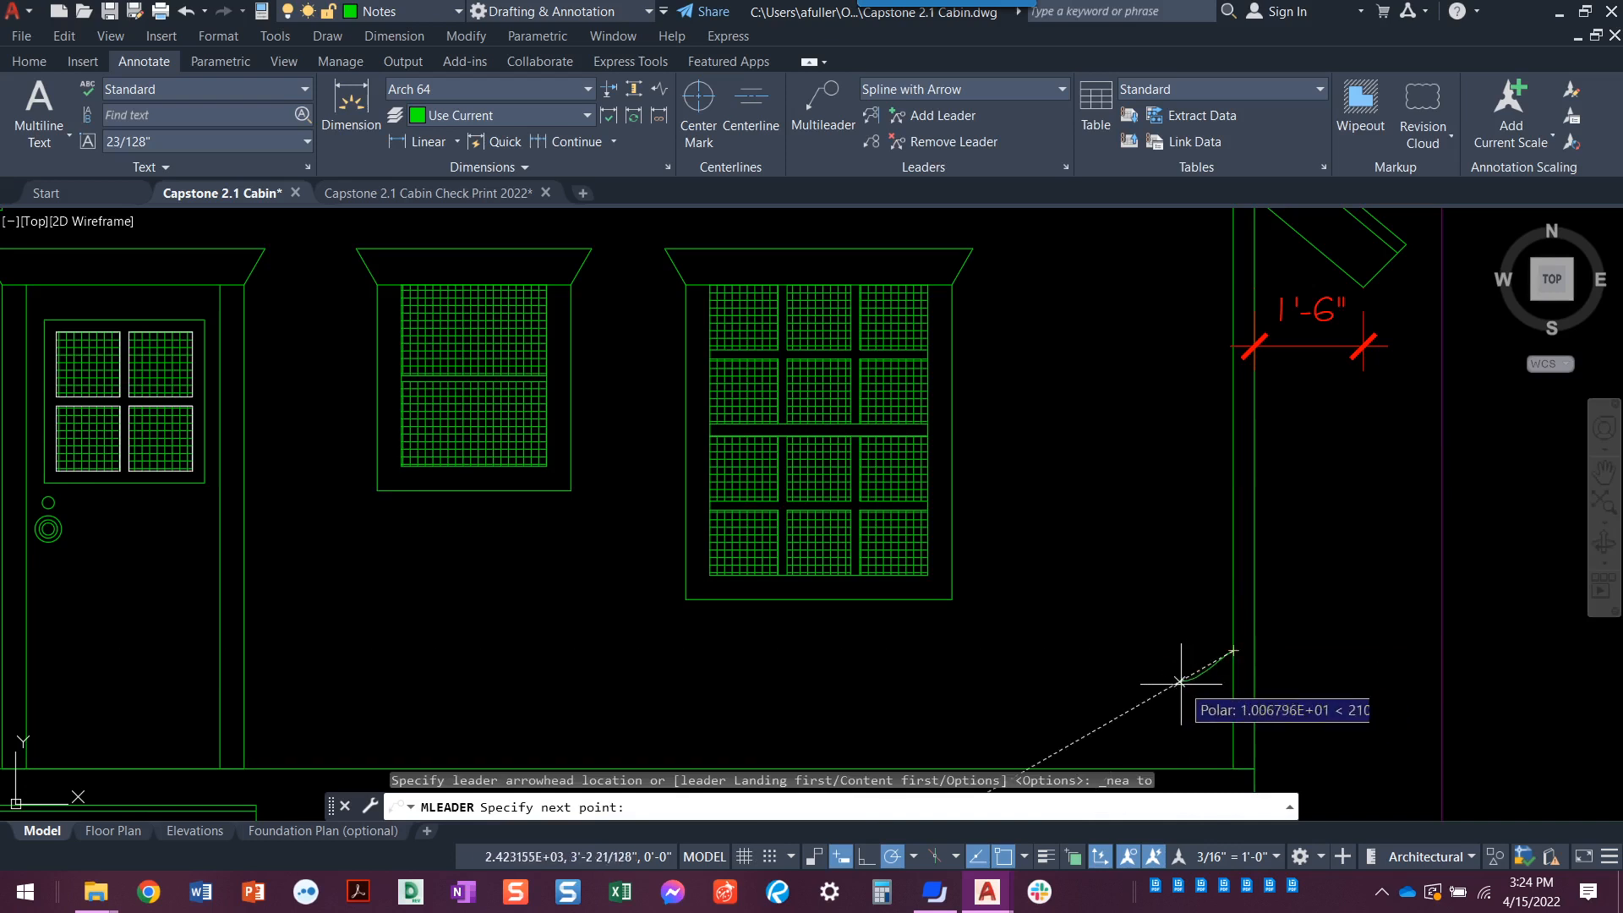
pyautogui.click(1151, 681)
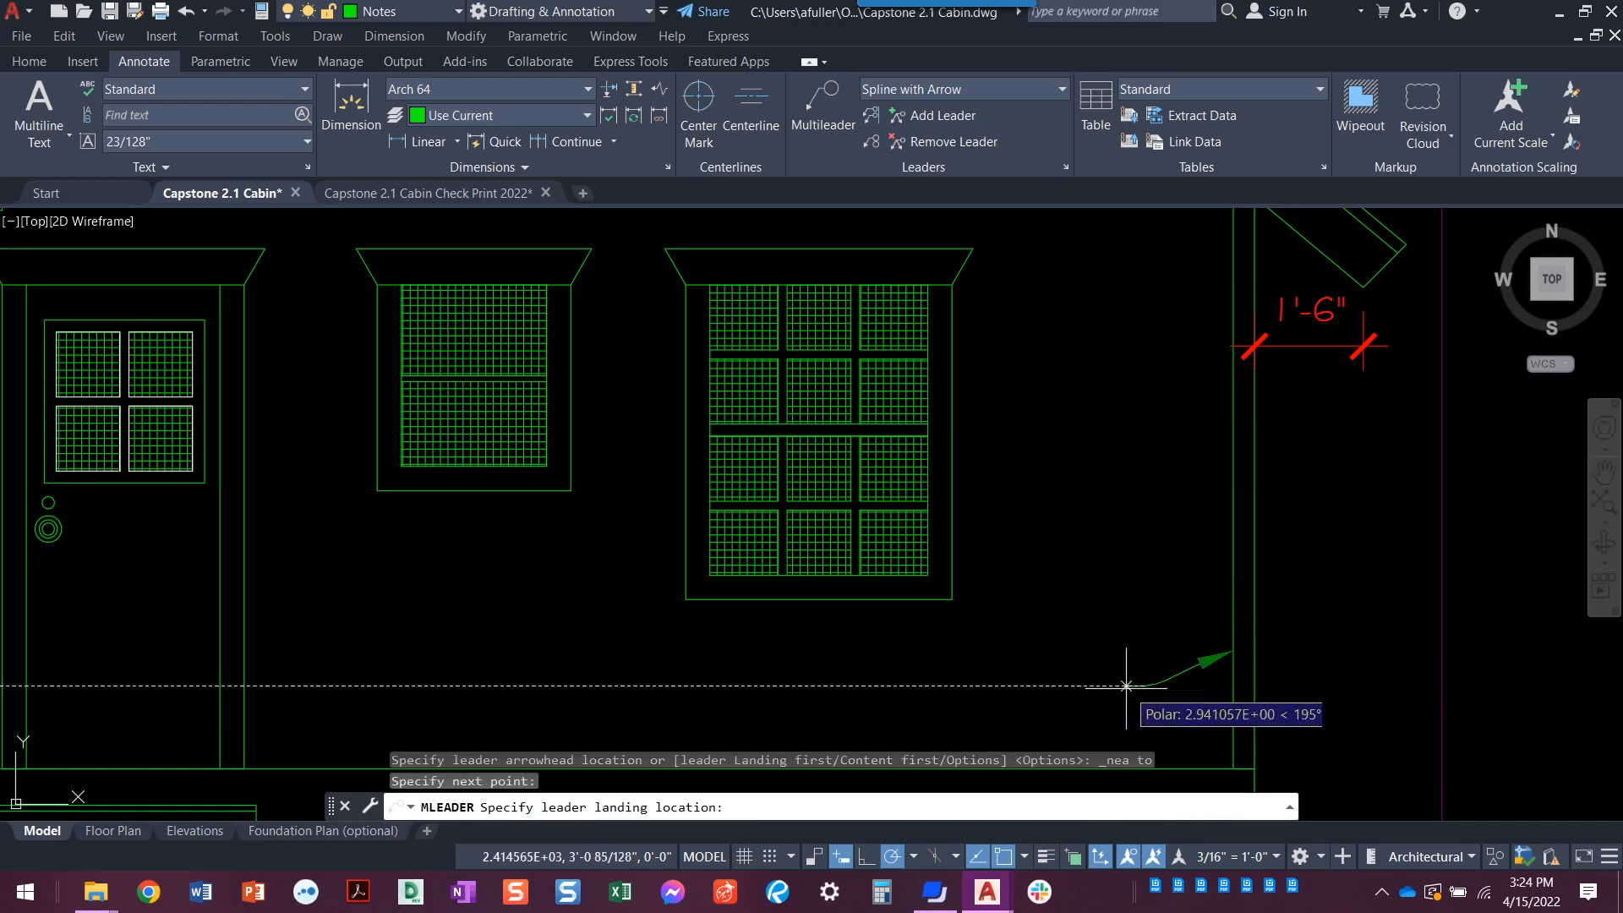
pyautogui.click(1099, 675)
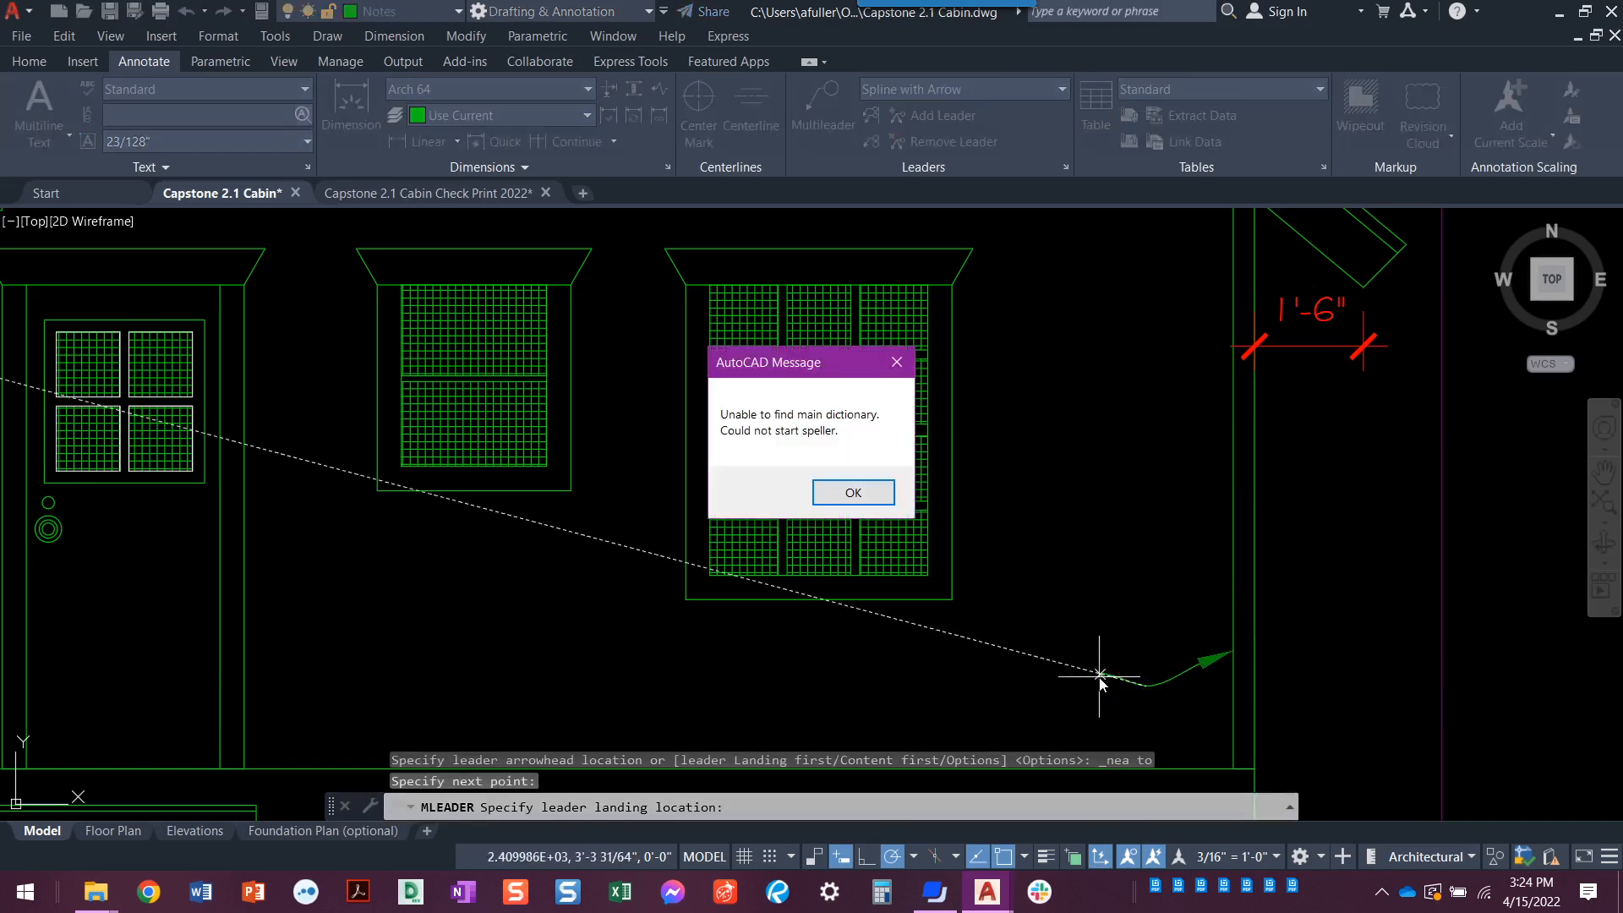
# - Enter the corner trim leader's note on two lines: 1 X 4 TRIM, AT CORNERS
pyautogui.click(826, 492)
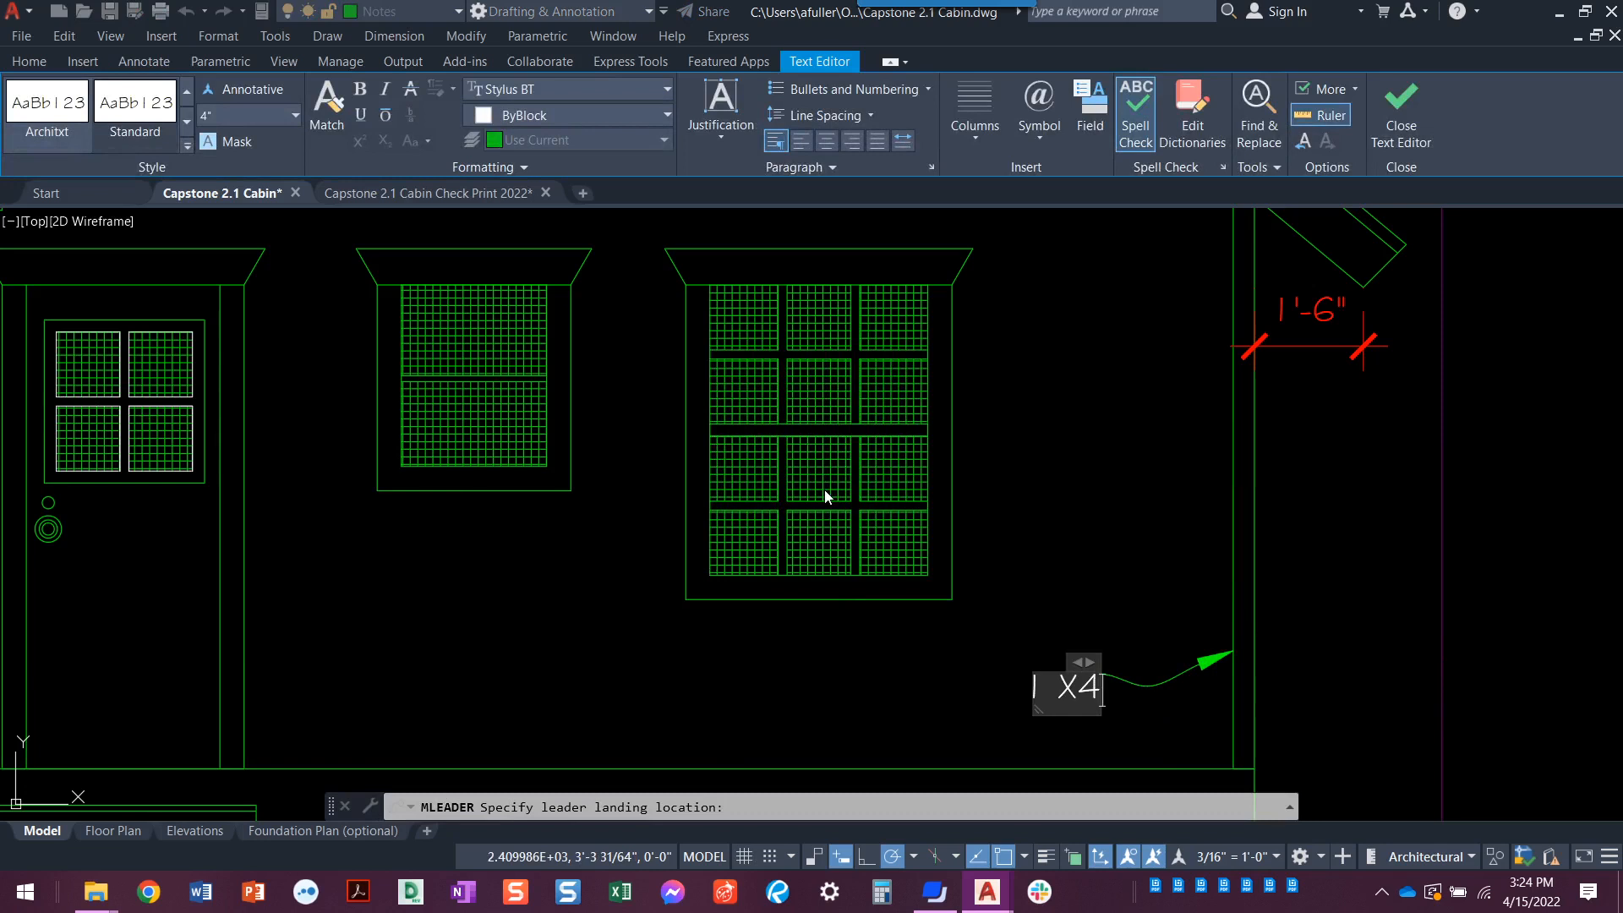
pyautogui.press('BackSpace')
pyautogui.press('BackSpace')
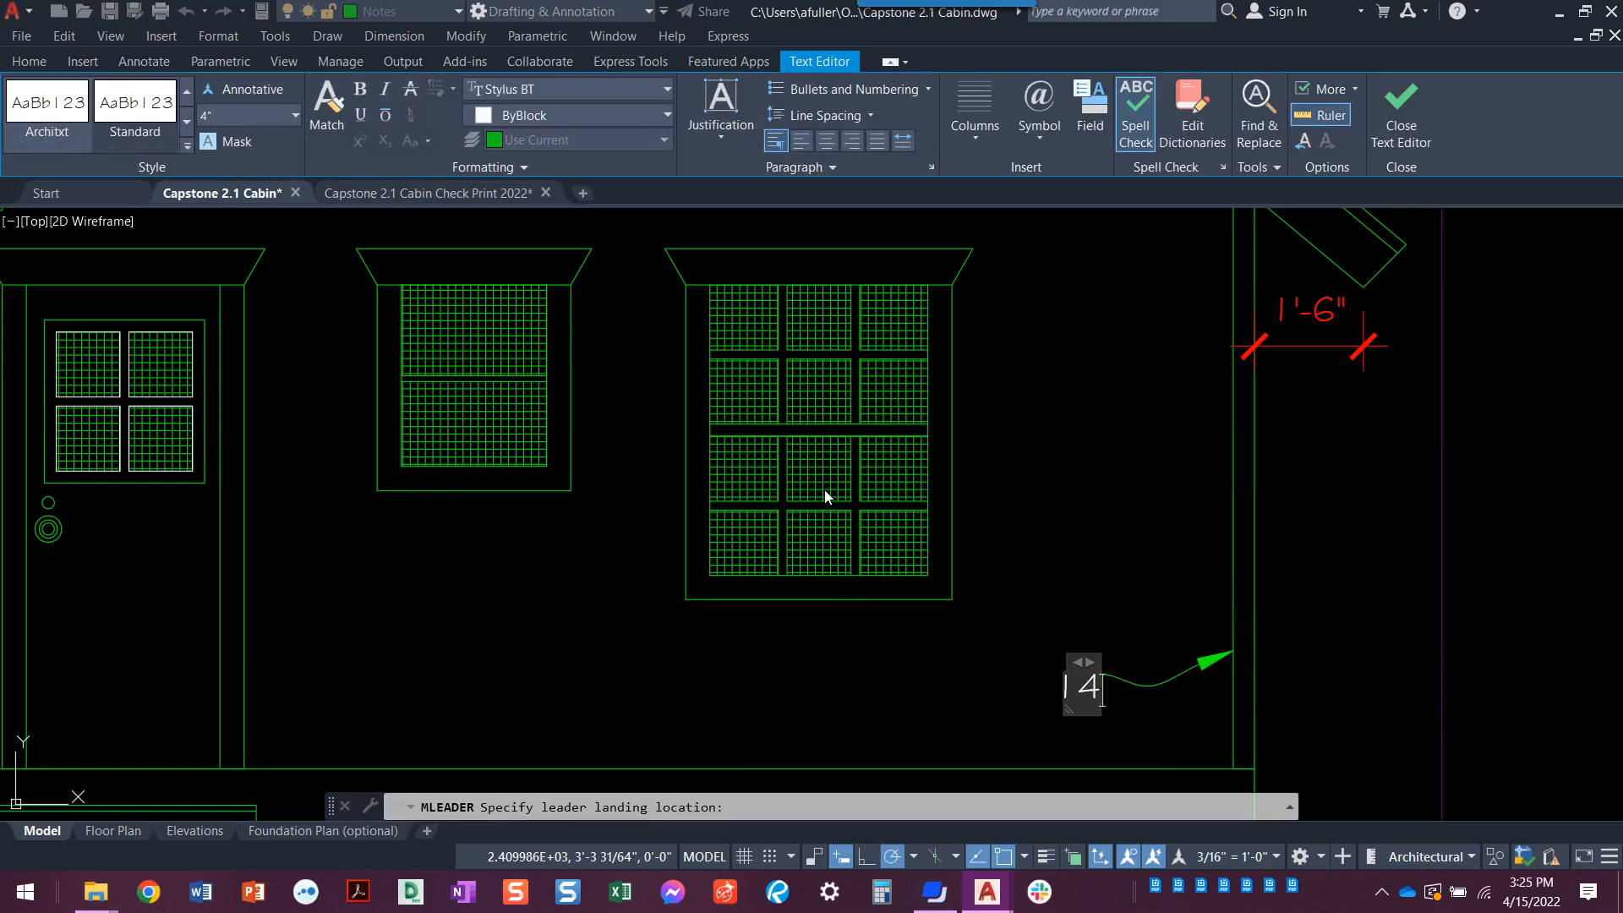
pyautogui.write('X4 TRAIM')
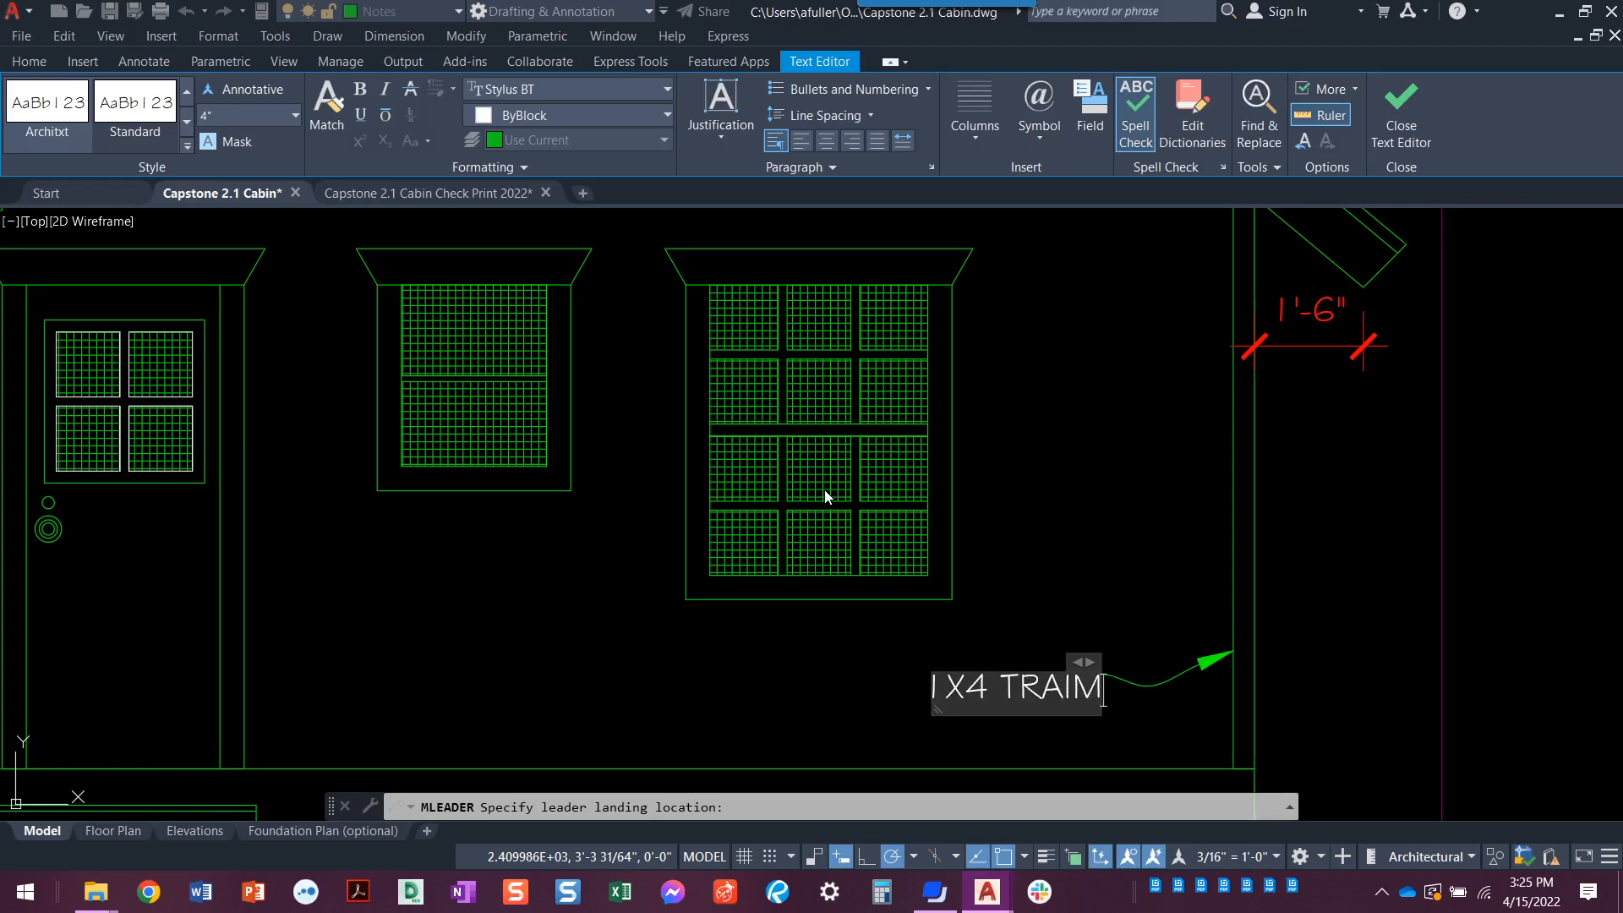
pyautogui.press('Return')
pyautogui.write('AT CORNERS')
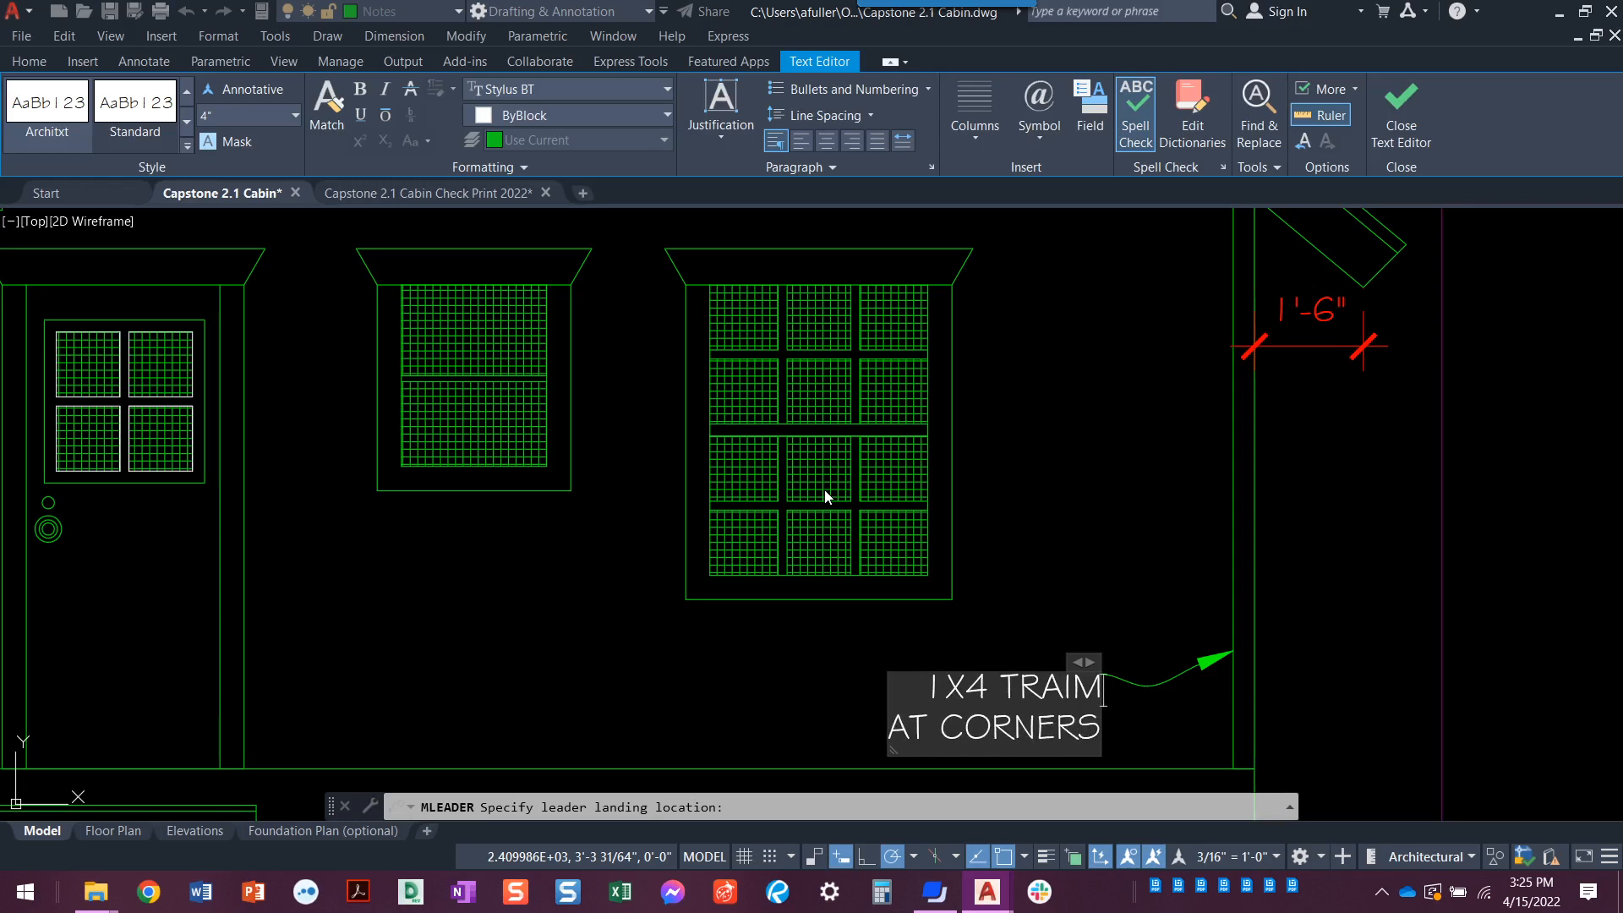
pyautogui.press('BackSpace')
pyautogui.press('Left')
pyautogui.press('Left')
pyautogui.press('Left')
pyautogui.press('Left')
pyautogui.press('Left')
pyautogui.press('Left')
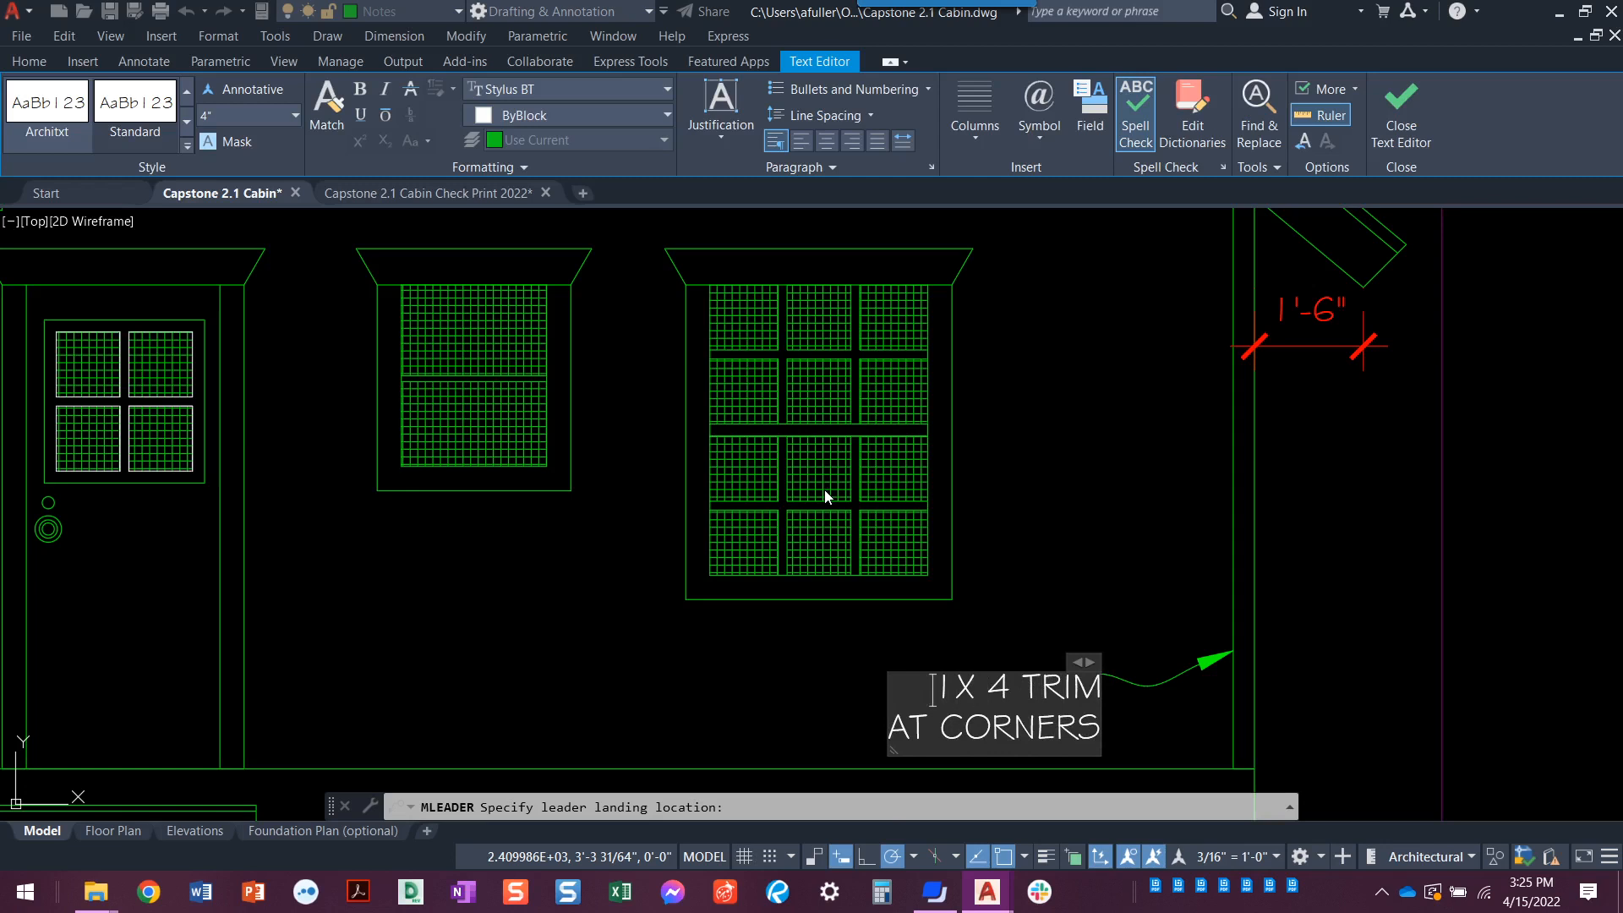
pyautogui.click(1143, 482)
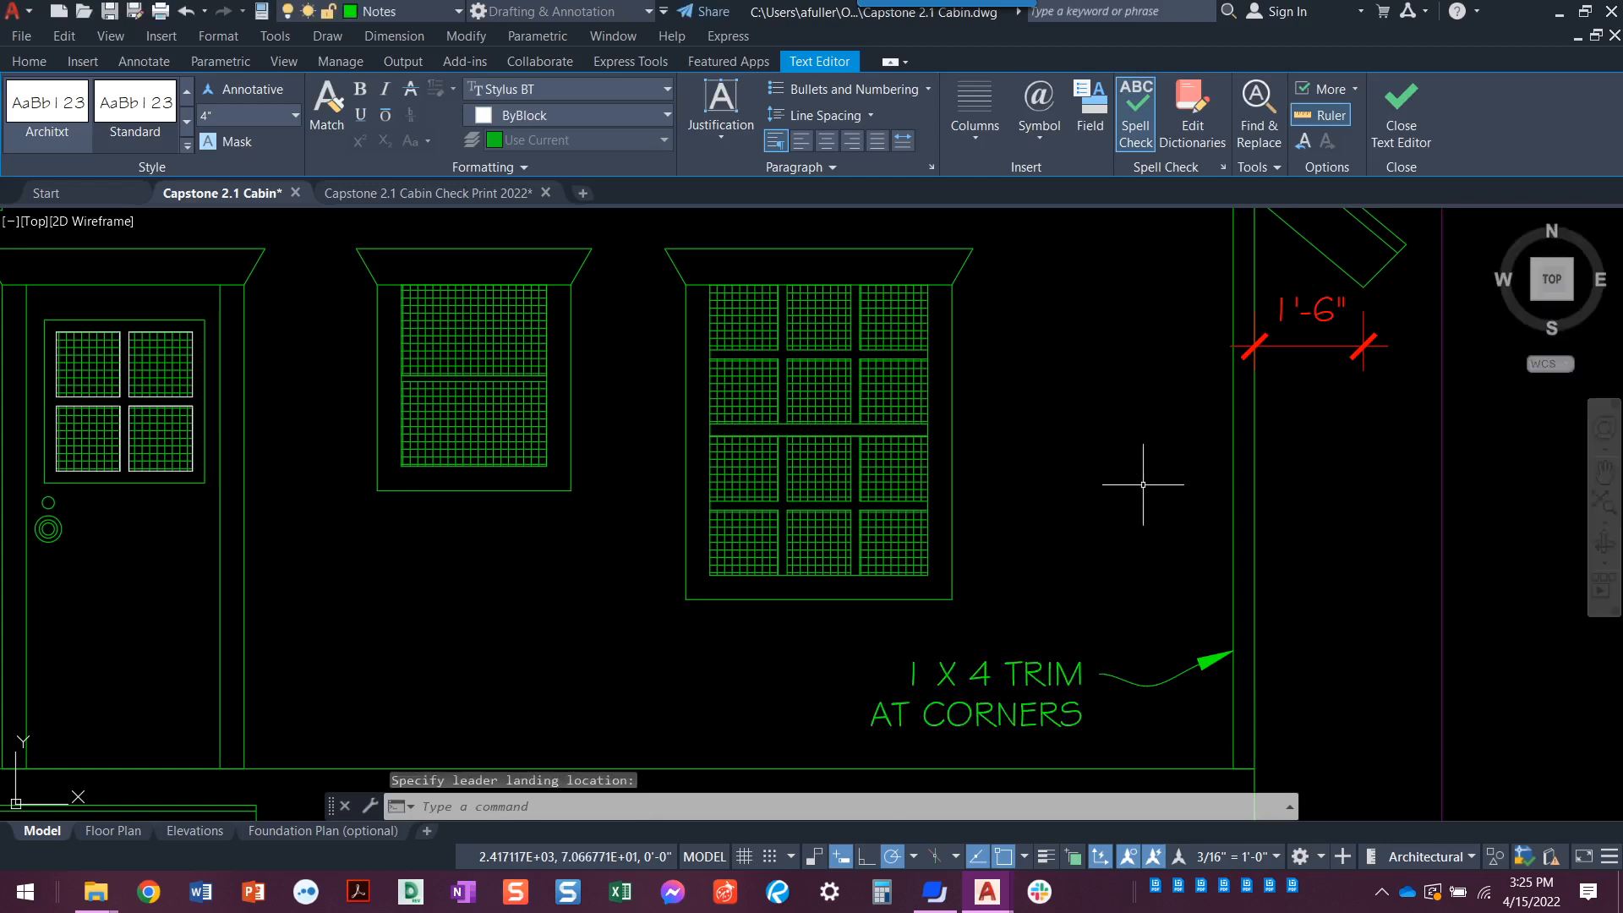
pyautogui.press('Escape')
pyautogui.press('Escape')
# - Review the notes between the elevations and examine the 6' x 4' deck on the floor plan above
pyautogui.scroll(-4, 739, 645)
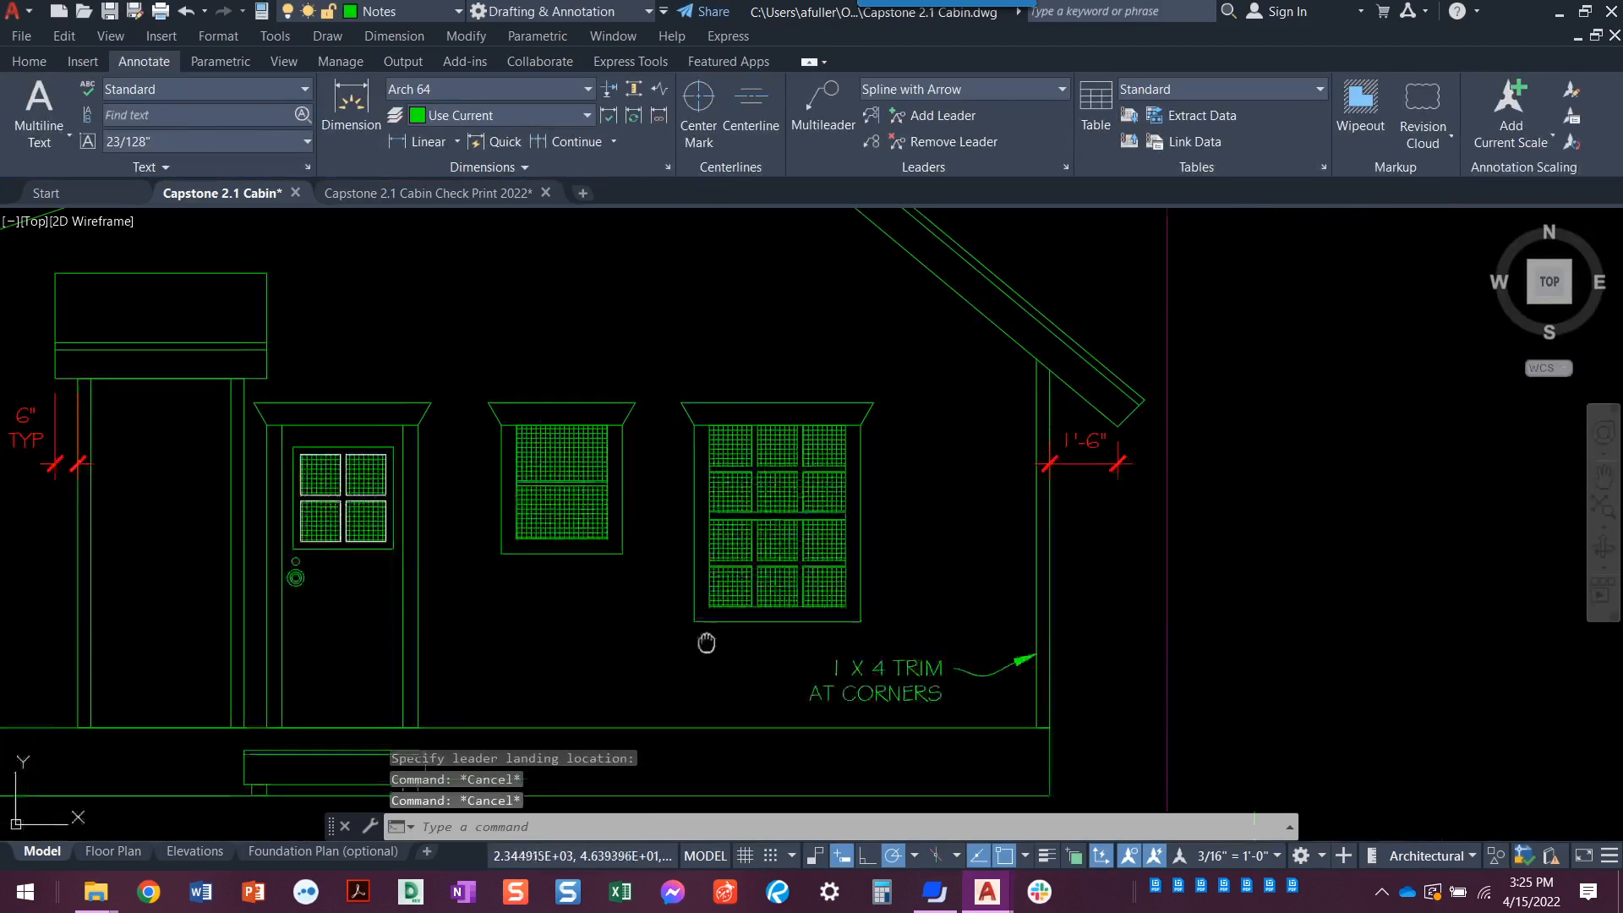
pyautogui.scroll(-2, 217, 580)
pyautogui.moveTo(218, 580)
pyautogui.mouseDown(button='middle')
pyautogui.moveTo(508, 608)
pyautogui.moveTo(851, 598)
pyautogui.mouseUp(button='middle')
pyautogui.scroll(-3, 850, 596)
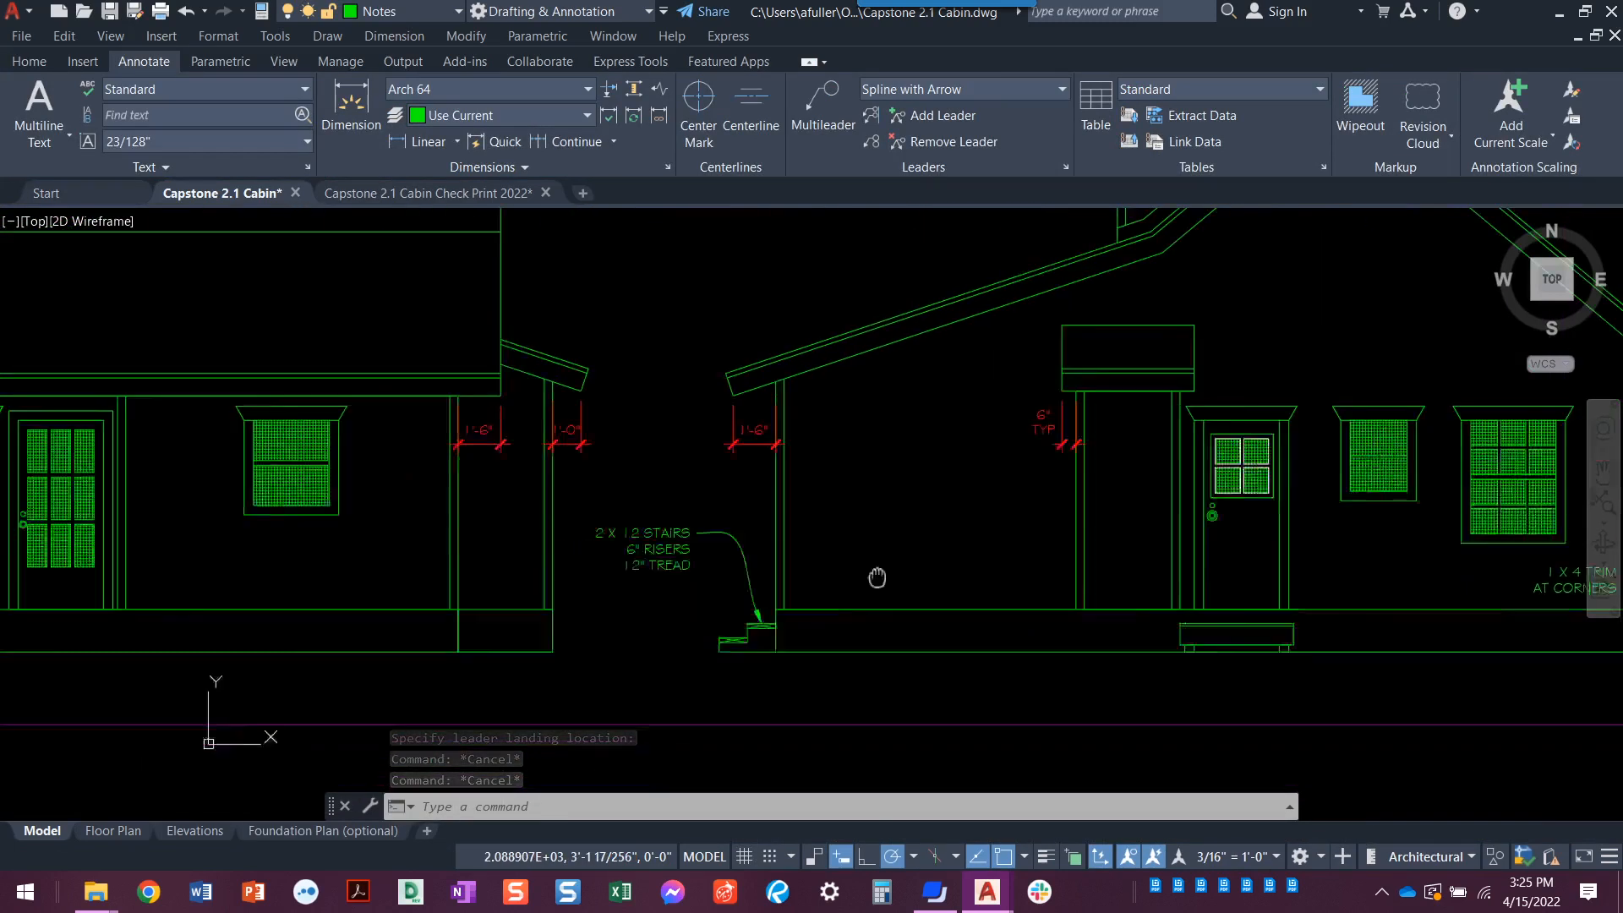
pyautogui.scroll(3, 792, 604)
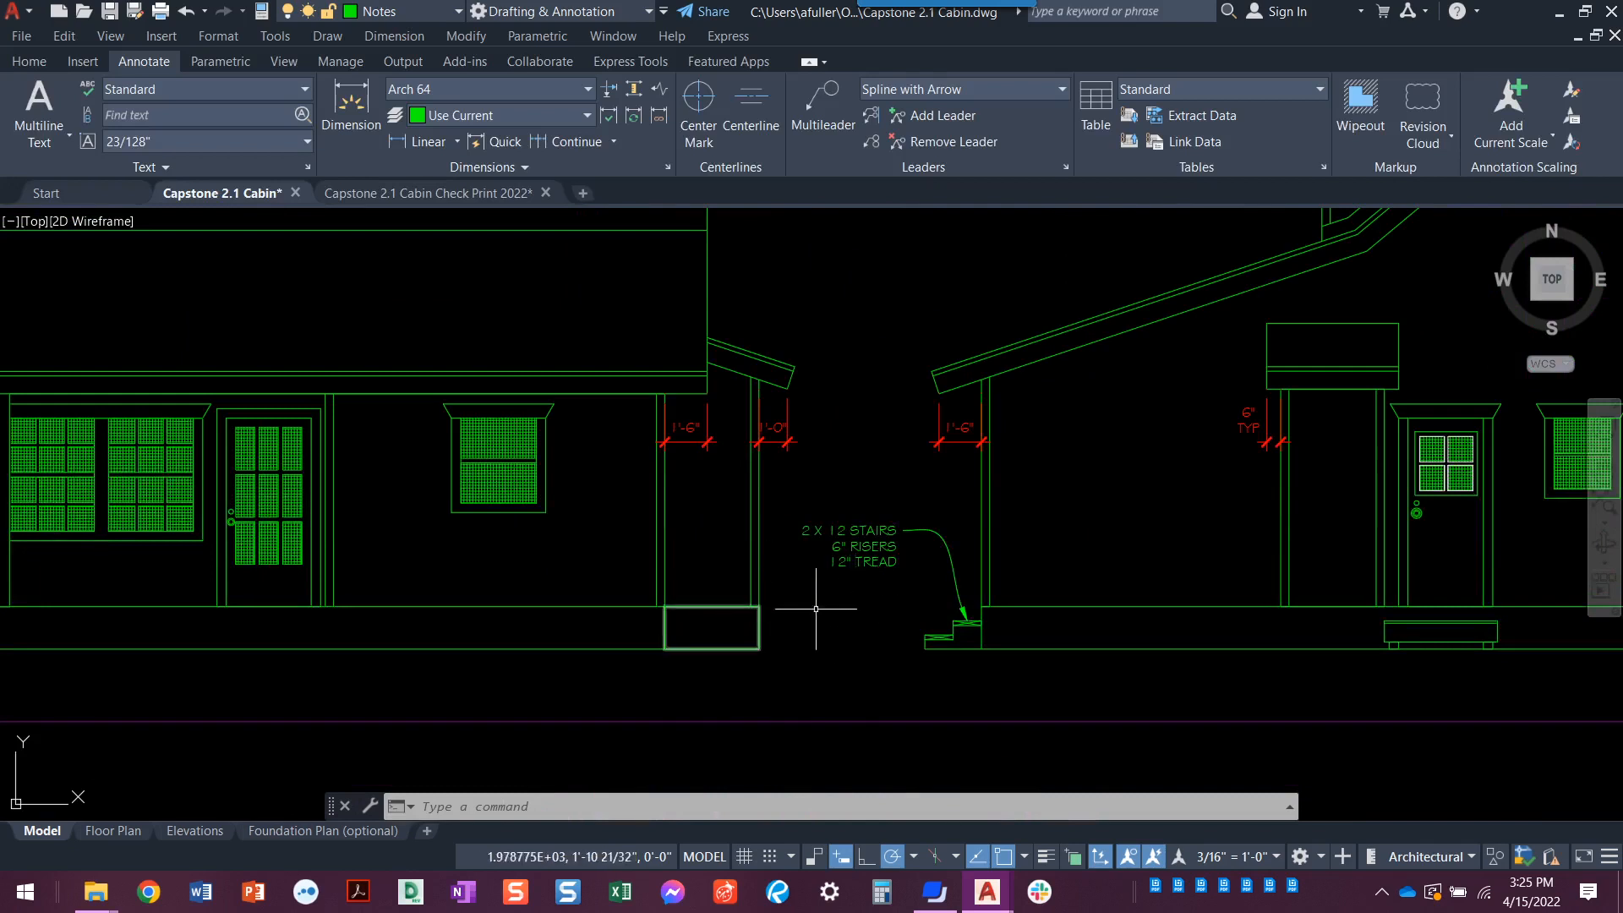
pyautogui.scroll(-3, 783, 614)
pyautogui.moveTo(774, 562); pyautogui.dragTo(701, 797, button='middle')
pyautogui.scroll(-2, 703, 678)
pyautogui.scroll(2, 708, 294)
pyautogui.scroll(4, 709, 292)
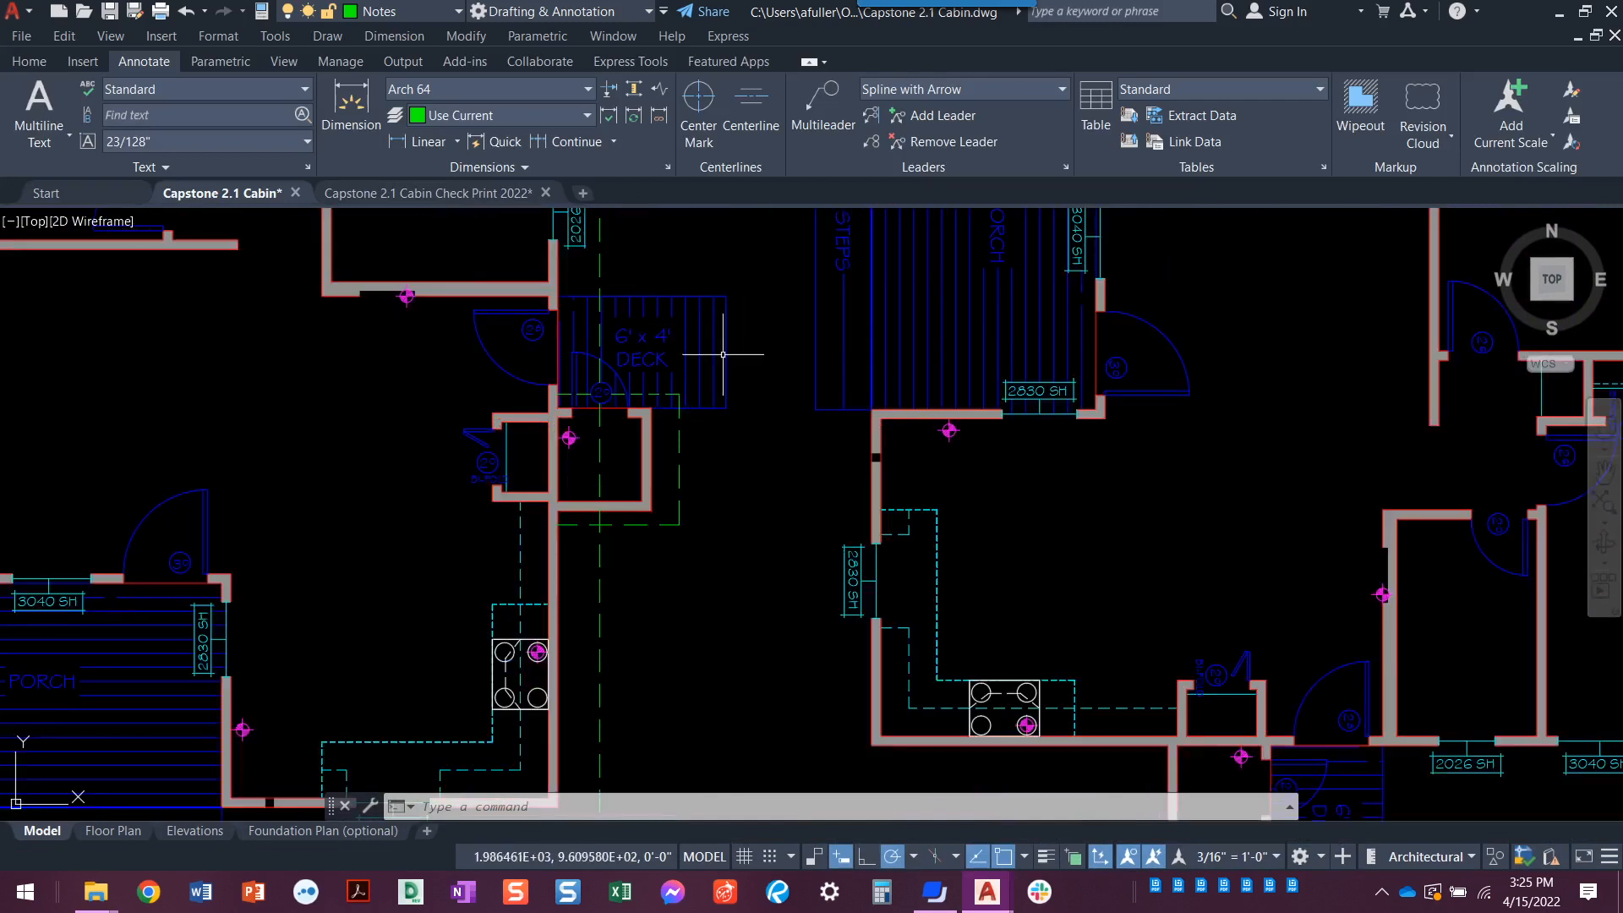
# - Examine the side elevation's deck below the door and the area around the stairs for missing deck details
pyautogui.scroll(-4, 660, 644)
pyautogui.moveTo(677, 674); pyautogui.dragTo(644, 235, button='middle')
pyautogui.scroll(4, 651, 583)
pyautogui.scroll(2, 656, 590)
pyautogui.scroll(2, 663, 507)
pyautogui.moveTo(663, 507)
pyautogui.mouseDown(button='middle')
pyautogui.moveTo(565, 507)
pyautogui.moveTo(397, 569)
pyautogui.mouseUp(button='middle')
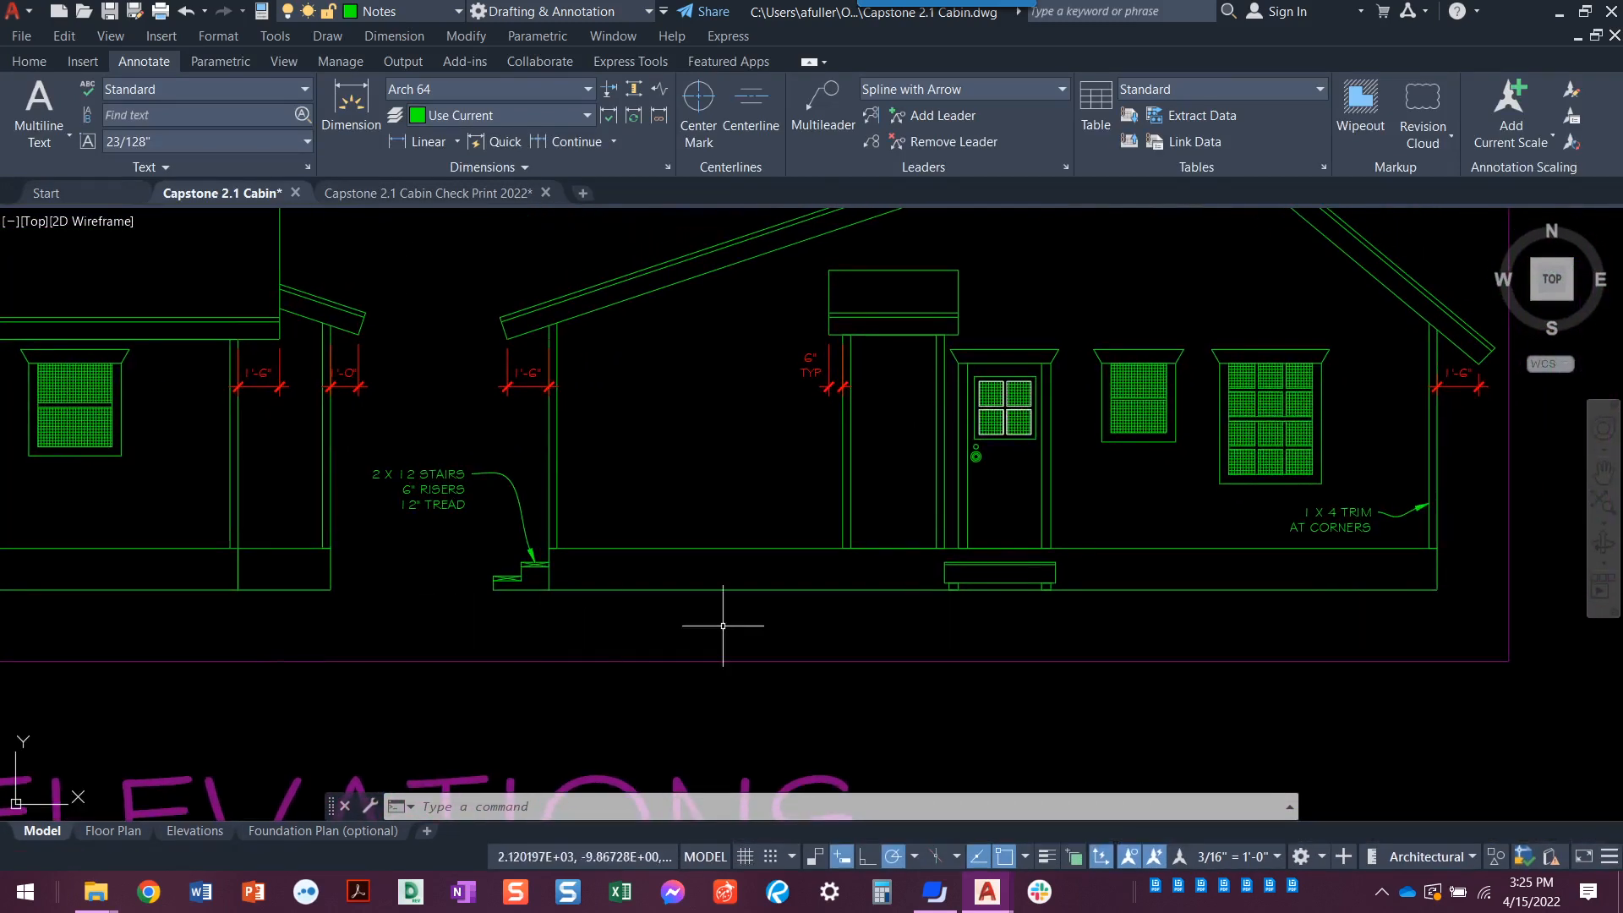
pyautogui.scroll(5, 993, 575)
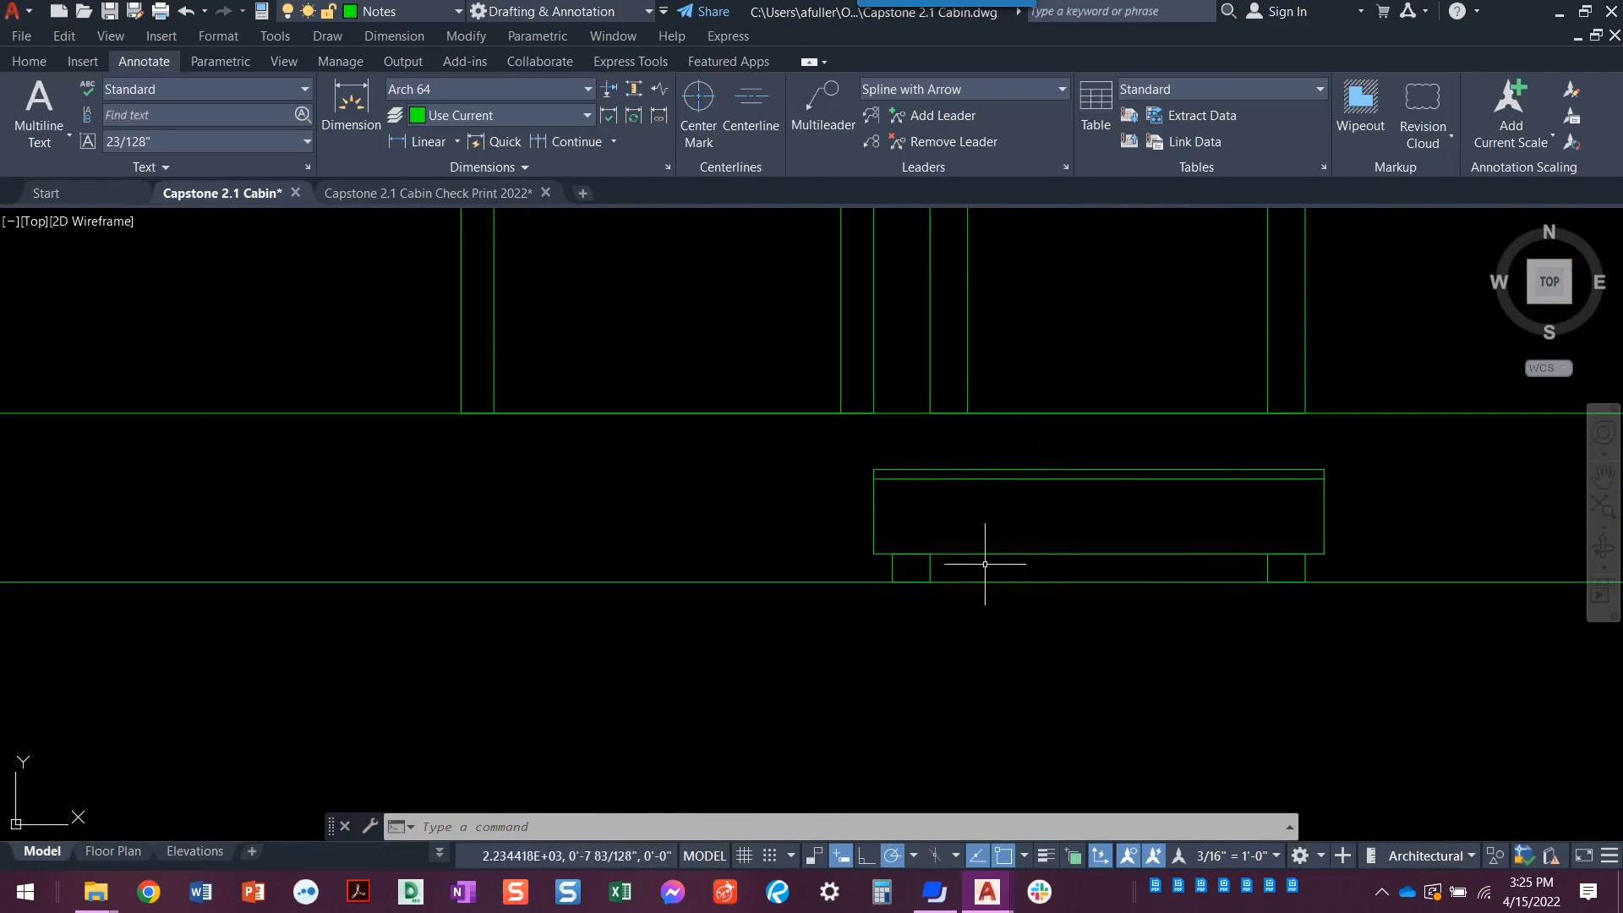
pyautogui.scroll(-5, 647, 581)
pyautogui.moveTo(647, 581); pyautogui.dragTo(1284, 539, button='middle')
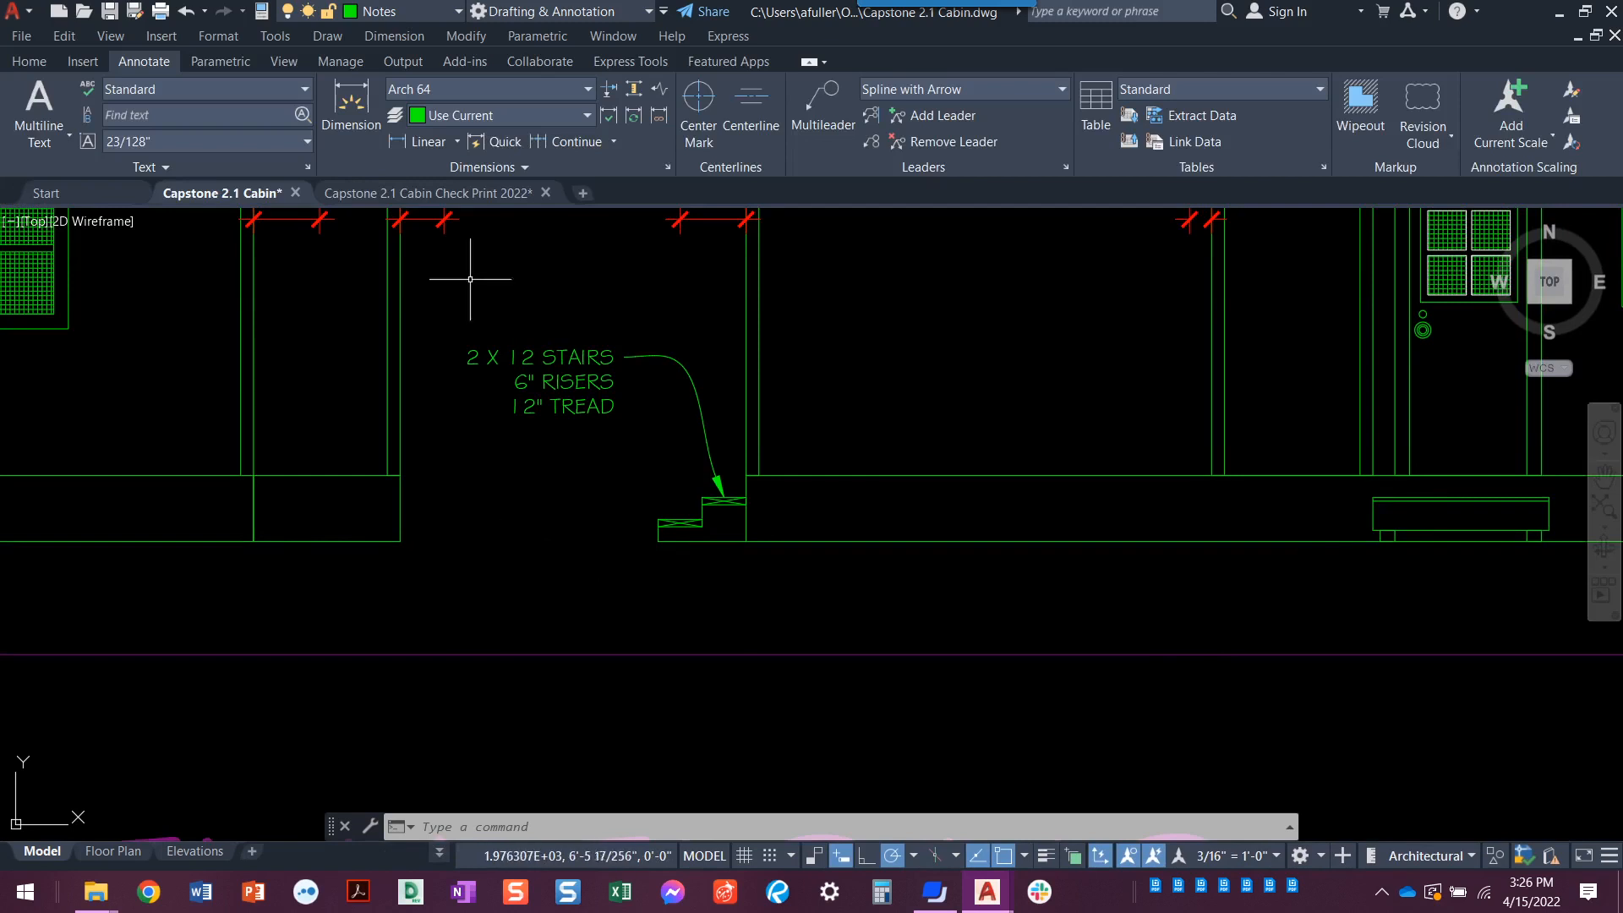
# - Switch to the Capstone 2.1 Cabin Check Print 2022 drawing and examine the crossed decking boards above the joist on the front elevation
pyautogui.click(428, 192)
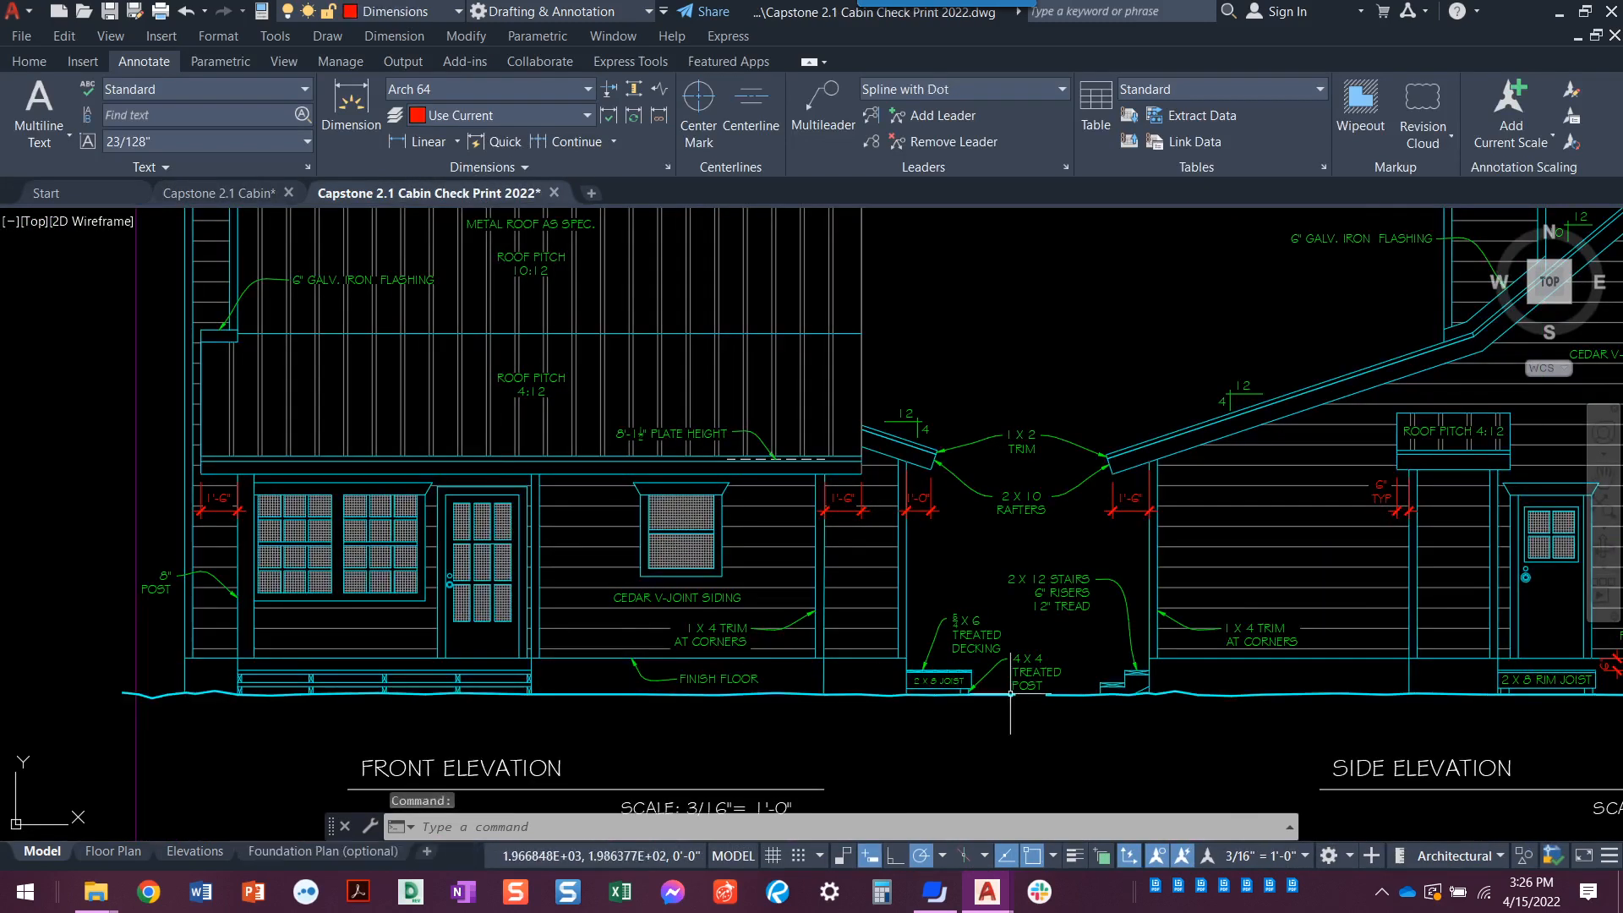
pyautogui.scroll(3, 668, 642)
pyautogui.scroll(2, 841, 638)
pyautogui.moveTo(841, 638); pyautogui.dragTo(804, 410, button='middle')
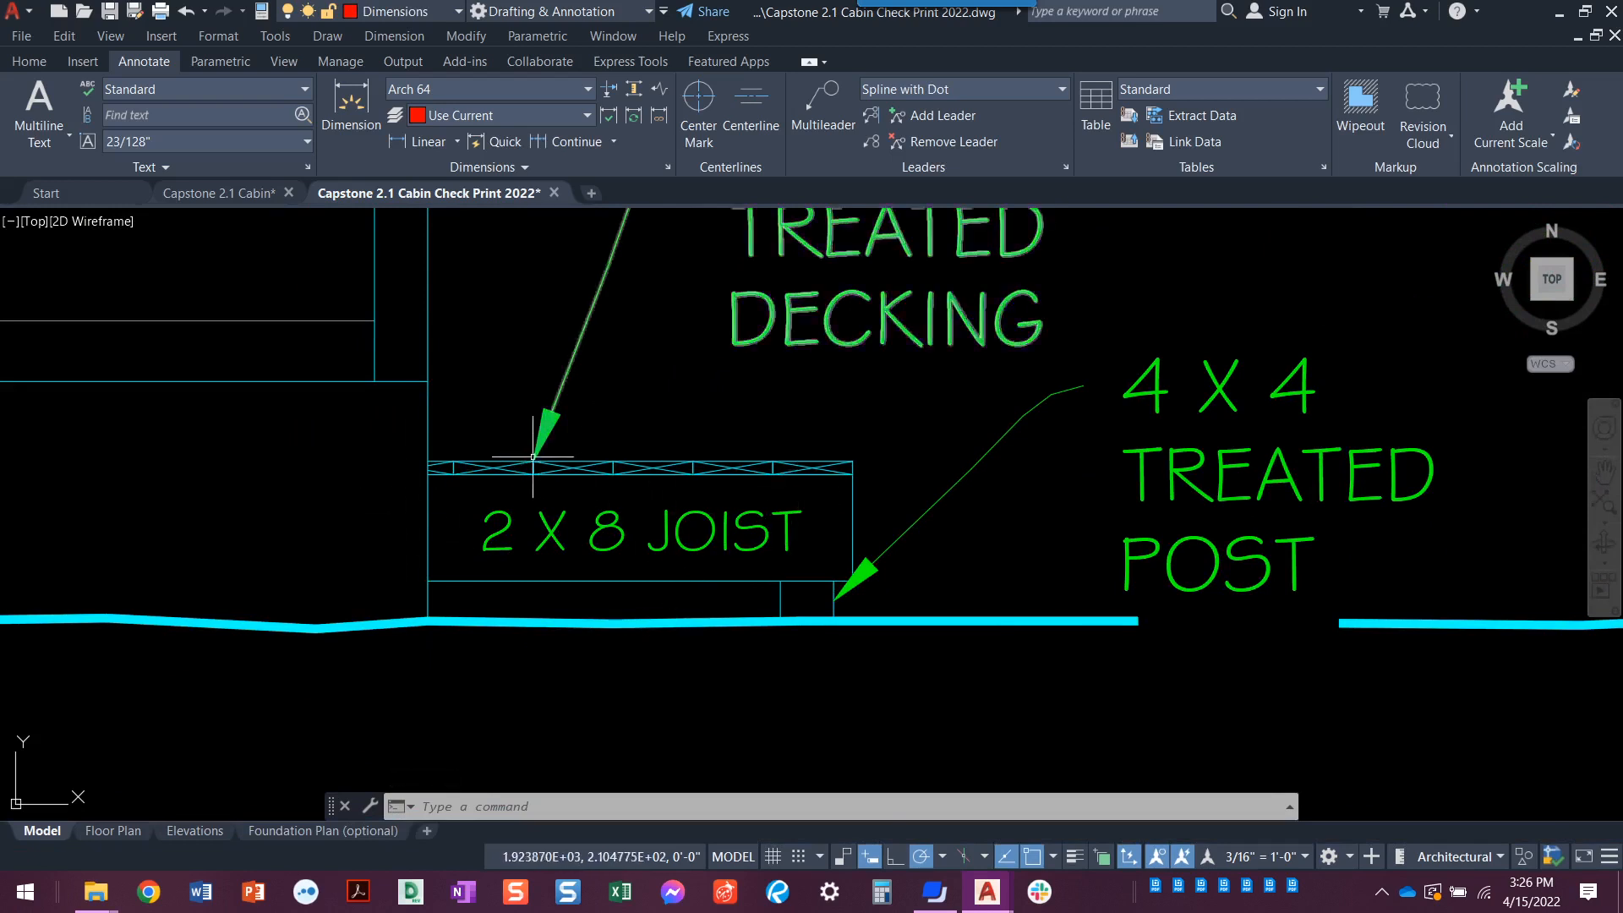
pyautogui.scroll(4, 519, 476)
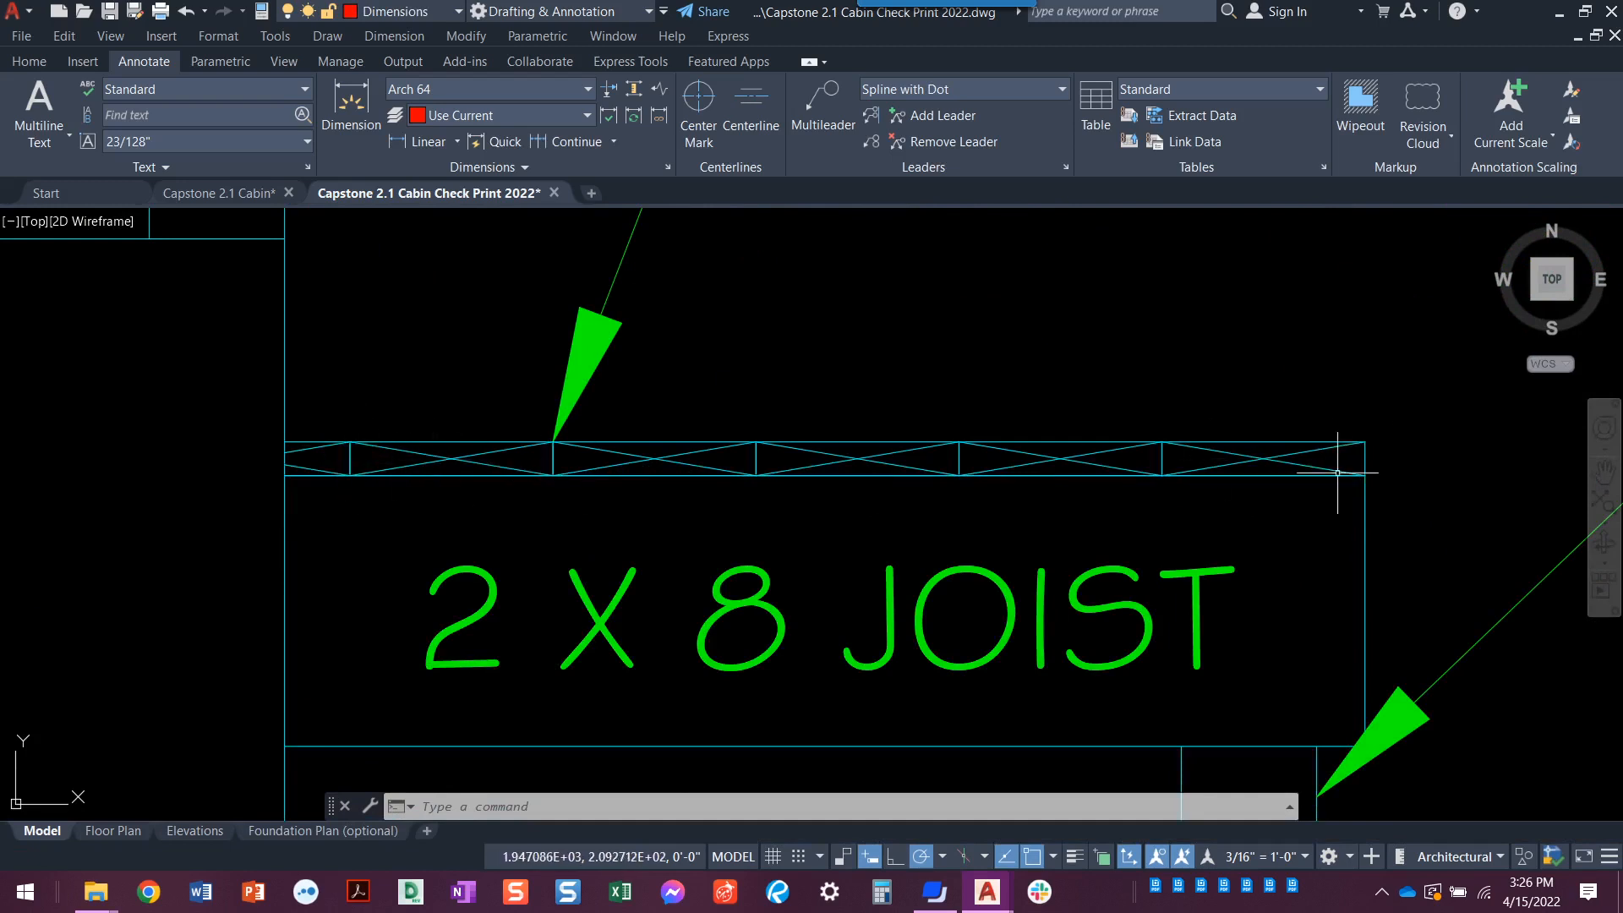
pyautogui.click(1353, 447)
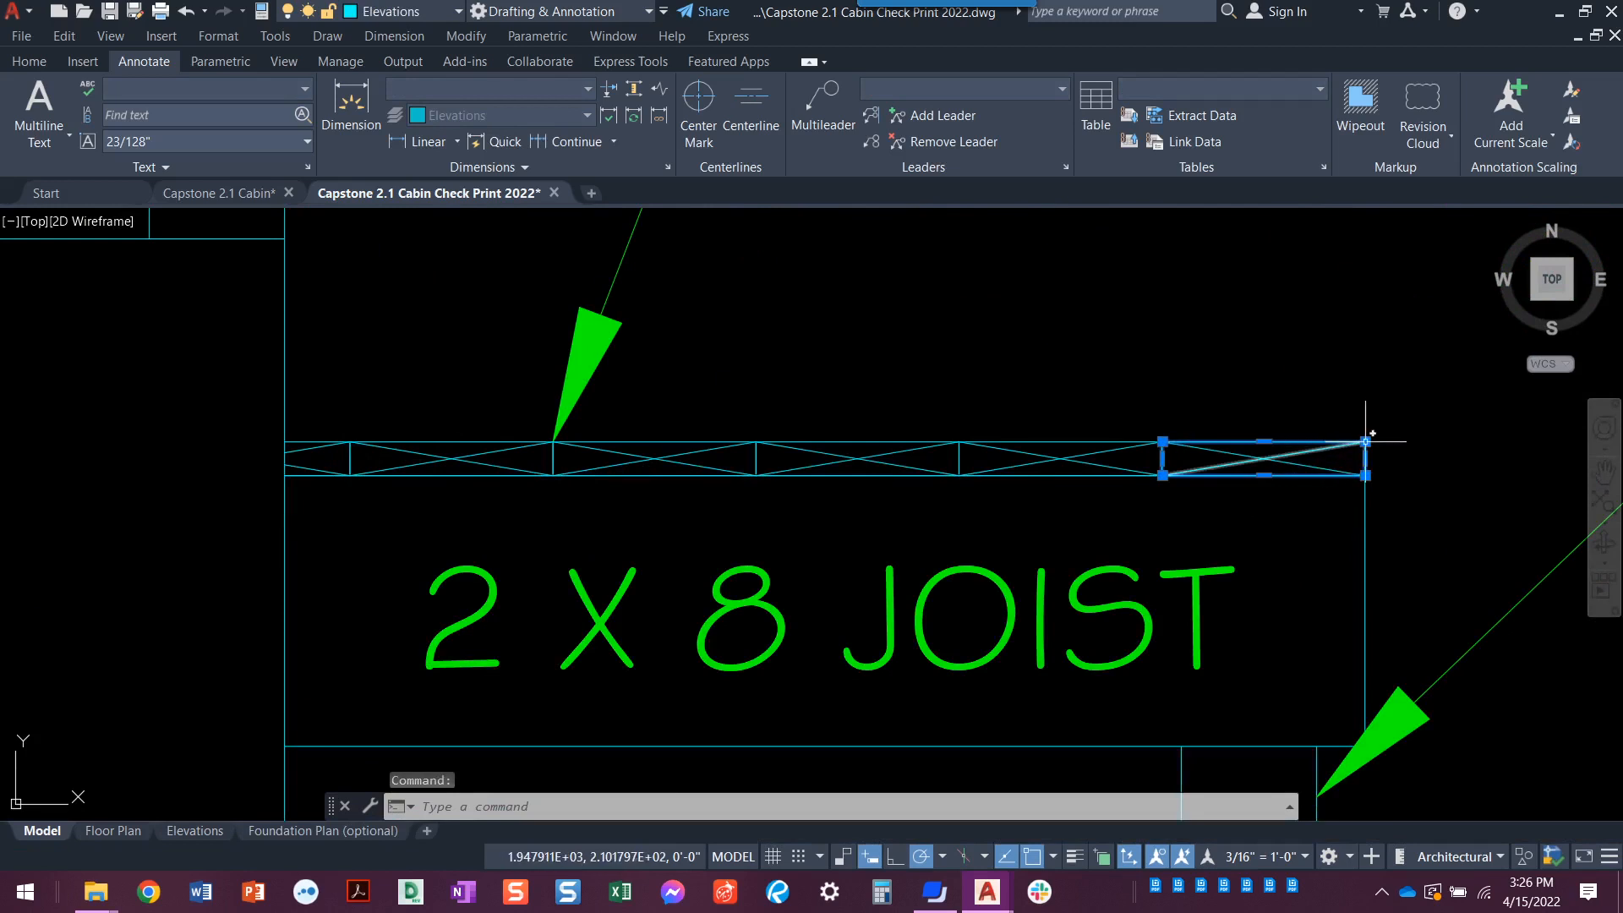
pyautogui.moveTo(1366, 441)
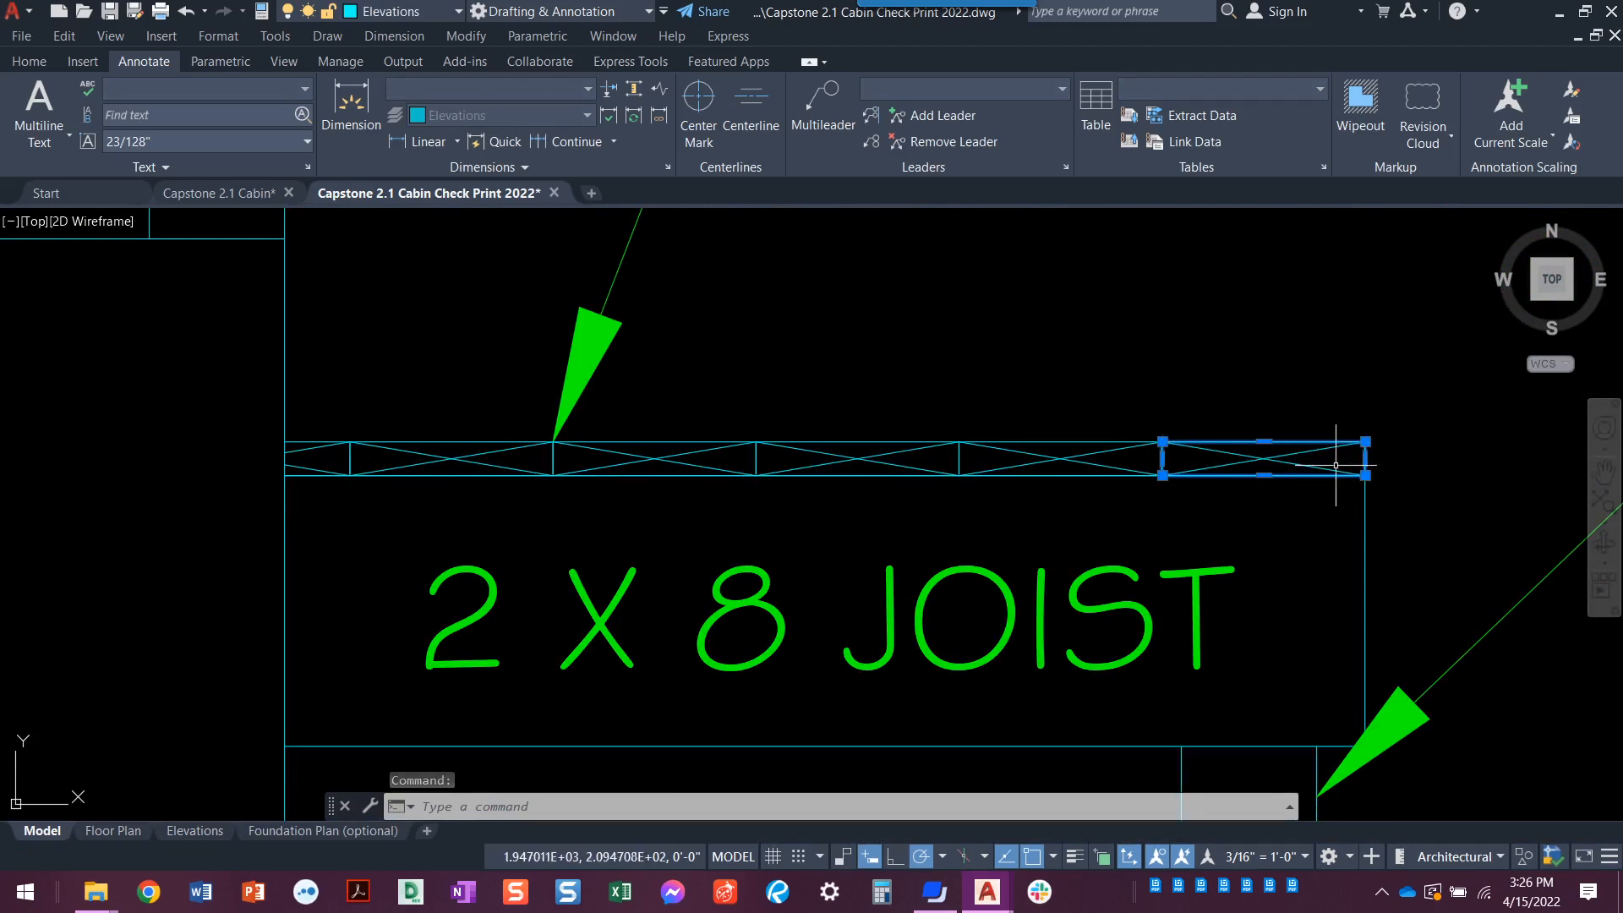
pyautogui.moveTo(1366, 475)
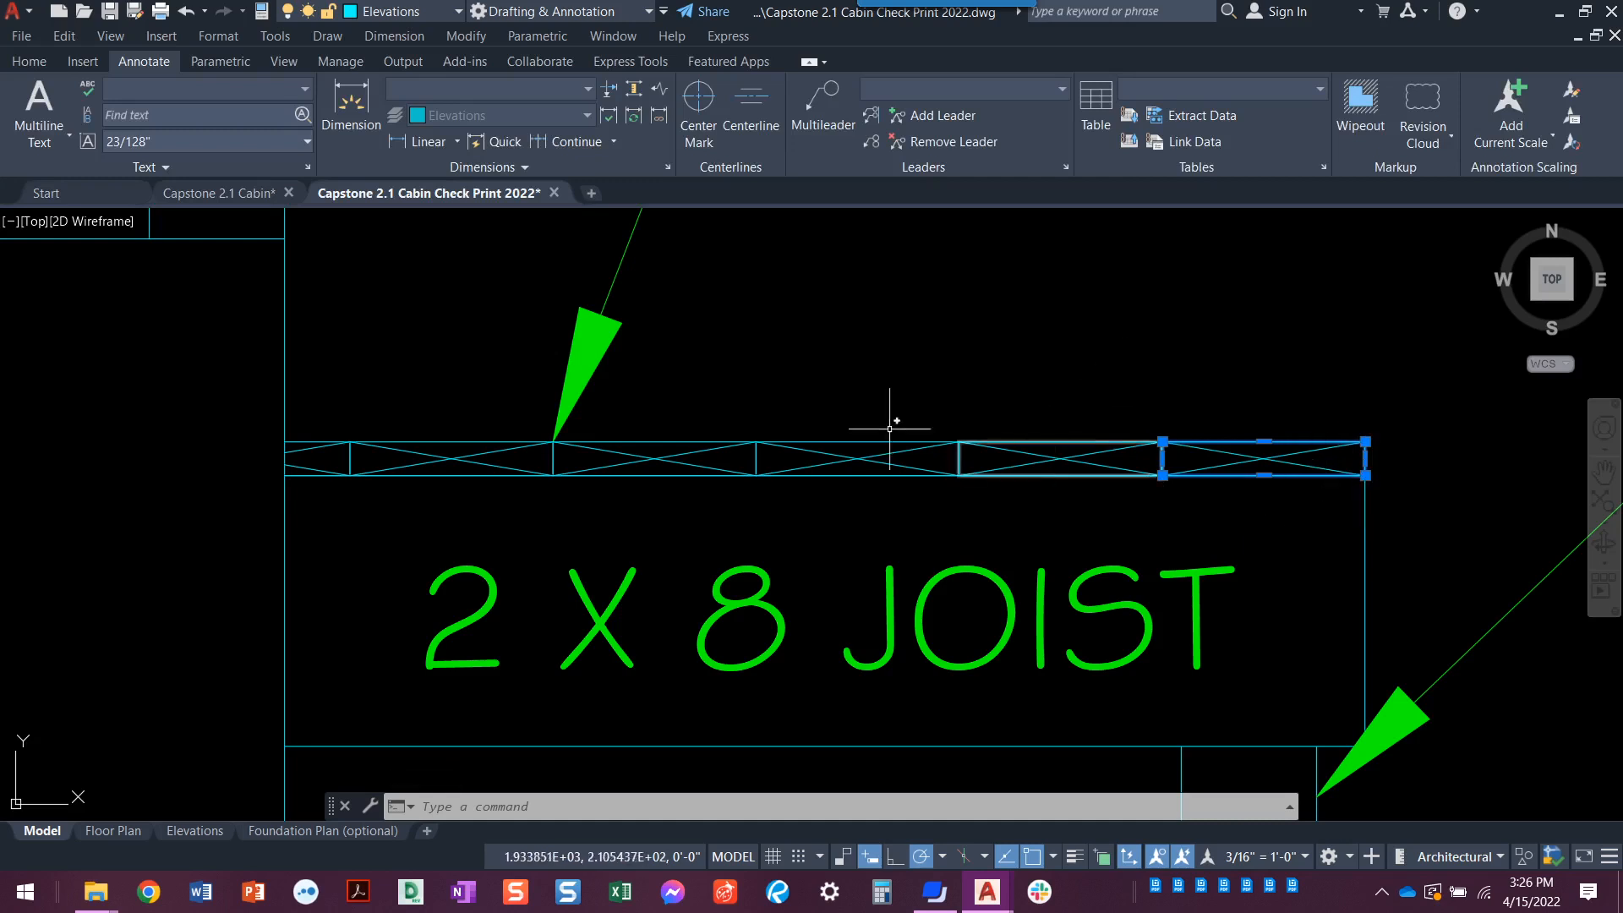
pyautogui.press('Escape')
pyautogui.press('Escape')
# - Examine the check print's leader notes between the elevations, from the deck, post and stairs up to the rafters and roof trim
pyautogui.scroll(-2, 1113, 508)
pyautogui.moveTo(1064, 497); pyautogui.dragTo(921, 459, button='middle')
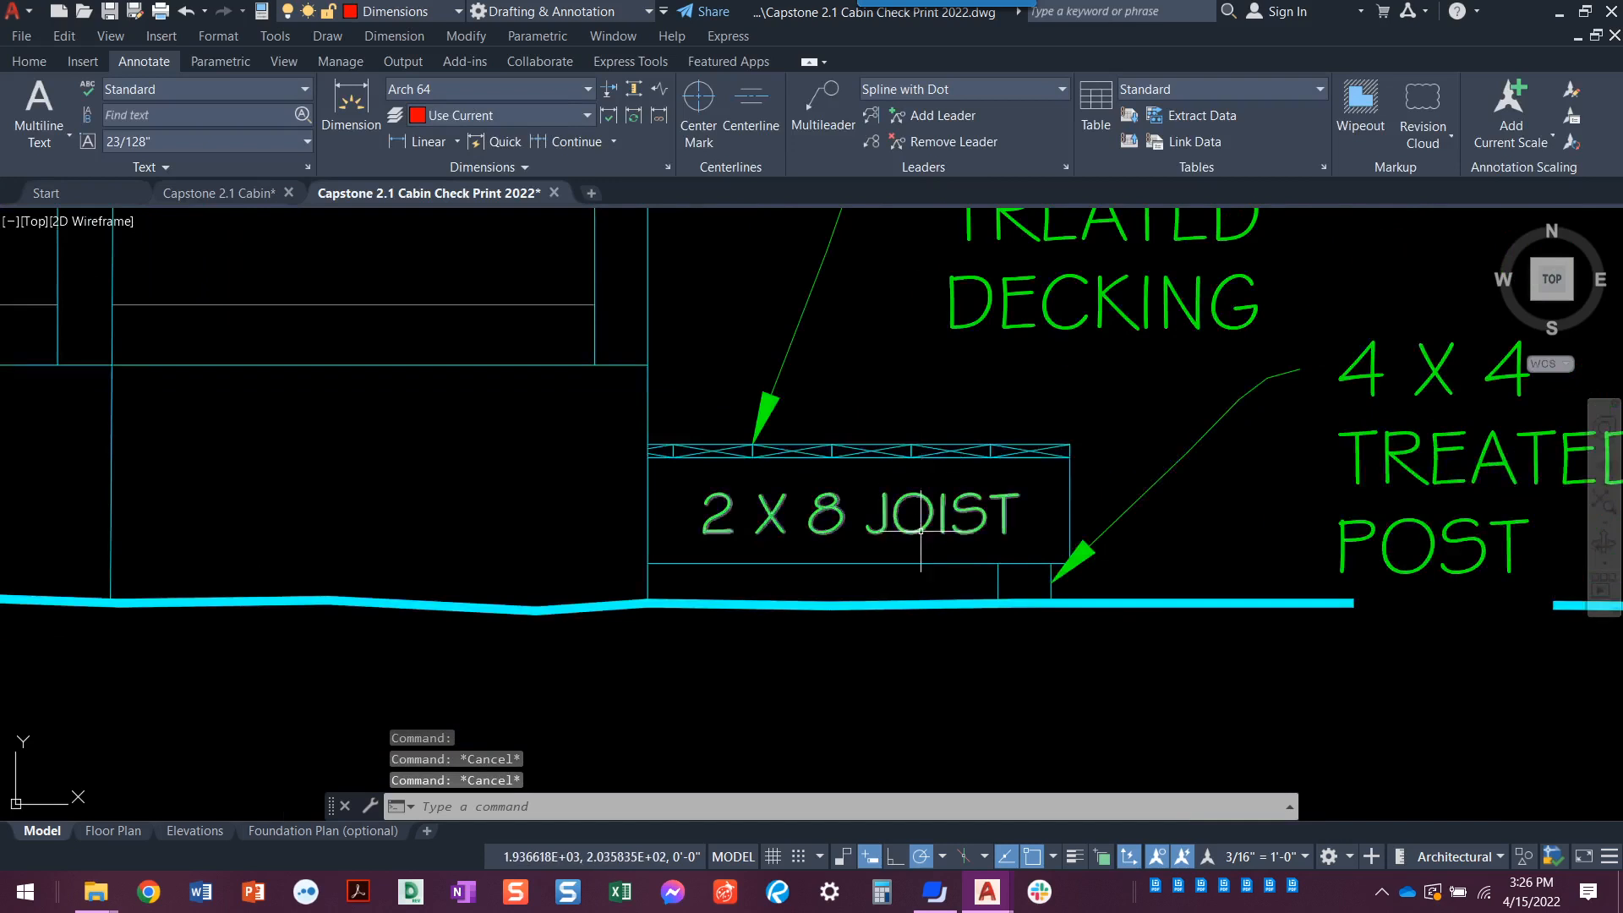
pyautogui.scroll(-2, 1130, 571)
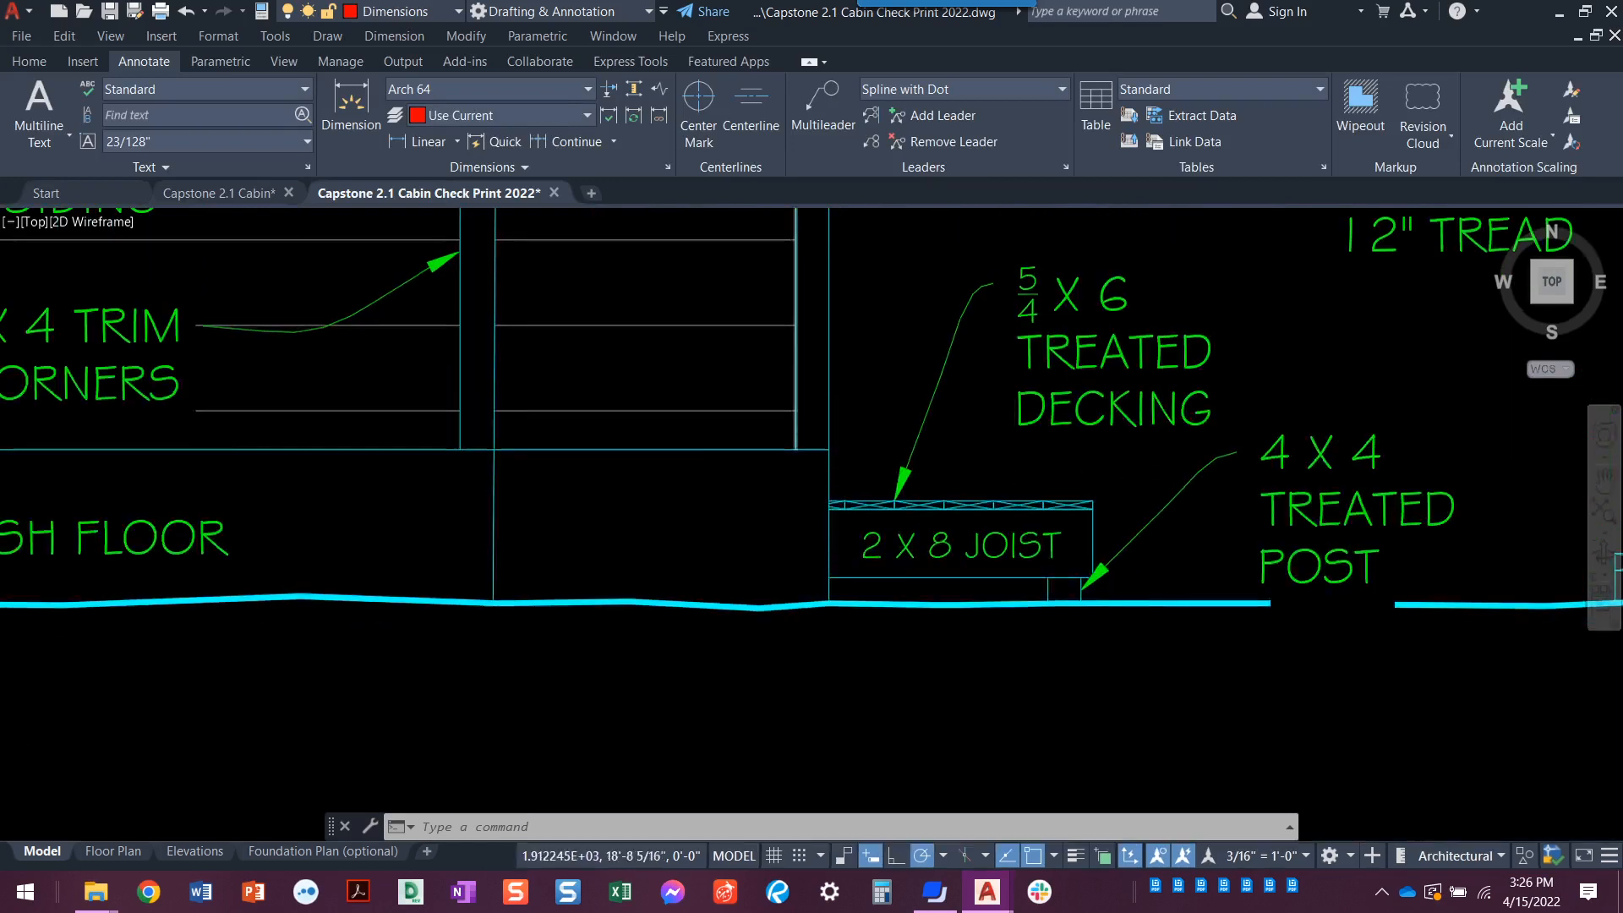
pyautogui.scroll(-2, 1037, 421)
pyautogui.moveTo(1036, 421)
pyautogui.mouseDown(button='middle')
pyautogui.moveTo(546, 582)
pyautogui.moveTo(377, 671)
pyautogui.mouseUp(button='middle')
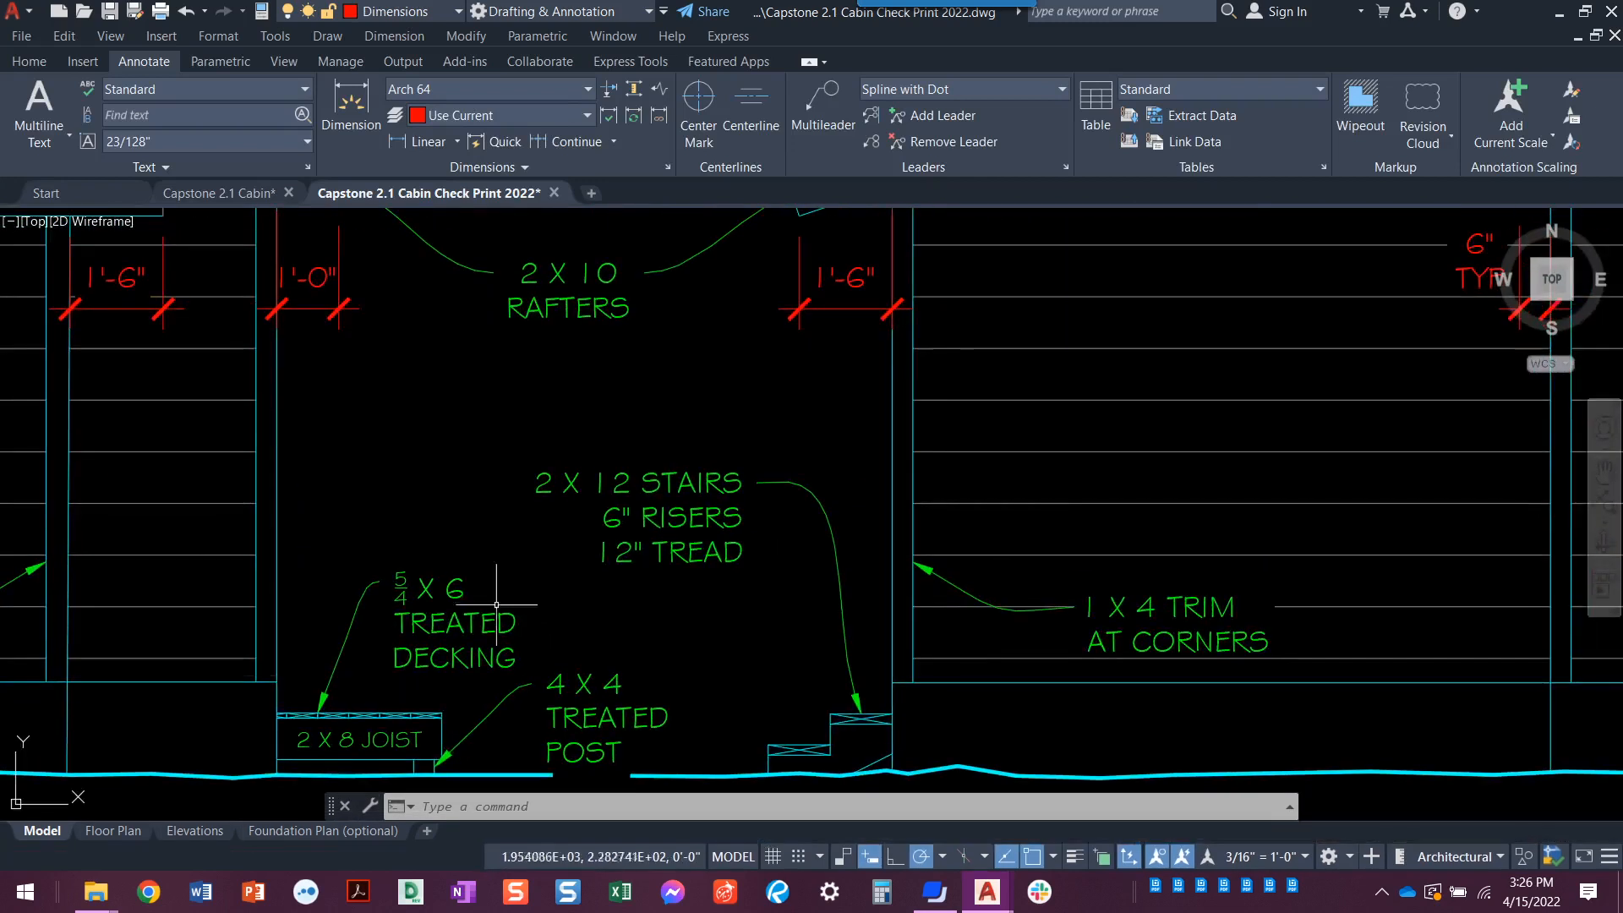
pyautogui.moveTo(956, 353)
pyautogui.mouseDown(button='middle')
pyautogui.moveTo(1012, 534)
pyautogui.moveTo(1124, 650)
pyautogui.mouseUp(button='middle')
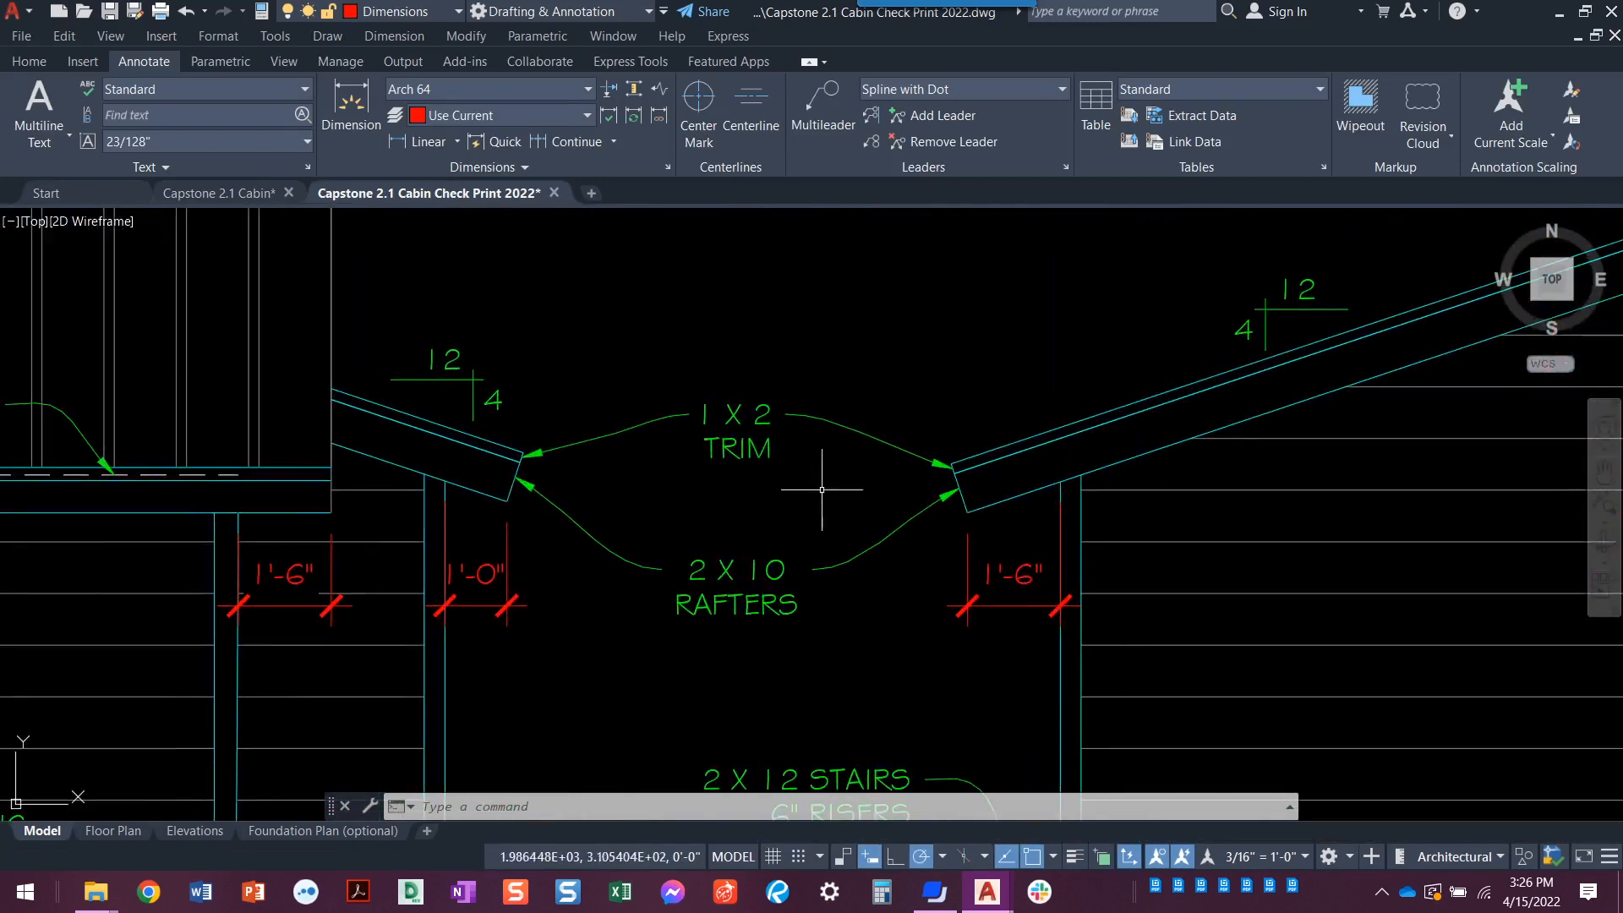
# - In the Capstone 2.1 Cabin drawing, place a multileader from the top corner of the right-hand elevation's low eave to a landing between the elevations
pyautogui.click(218, 193)
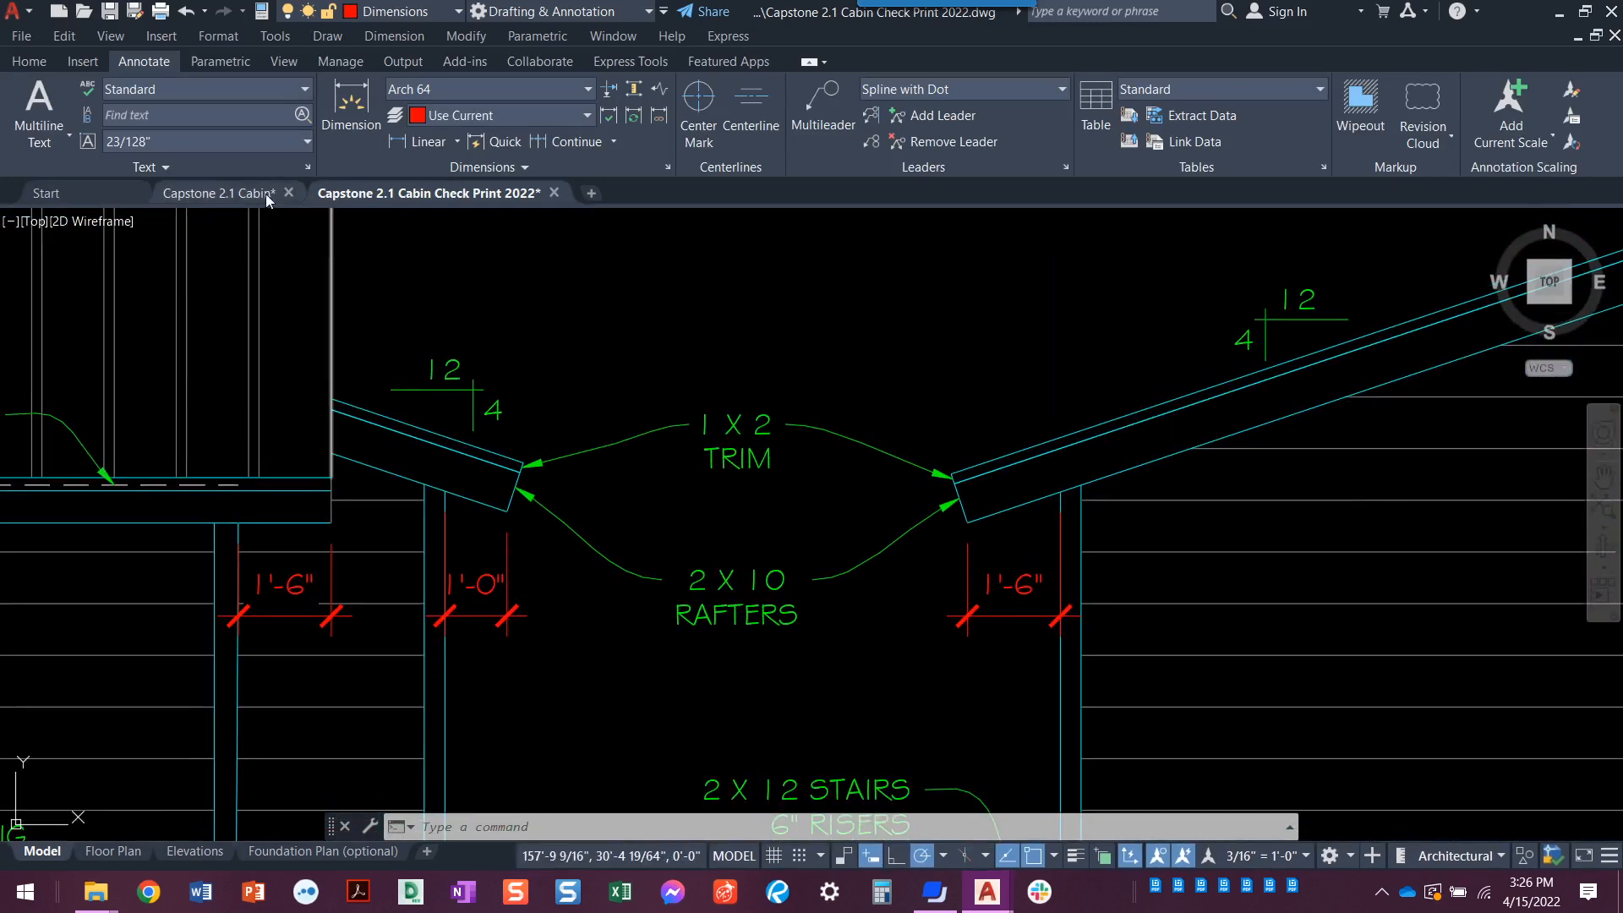
pyautogui.scroll(-4, 583, 473)
pyautogui.moveTo(583, 466); pyautogui.dragTo(634, 597, button='middle')
pyautogui.scroll(4, 662, 474)
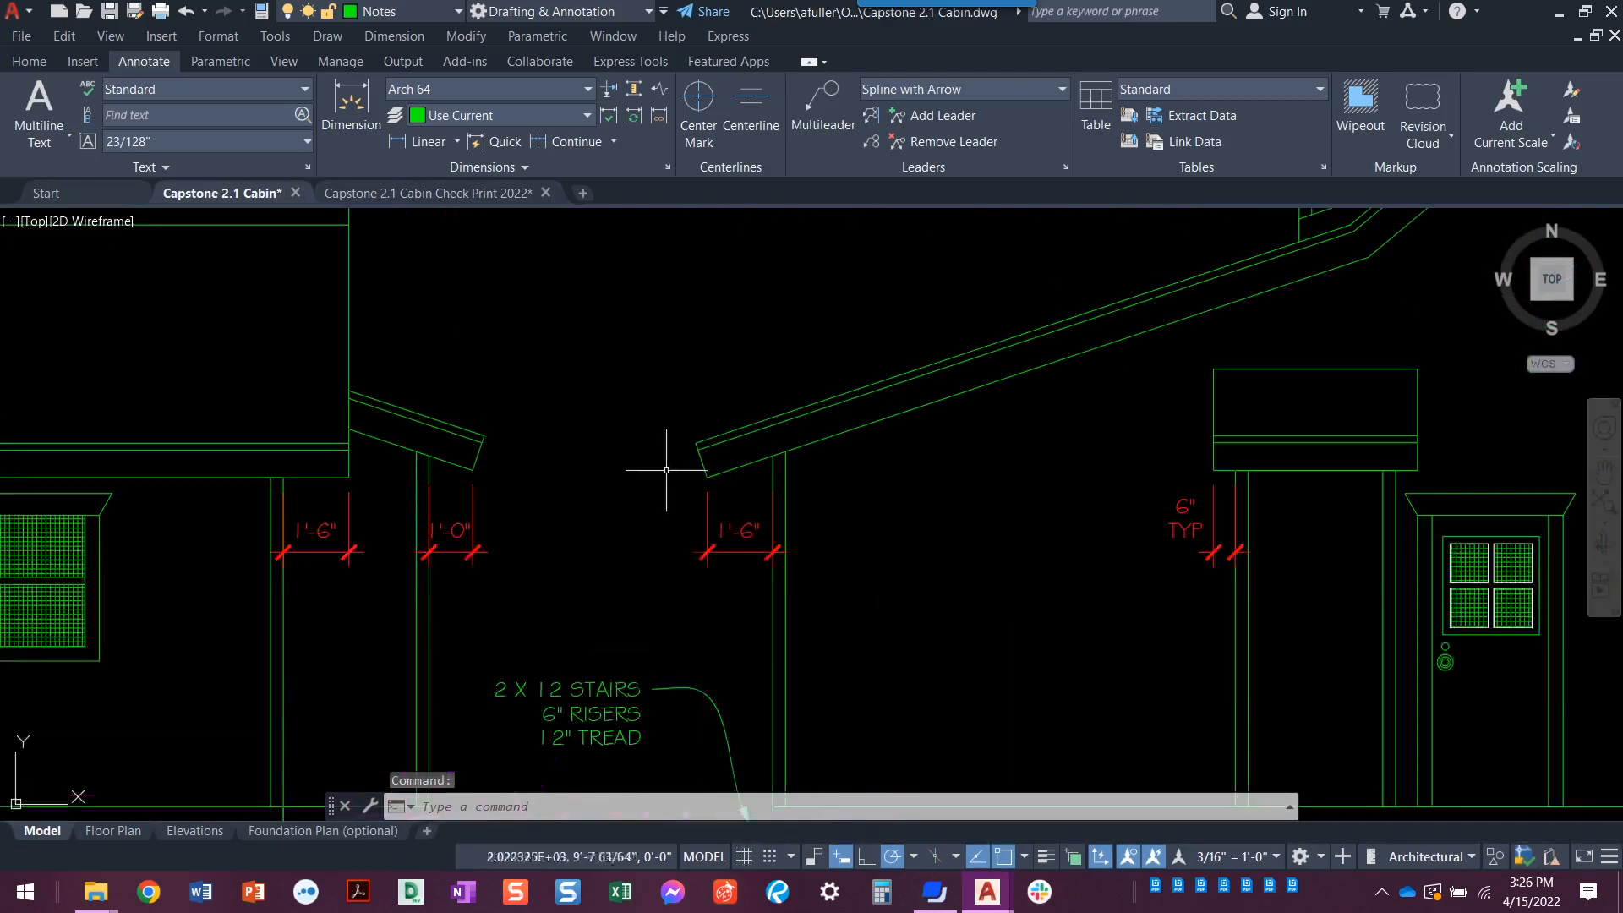
pyautogui.click(820, 101)
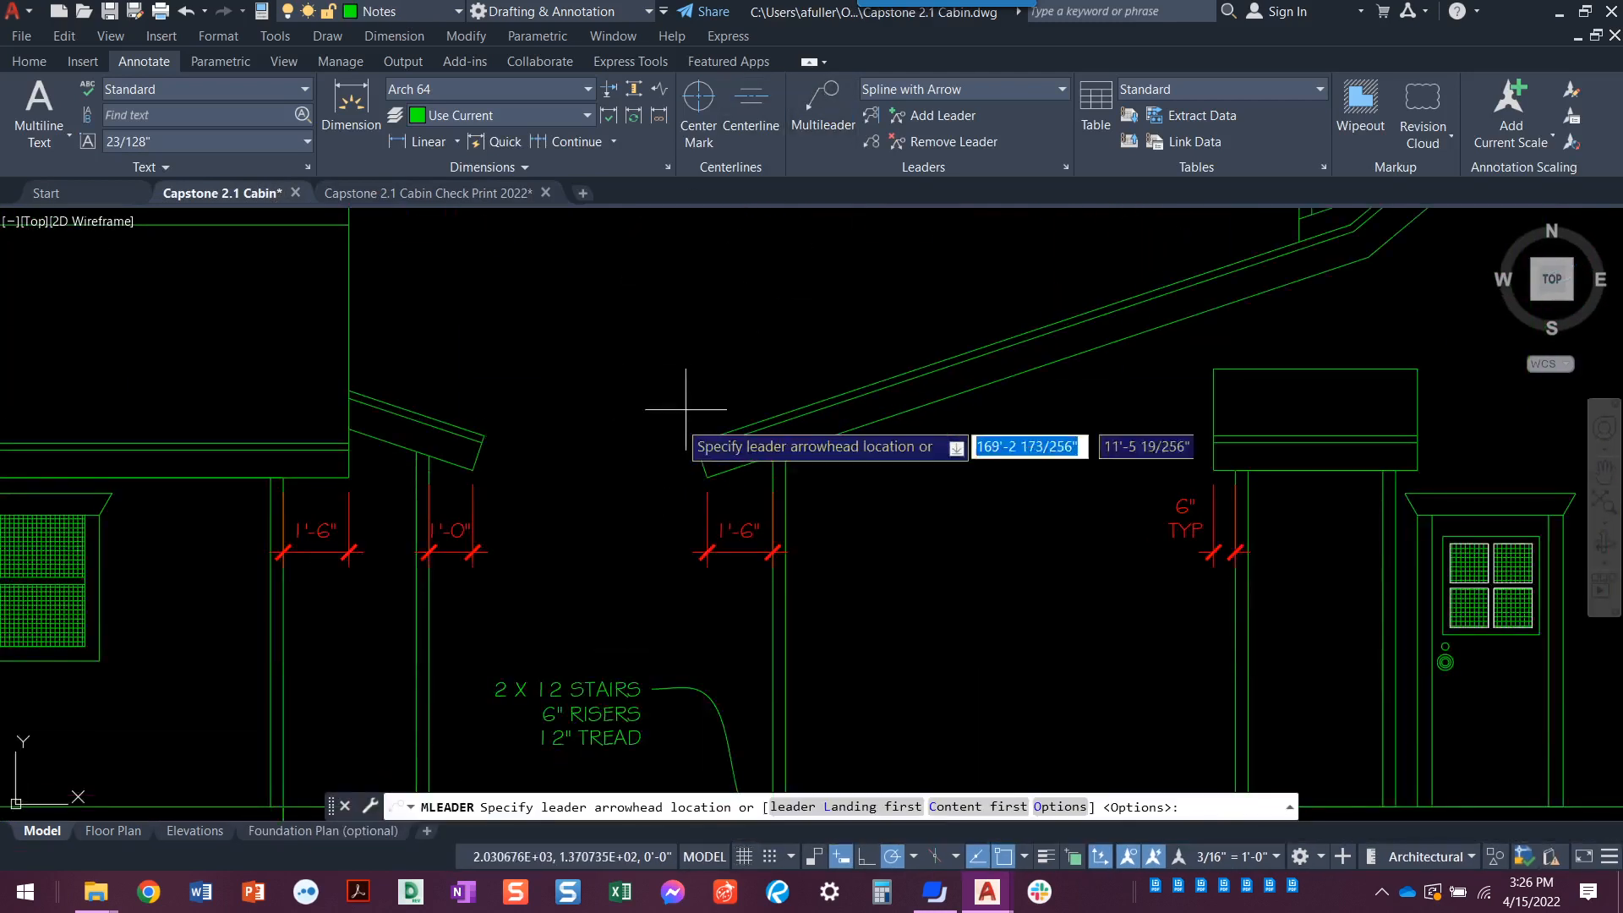
pyautogui.scroll(4, 676, 439)
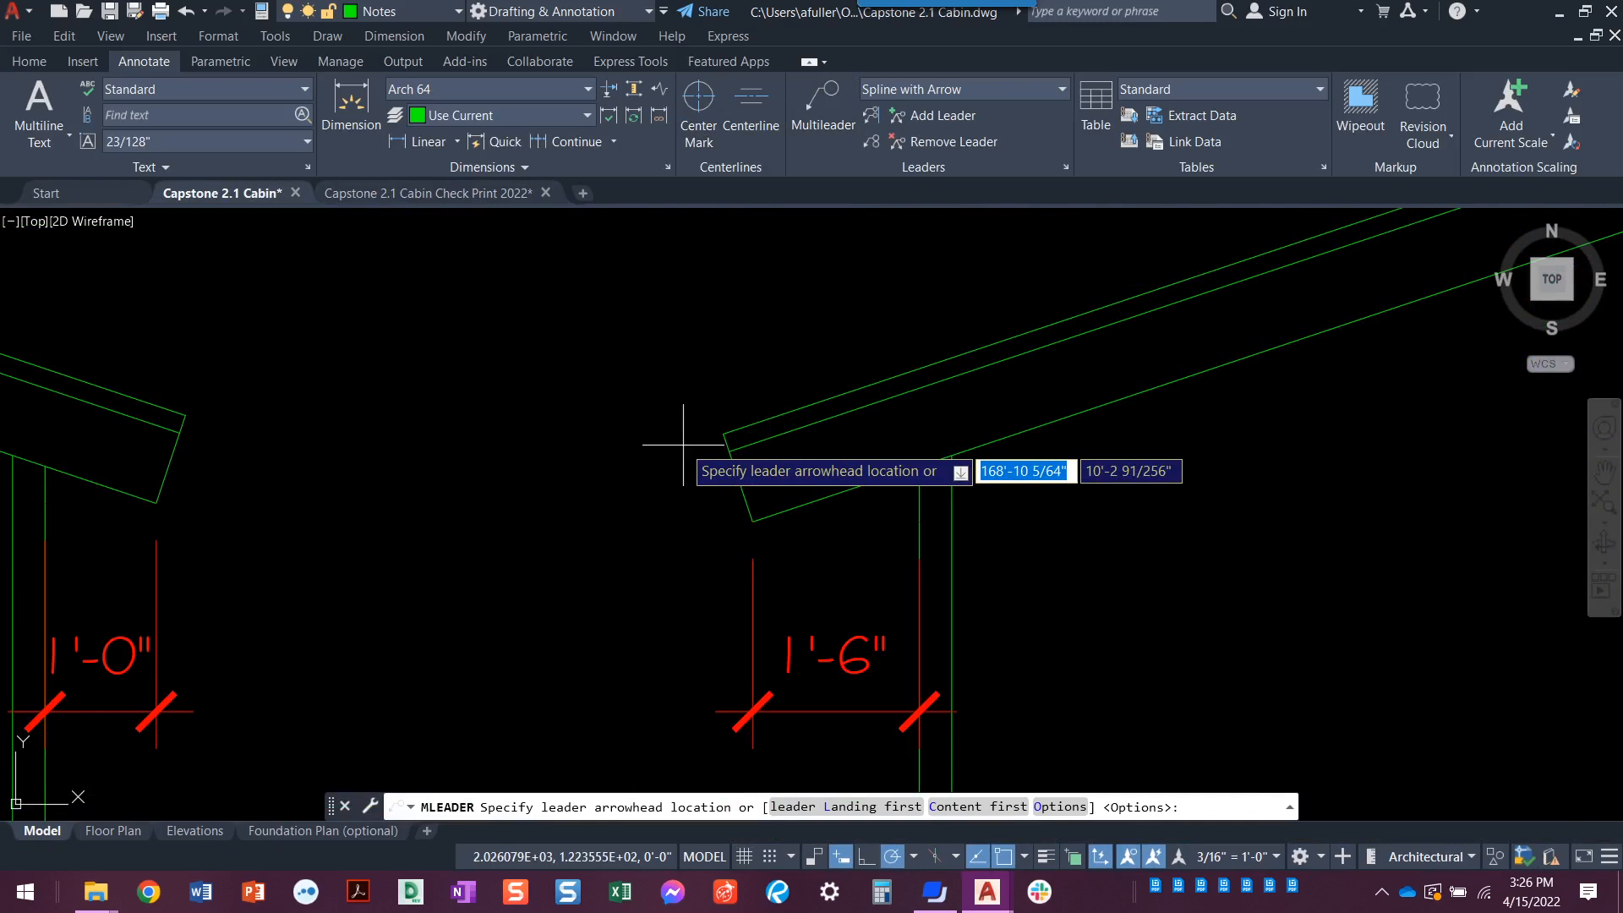
pyautogui.scroll(2, 683, 446)
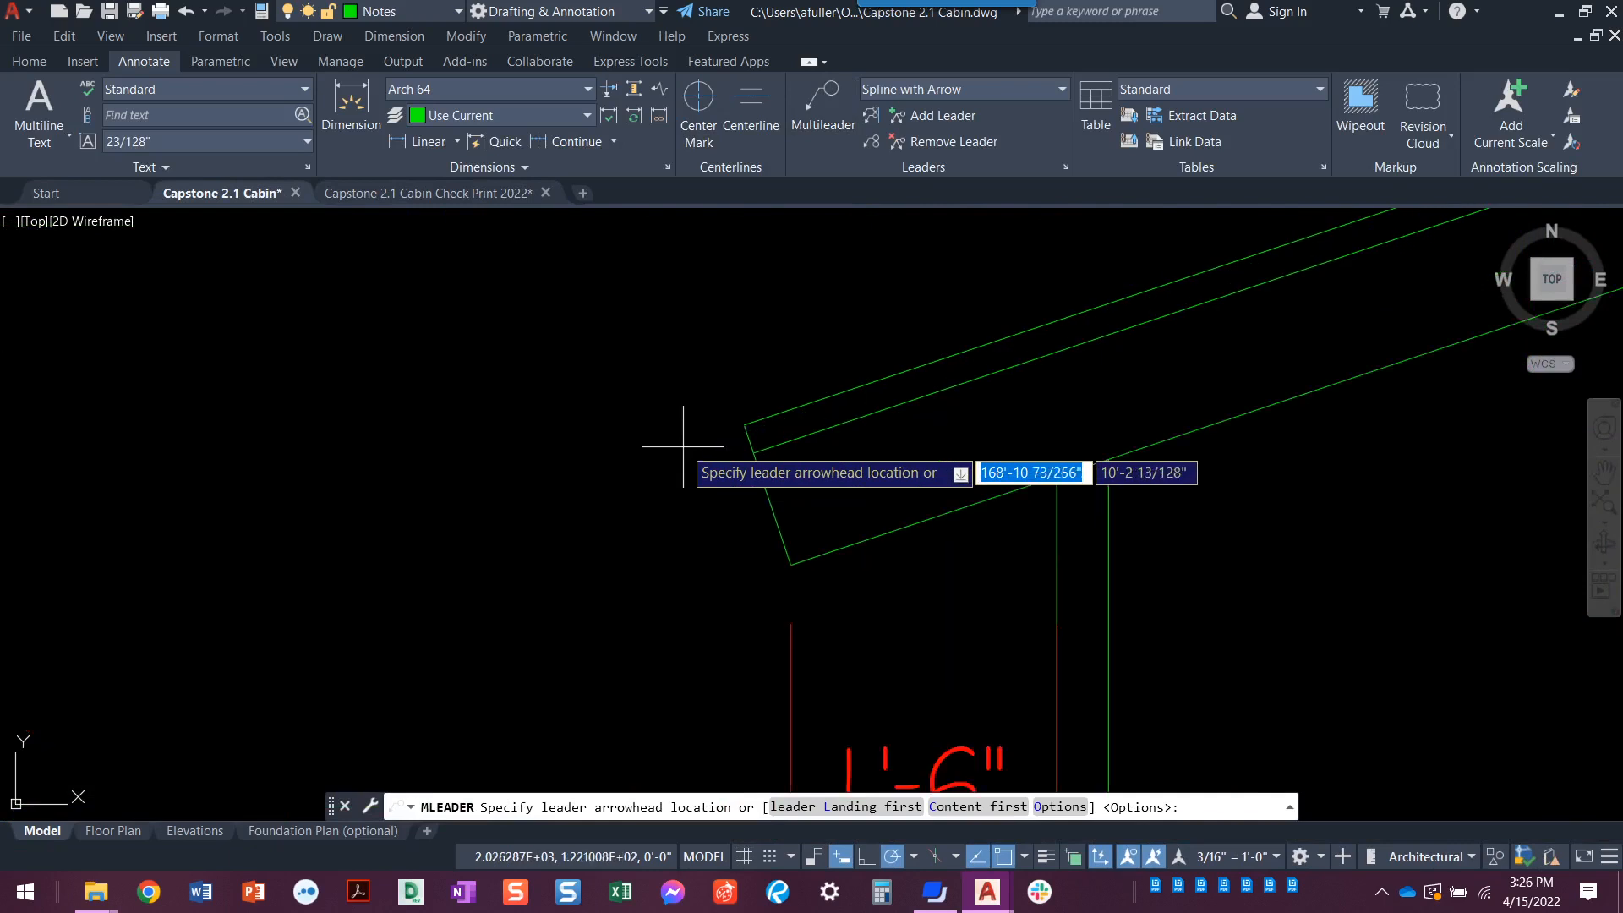
pyautogui.click(744, 427)
pyautogui.scroll(-5, 651, 339)
pyautogui.moveTo(637, 333); pyautogui.dragTo(824, 491, button='middle')
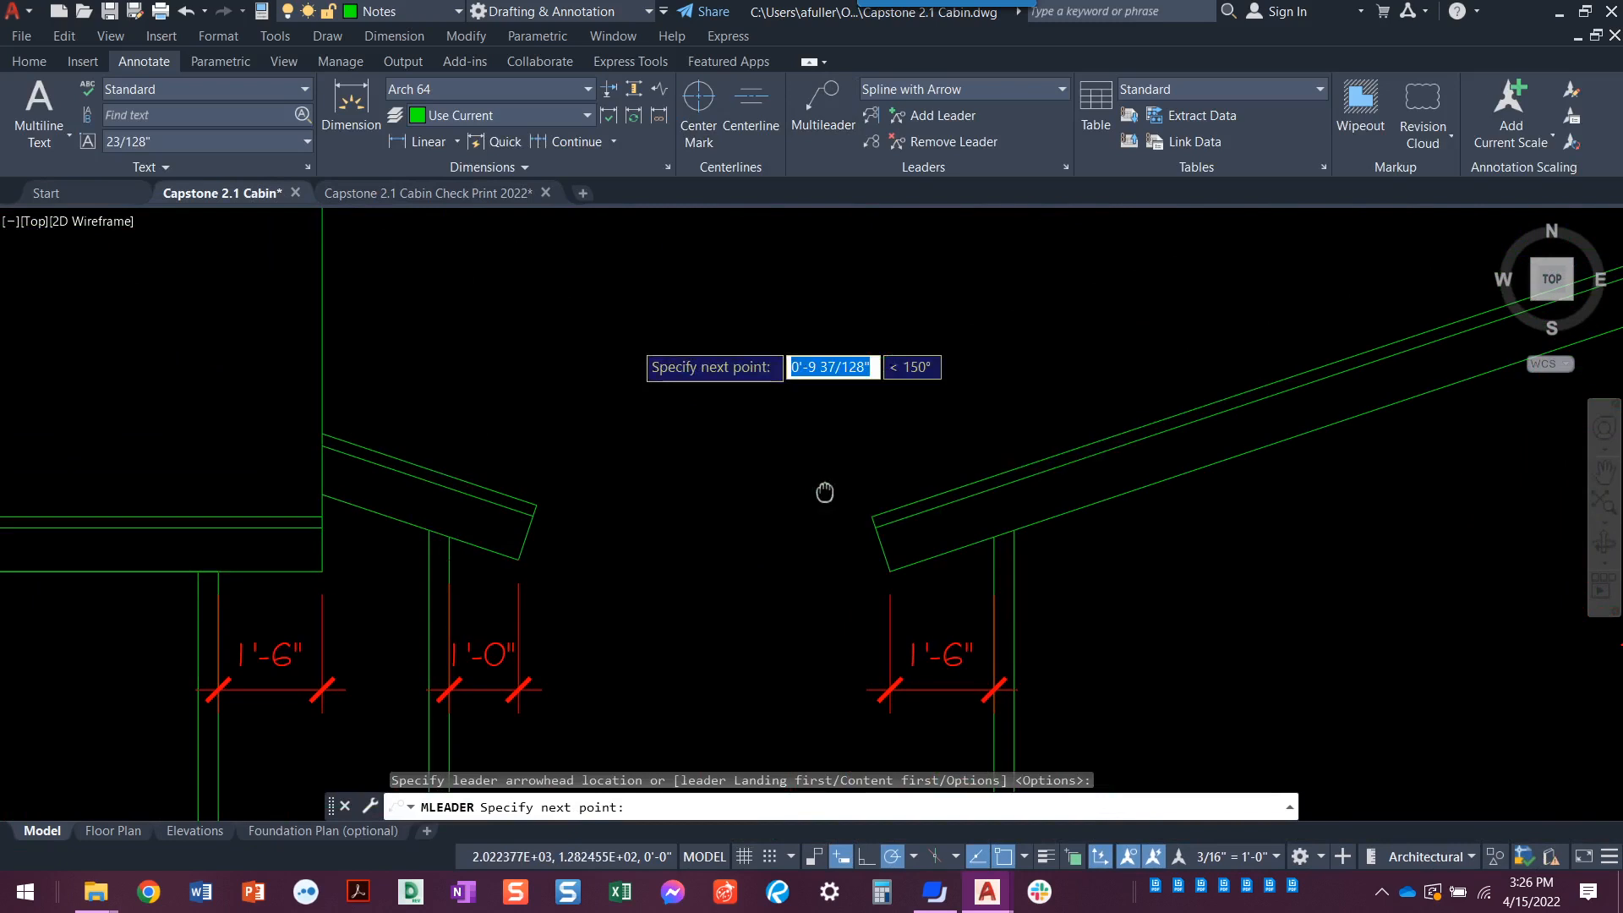
pyautogui.click(768, 387)
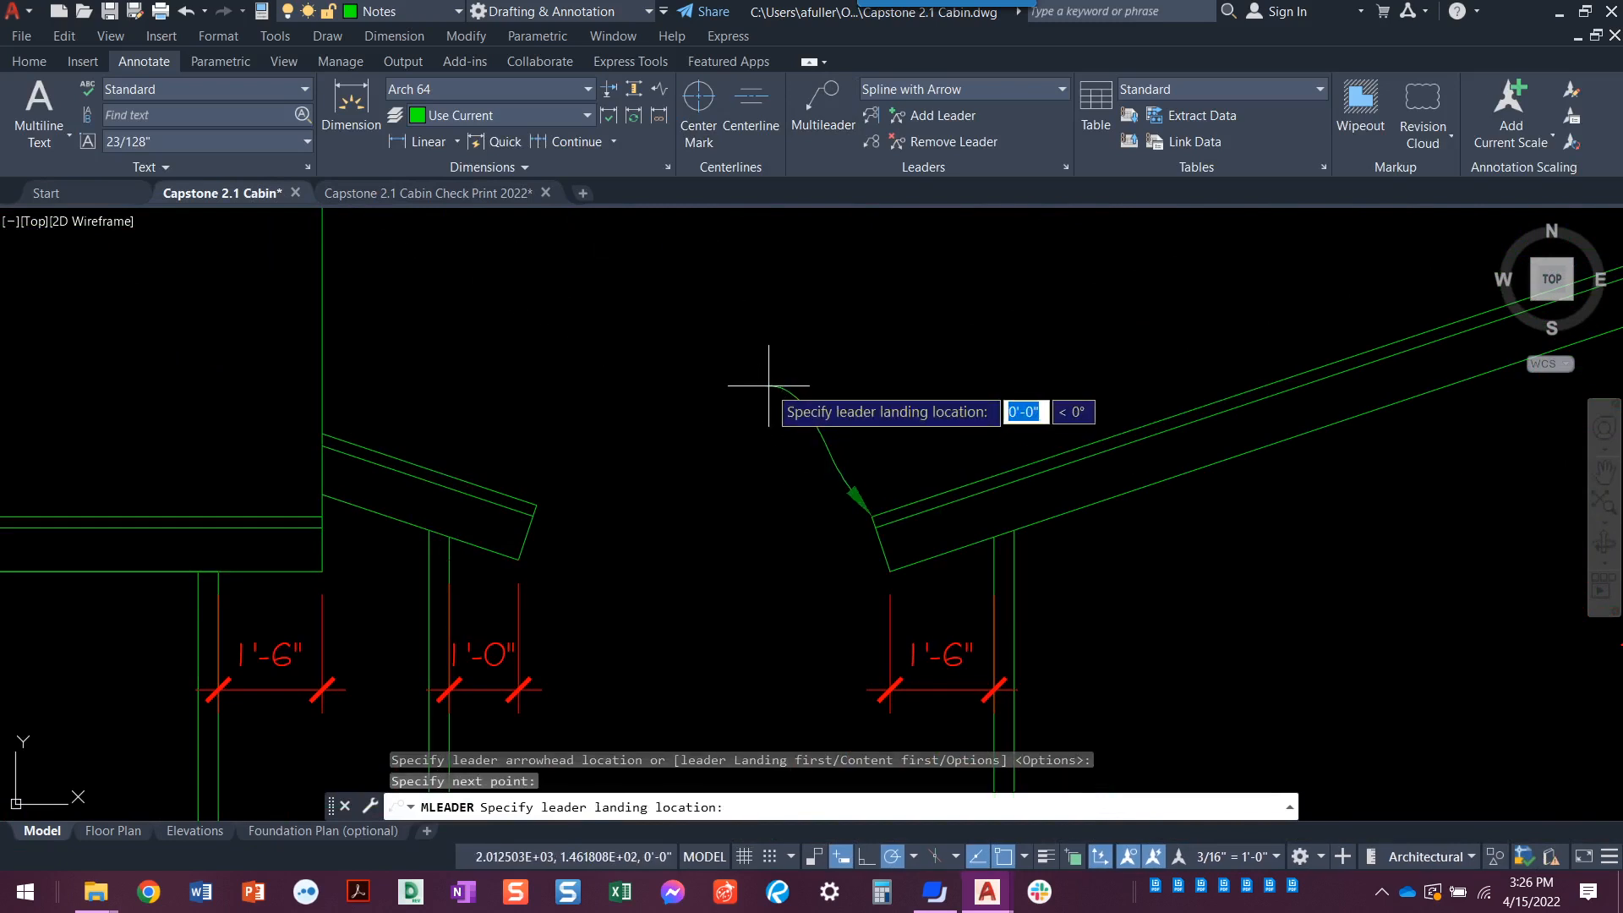
pyautogui.click(747, 379)
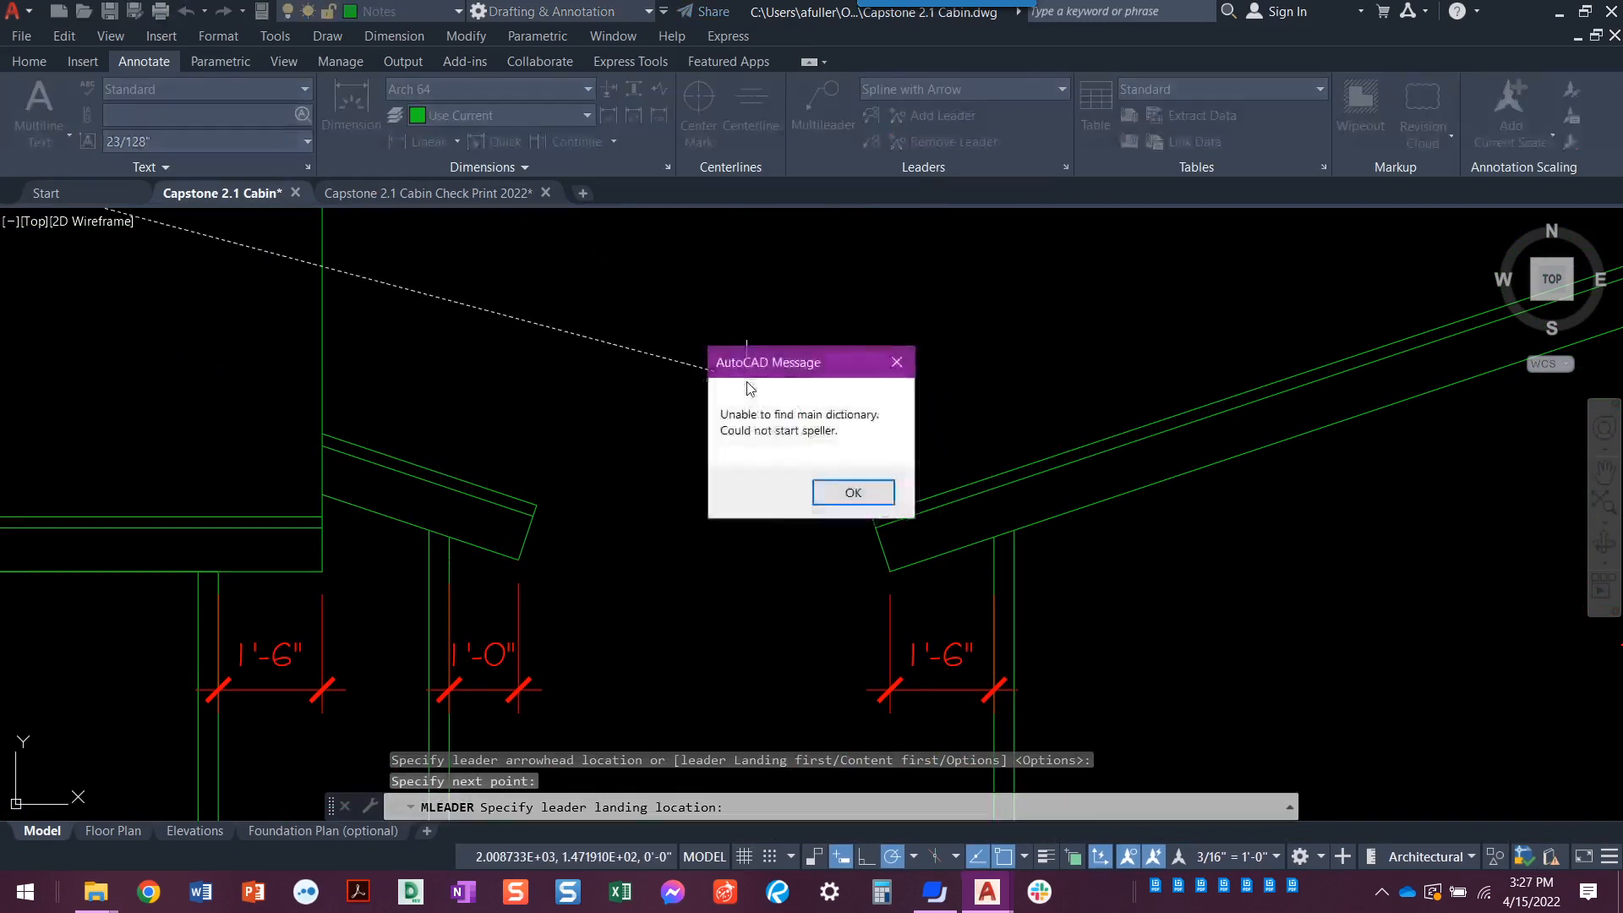
# - Dismiss the spelling dictionary message and enter 1X2 TRIM as the leader's text
pyautogui.click(830, 497)
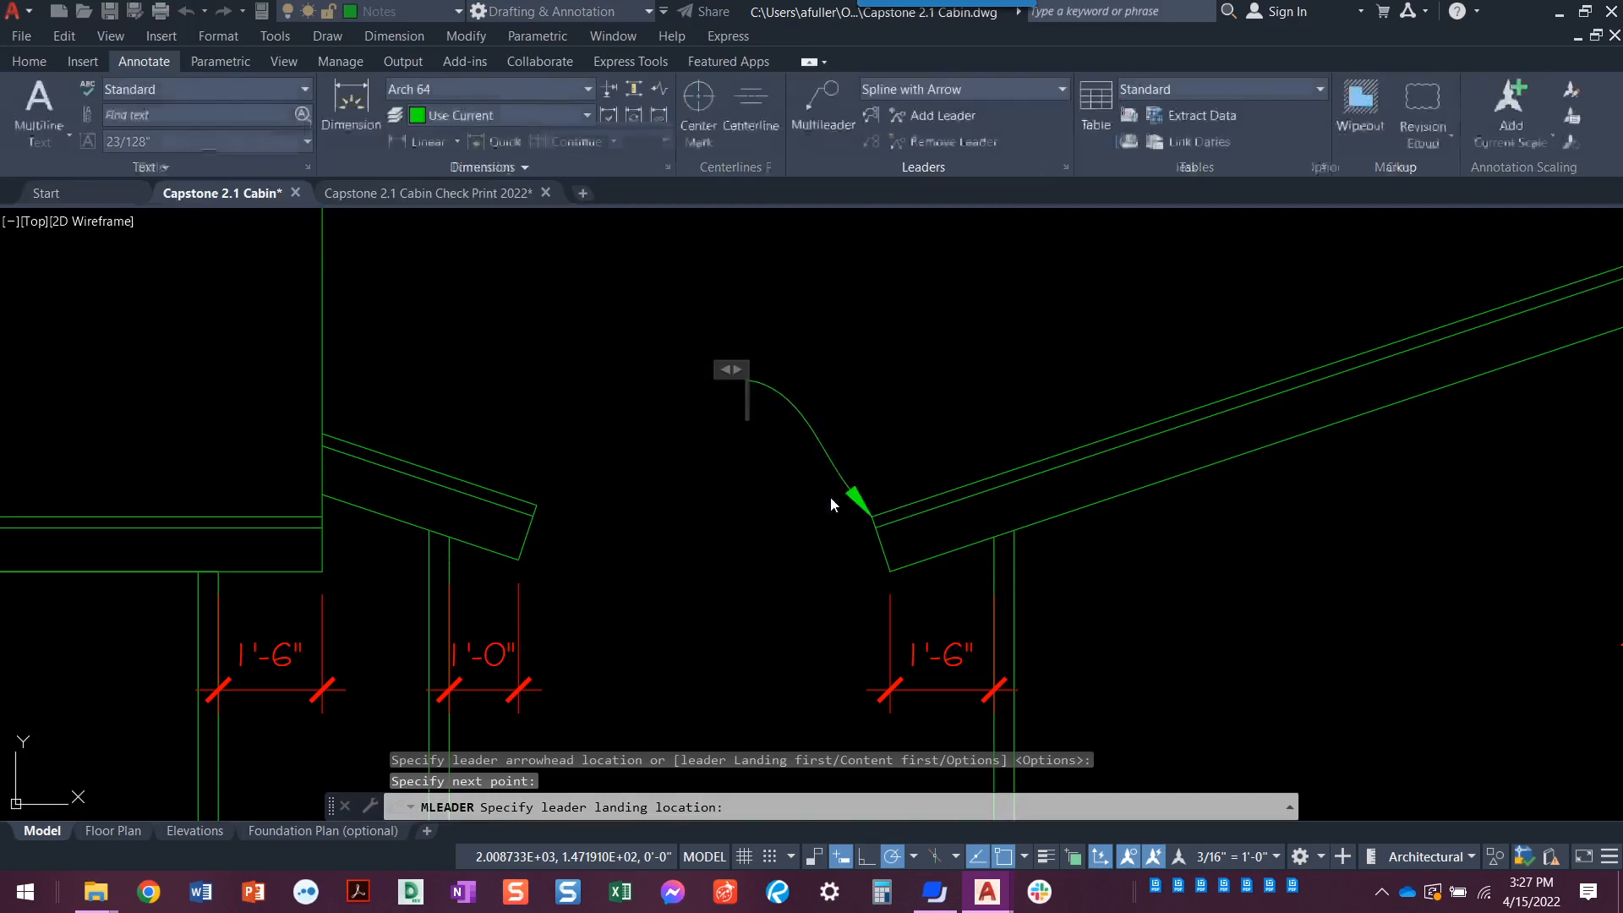
pyautogui.write('1X2 TRIM')
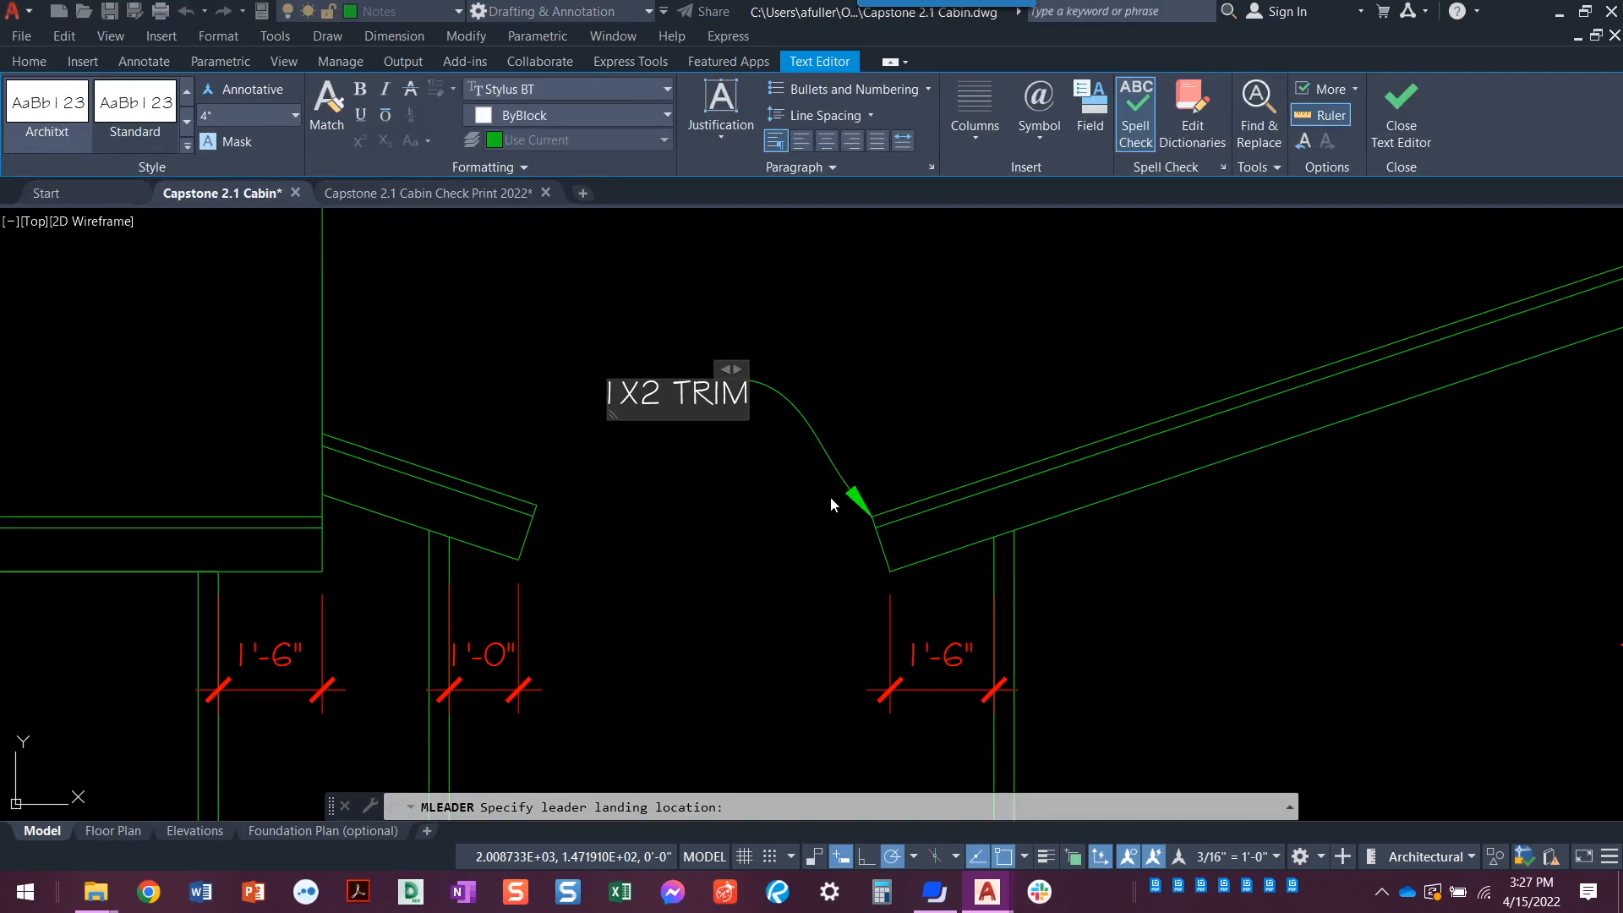
pyautogui.click(1381, 119)
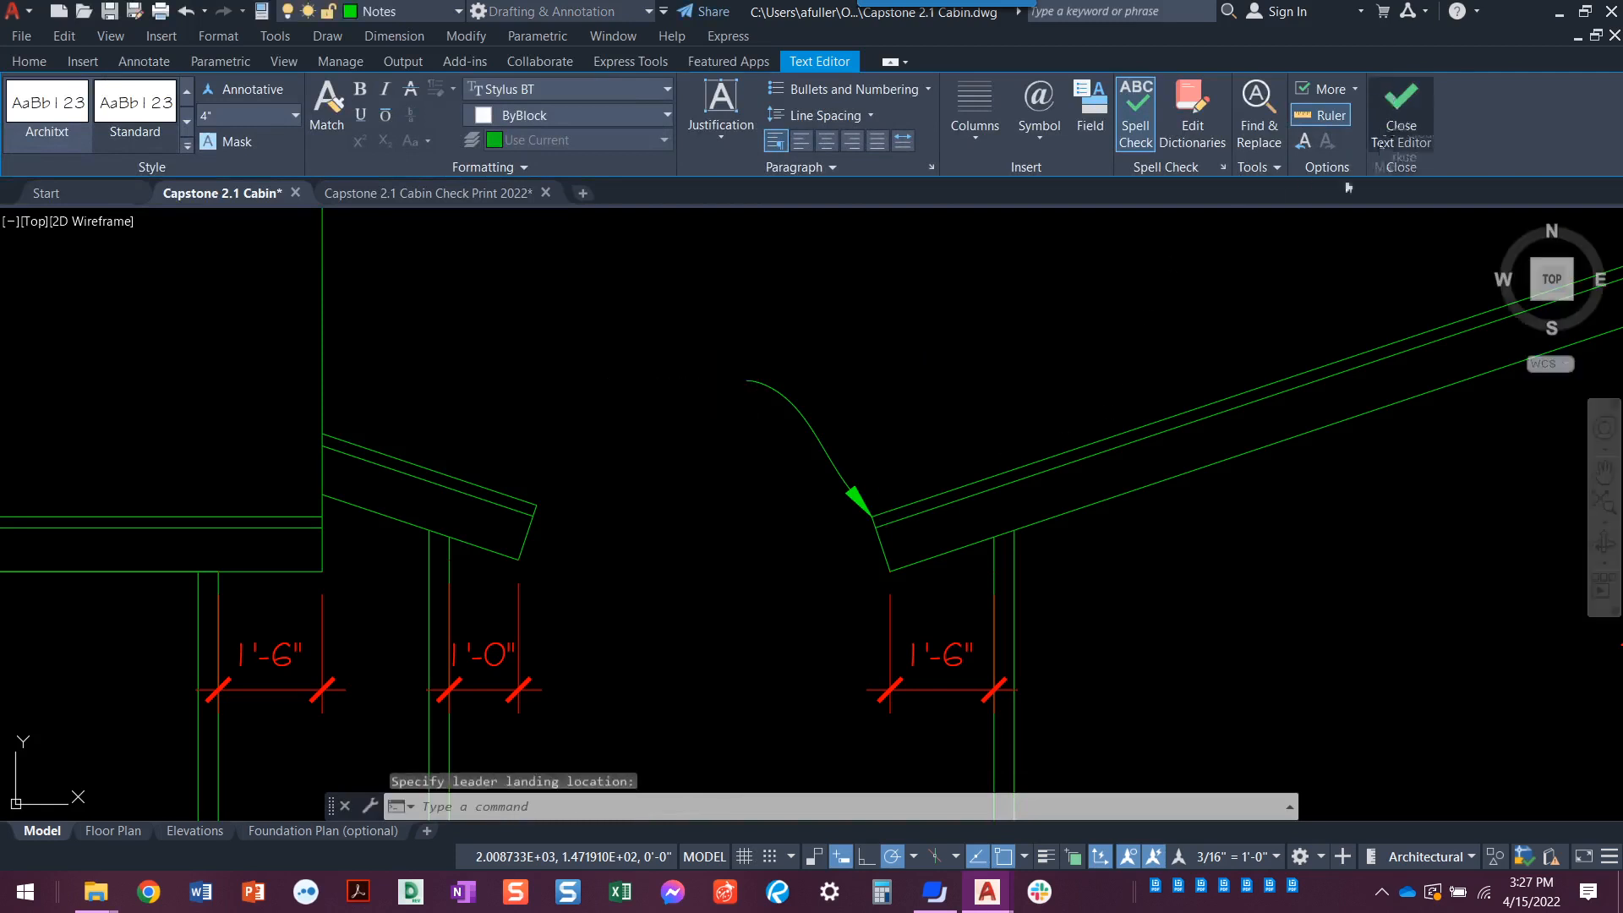
pyautogui.moveTo(749, 423); pyautogui.dragTo(791, 410, button='middle')
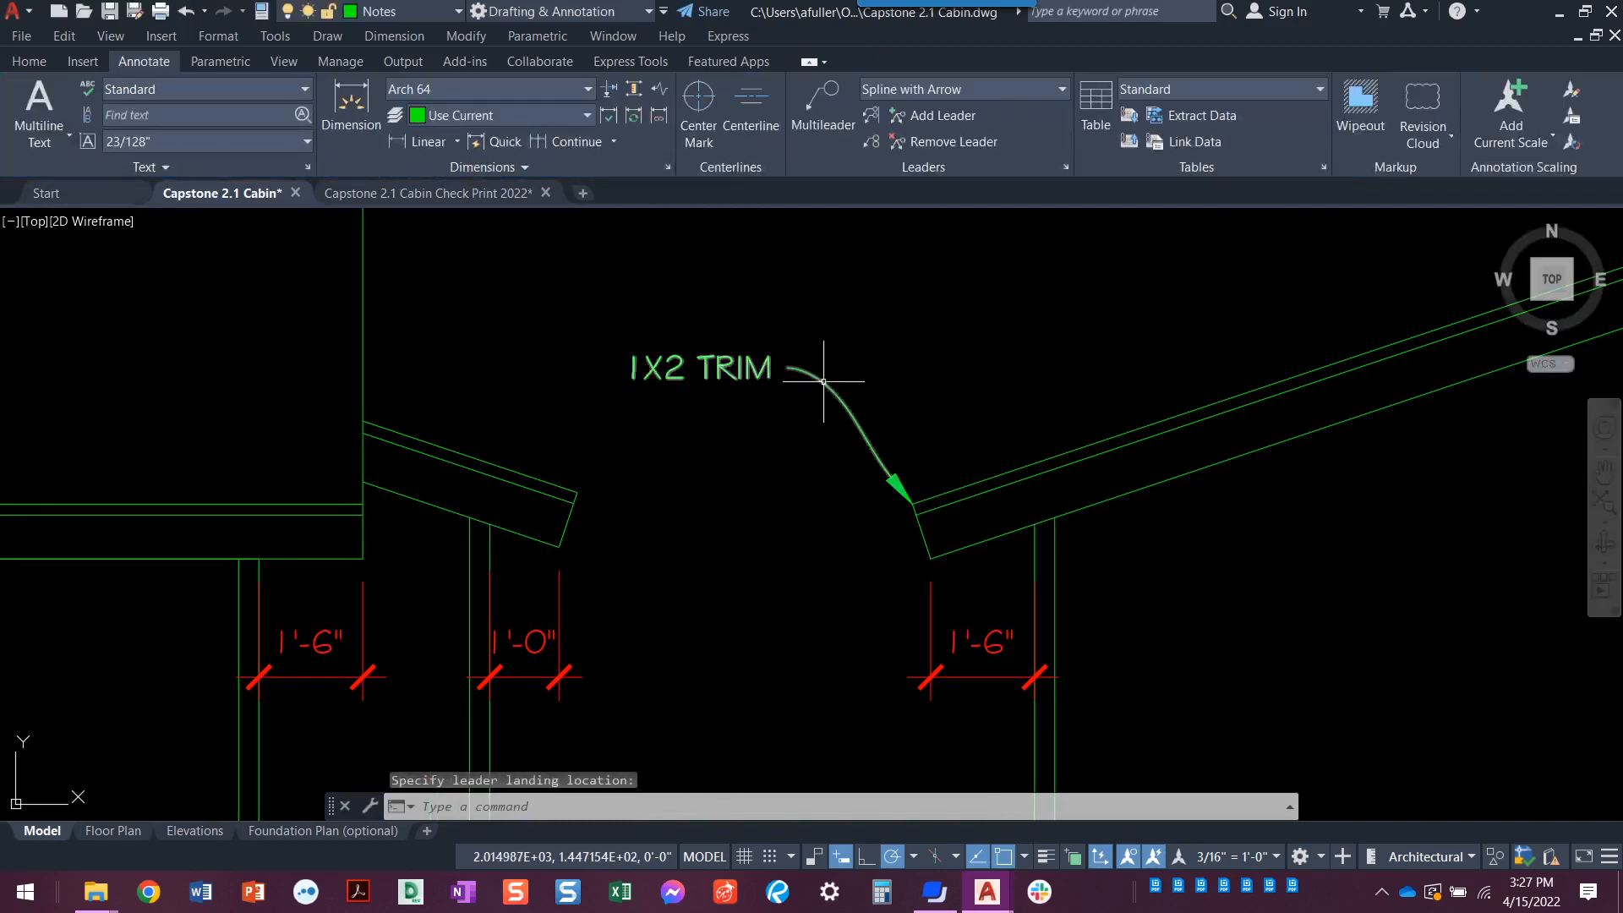
# - Reshape the 1X2 TRIM leader by stretching its bend outward toward the eave and moving its landing and text up and to the right
pyautogui.click(803, 370)
pyautogui.click(809, 373)
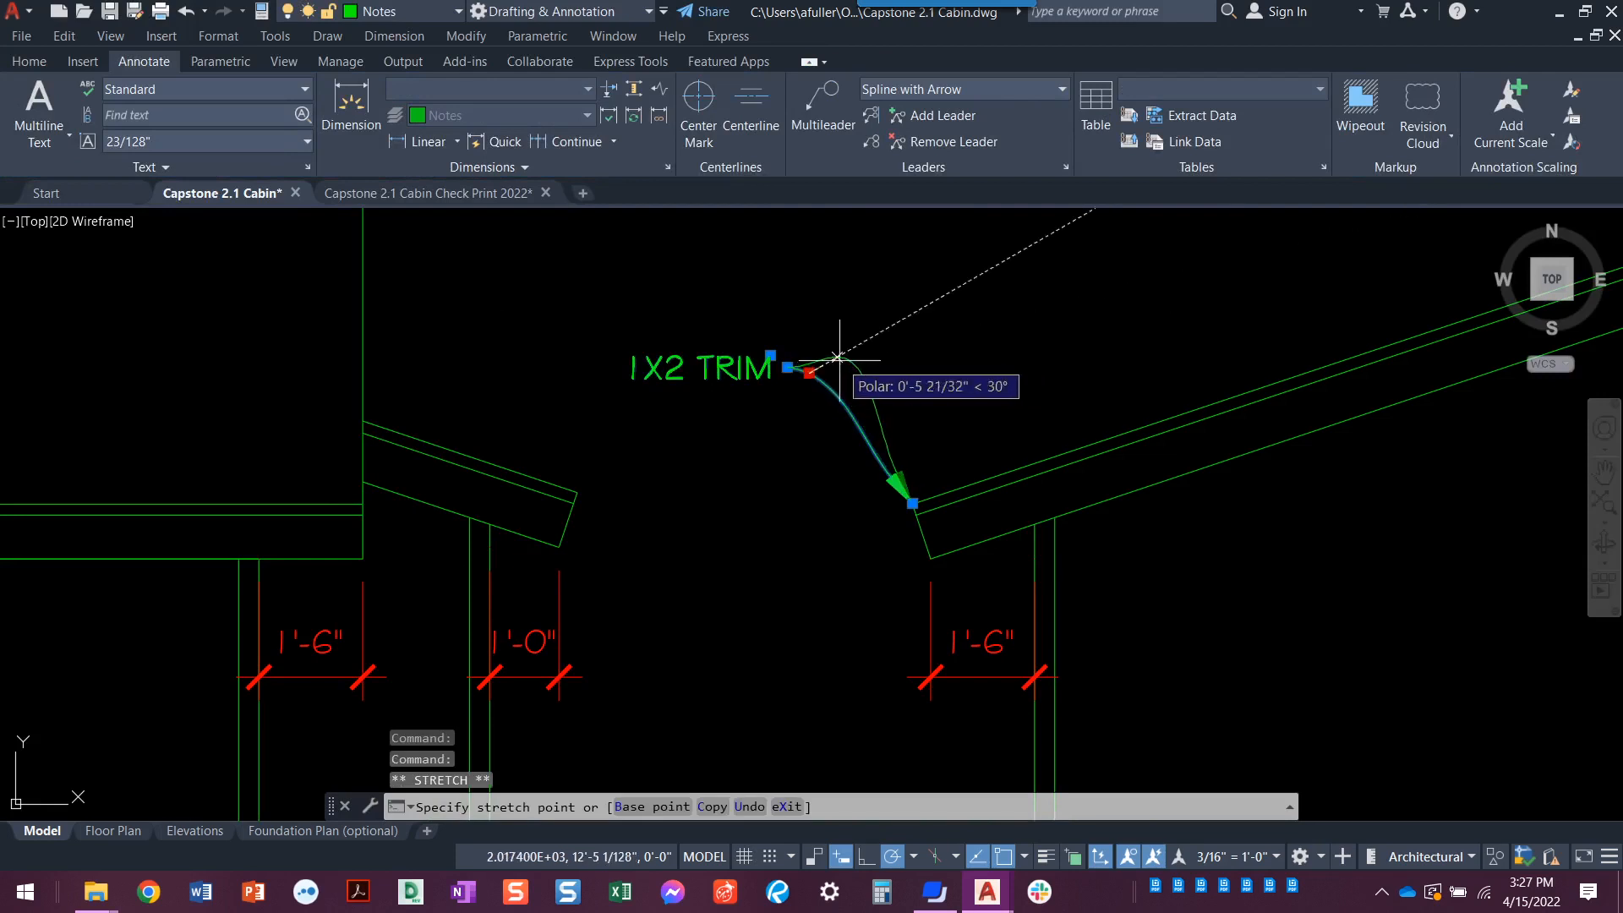
pyautogui.click(847, 363)
pyautogui.click(783, 366)
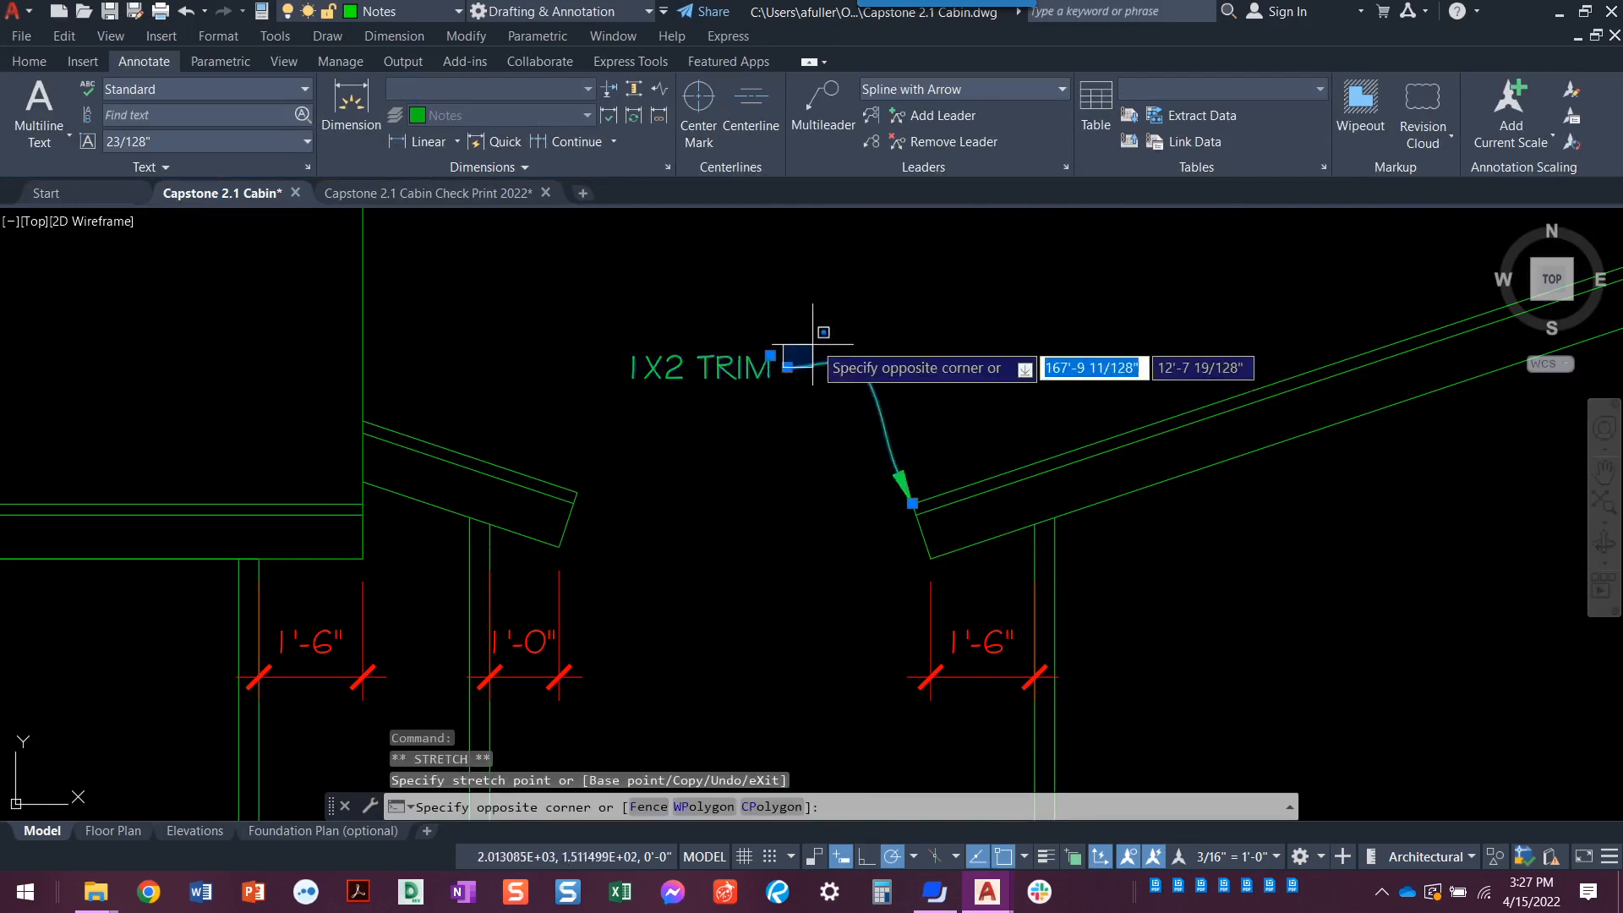
pyautogui.click(787, 367)
pyautogui.click(786, 366)
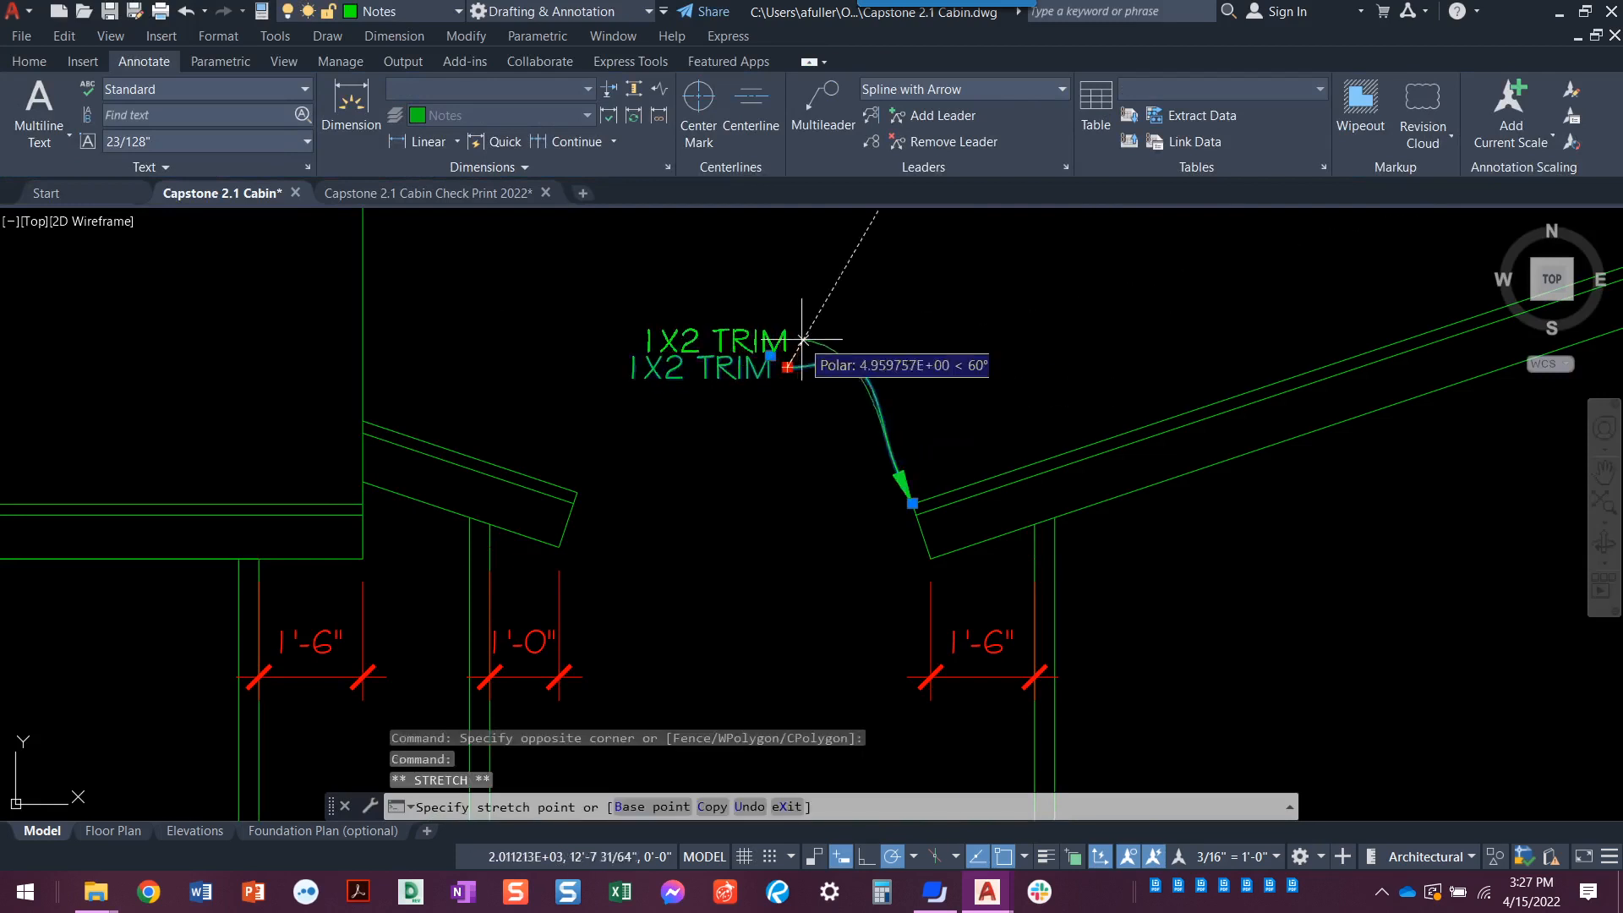
pyautogui.click(807, 336)
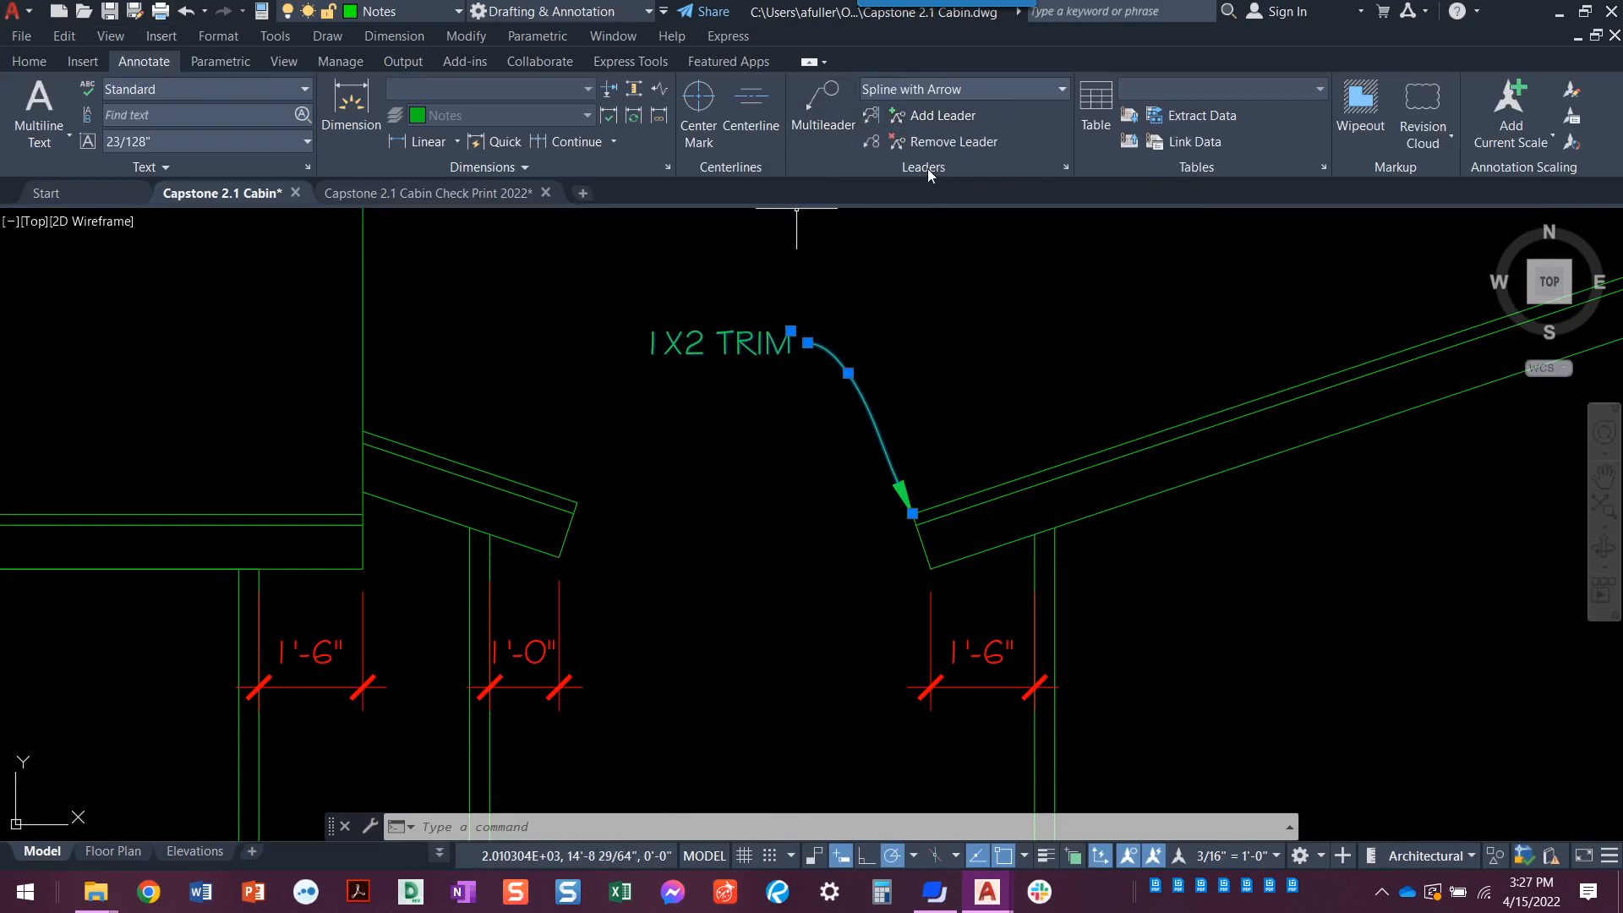
# - Add a second leader from the 1X2 TRIM note to the top corner of the left-hand elevation's eave
pyautogui.click(941, 118)
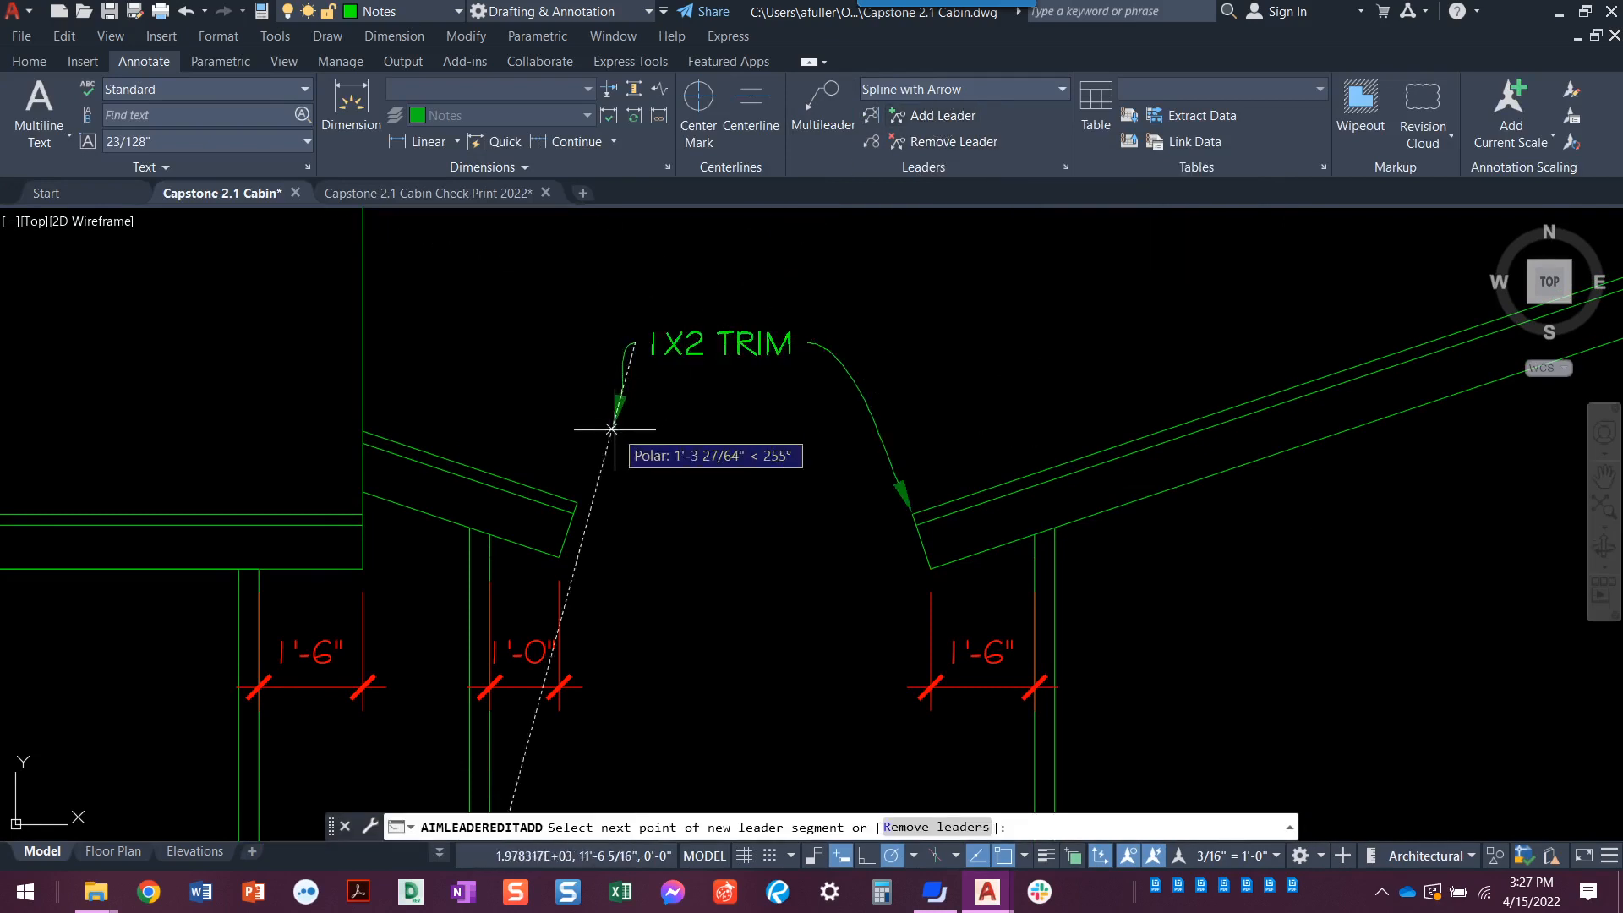
pyautogui.click(578, 501)
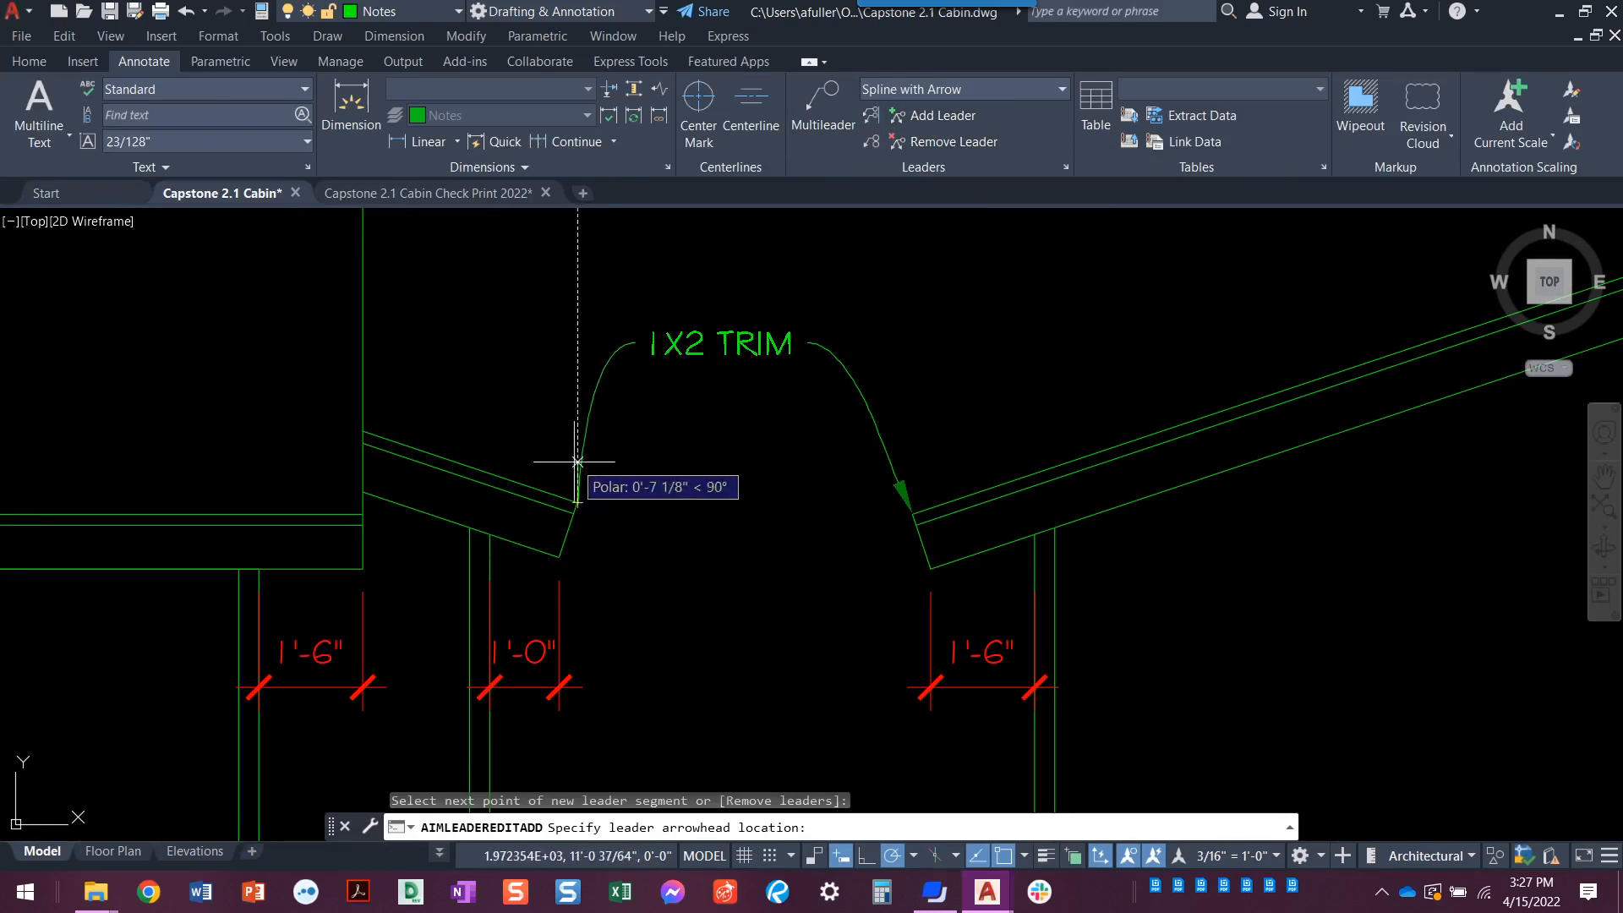
pyautogui.press('Escape')
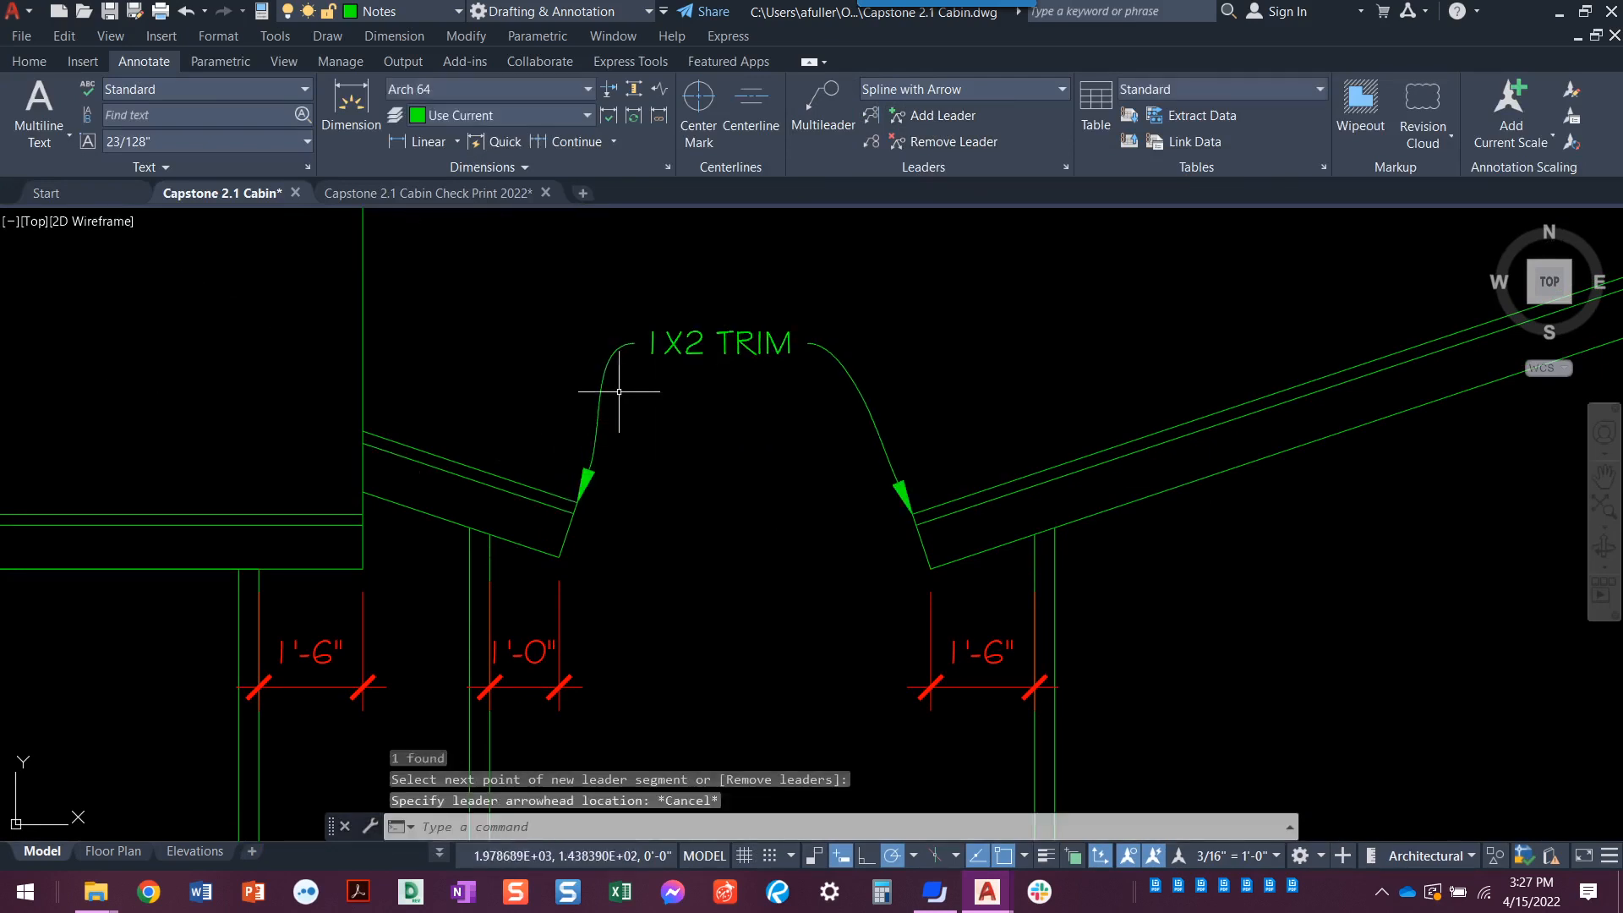
pyautogui.scroll(2, 642, 516)
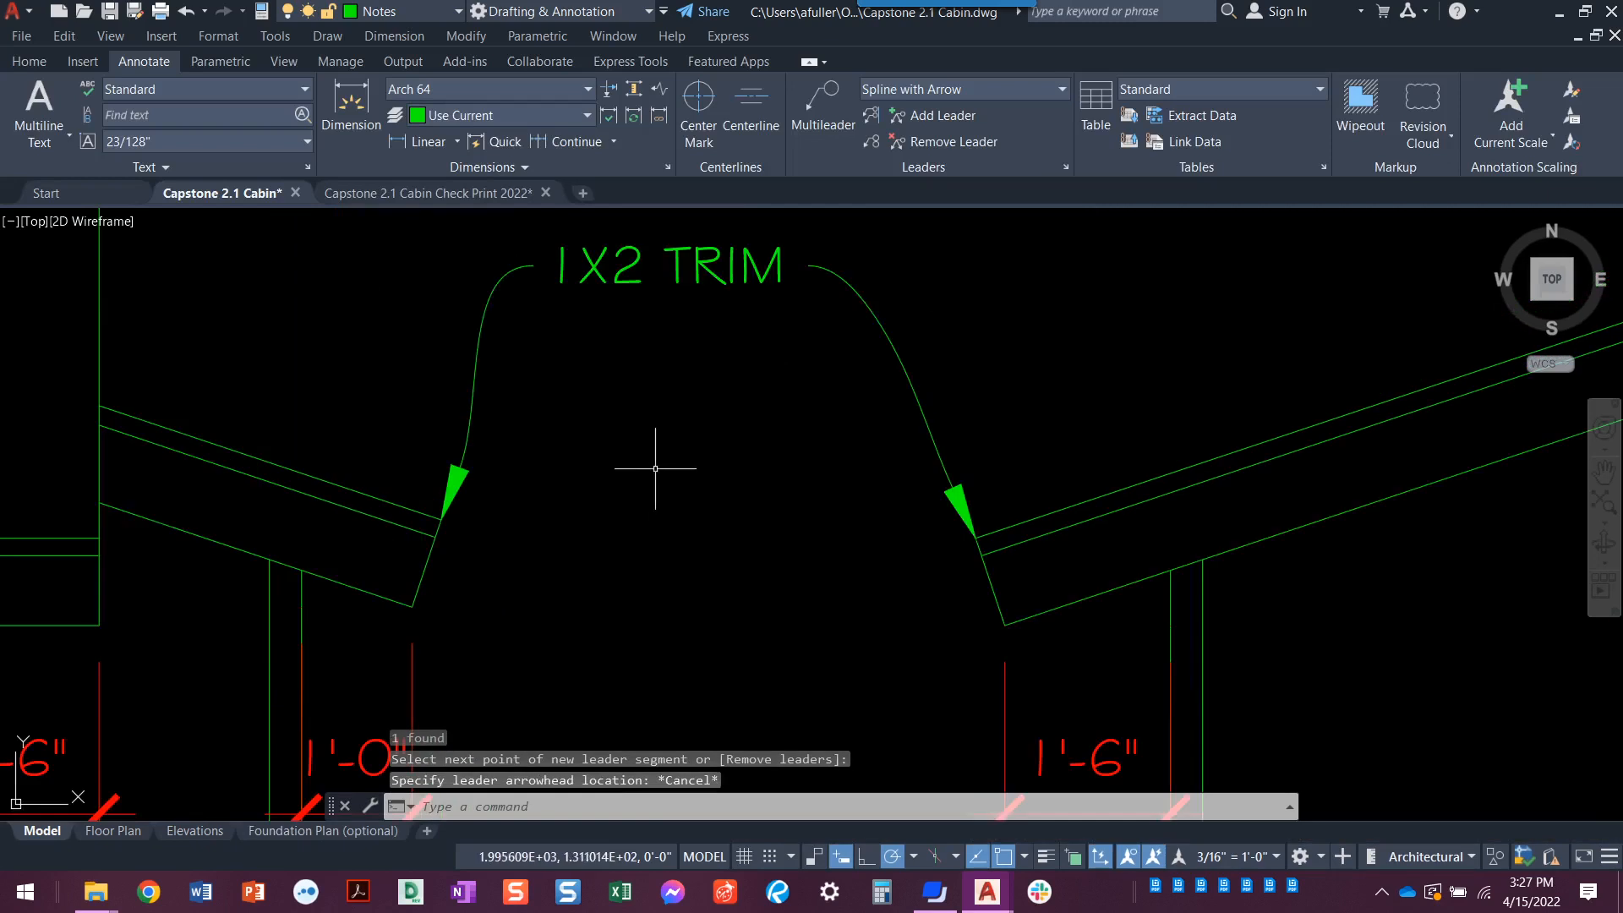
pyautogui.click(695, 295)
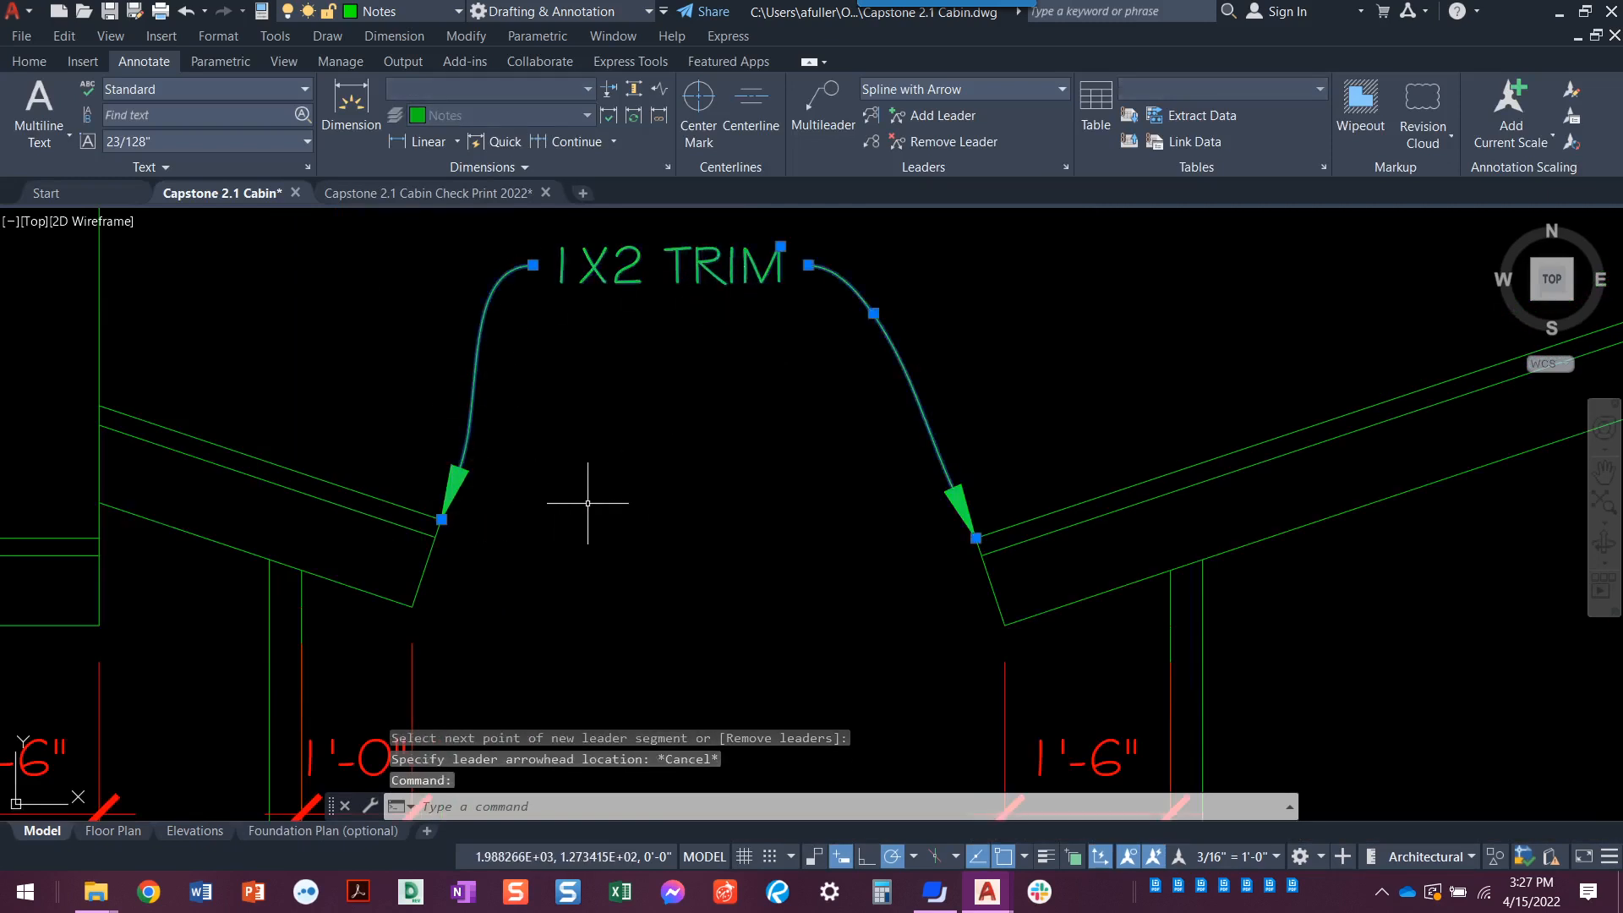
pyautogui.press('Escape')
pyautogui.press('Escape')
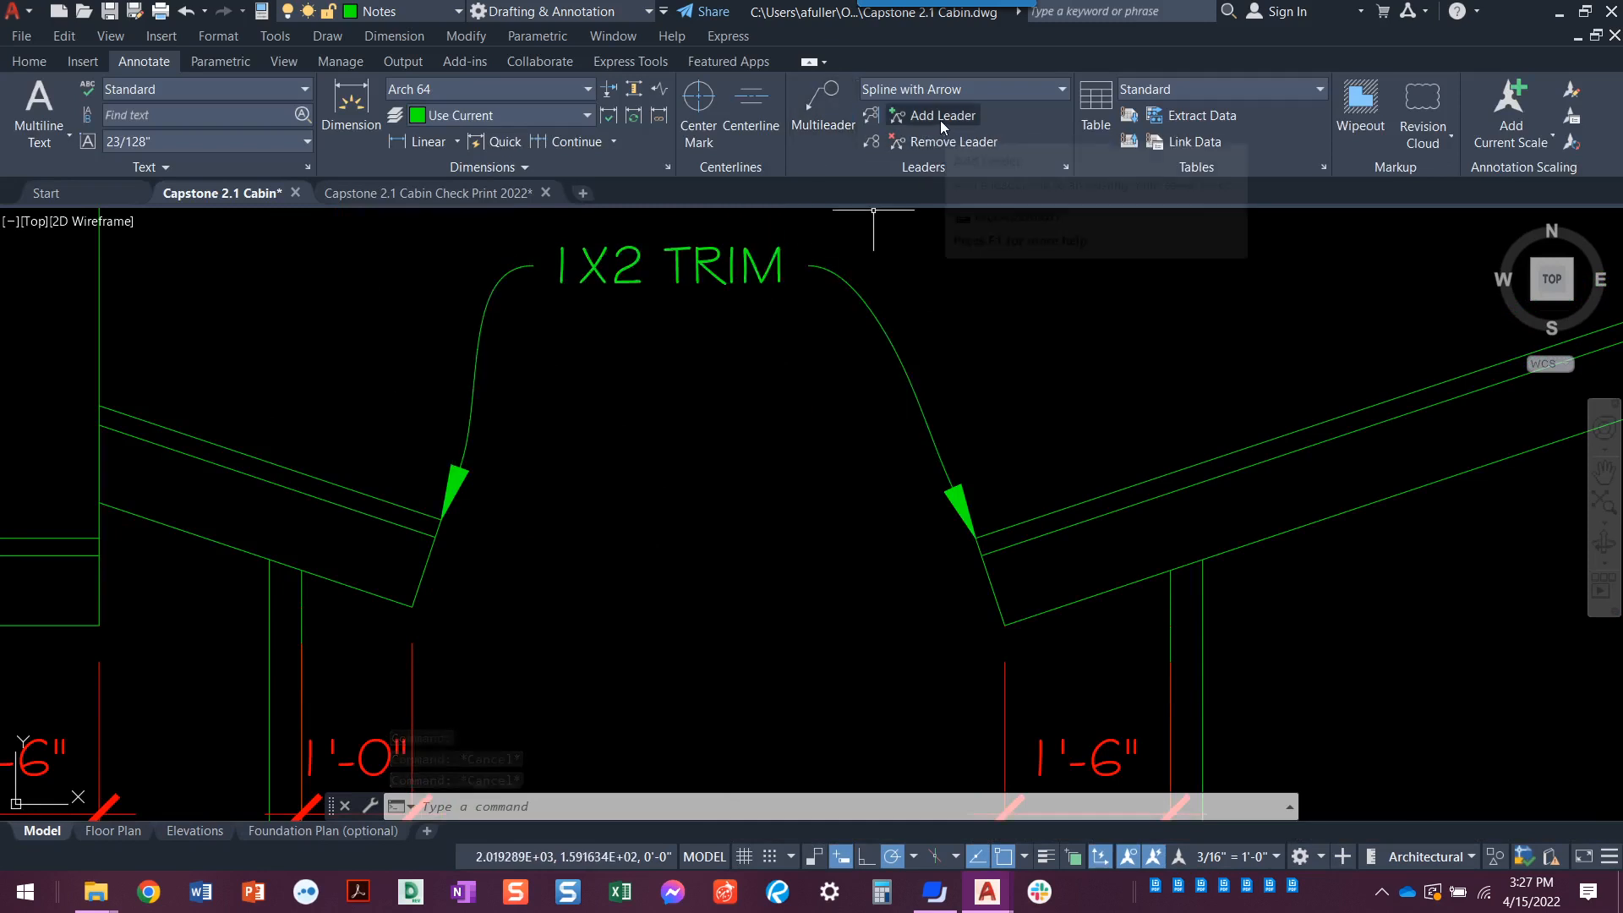
pyautogui.press('Escape')
pyautogui.scroll(-4, 768, 479)
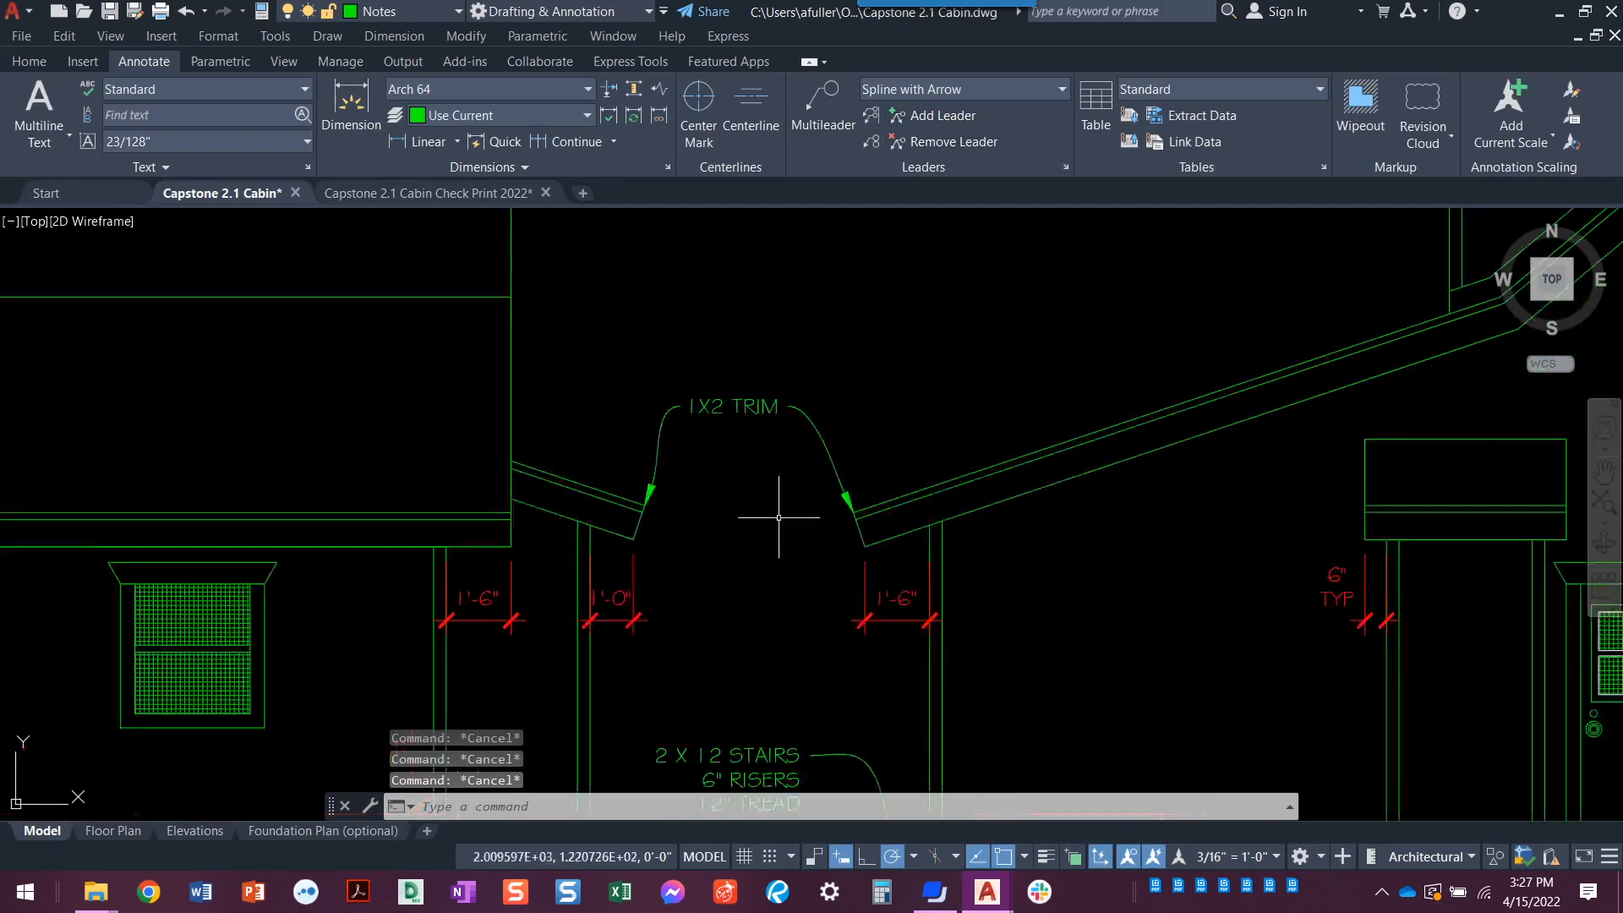
# - Switch to the Capstone 2.1 Cabin Check Print 2022 drawing and examine the 1 X 2 TRIM and 2 X 10 RAFTERS leader notes
pyautogui.click(496, 194)
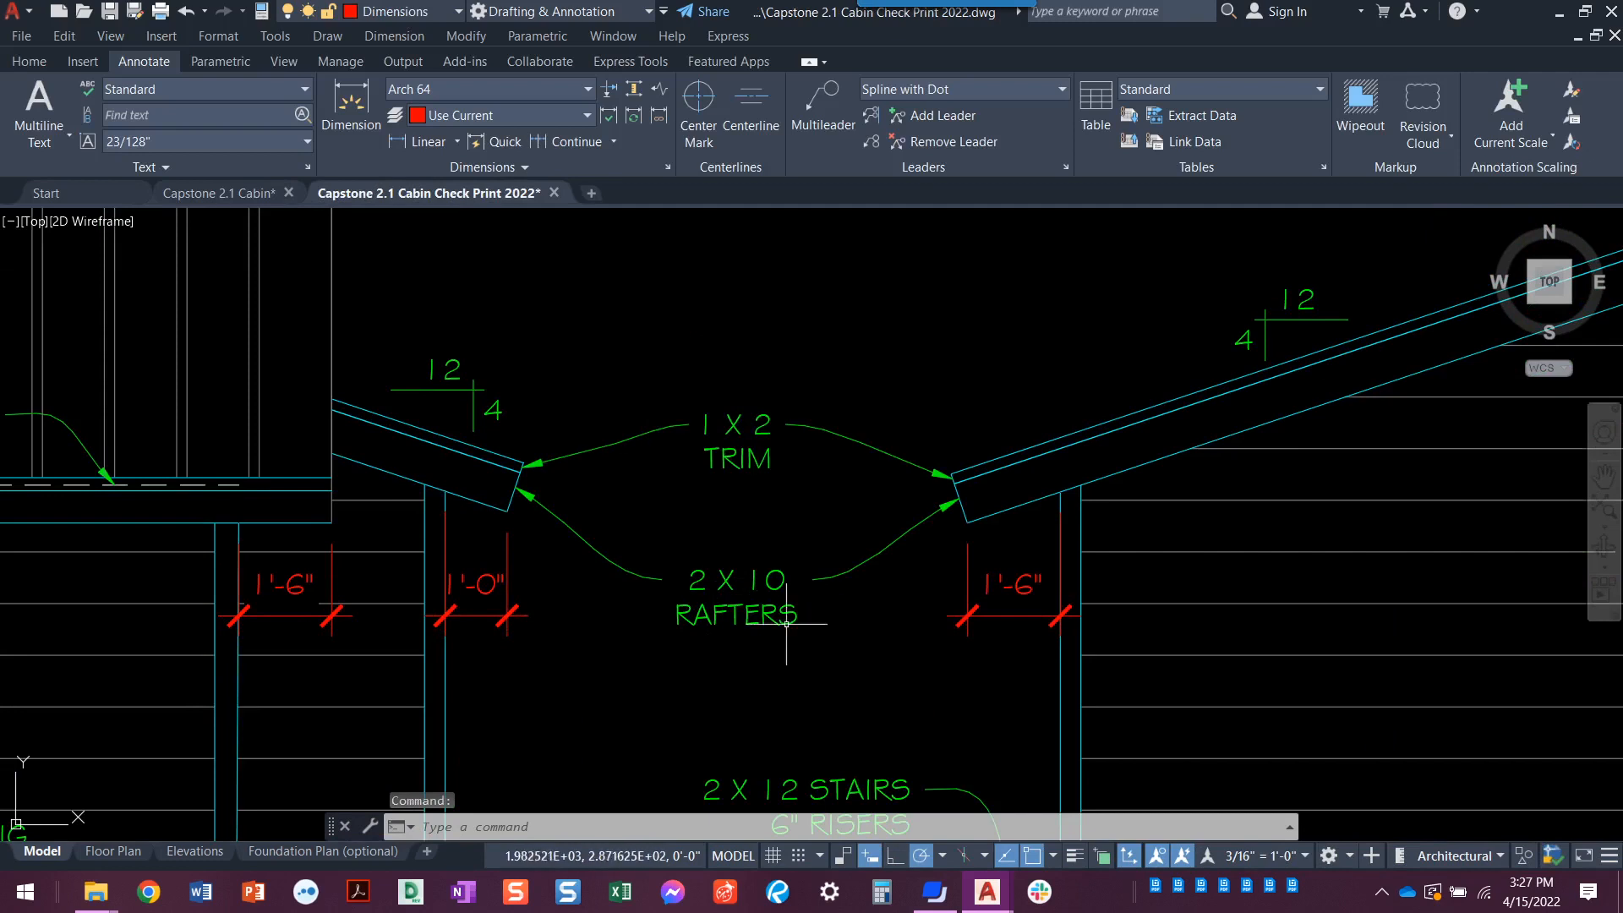
pyautogui.scroll(-3, 617, 650)
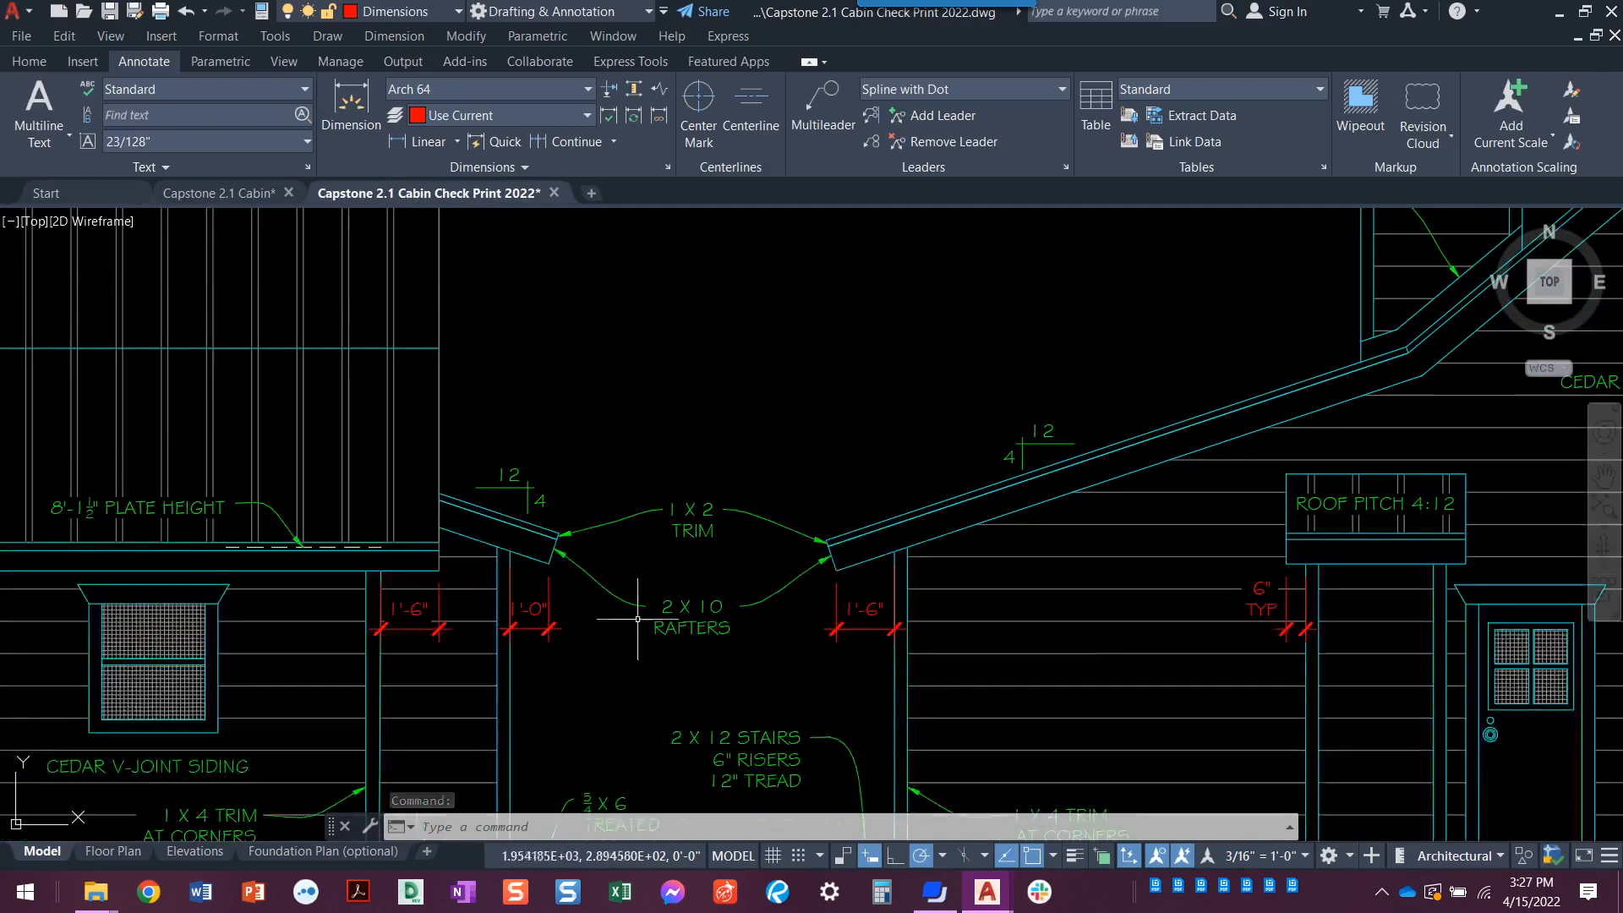
pyautogui.scroll(4, 701, 513)
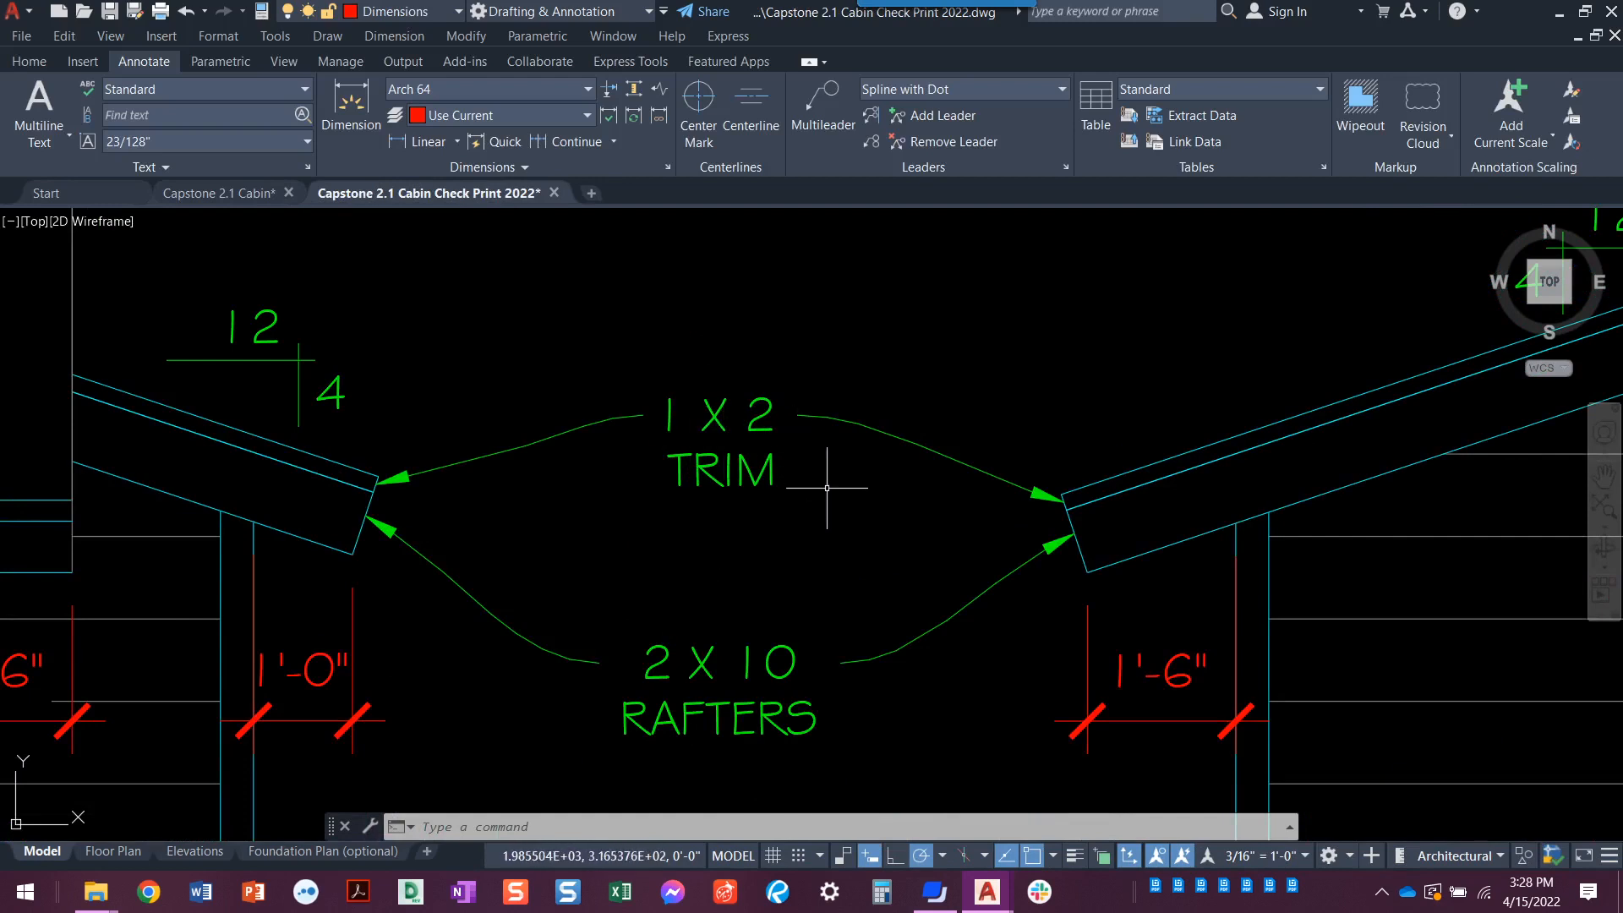
pyautogui.press('Escape')
pyautogui.press('Escape')
# - Examine the check print's 4:12 roof pitch symbol above the right-hand elevation's low roof, checking its vertical and horizontal lines
pyautogui.scroll(-2, 667, 507)
pyautogui.scroll(-2, 888, 502)
pyautogui.moveTo(901, 496)
pyautogui.mouseDown(button='middle')
pyautogui.moveTo(334, 655)
pyautogui.moveTo(355, 643)
pyautogui.mouseUp(button='middle')
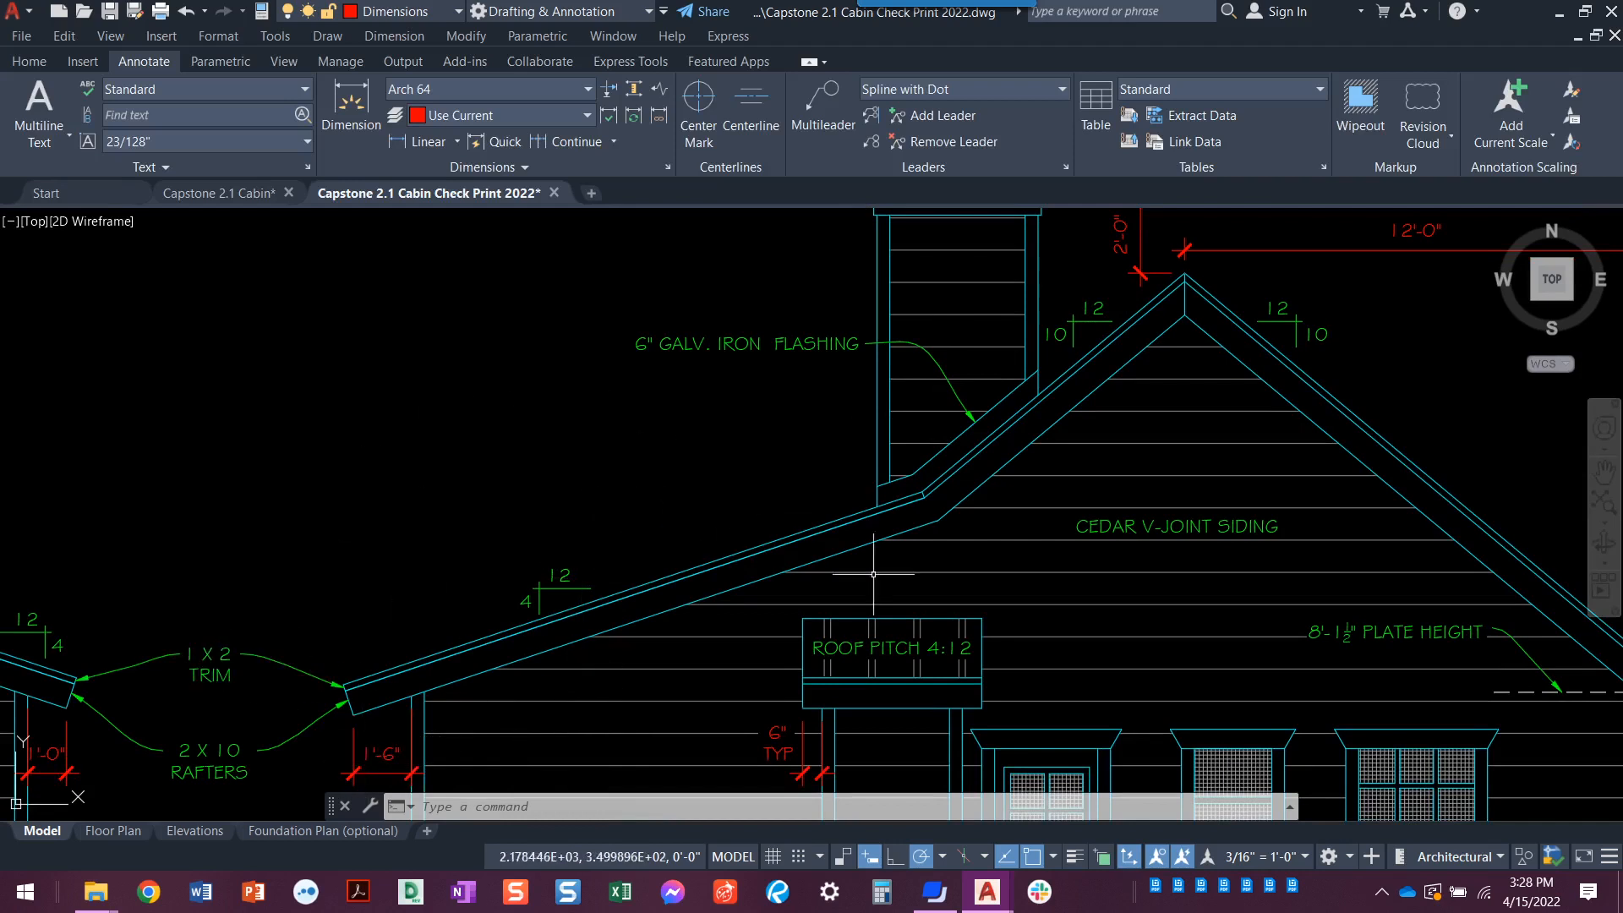
pyautogui.moveTo(775, 418); pyautogui.dragTo(662, 409, button='middle')
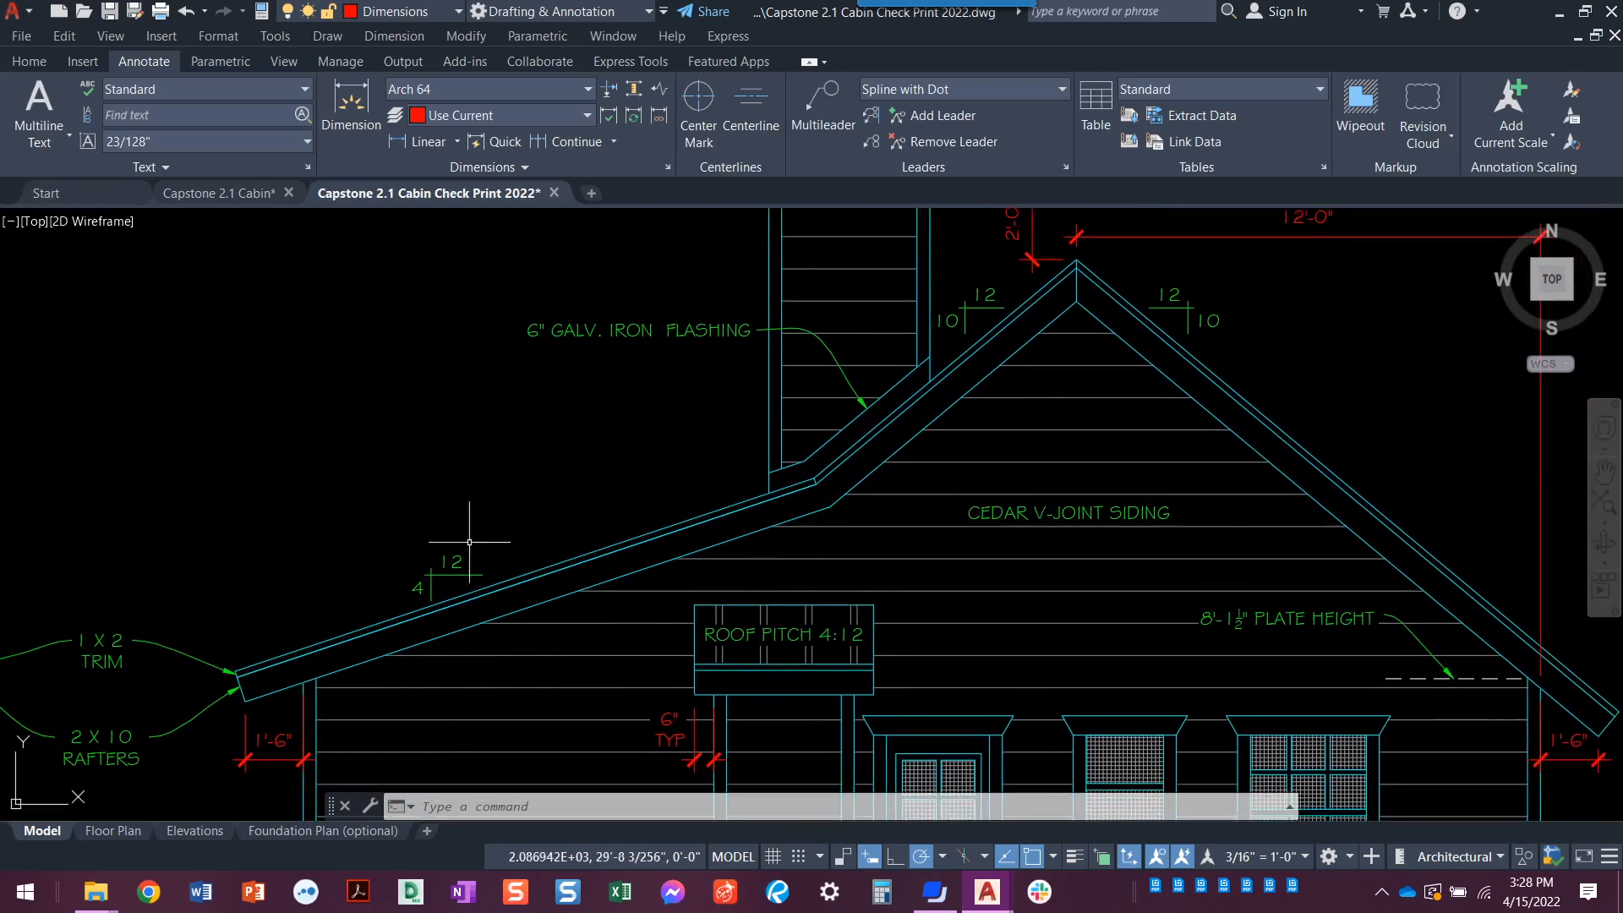
pyautogui.scroll(2, 441, 571)
pyautogui.scroll(3, 441, 571)
pyautogui.moveTo(435, 572); pyautogui.dragTo(426, 497, button='middle')
pyautogui.scroll(2, 427, 497)
pyautogui.click(470, 410)
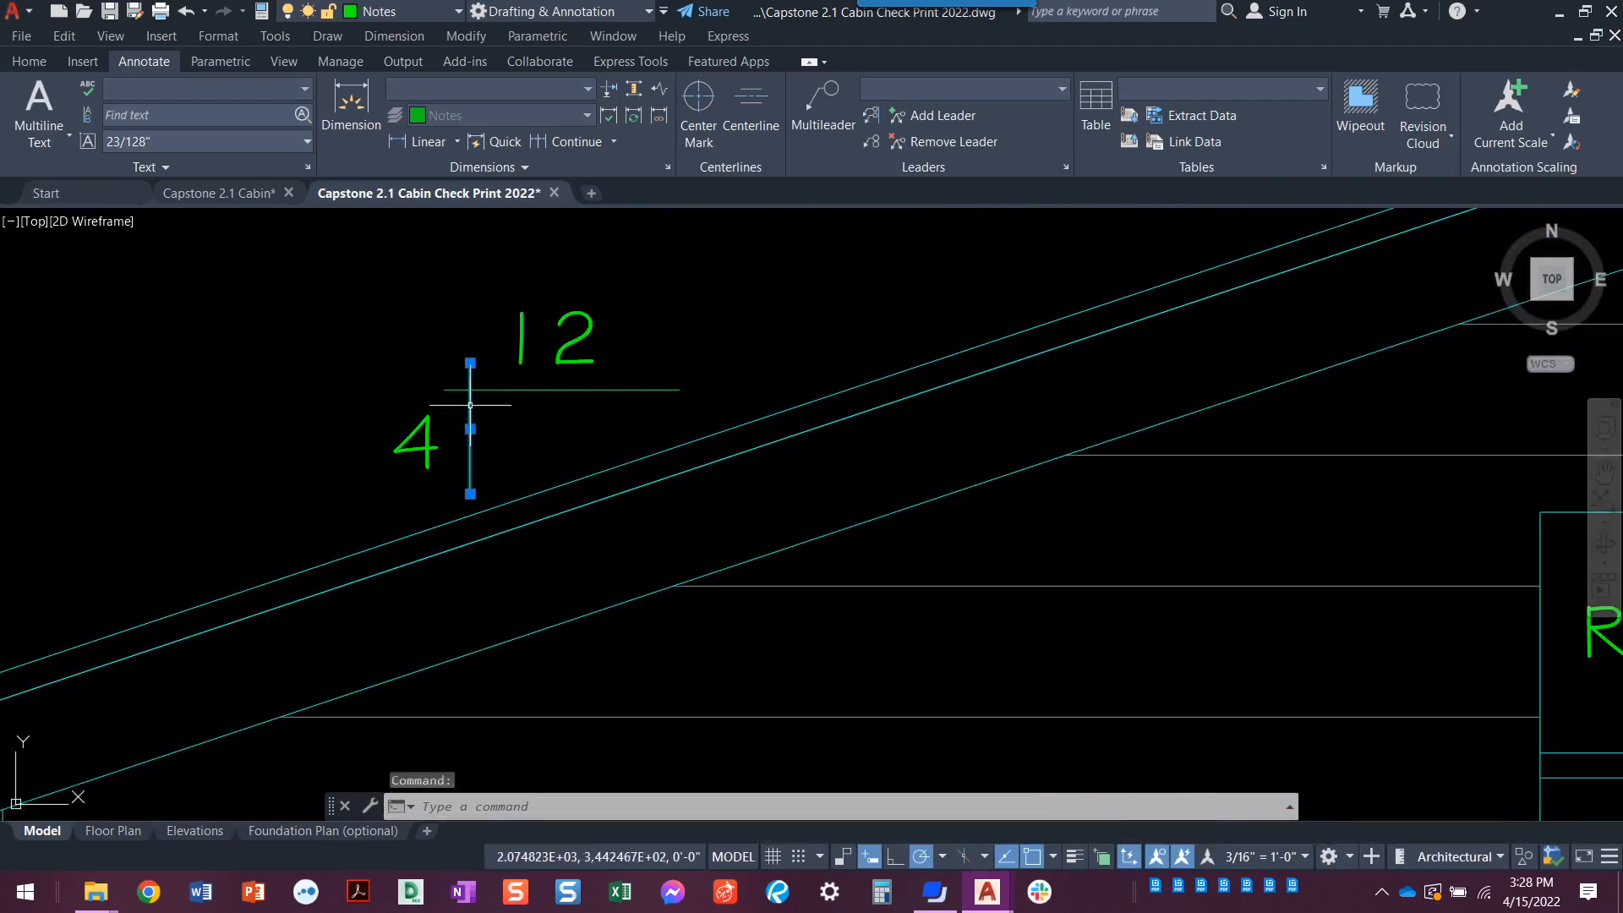
pyautogui.press('Escape')
pyautogui.press('Escape')
pyautogui.click(582, 389)
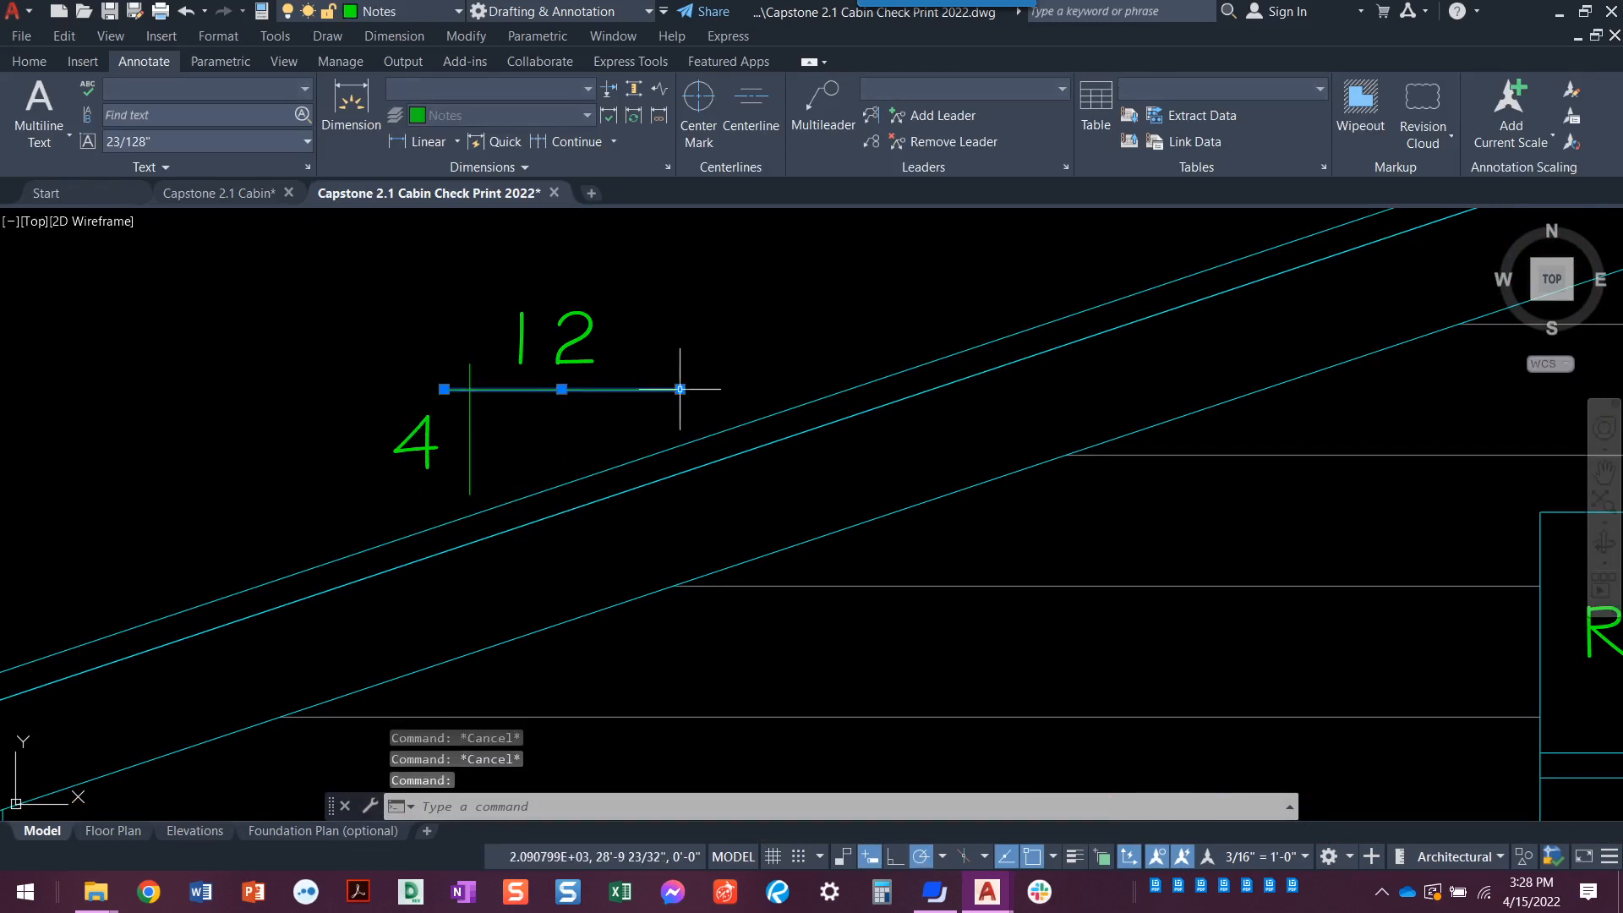
pyautogui.press('Escape')
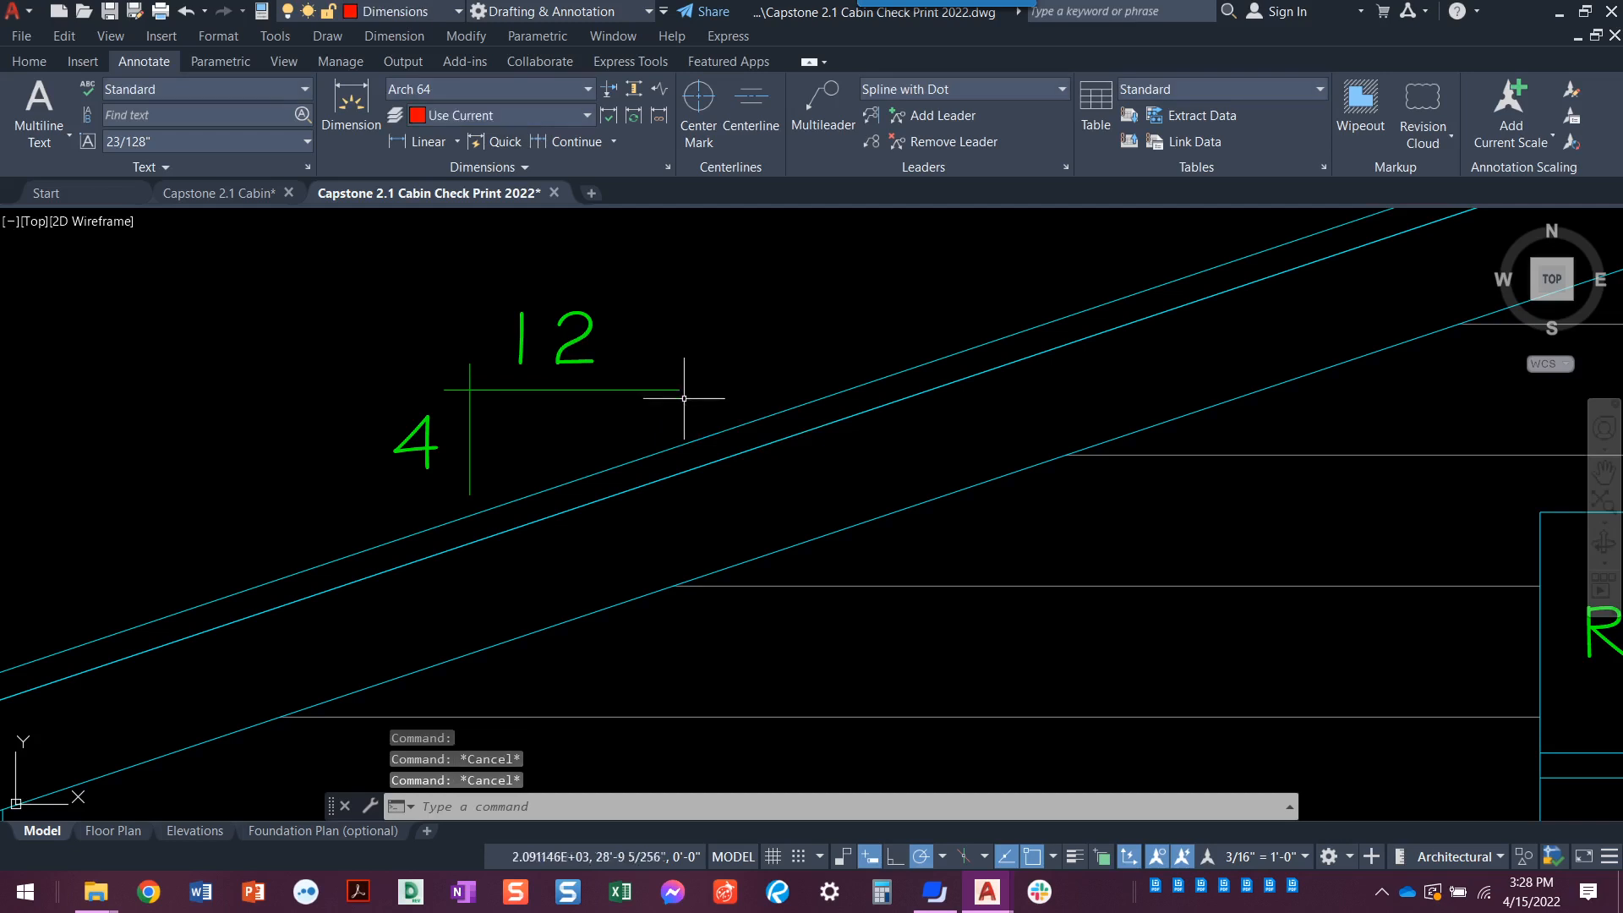
# - Switch to the Capstone 2.1 Cabin drawing and draw a 10-inch vertical line above the right-hand elevation's low roof
pyautogui.click(245, 193)
pyautogui.scroll(-3, 833, 550)
pyautogui.scroll(5, 797, 507)
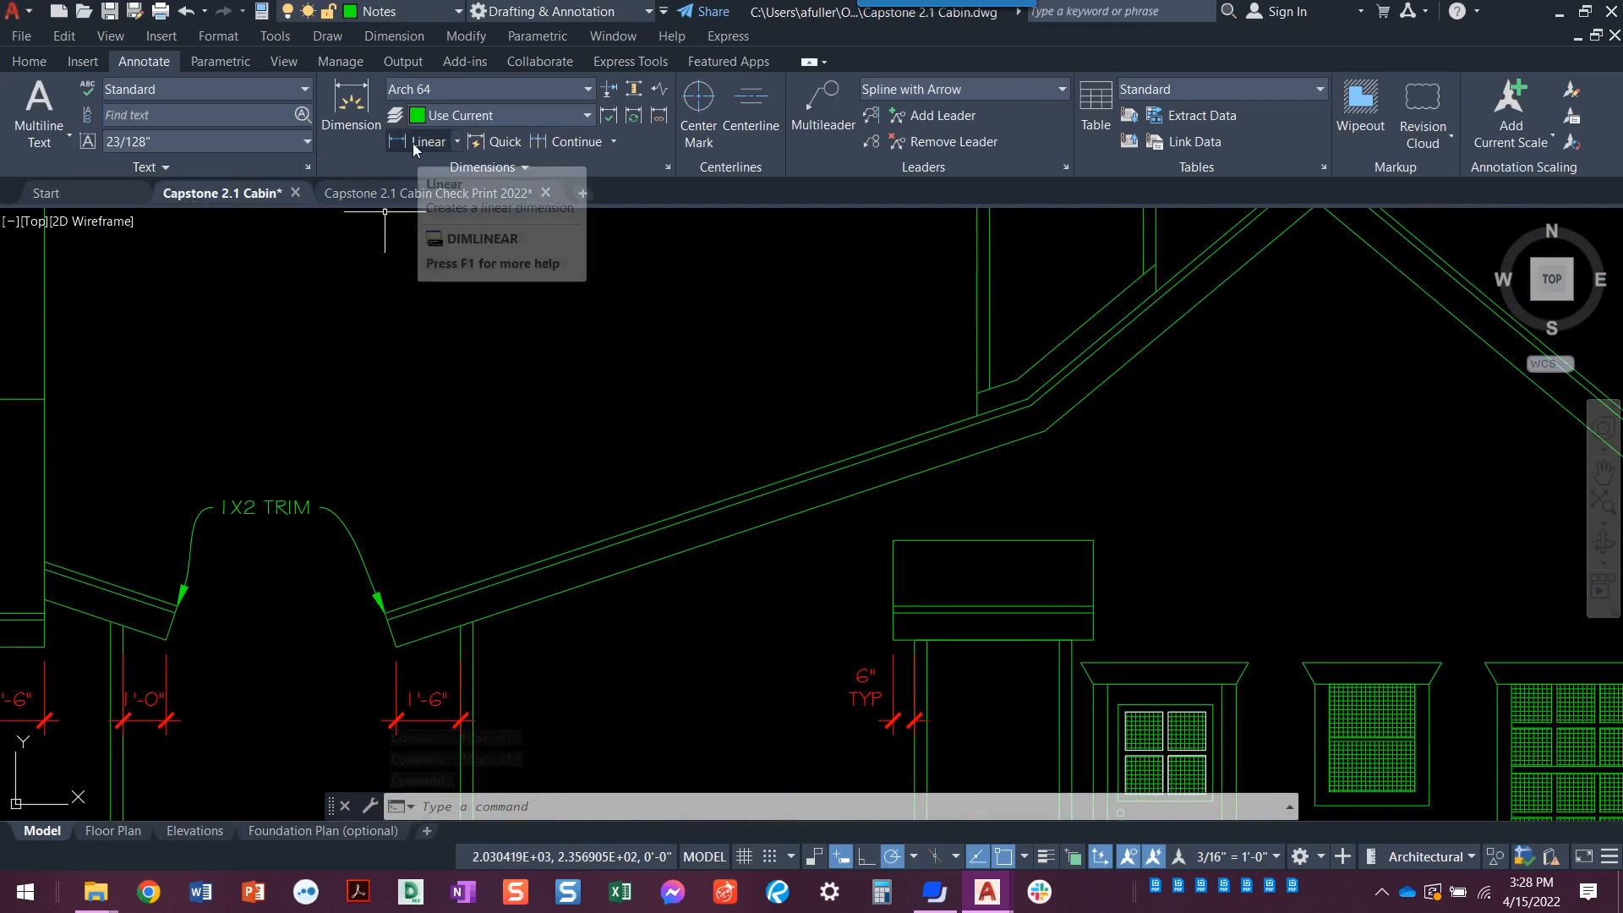
pyautogui.click(27, 61)
pyautogui.click(23, 99)
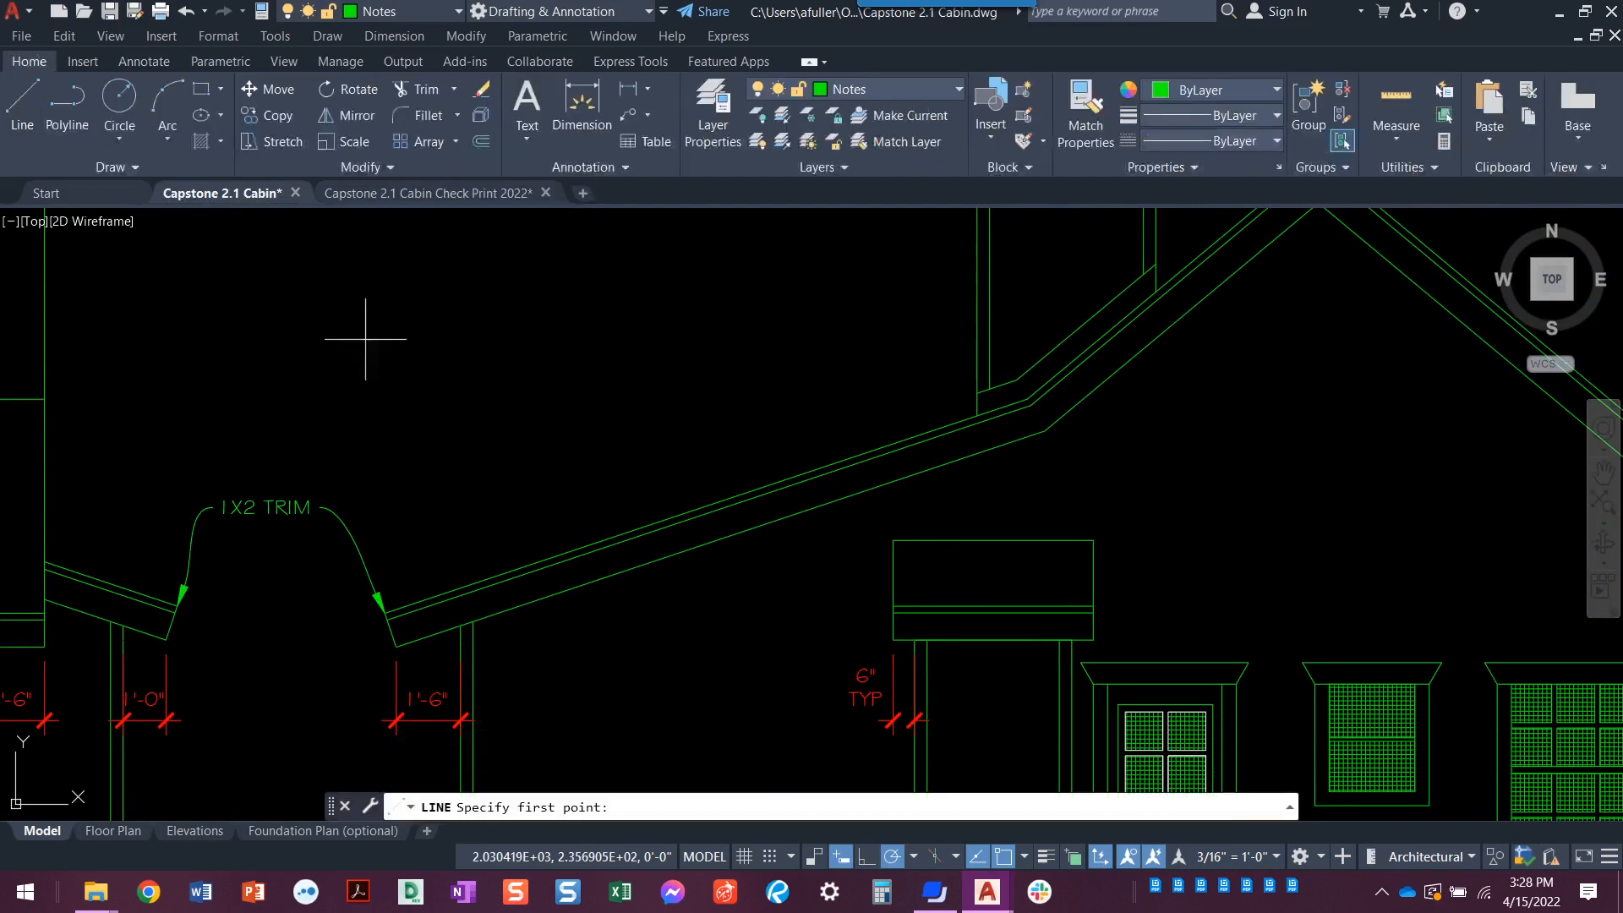
pyautogui.click(558, 502)
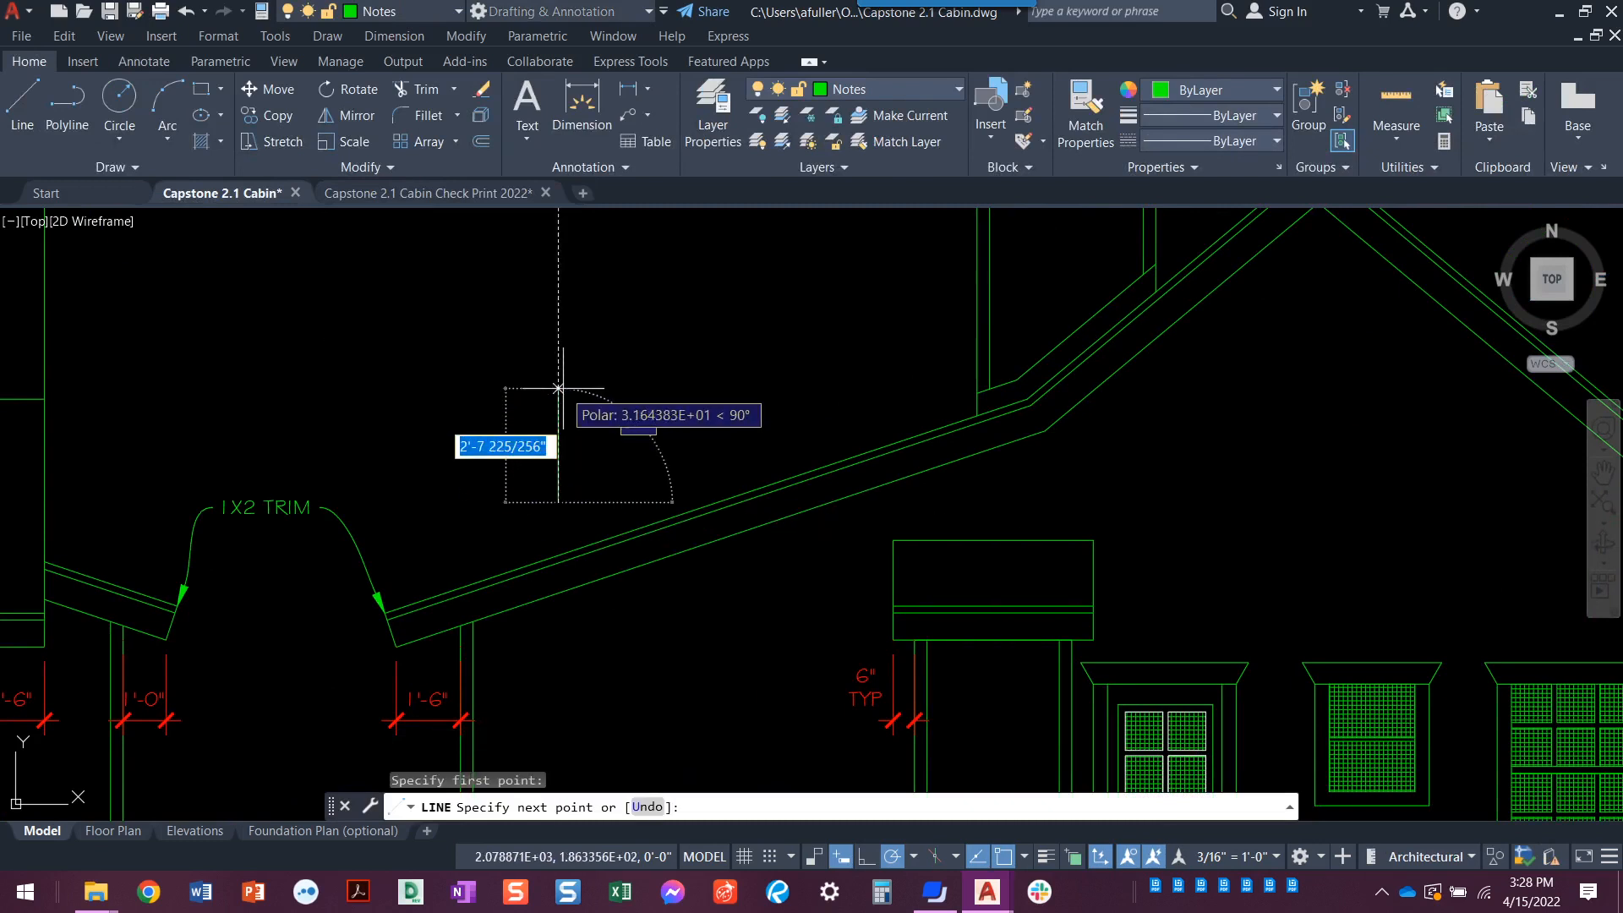
pyautogui.write('10')
pyautogui.press('Return')
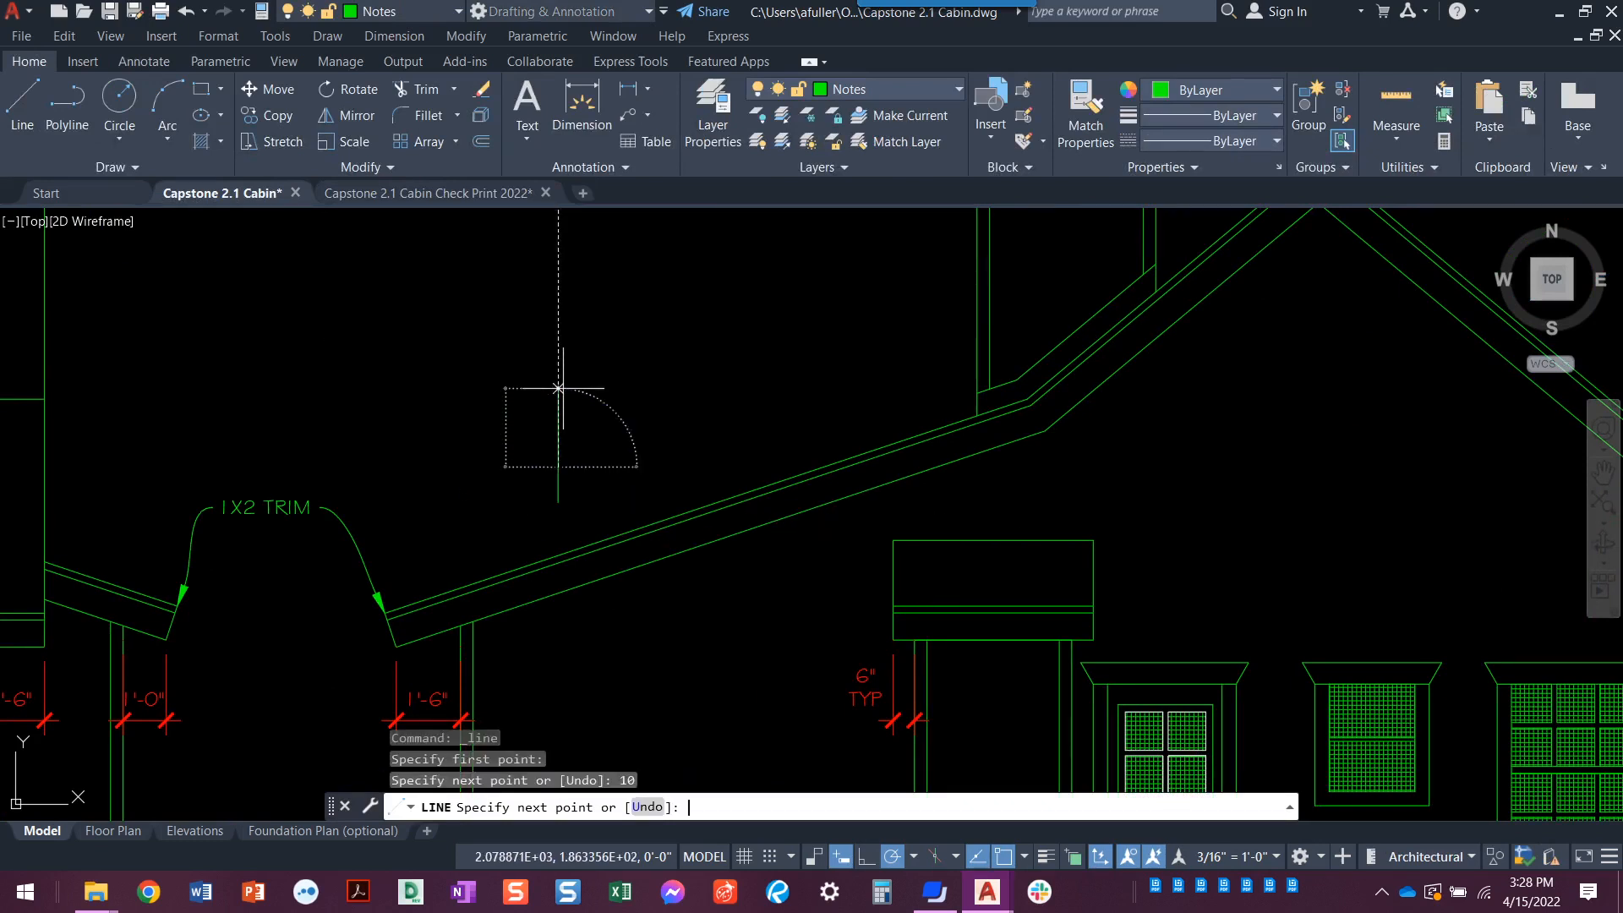
pyautogui.press('Return')
pyautogui.scroll(2, 588, 511)
pyautogui.scroll(3, 584, 490)
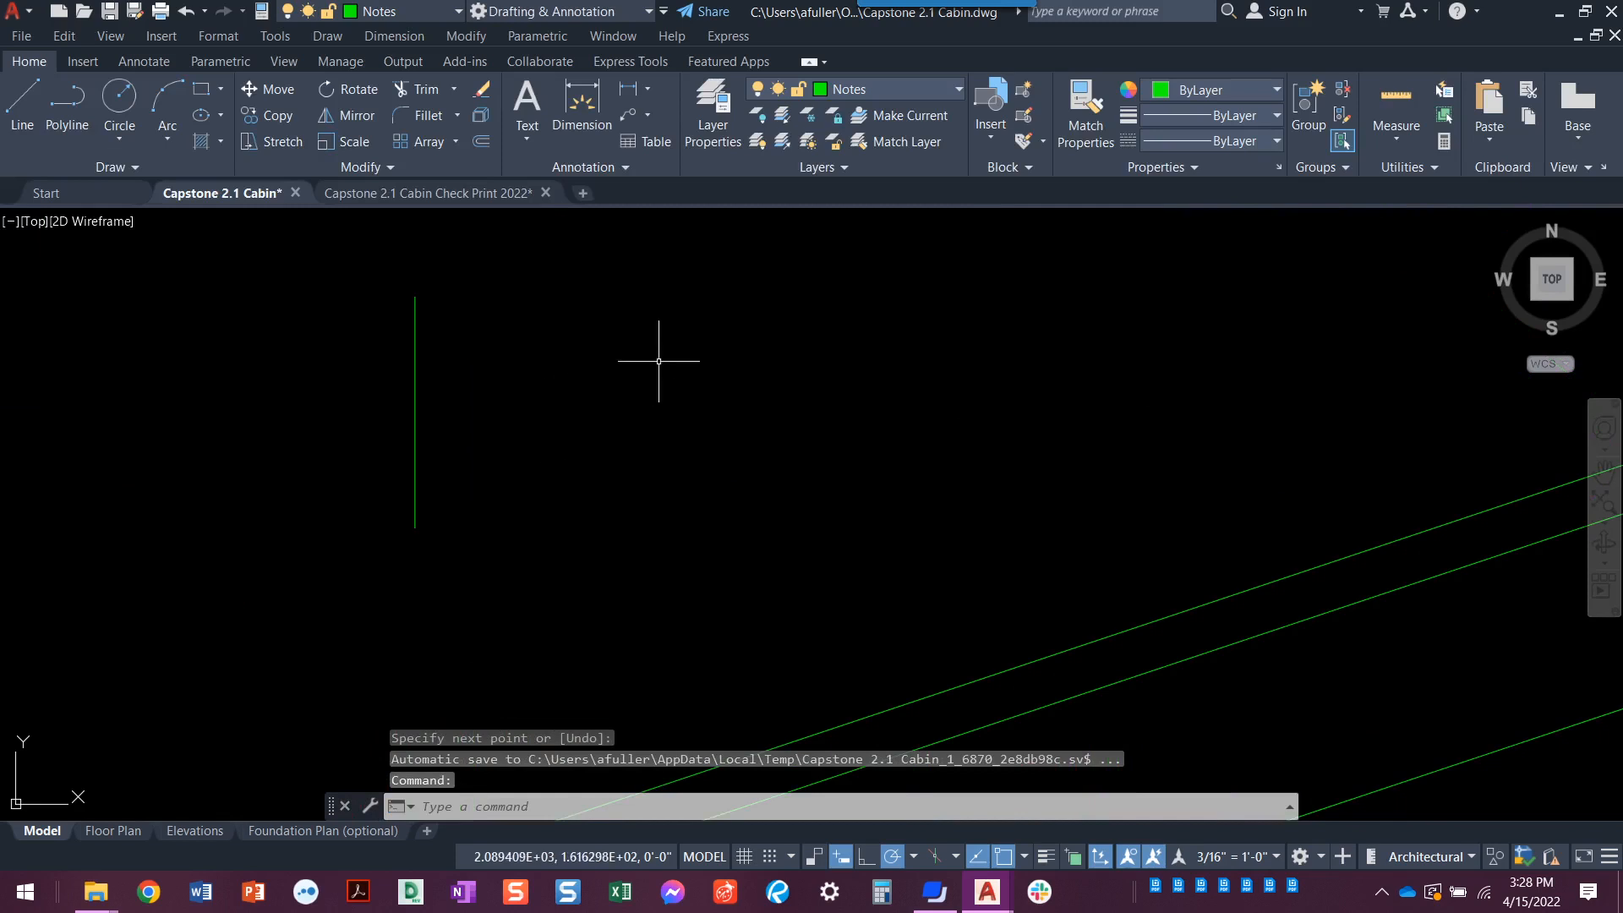
pyautogui.click(685, 343)
pyautogui.press('Escape')
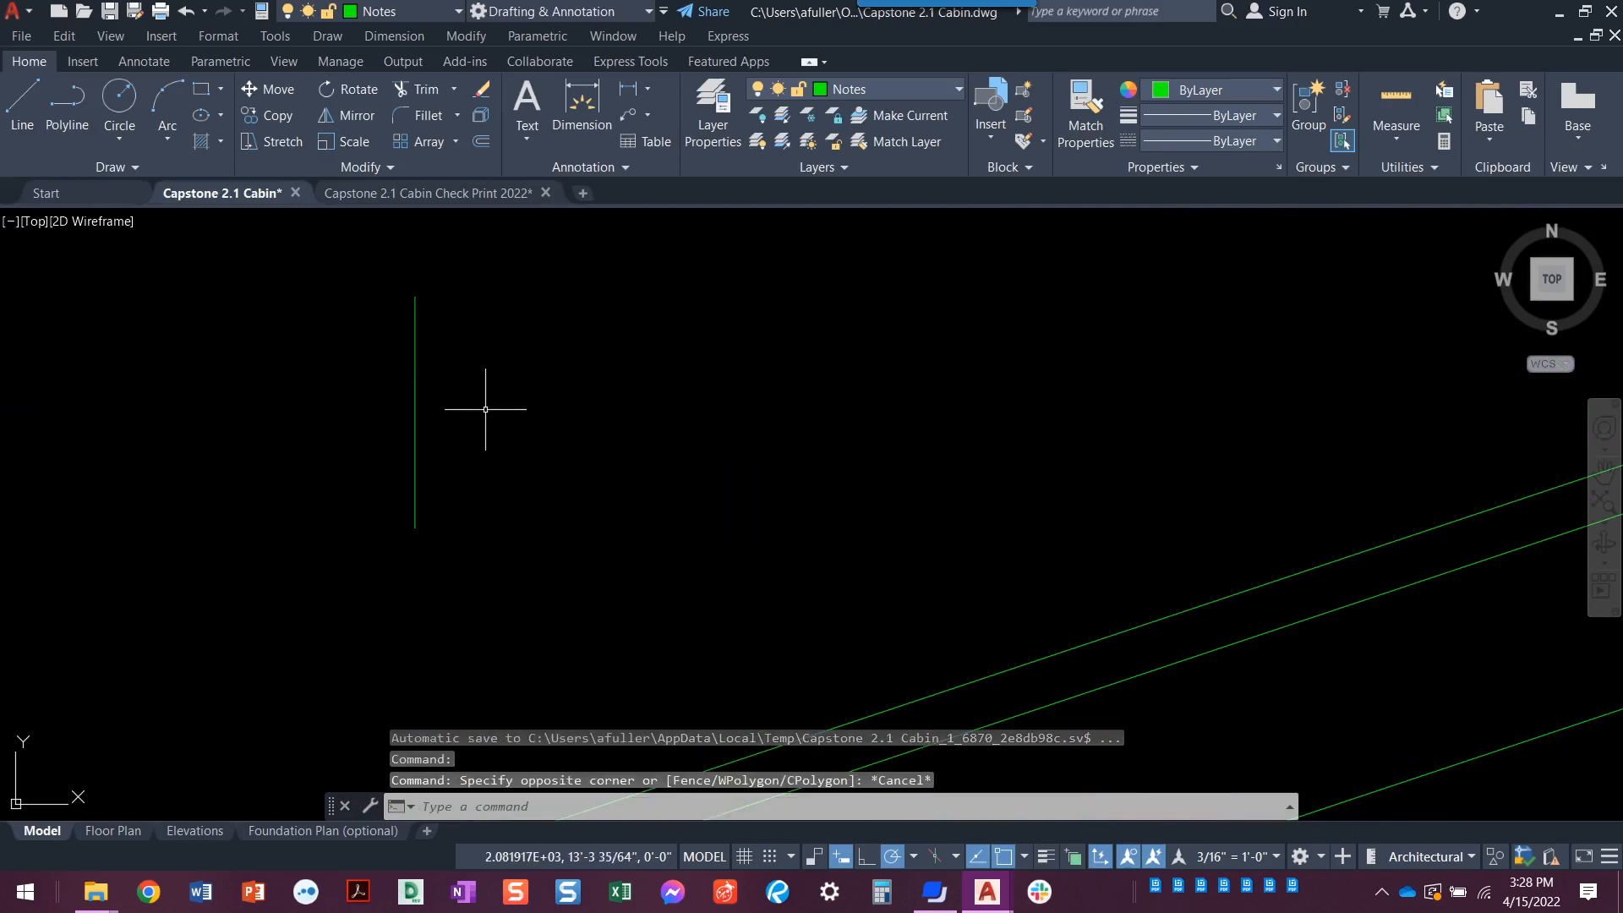
pyautogui.press('Return')
pyautogui.click(681, 342)
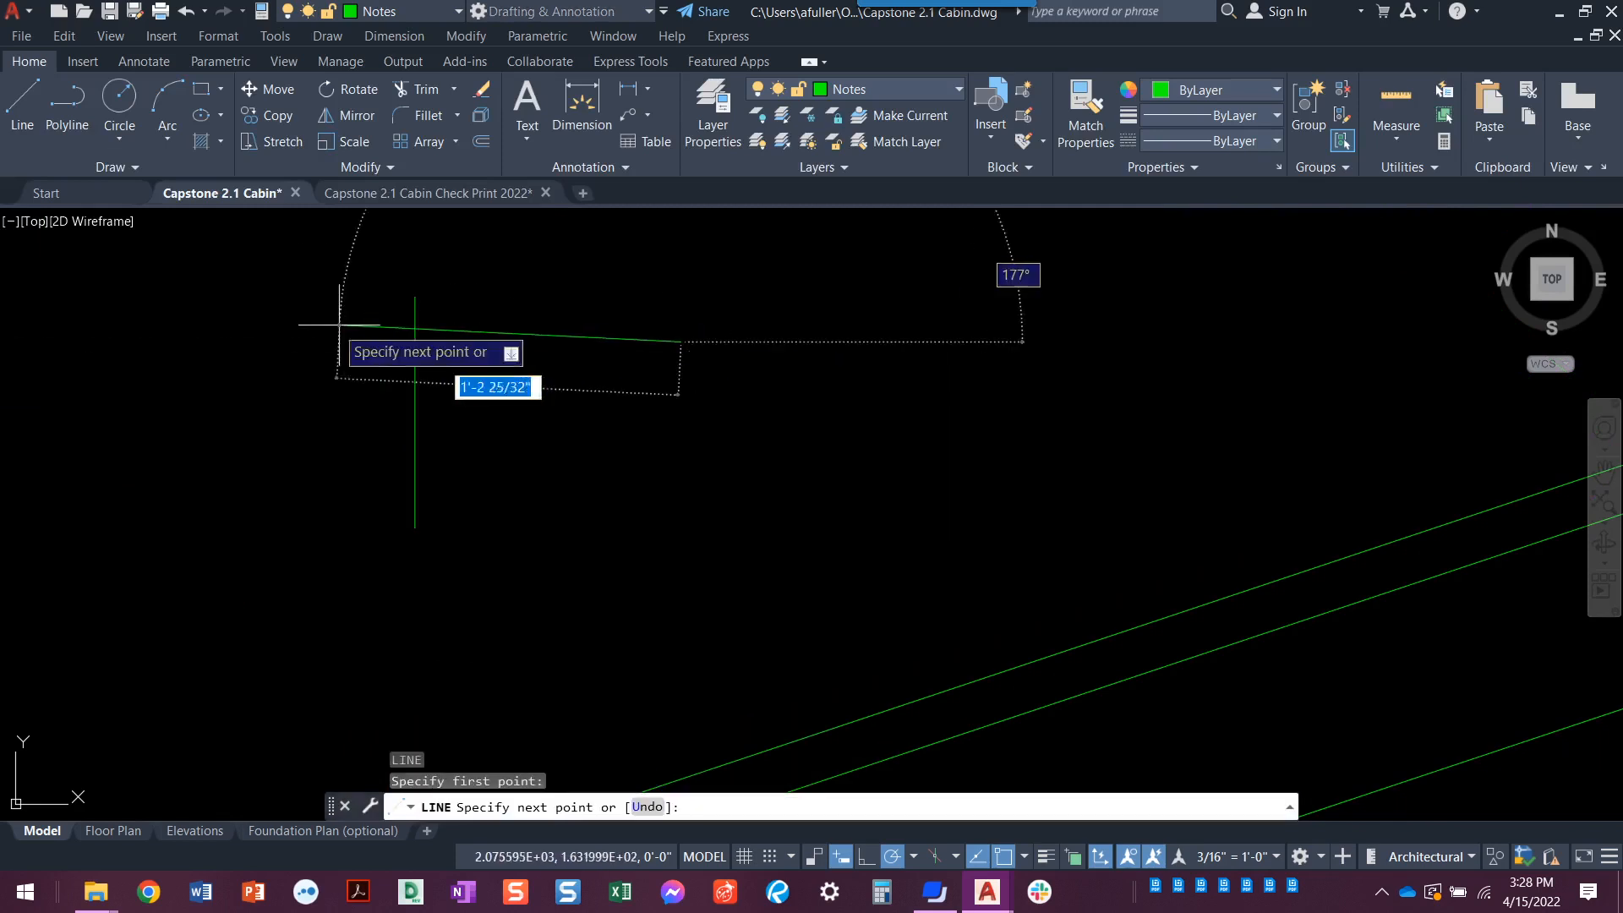
pyautogui.press('Escape')
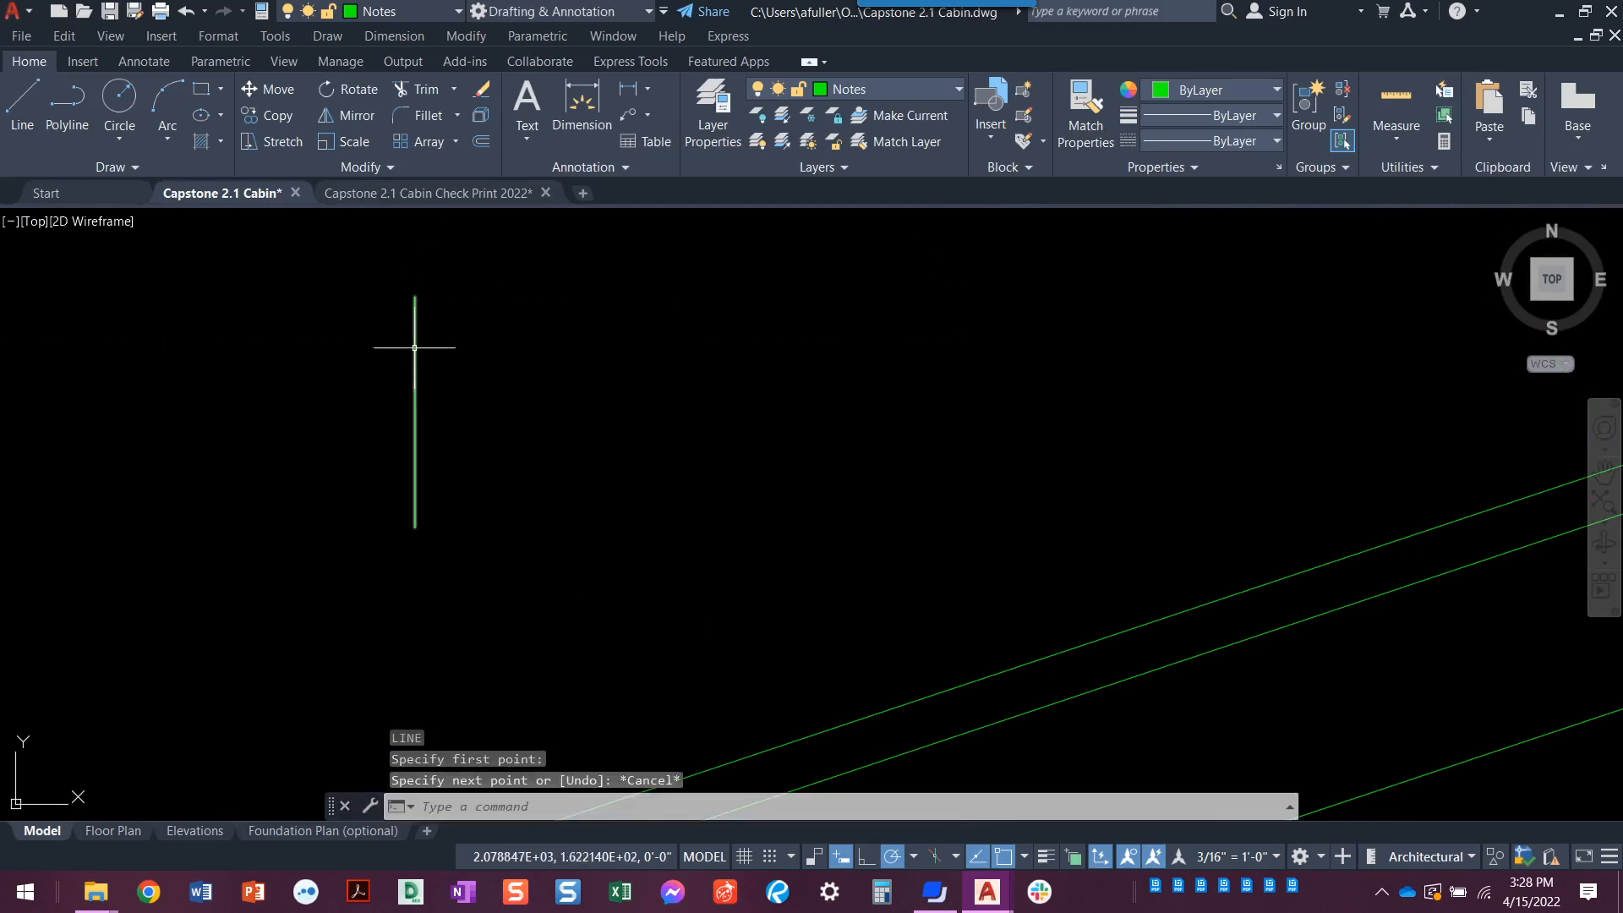
# - Draw a 12-inch horizontal line to the right from the top end of the vertical pitch line
pyautogui.write('L')
pyautogui.press('Return')
pyautogui.click(414, 306)
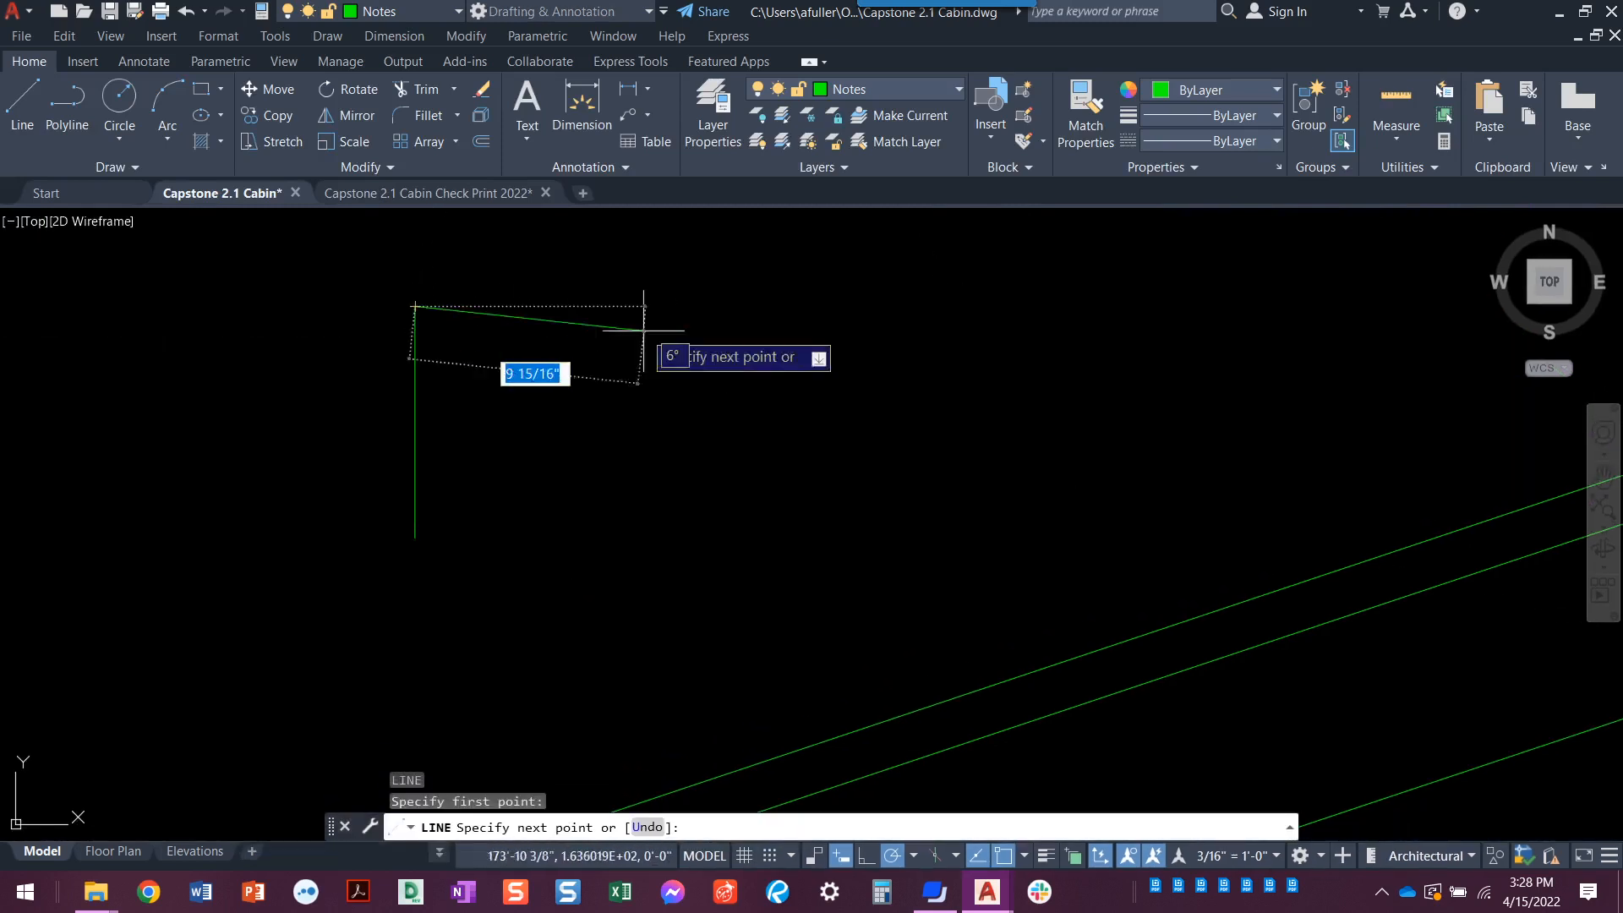
pyautogui.write('12')
pyautogui.press('Return')
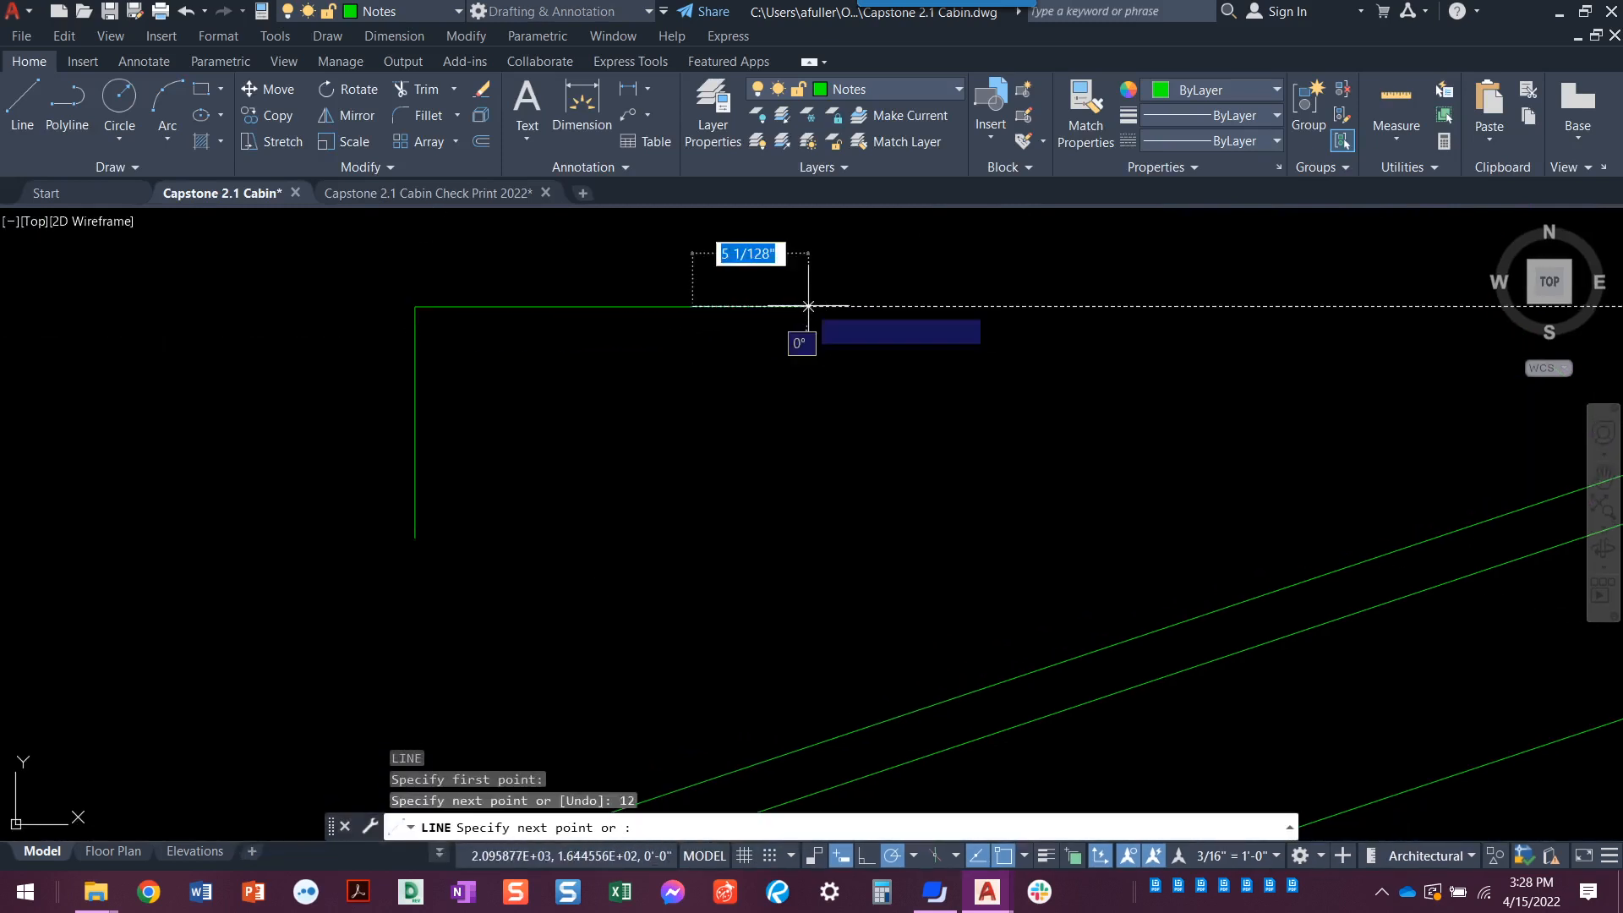
pyautogui.press('Return')
pyautogui.press('Escape')
pyautogui.press('Escape')
pyautogui.press('Escape')
# - Move the horizontal pitch line straight down 1 inch from the top of the vertical line
pyautogui.write('m')
pyautogui.press('Return')
pyautogui.click(659, 282)
pyautogui.click(554, 344)
pyautogui.press('Return')
pyautogui.click(558, 350)
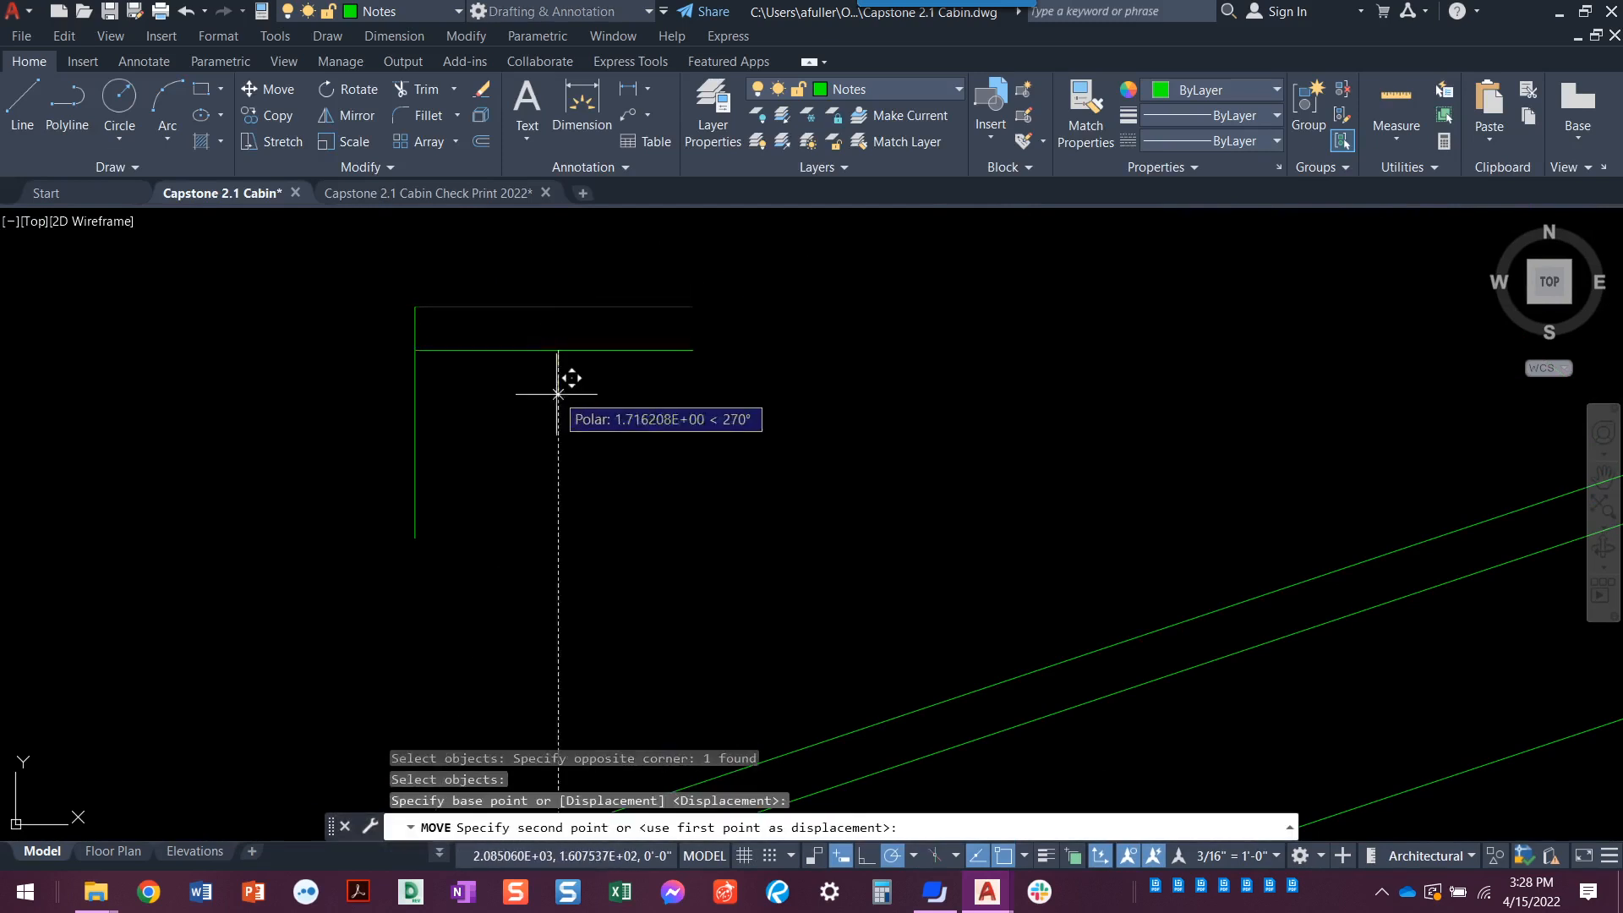
pyautogui.write('1')
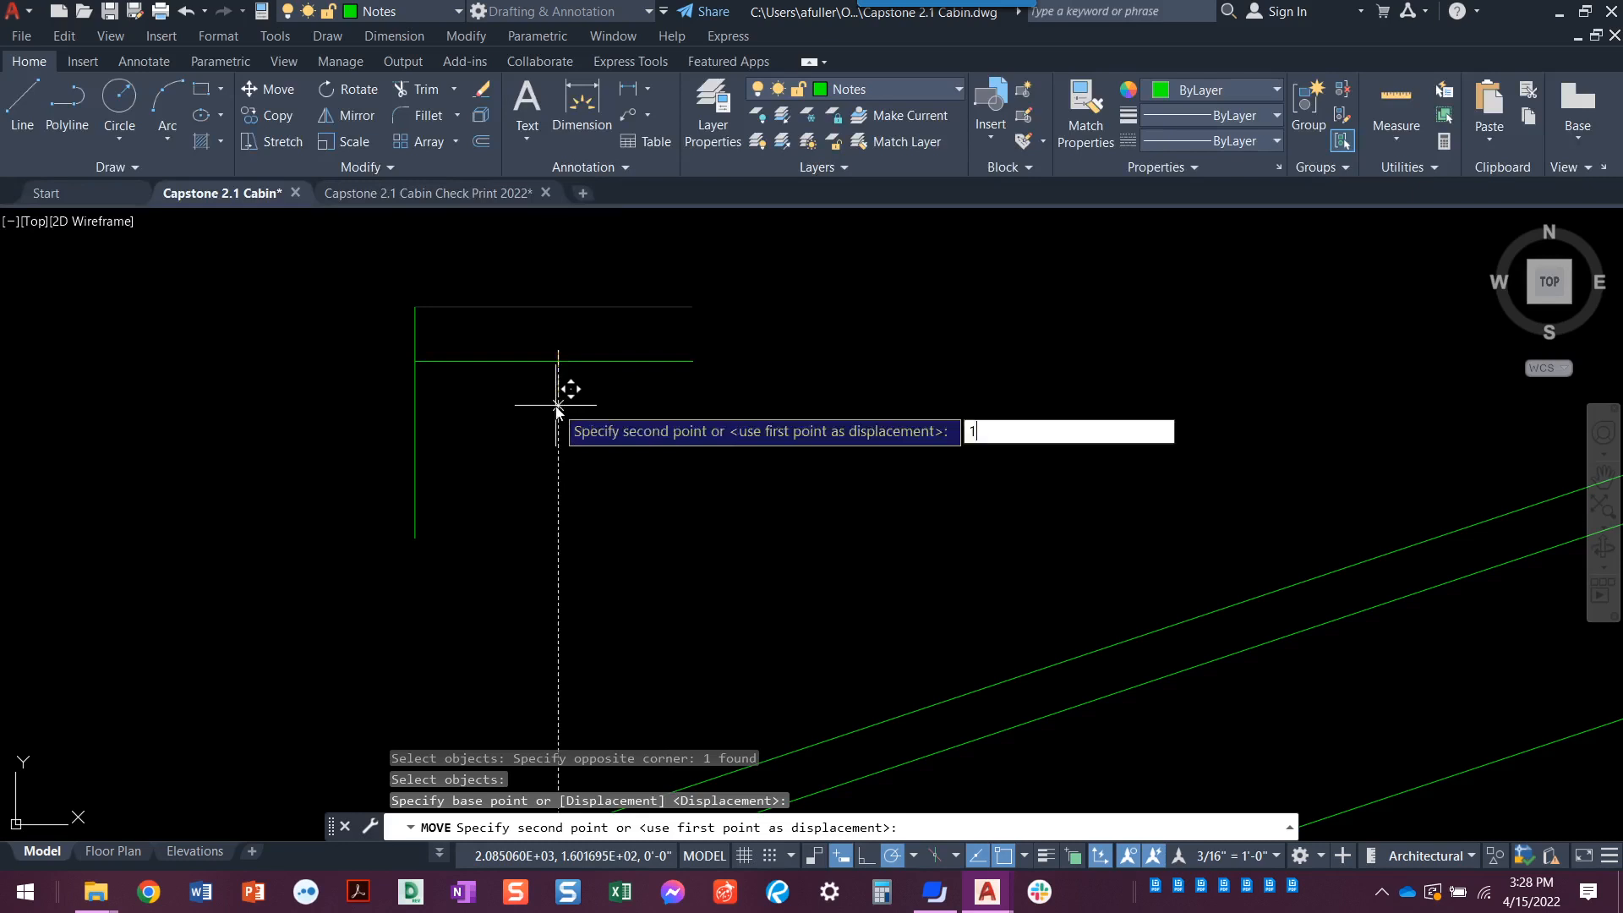
pyautogui.press('Return')
# - Move the horizontal pitch line 2 inches to the left so it crosses the vertical line
pyautogui.press('Return')
pyautogui.click(555, 368)
pyautogui.click(518, 271)
pyautogui.press('Return')
pyautogui.click(589, 432)
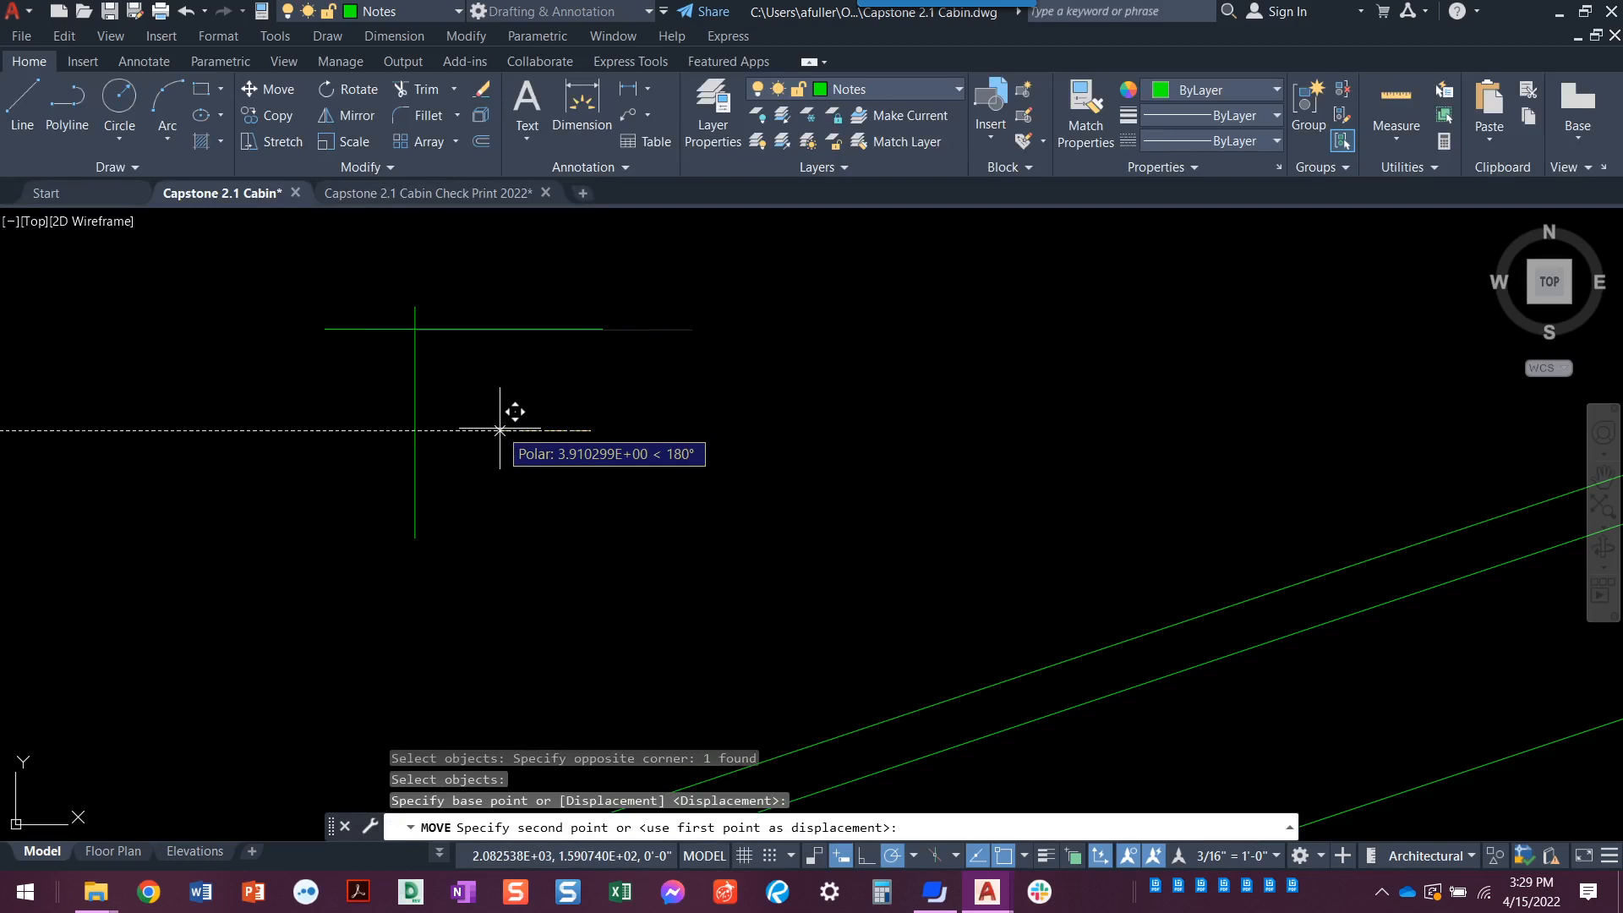
pyautogui.write('2')
pyautogui.press('Return')
# - Move the horizontal pitch line down by another 1 inch
pyautogui.write('m')
pyautogui.press('Return')
pyautogui.click(526, 295)
pyautogui.click(486, 324)
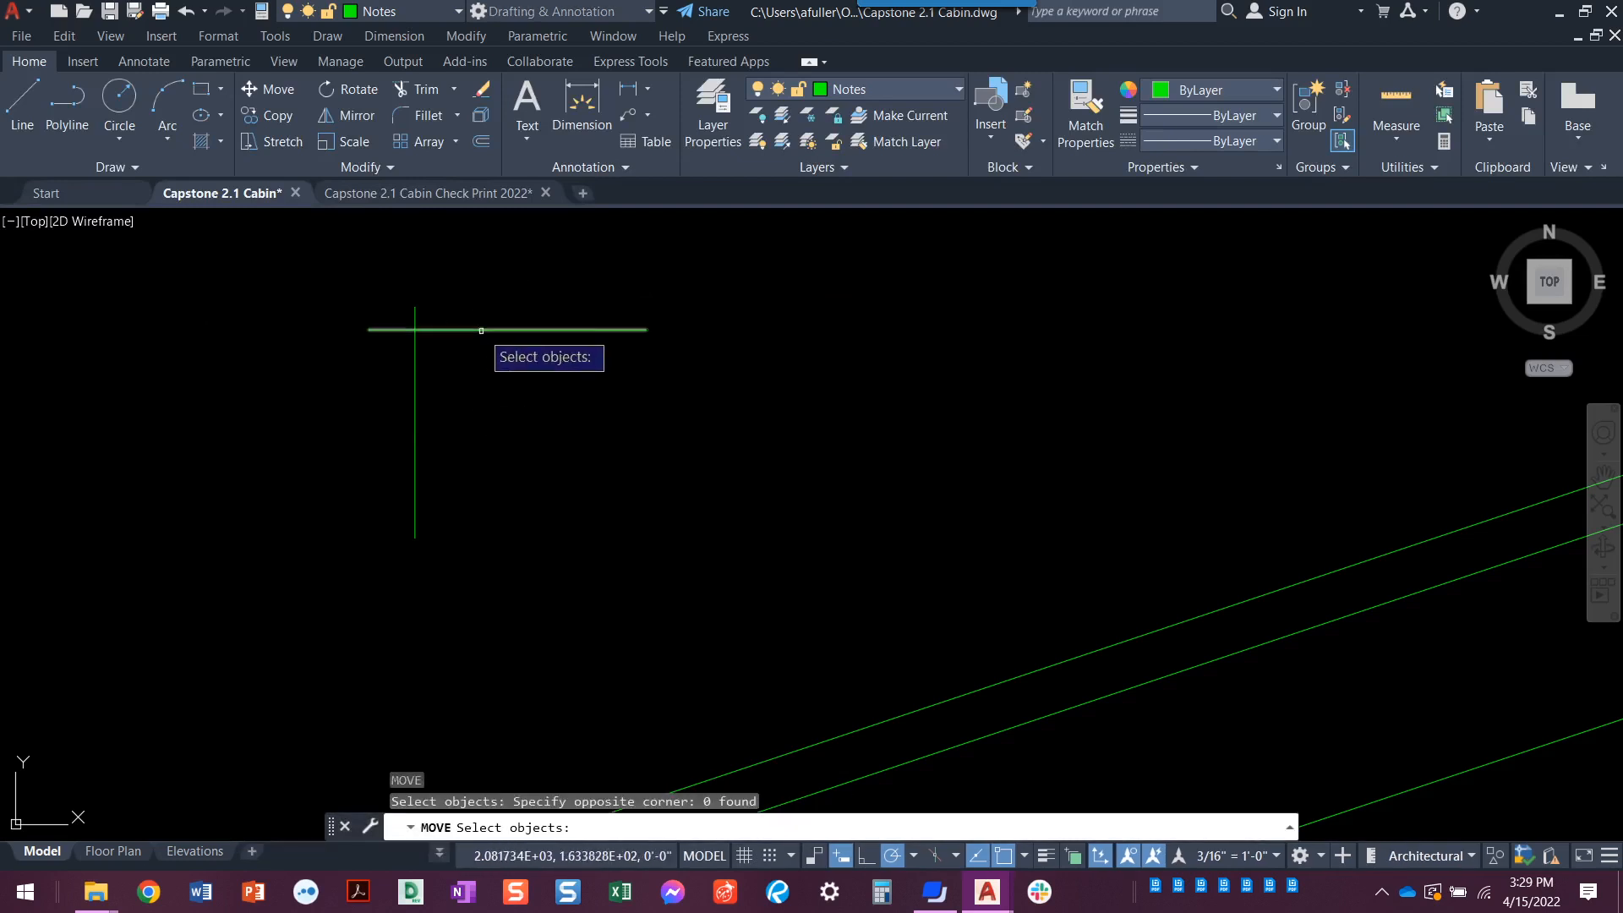
pyautogui.click(481, 332)
pyautogui.press('Return')
pyautogui.click(514, 410)
pyautogui.write('1')
pyautogui.press('Return')
pyautogui.press('Escape')
pyautogui.press('Escape')
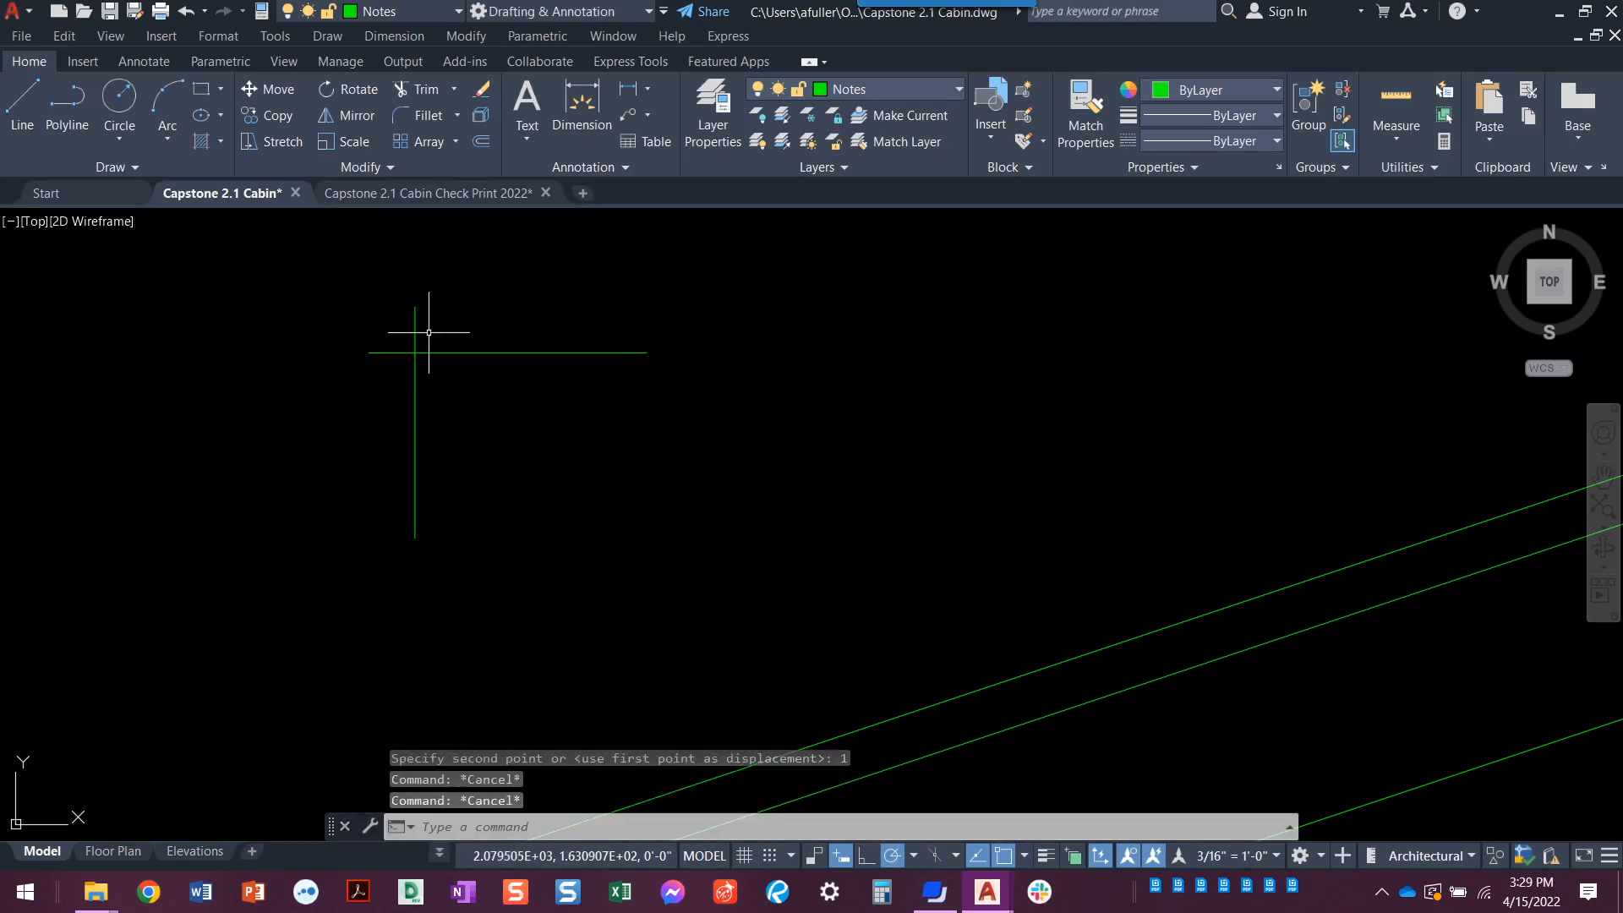
pyautogui.scroll(-2, 447, 408)
pyautogui.moveTo(473, 426)
pyautogui.mouseDown(button='middle')
pyautogui.moveTo(597, 457)
pyautogui.moveTo(588, 422)
pyautogui.mouseUp(button='middle')
pyautogui.scroll(-2, 428, 490)
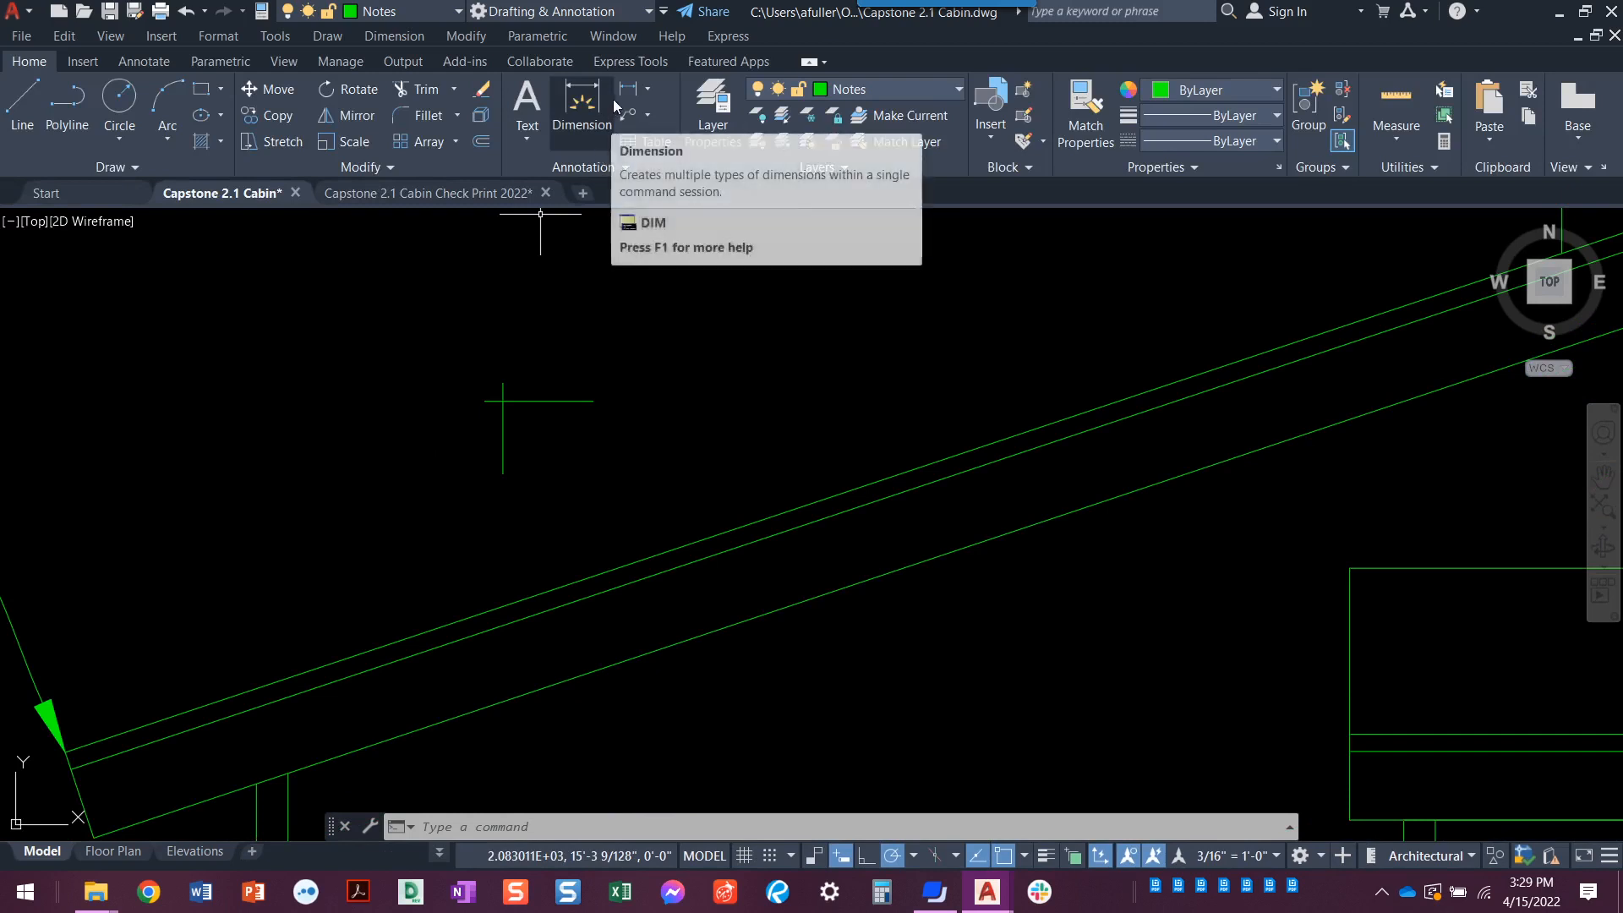
pyautogui.scroll(-2, 564, 363)
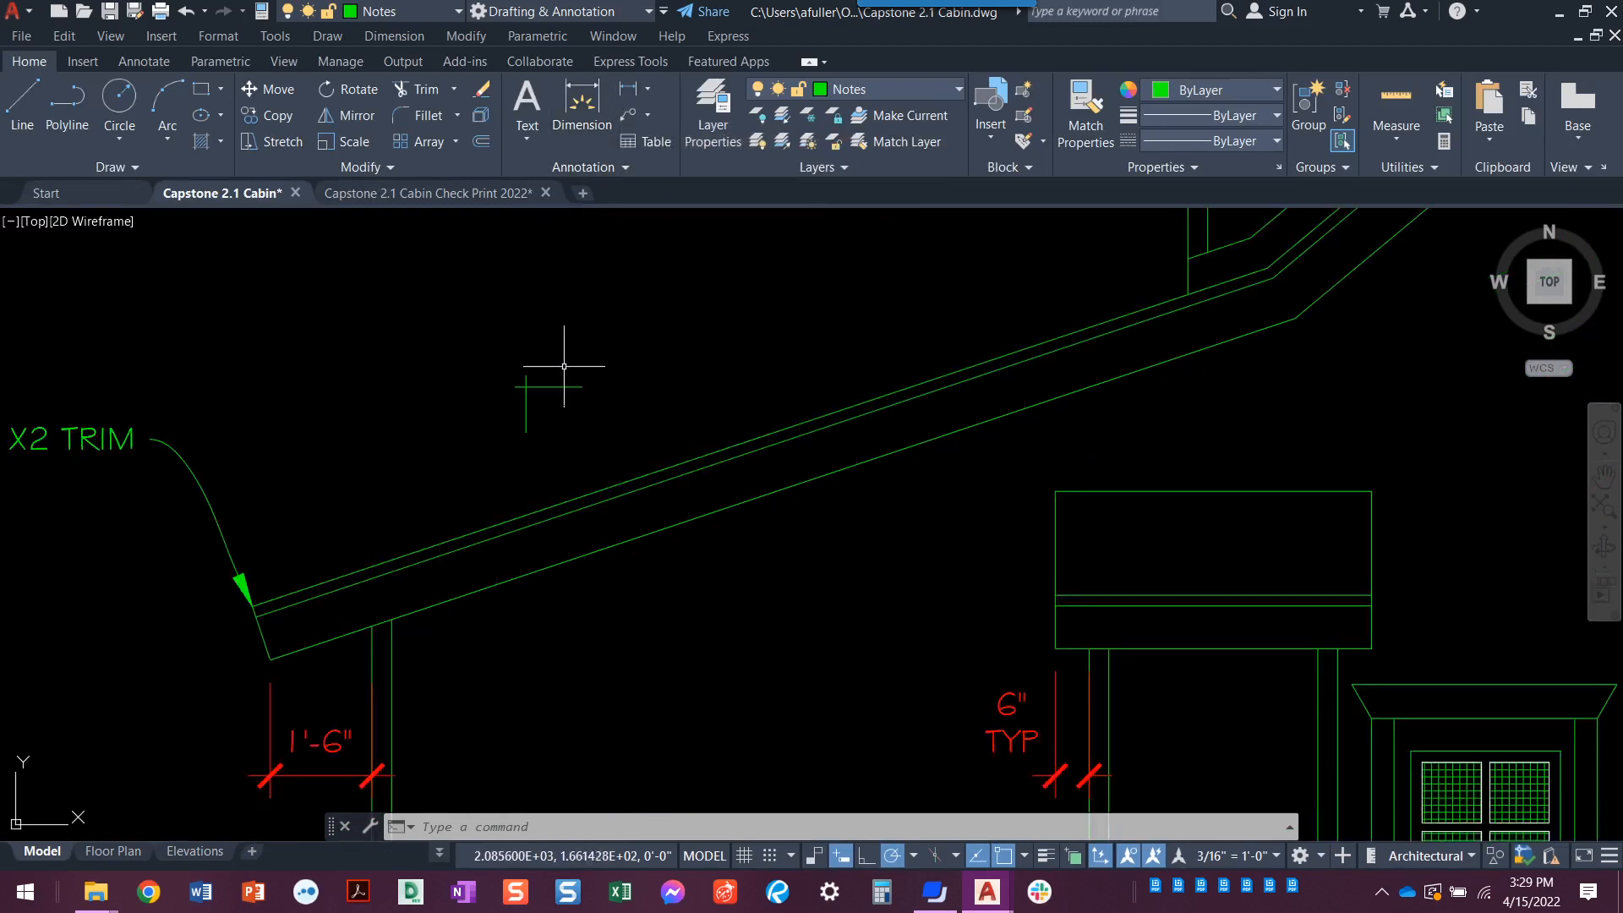
pyautogui.moveTo(401, 488); pyautogui.dragTo(726, 451, button='middle')
pyautogui.moveTo(323, 556)
pyautogui.mouseDown(button='middle')
pyautogui.moveTo(517, 376)
pyautogui.moveTo(409, 501)
pyautogui.mouseUp(button='middle')
pyautogui.scroll(-2, 518, 373)
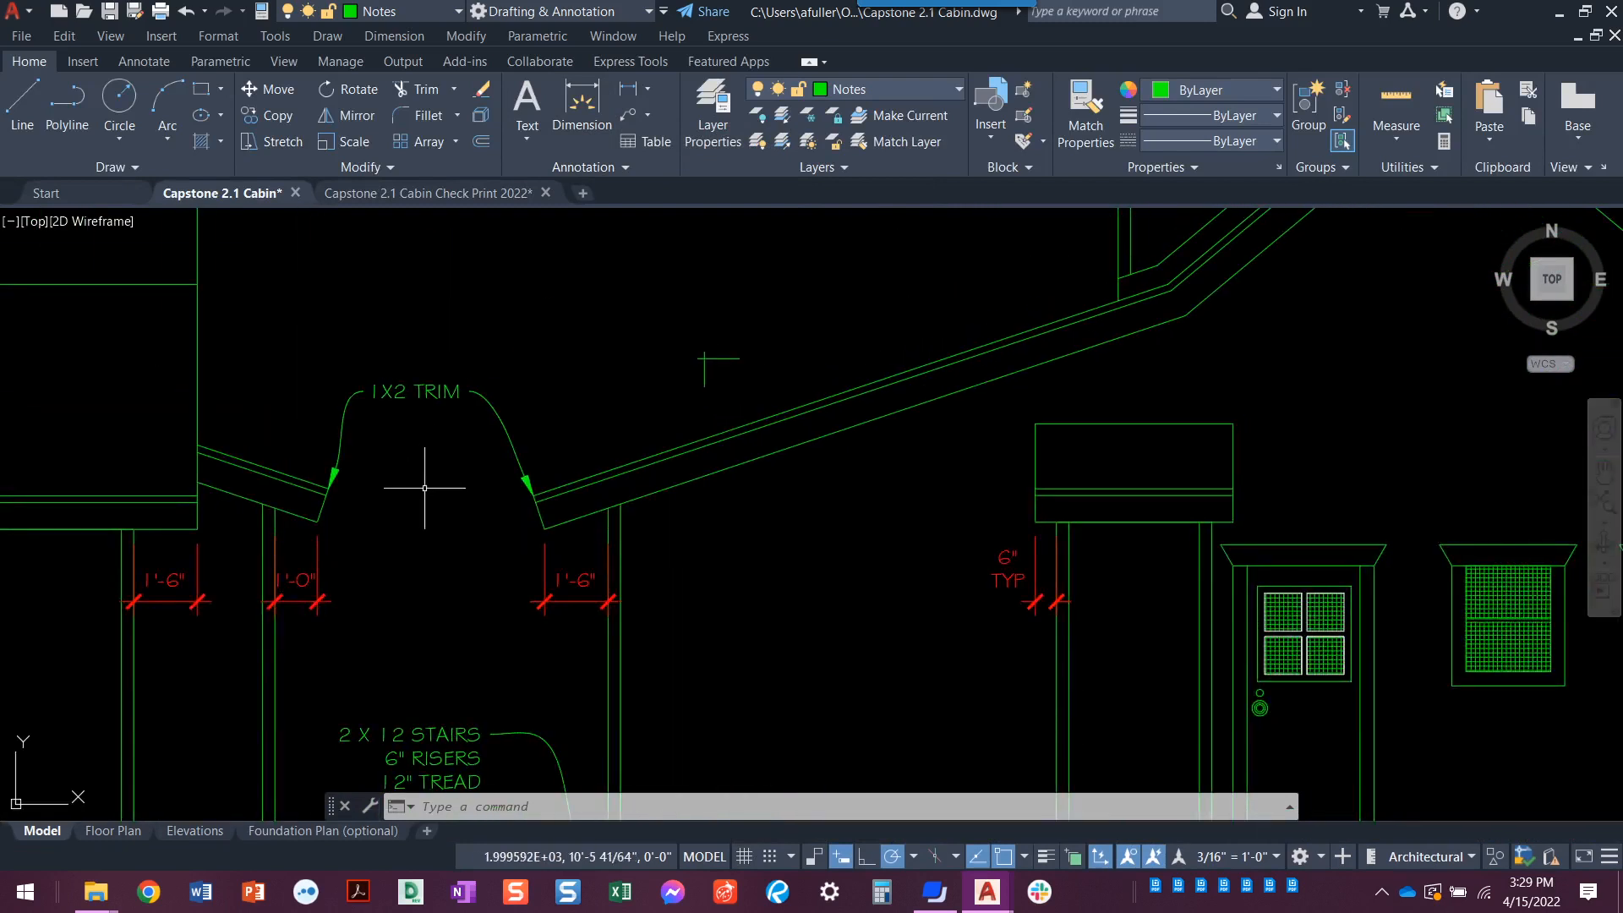
pyautogui.scroll(4, 744, 404)
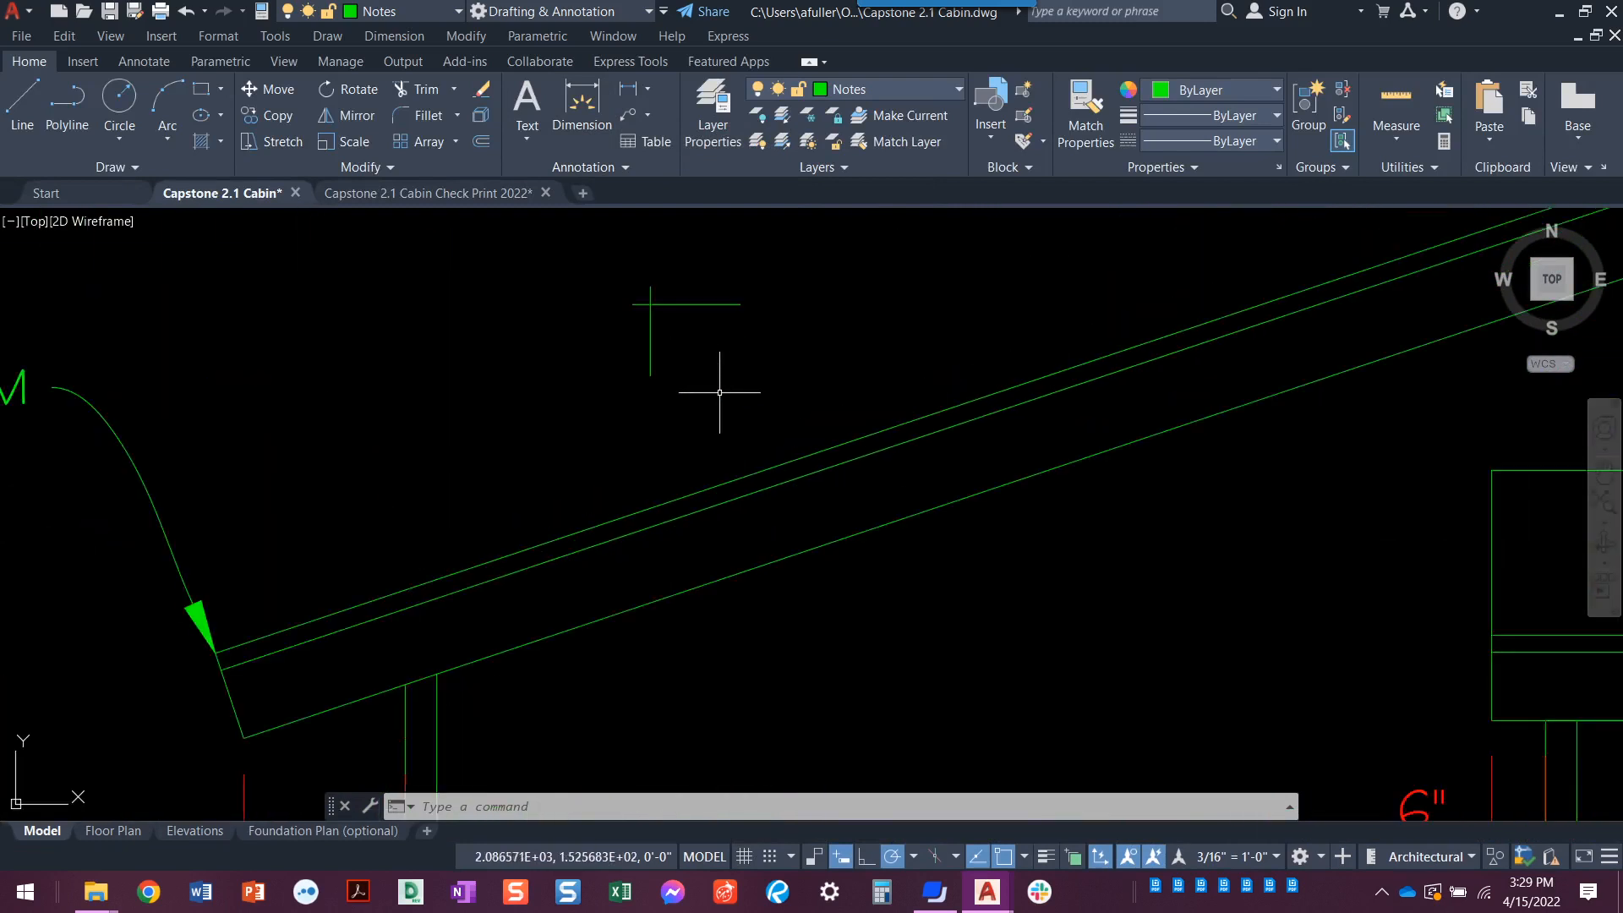
# - Switch to the Capstone 2.1 Cabin Check Print 2022 drawing and check the text height in the properties of the pitch symbol's 4
pyautogui.click(475, 193)
pyautogui.click(420, 442)
pyautogui.click(392, 470)
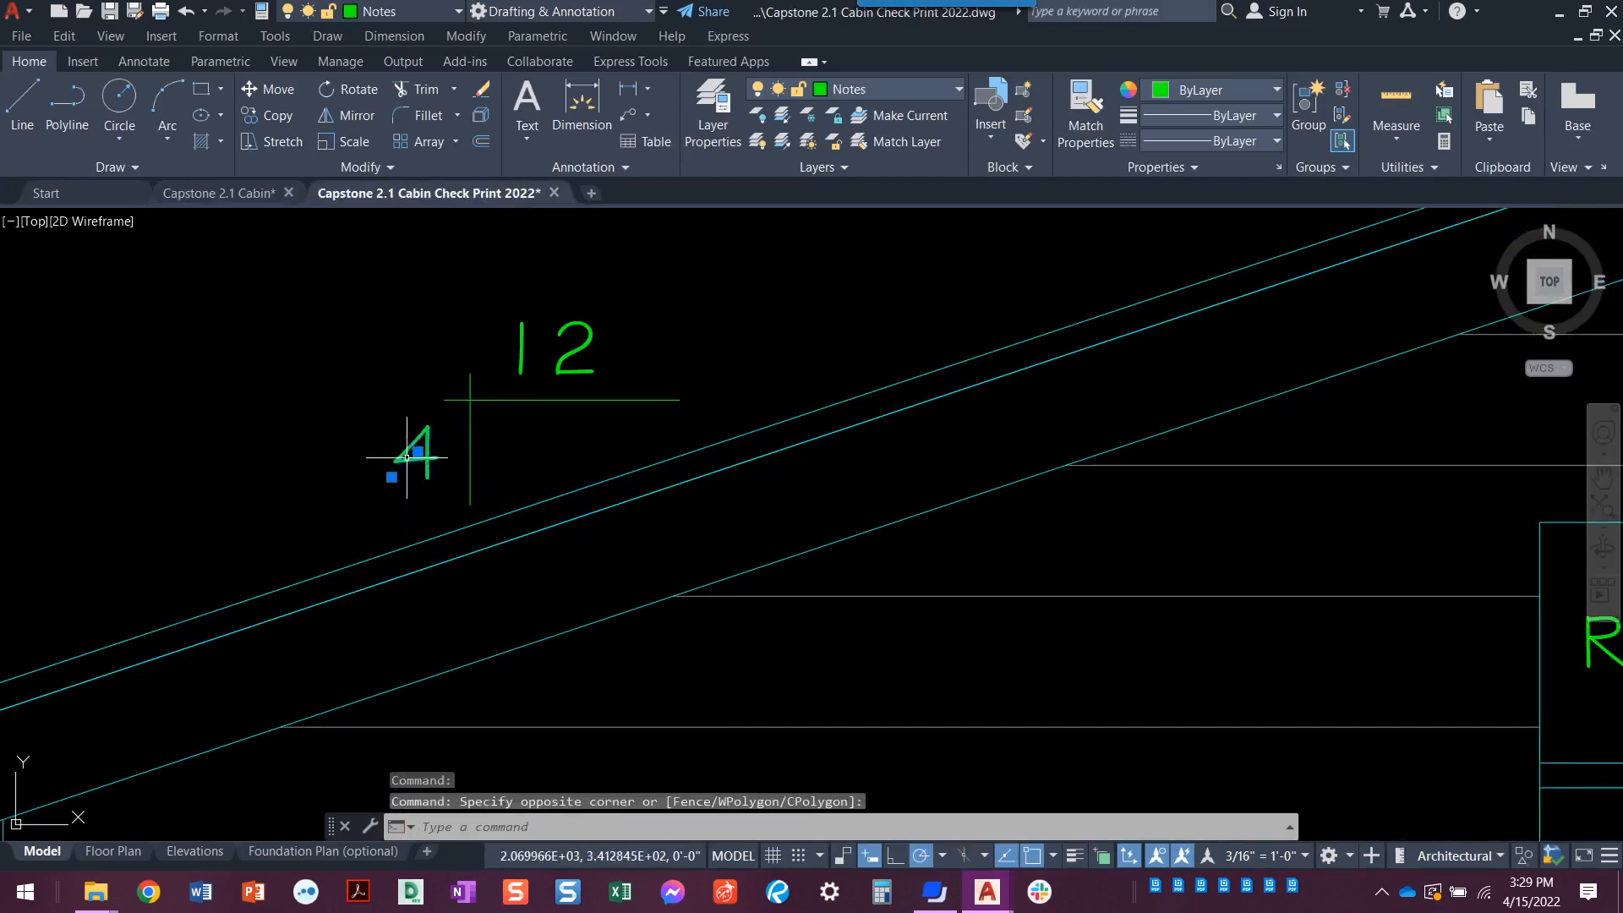
pyautogui.rightClick(391, 471)
pyautogui.click(457, 836)
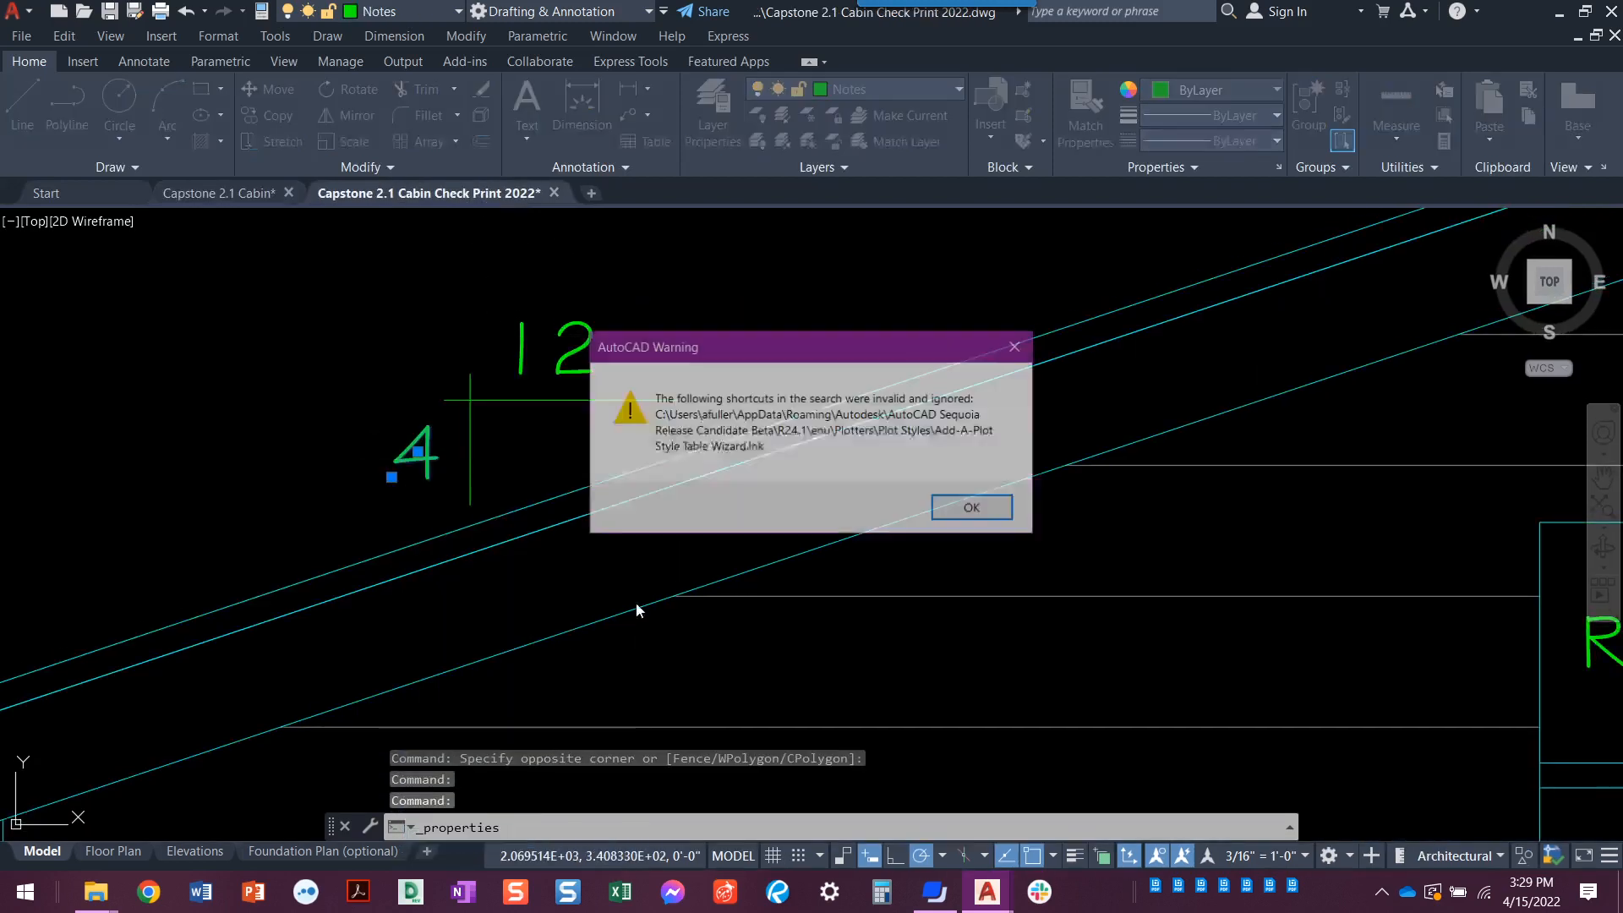
pyautogui.click(952, 508)
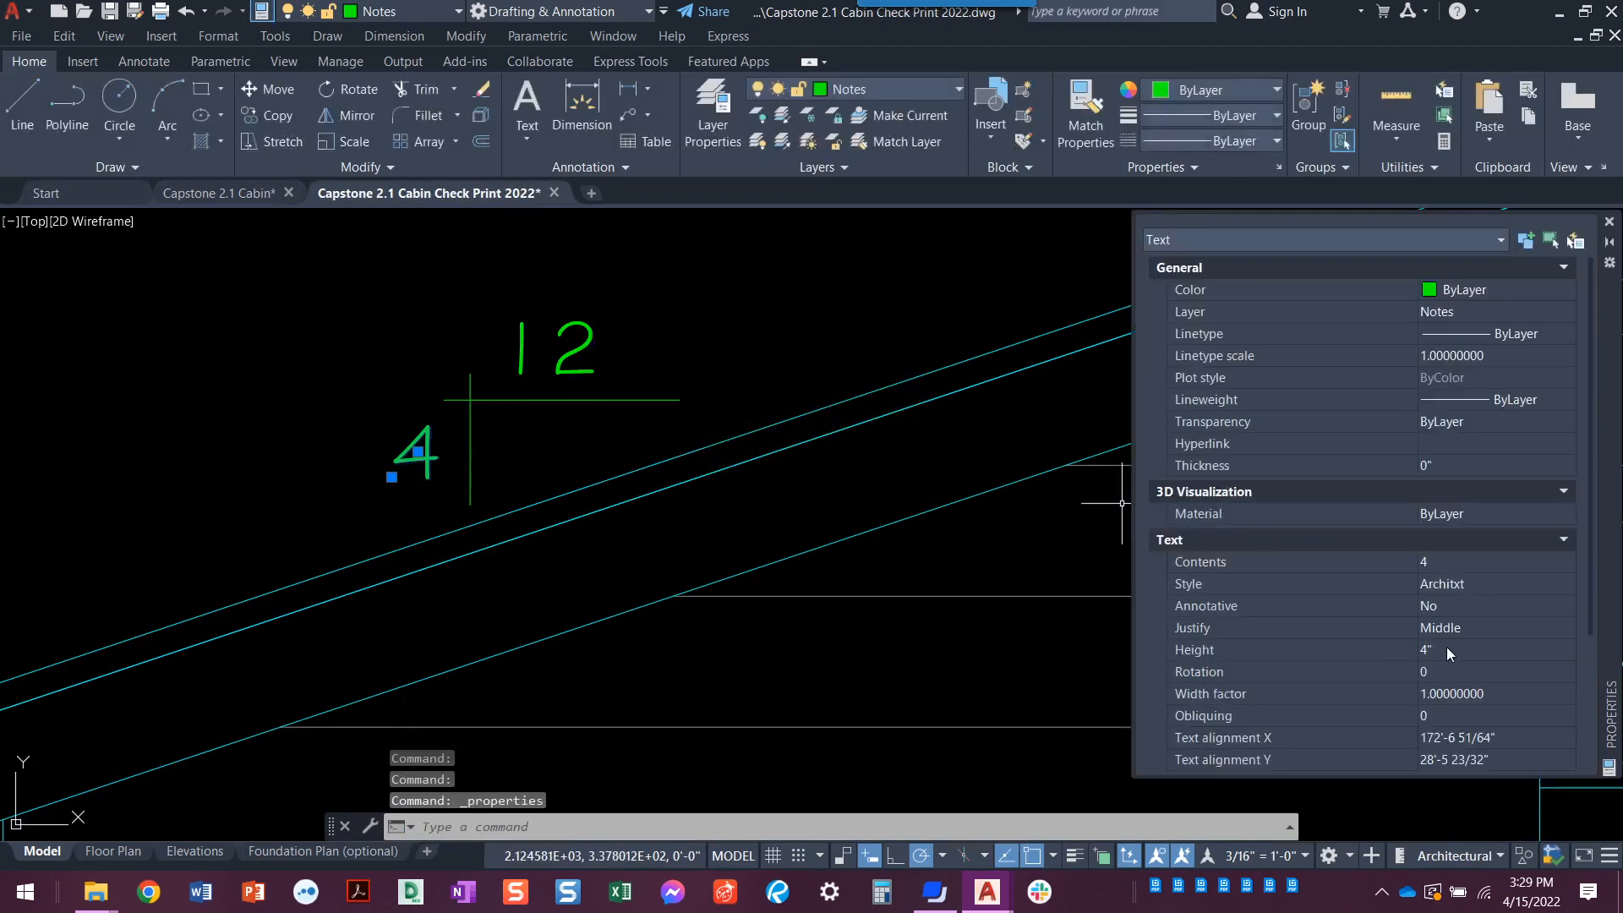
pyautogui.click(1608, 222)
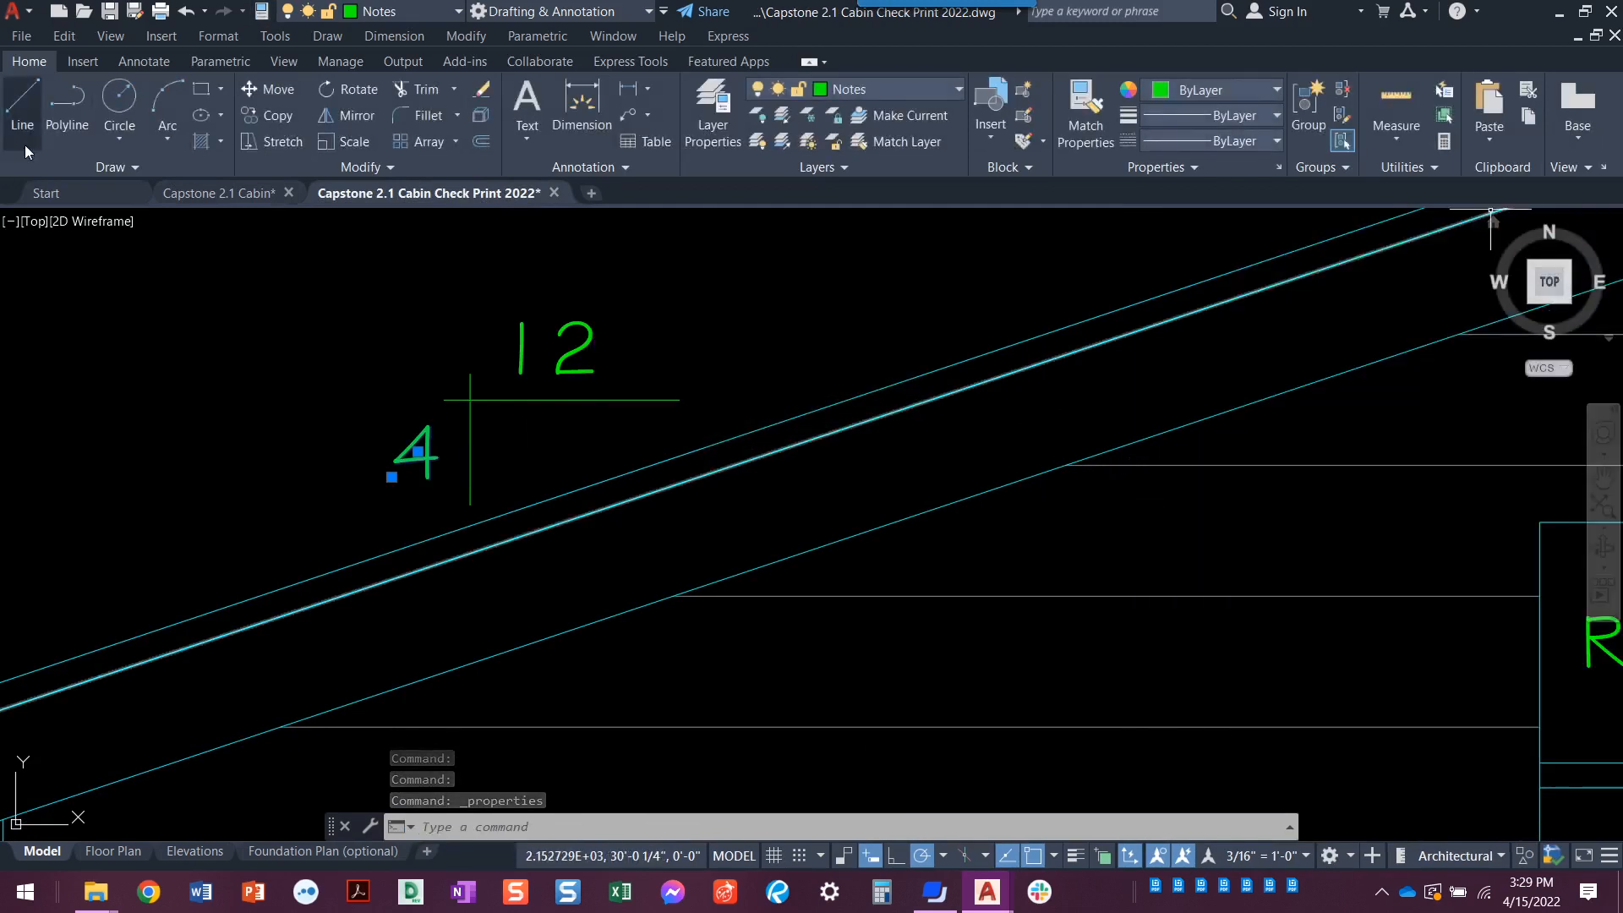
# - In the Capstone 2.1 Cabin drawing, add single-line texts "4" and "12" beside the vertical pitch line, 4 inches high with 0 rotation
pyautogui.click(210, 194)
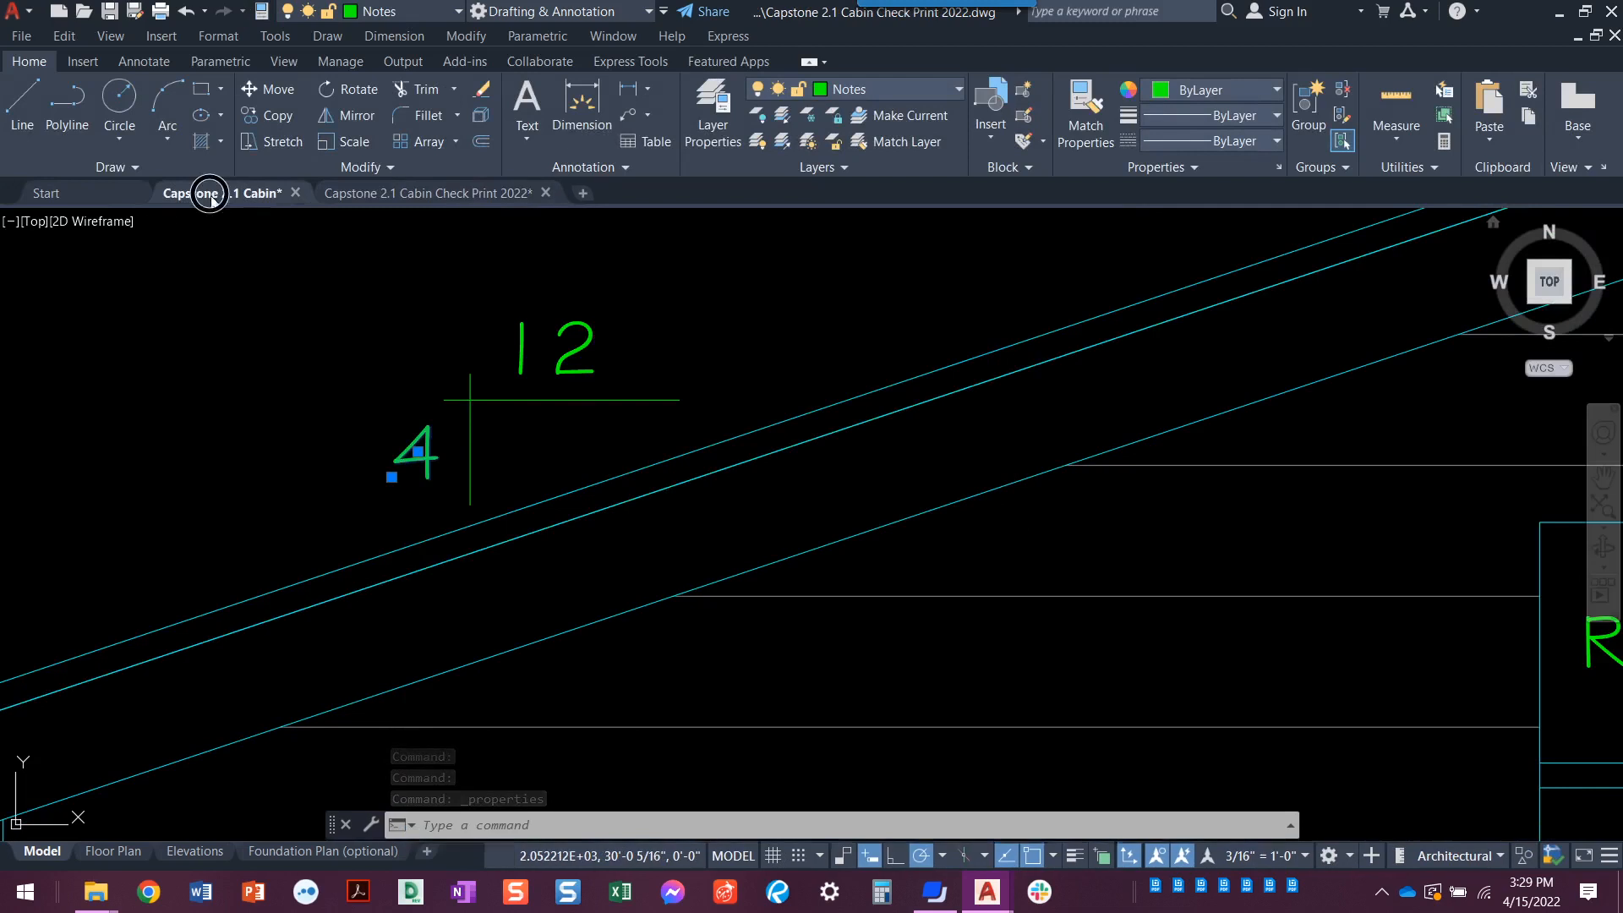
pyautogui.click(526, 141)
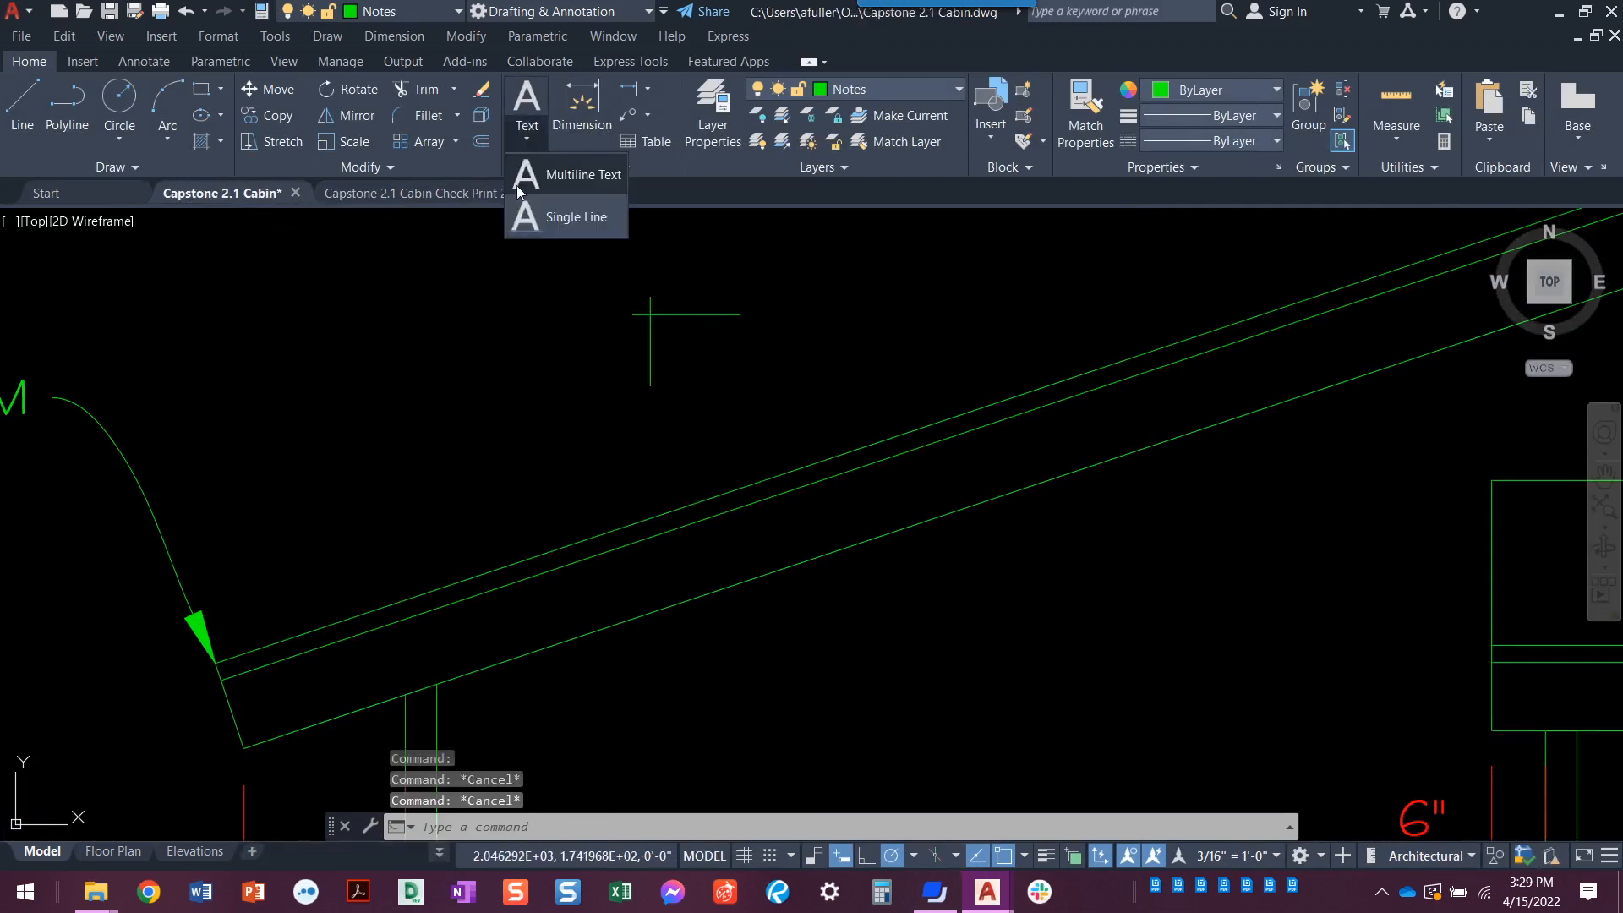
pyautogui.click(556, 221)
pyautogui.scroll(2, 558, 338)
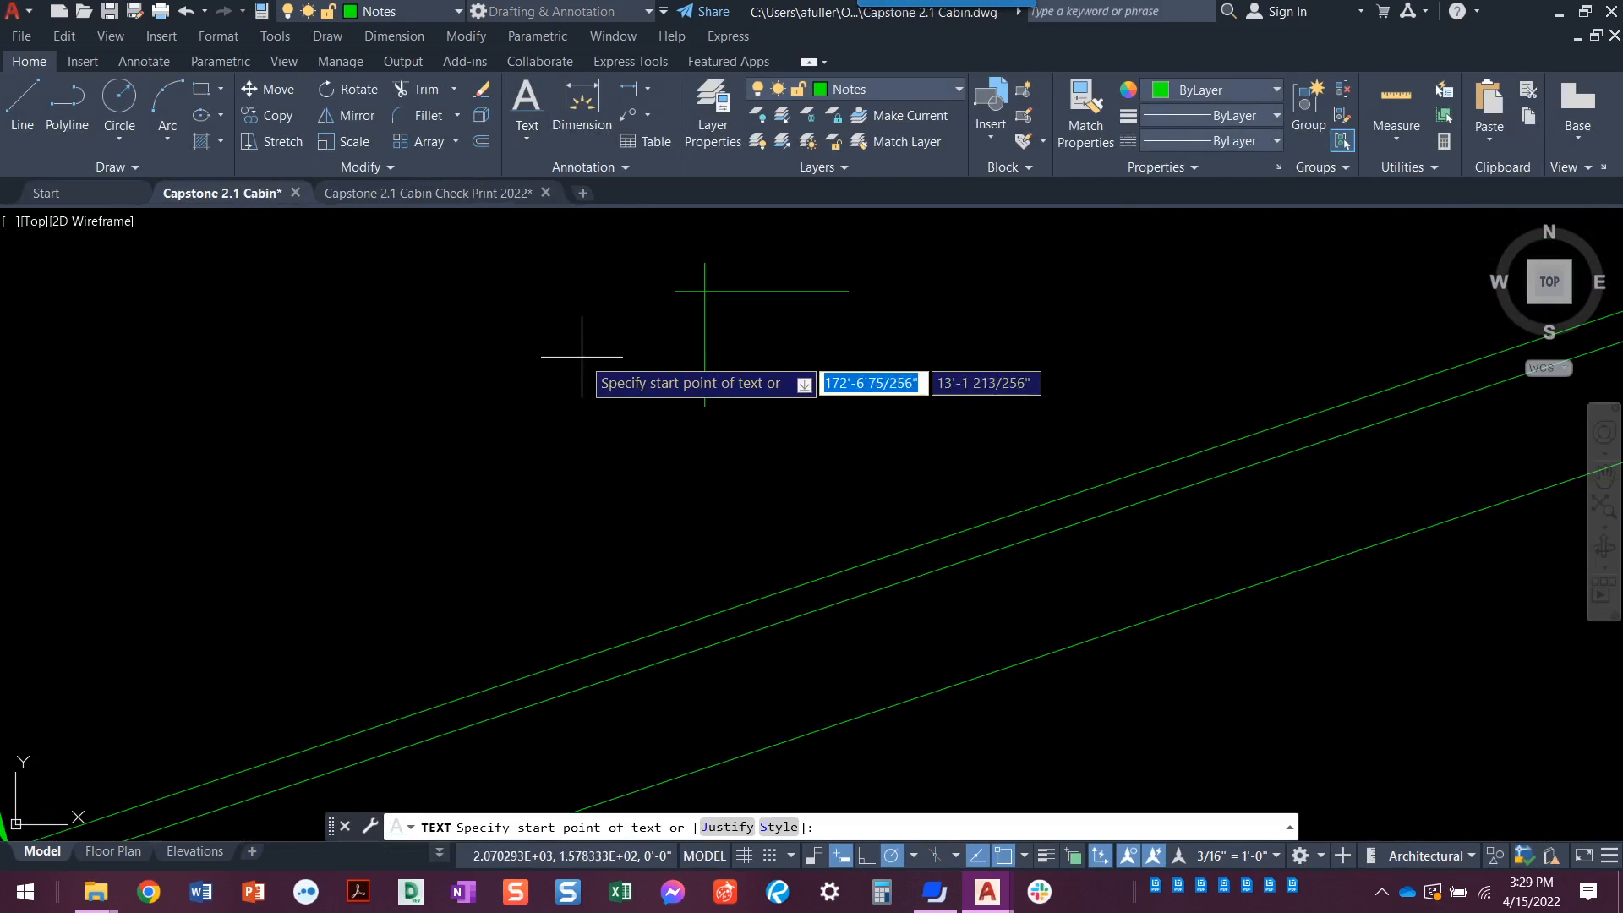
pyautogui.click(617, 366)
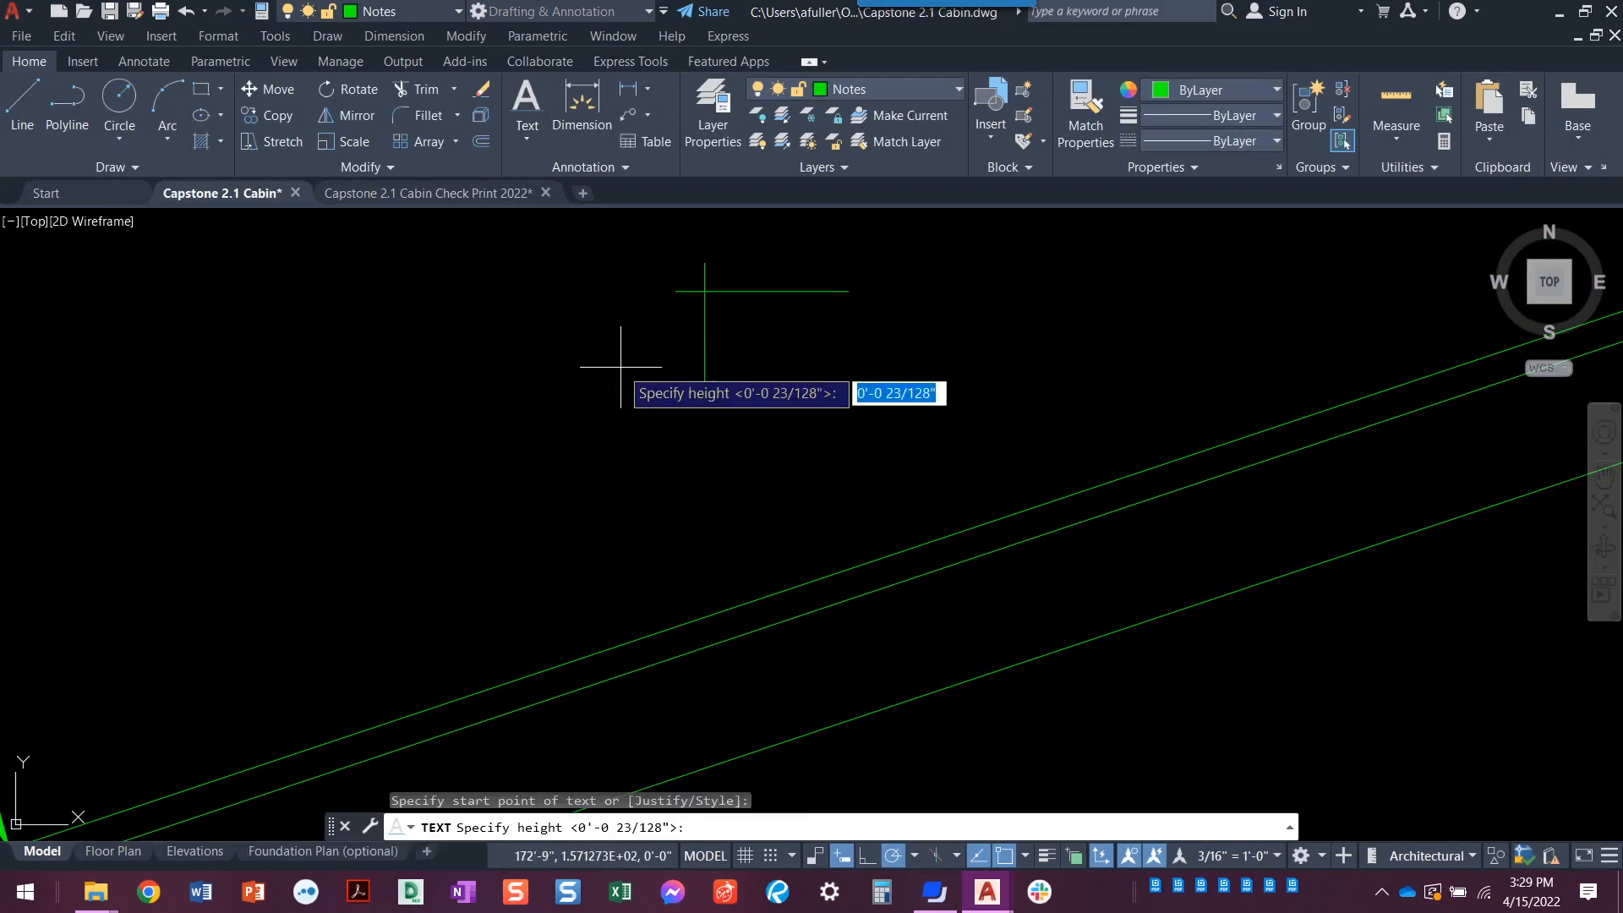
pyautogui.write('4')
pyautogui.press('Return')
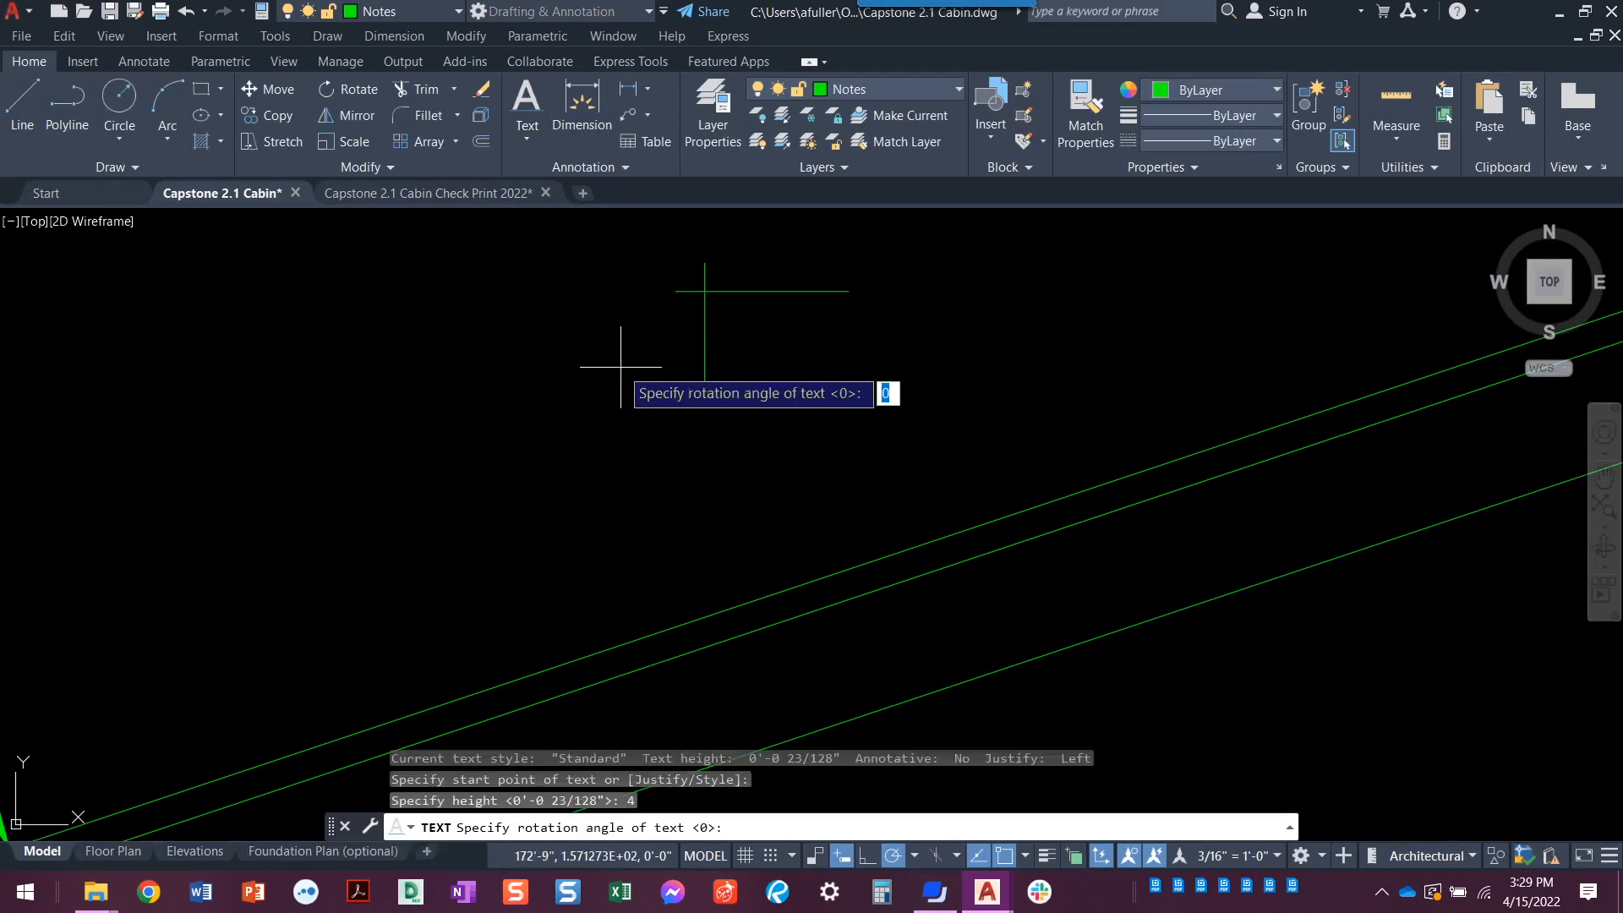
pyautogui.press('Return')
pyautogui.press('Return')
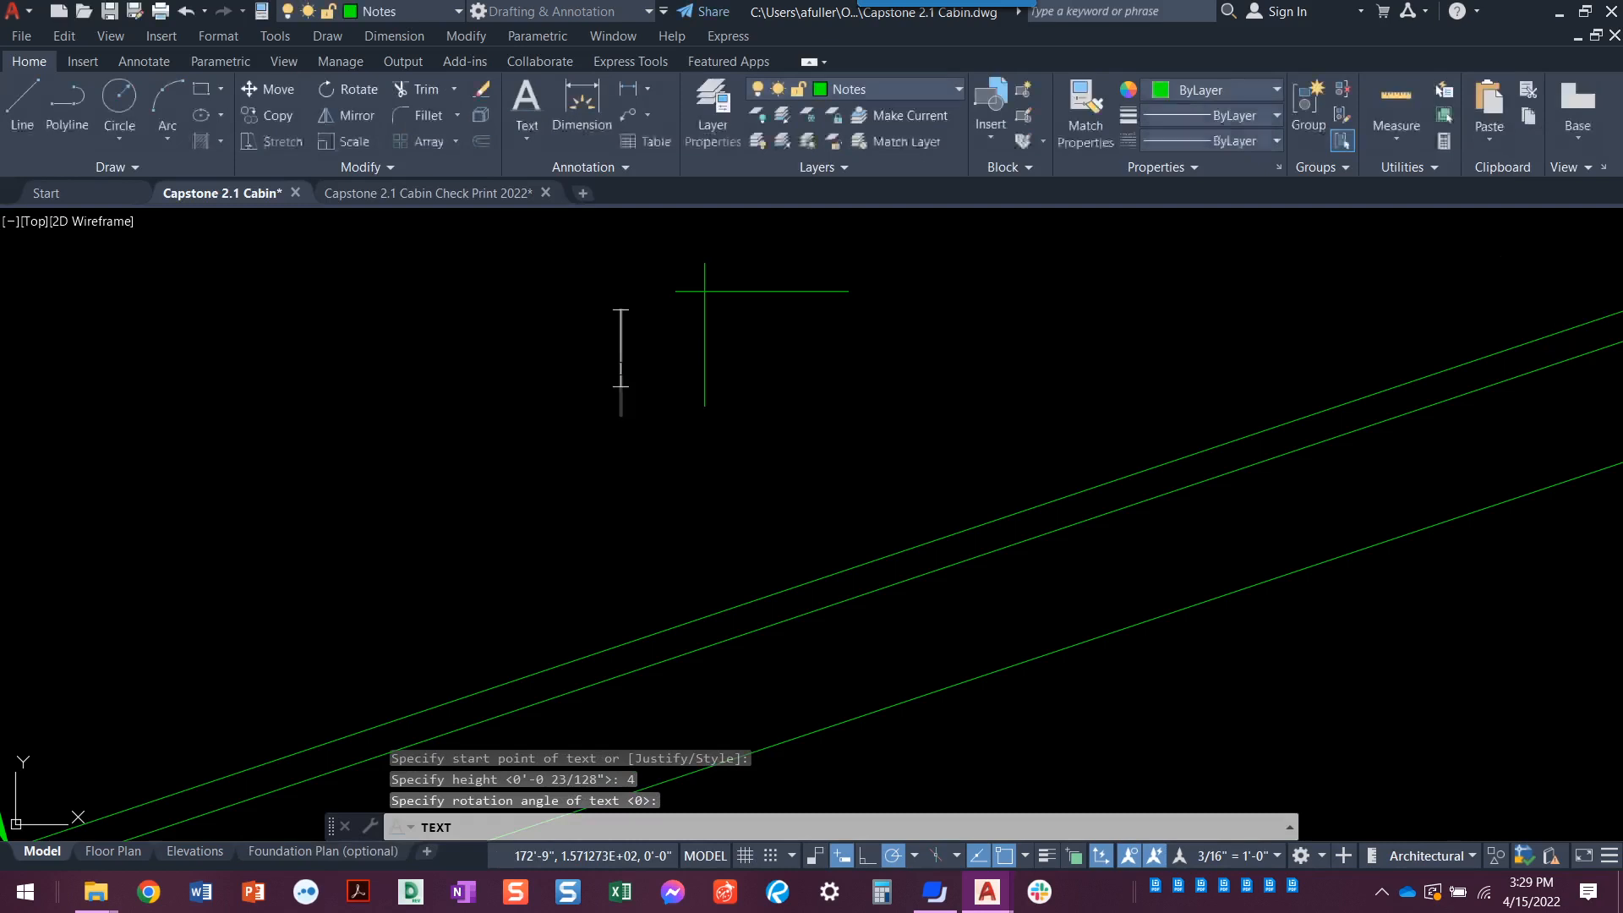
pyautogui.write('4')
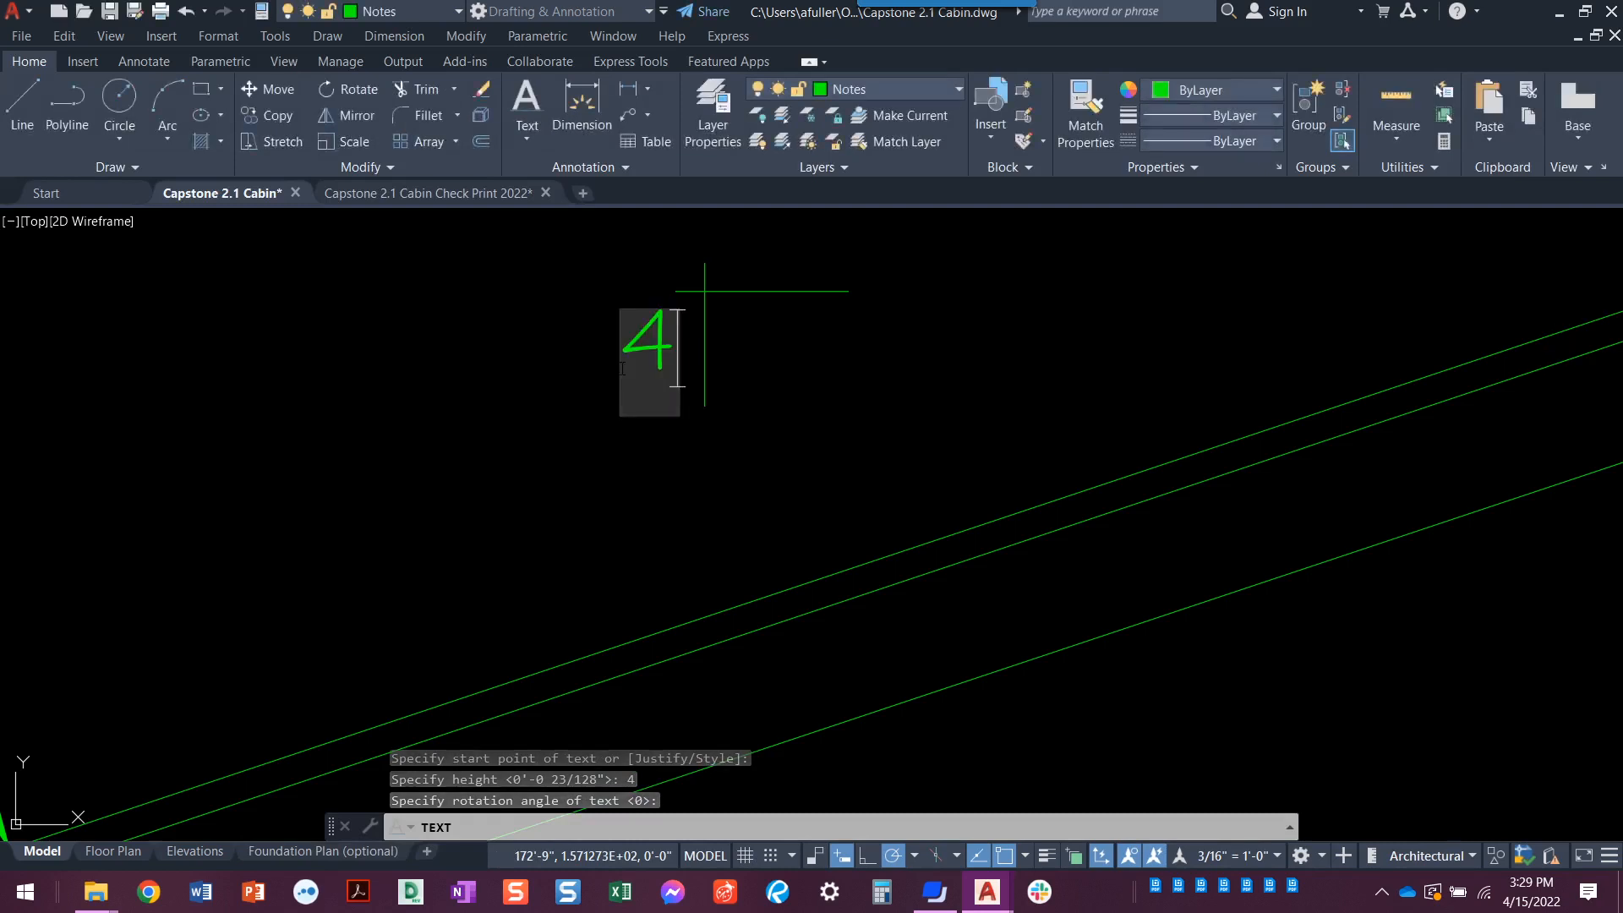
pyautogui.press('Return')
pyautogui.write('12')
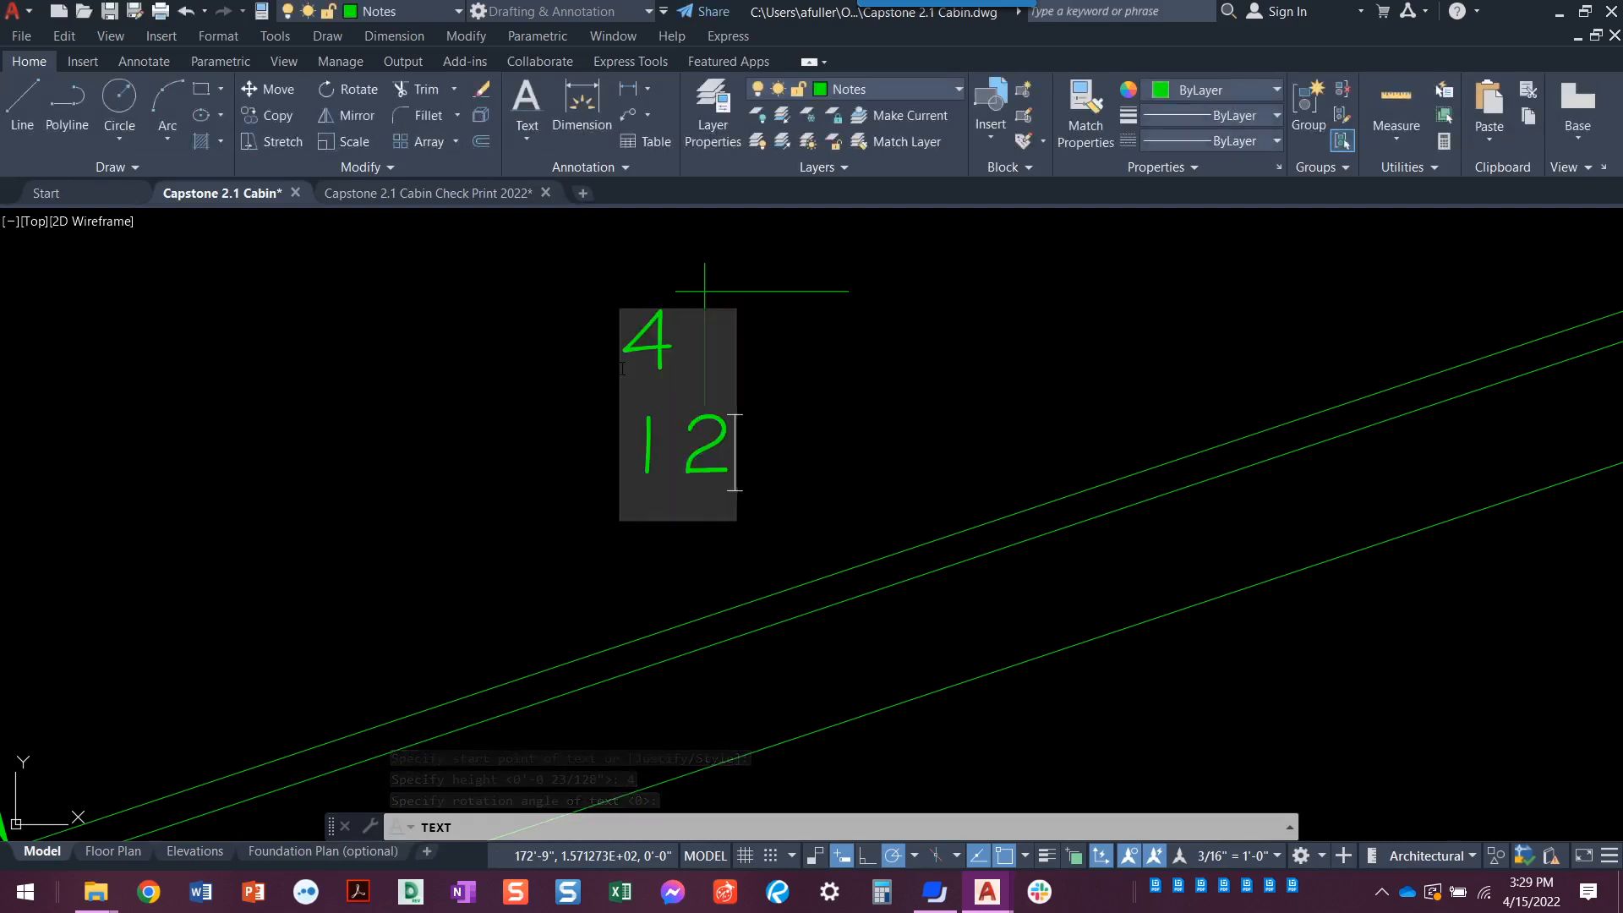
pyautogui.press('Return')
pyautogui.press('Return')
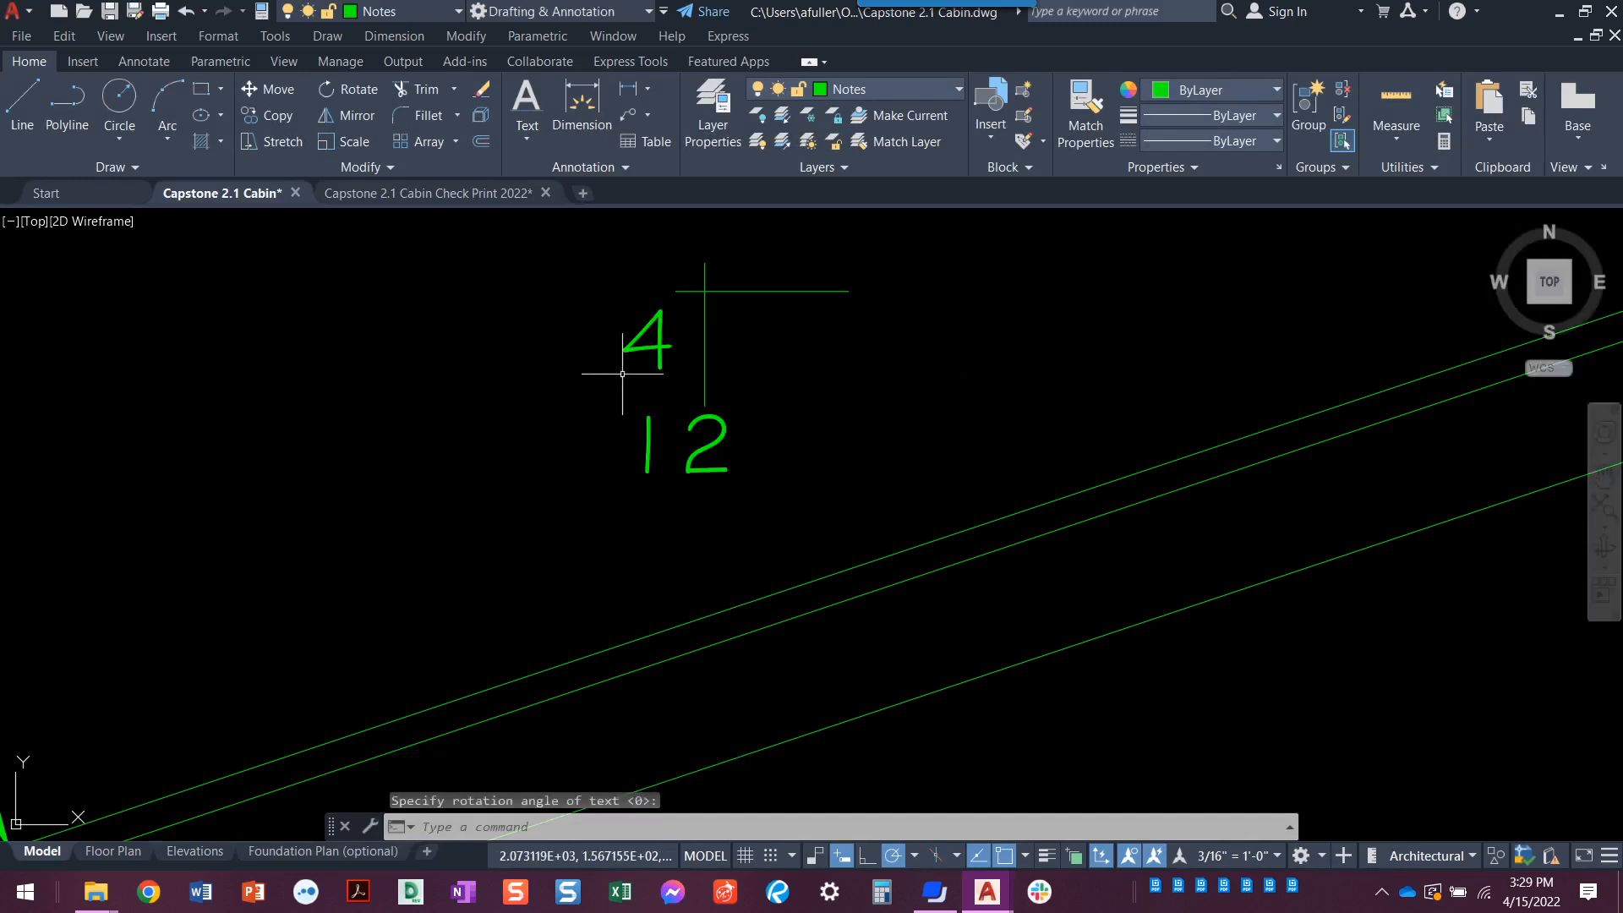
# - Move the 12 text above the horizontal line of the pitch symbol
pyautogui.click(646, 439)
pyautogui.click(621, 472)
pyautogui.moveTo(714, 347)
pyautogui.mouseDown(button='middle')
pyautogui.moveTo(714, 491)
pyautogui.moveTo(569, 499)
pyautogui.mouseUp(button='middle')
pyautogui.press('Escape')
pyautogui.press('Escape')
# - Move the complete 4:12 pitch symbol about 2'-4" to the right and slightly down, closer to the low roof slope
pyautogui.scroll(-4, 714, 427)
pyautogui.write('m')
pyautogui.press('Return')
pyautogui.click(662, 489)
pyautogui.click(496, 388)
pyautogui.press('Return')
pyautogui.click(496, 338)
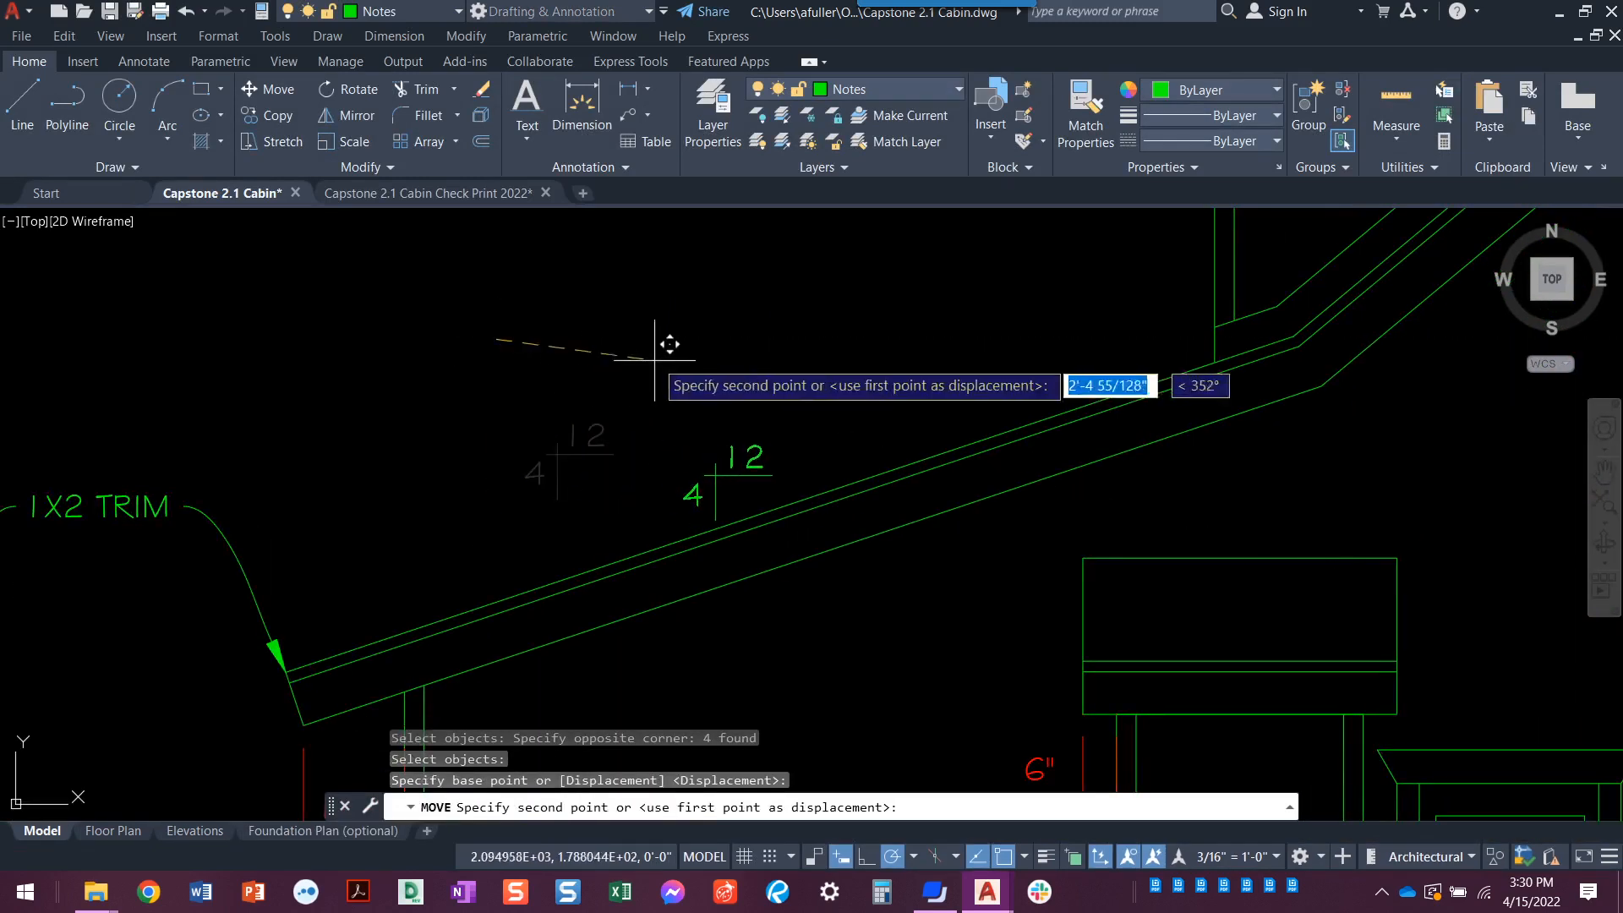
pyautogui.click(654, 351)
pyautogui.press('Escape')
pyautogui.press('Escape')
pyautogui.scroll(-2, 695, 428)
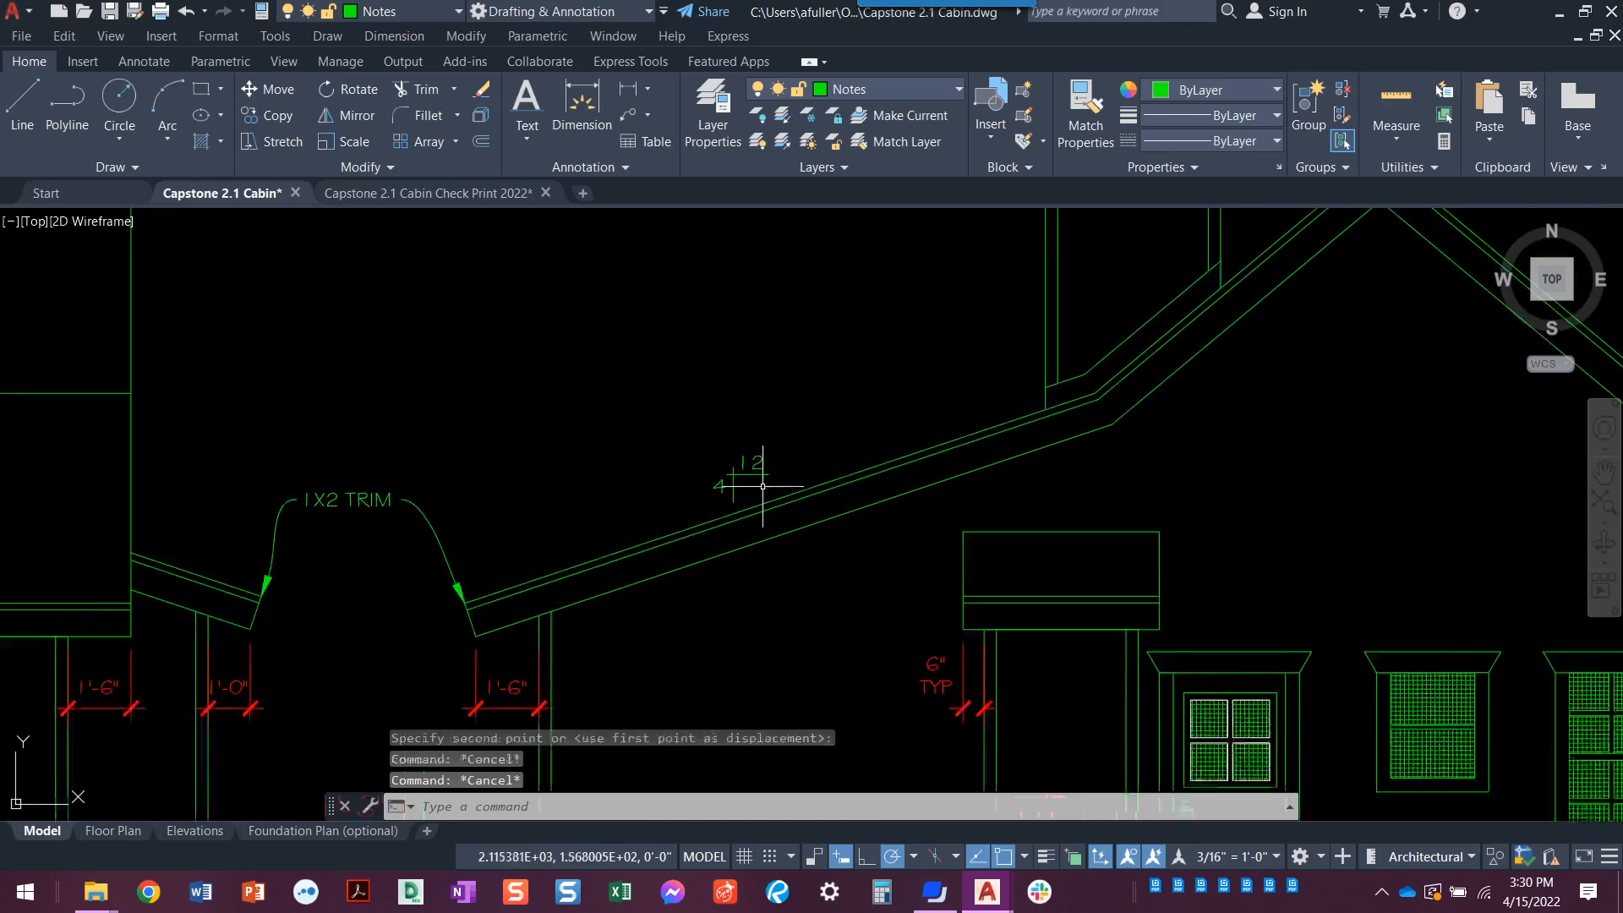
pyautogui.moveTo(753, 471); pyautogui.dragTo(685, 475, button='middle')
pyautogui.moveTo(430, 507); pyautogui.dragTo(879, 499, button='middle')
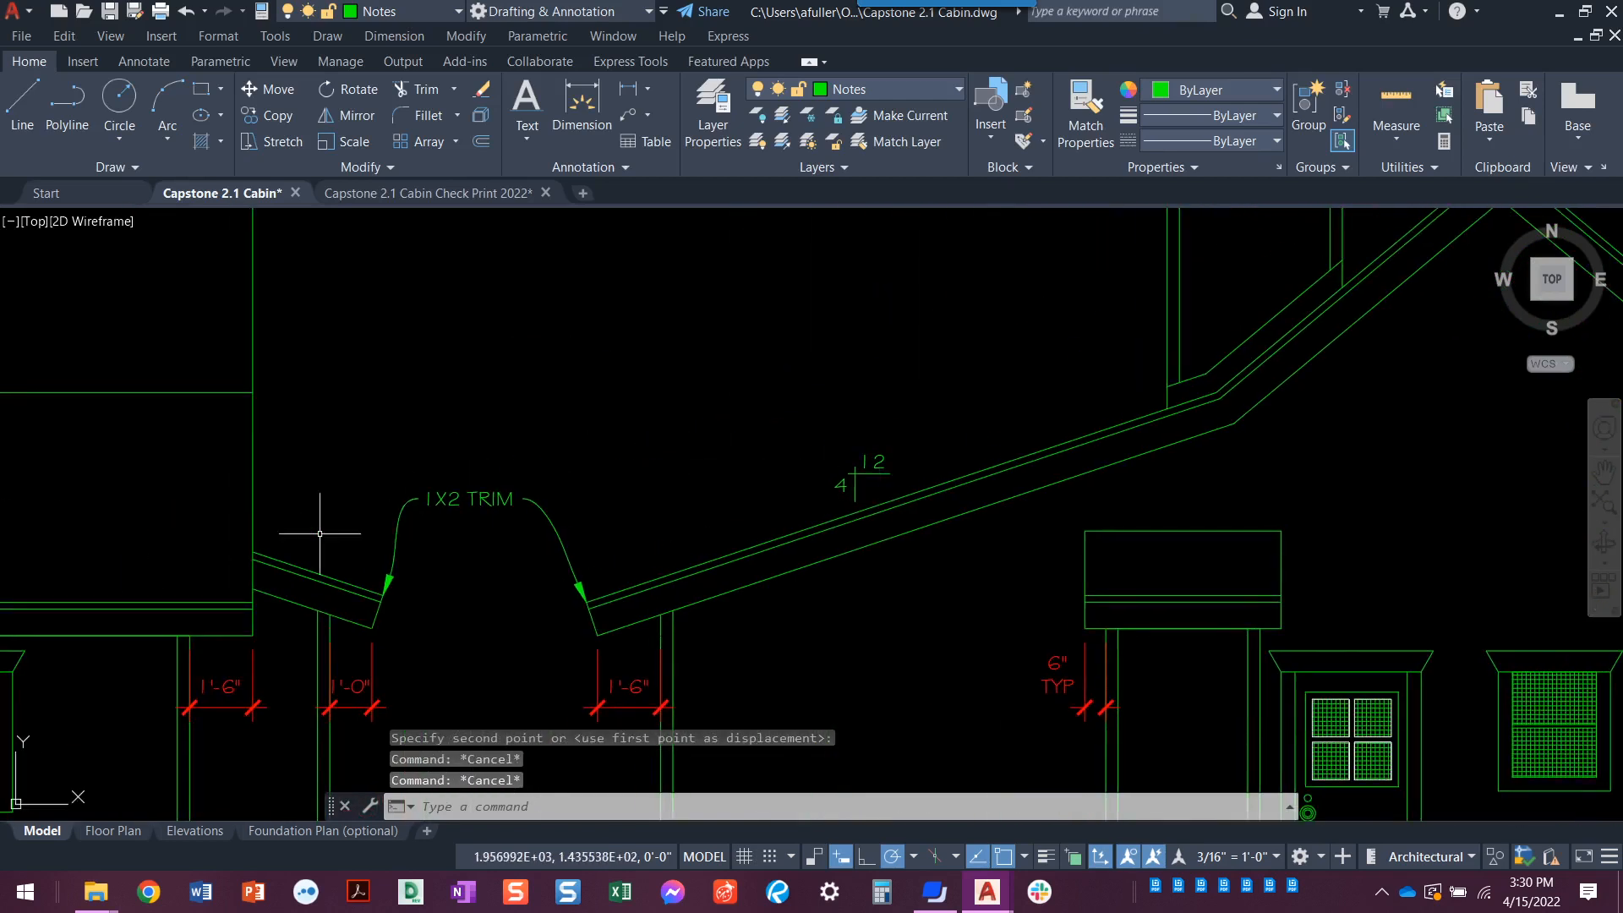
# - Examine the annotated front and side elevations of the cabin drawing, including the trim, stair and roof pitch notes
pyautogui.moveTo(1031, 510); pyautogui.dragTo(670, 590, button='middle')
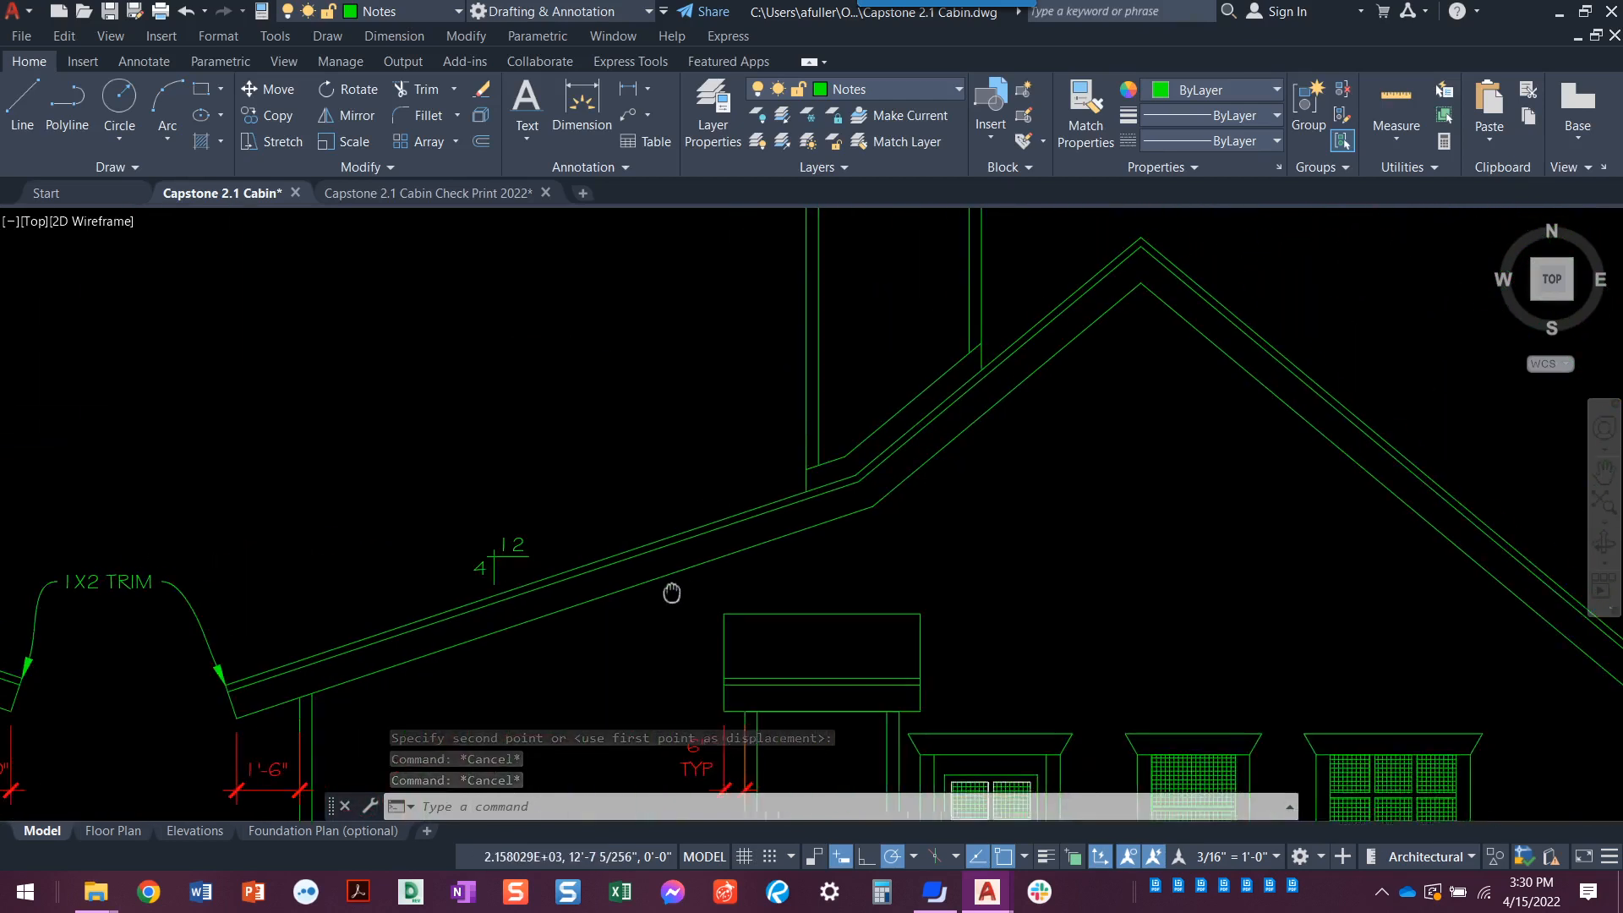
pyautogui.moveTo(986, 362); pyautogui.dragTo(937, 412, button='middle')
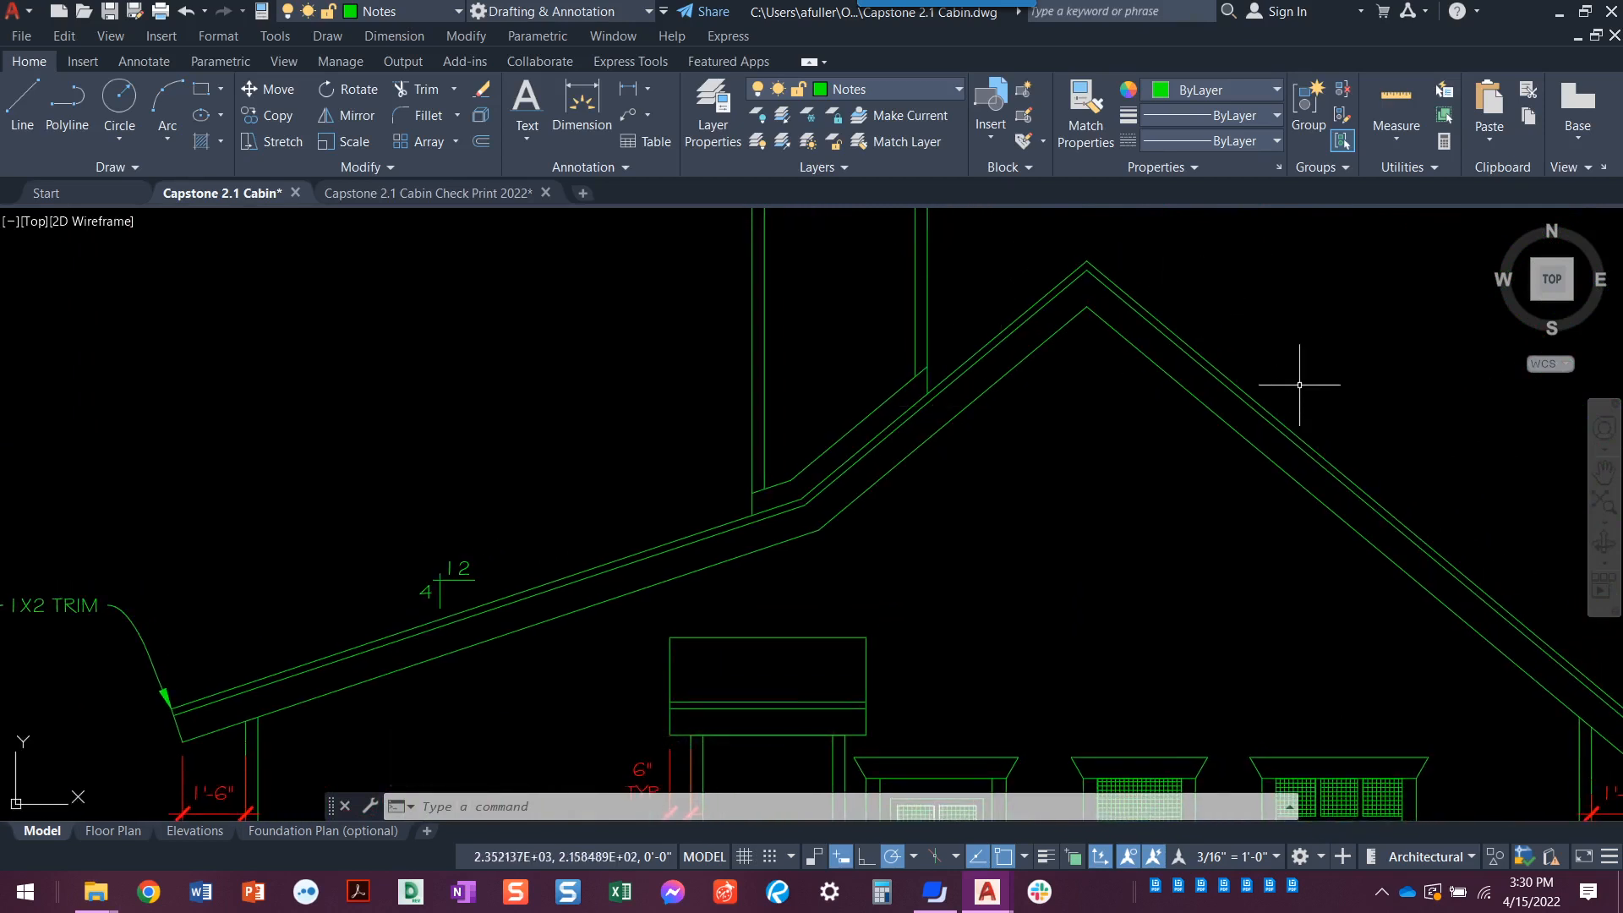
pyautogui.scroll(-4, 916, 558)
pyautogui.moveTo(916, 561)
pyautogui.mouseDown(button='middle')
pyautogui.moveTo(1082, 482)
pyautogui.moveTo(1163, 482)
pyautogui.moveTo(1144, 496)
pyautogui.moveTo(1130, 477)
pyautogui.mouseUp(button='middle')
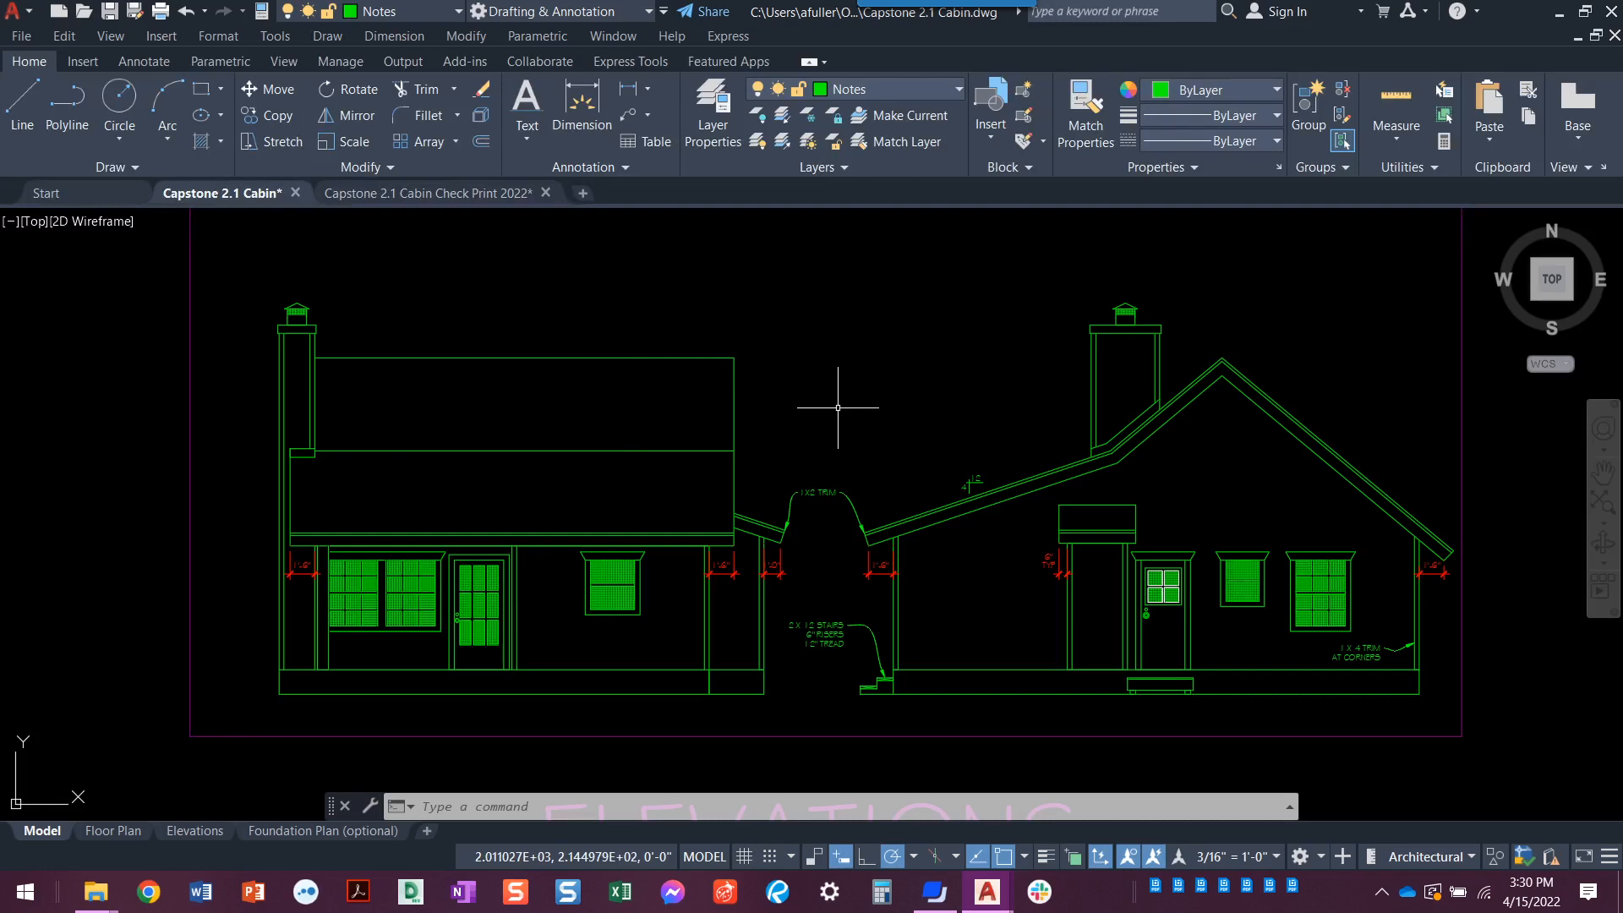
pyautogui.scroll(2, 798, 597)
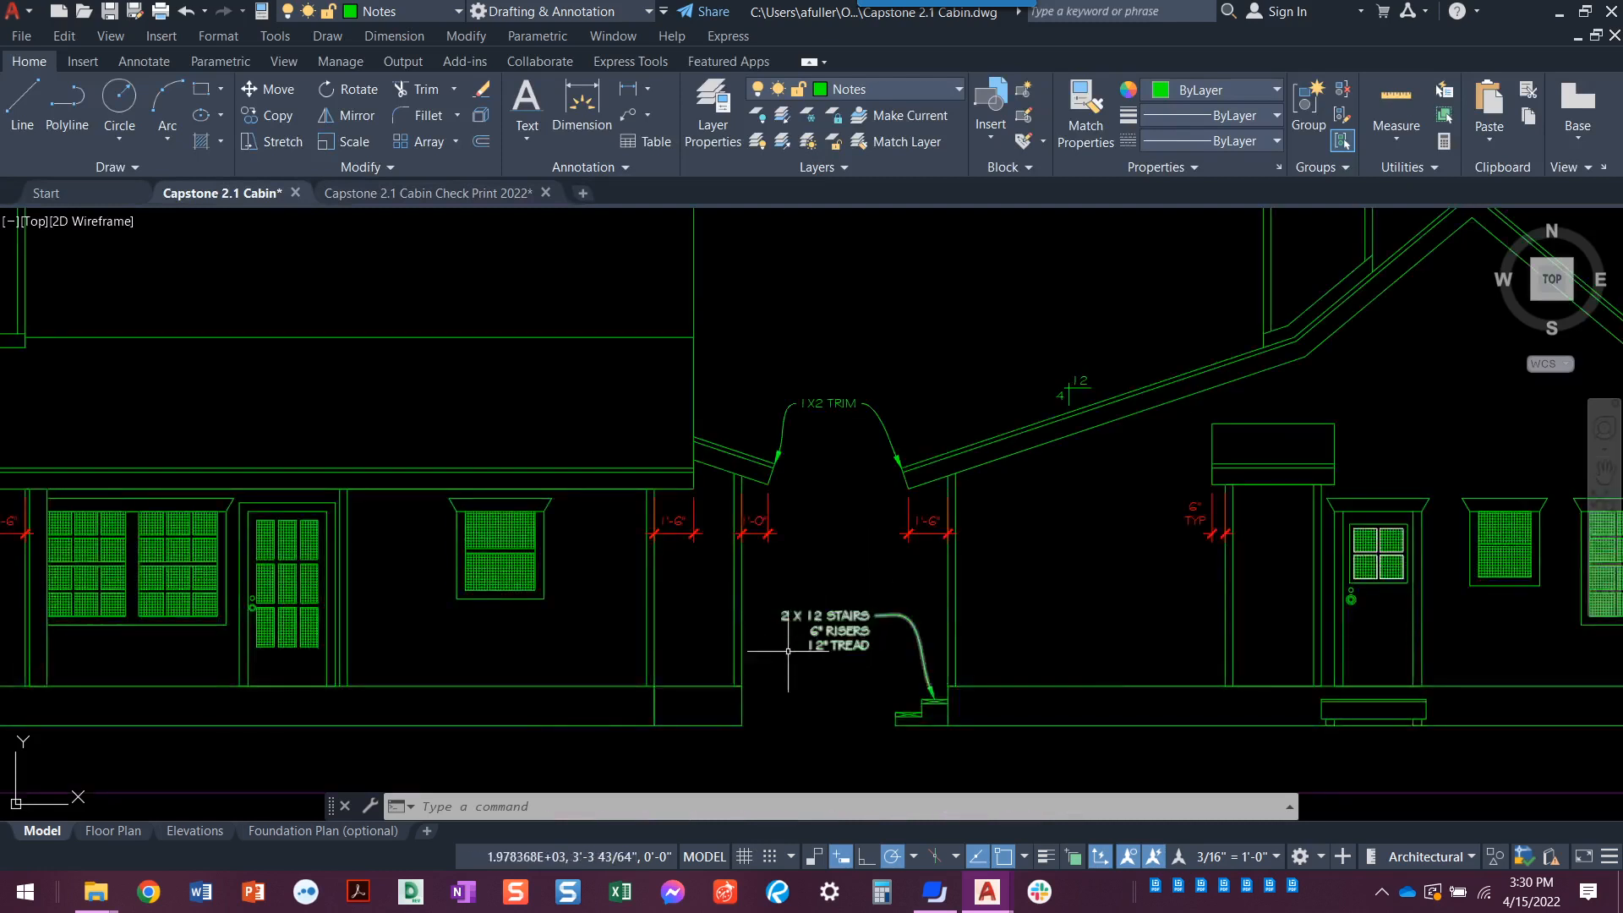
pyautogui.scroll(-3, 773, 687)
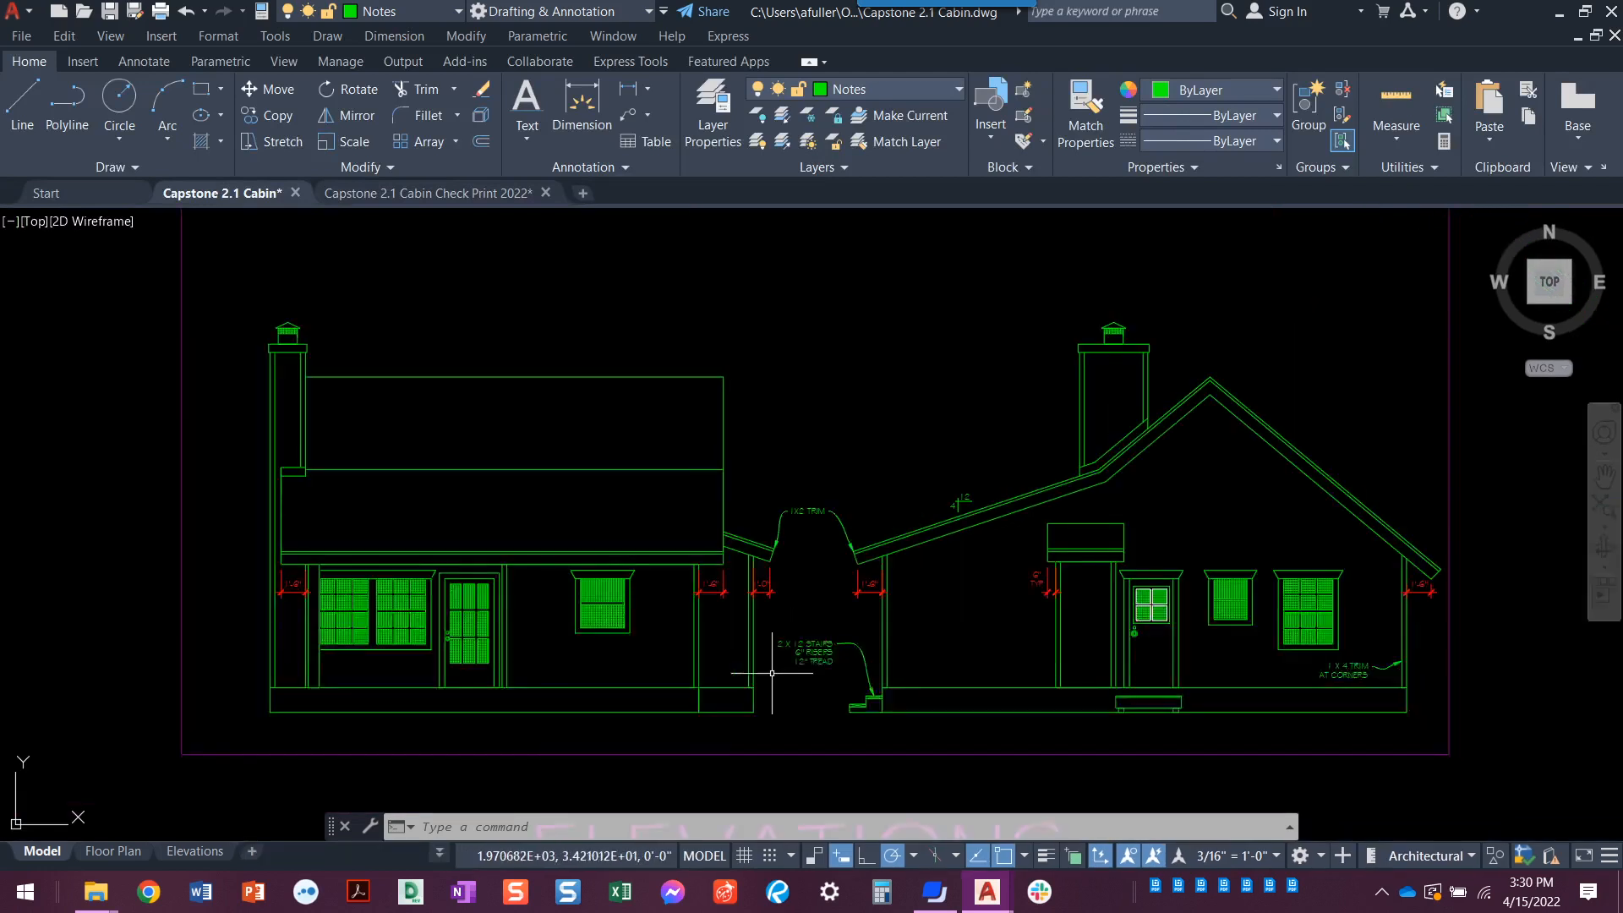
pyautogui.moveTo(770, 668); pyautogui.dragTo(652, 703, button='middle')
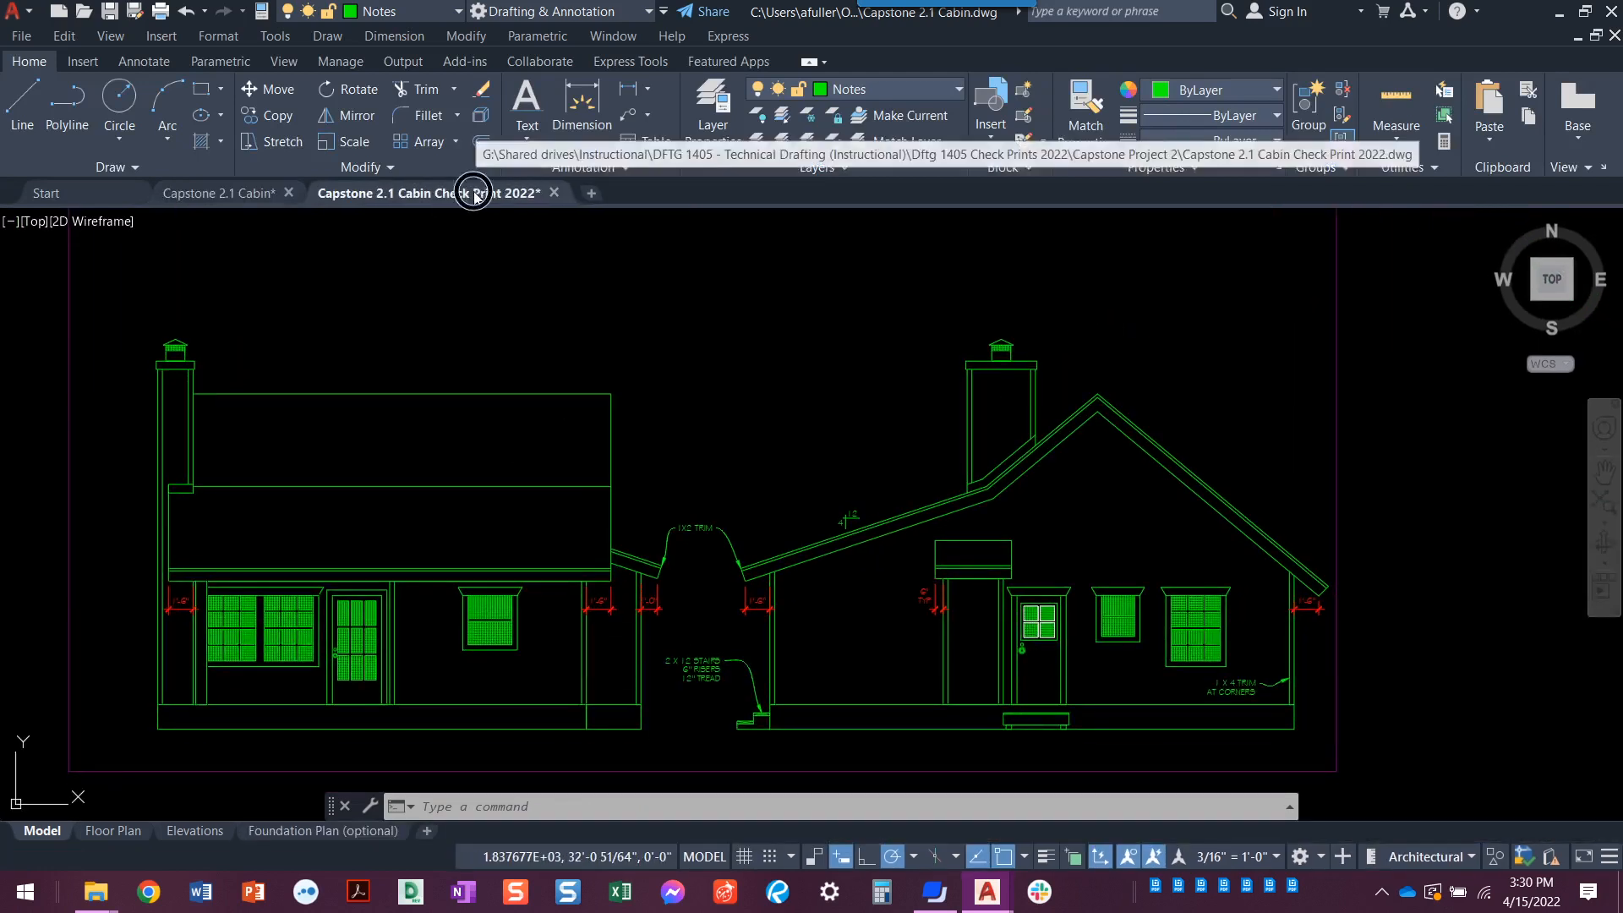
# - Switch to the Capstone 2.1 Cabin Check Print 2022 drawing and examine the notes and dimensions on its elevations and floor plan
pyautogui.click(469, 193)
pyautogui.scroll(-6, 549, 482)
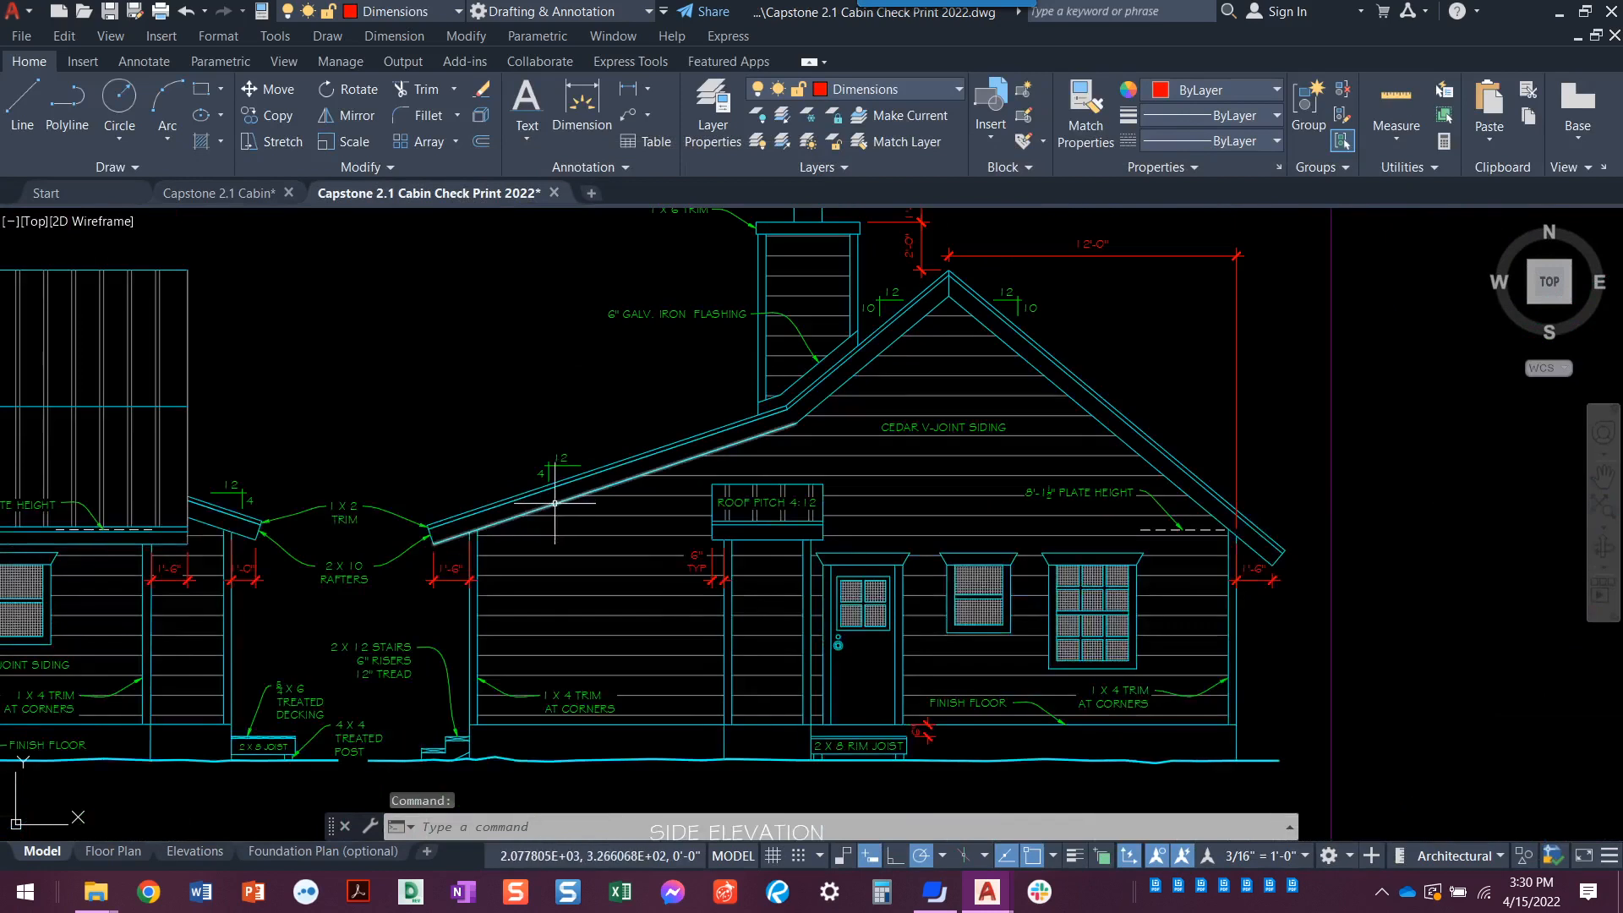
pyautogui.moveTo(542, 514); pyautogui.dragTo(691, 498, button='middle')
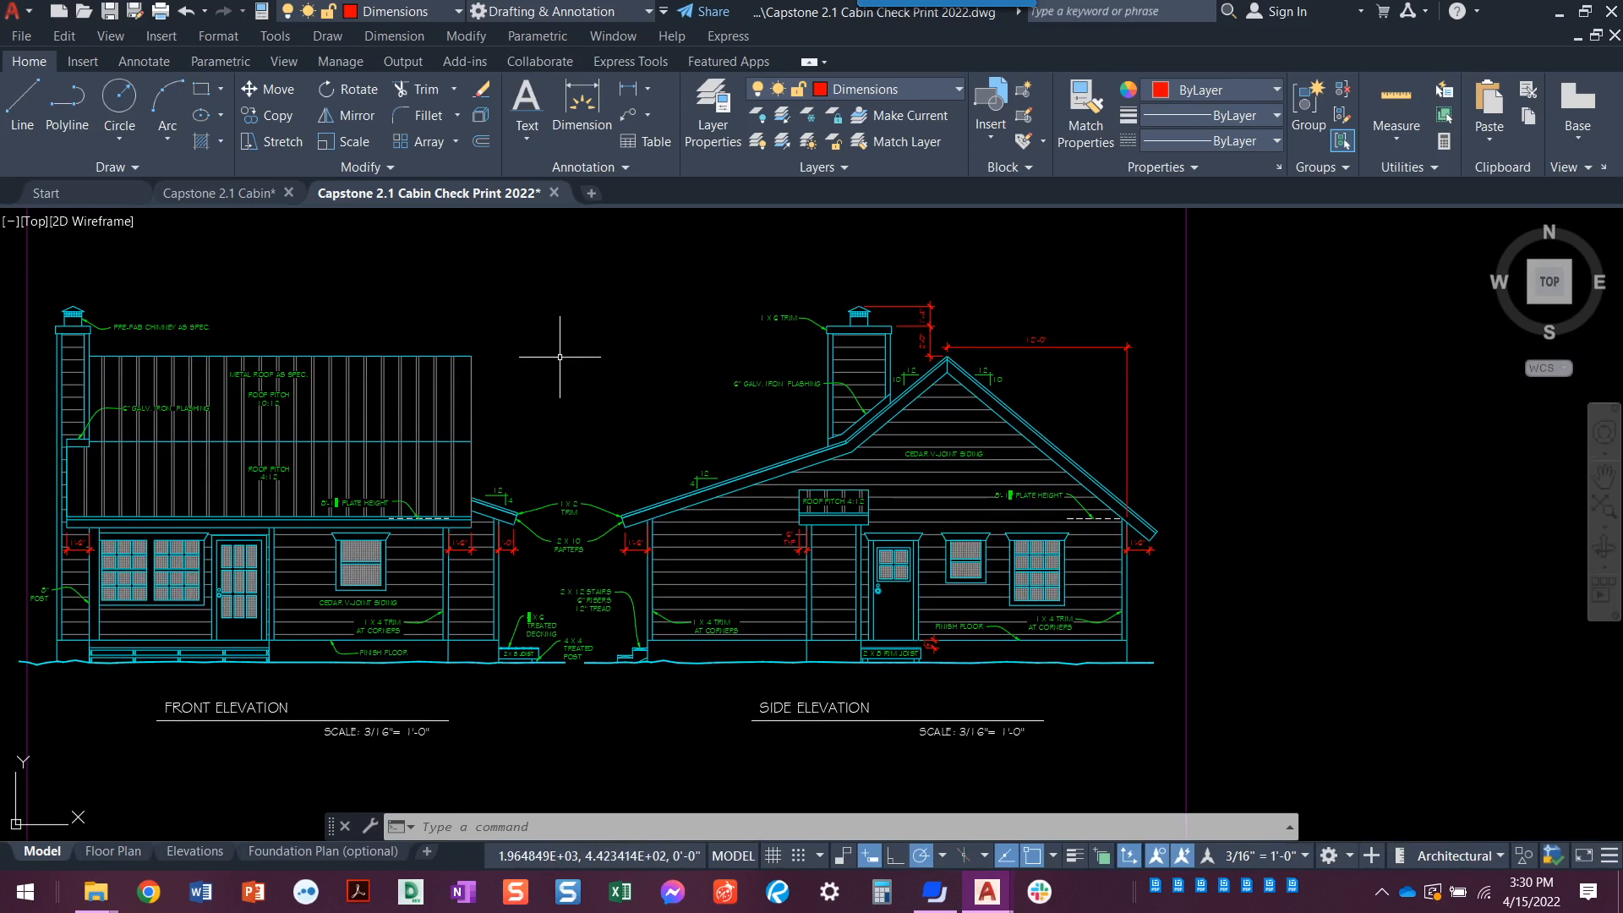
pyautogui.moveTo(560, 357); pyautogui.dragTo(609, 388, button='middle')
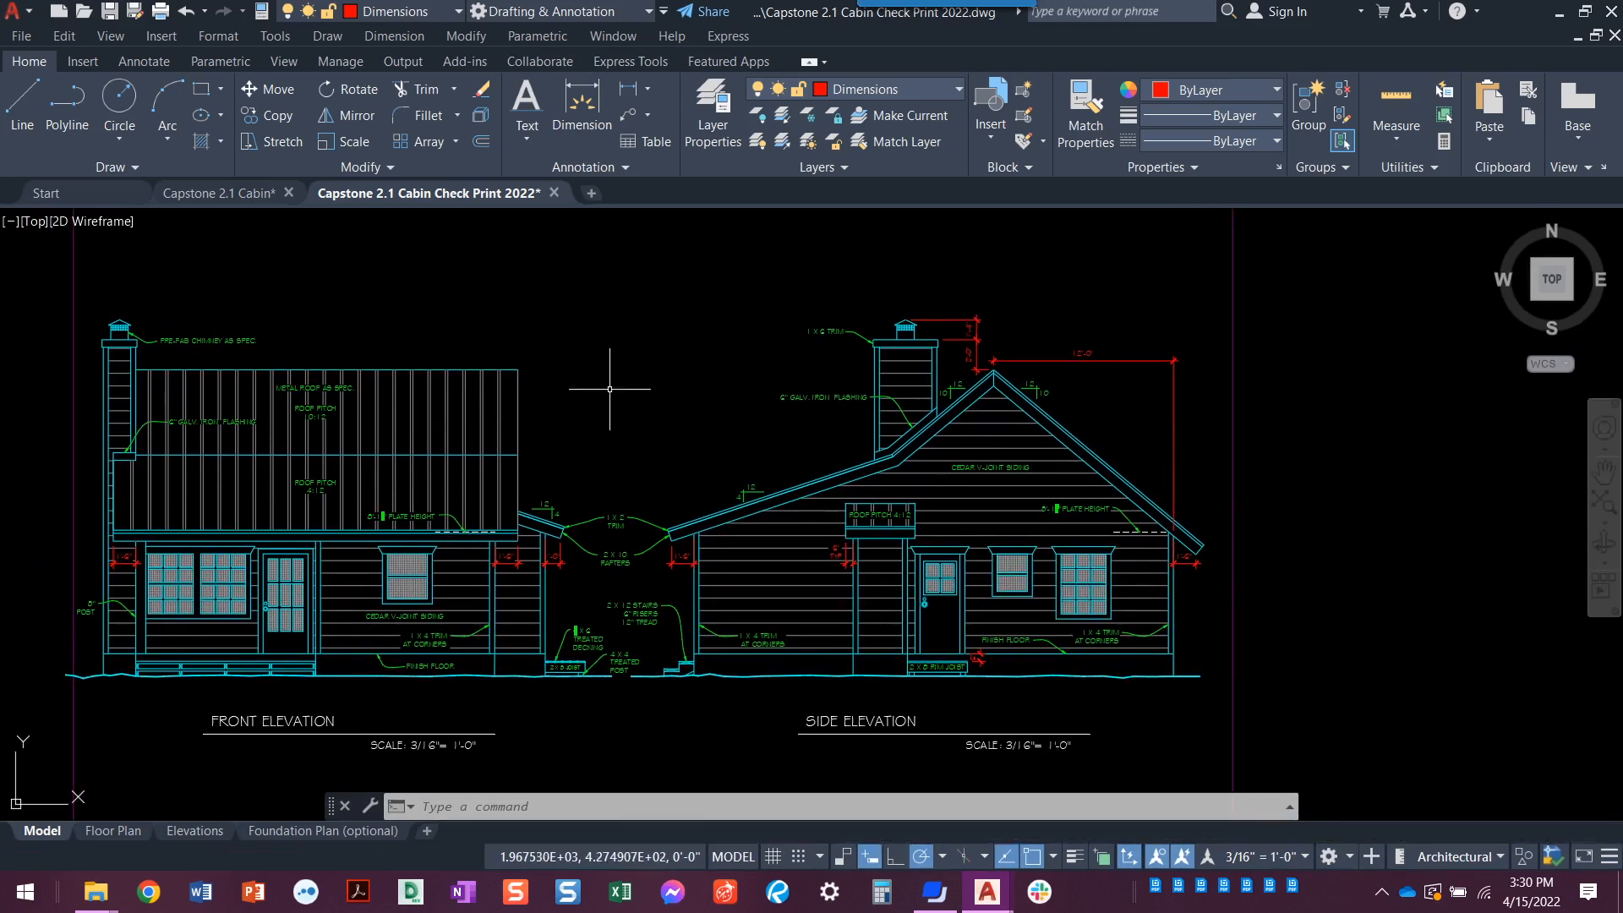
pyautogui.scroll(-4, 473, 423)
pyautogui.moveTo(392, 445); pyautogui.dragTo(1001, 453, button='middle')
pyautogui.scroll(2, 335, 507)
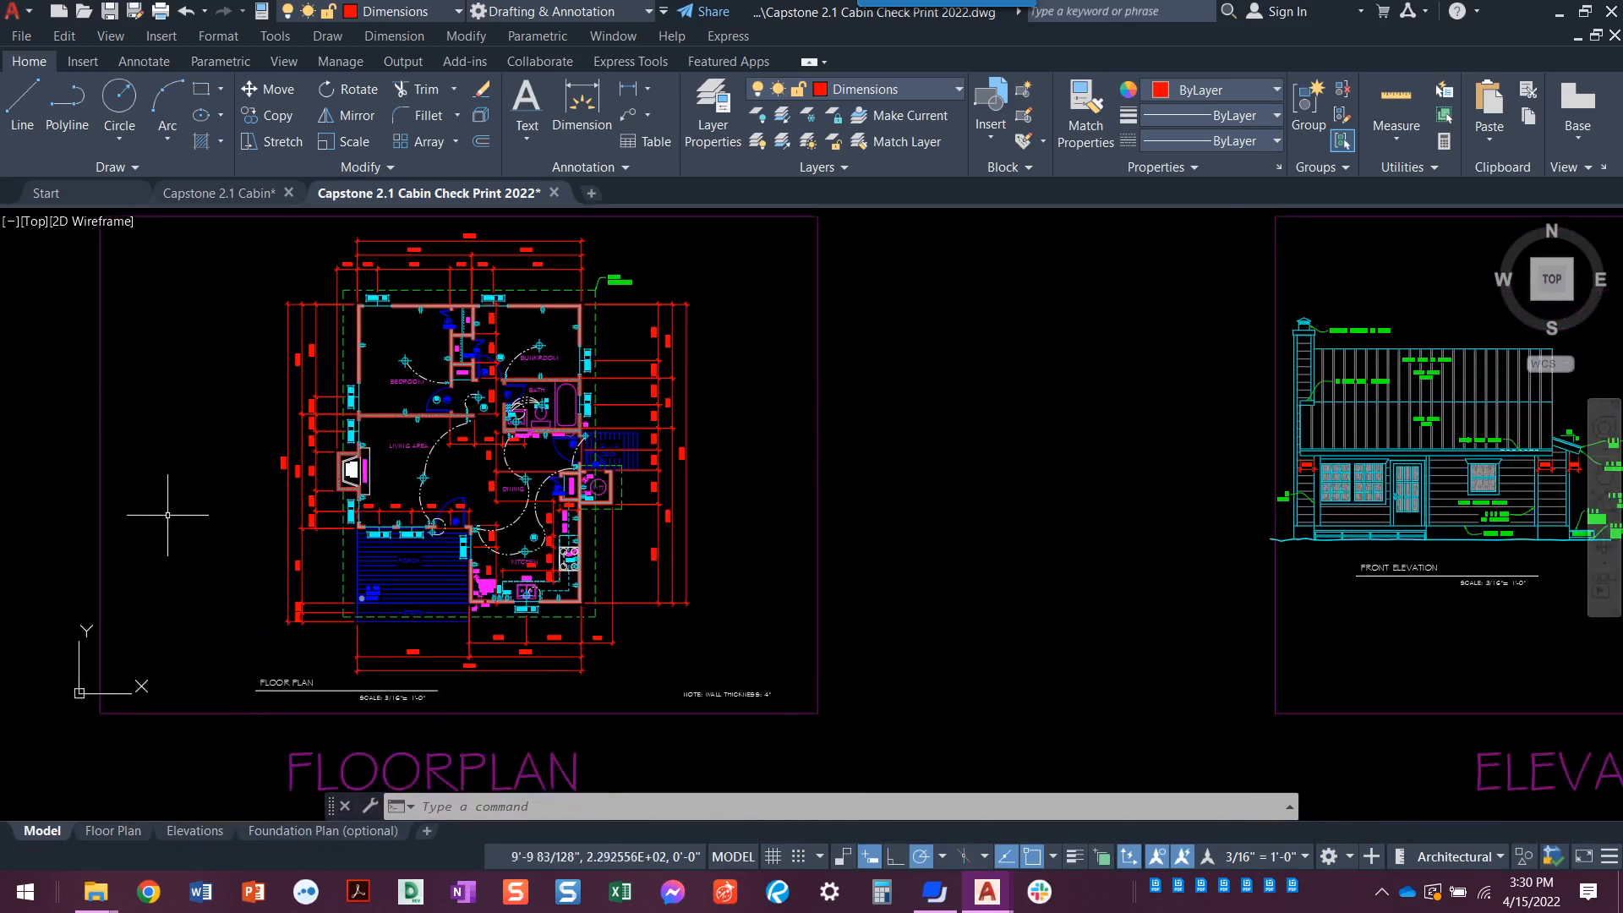
pyautogui.moveTo(170, 515); pyautogui.dragTo(160, 525, button='middle')
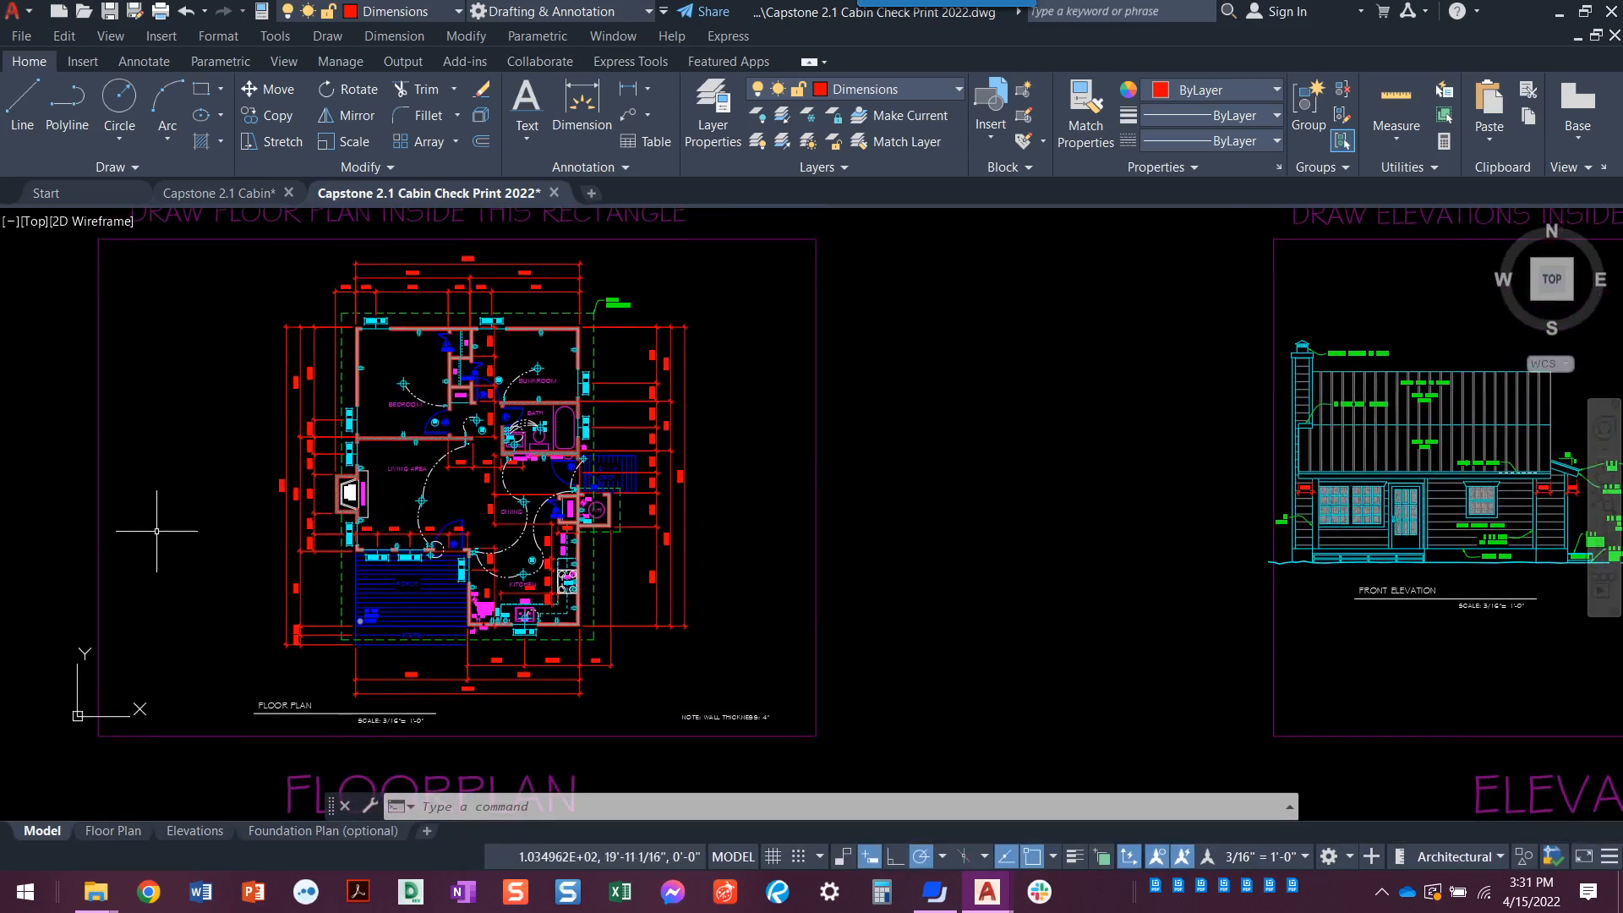
# - Look through the check print's Floor Plan and Elevations layouts, and examine the wall thickness note beside the floor plan's title block
pyautogui.click(101, 835)
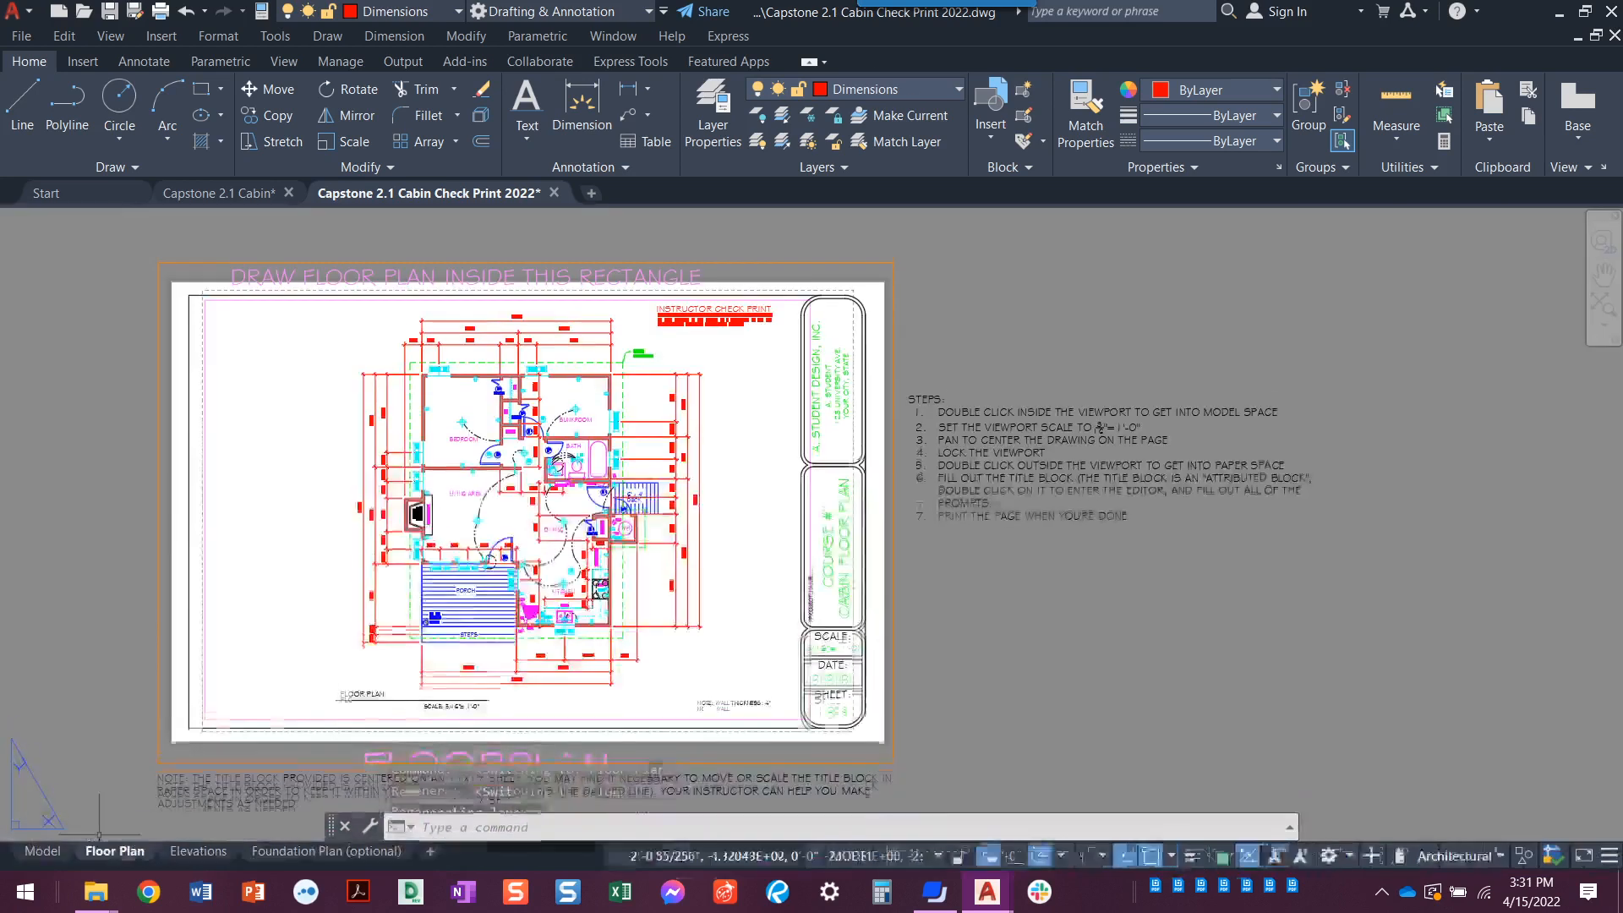
pyautogui.click(192, 850)
pyautogui.click(112, 849)
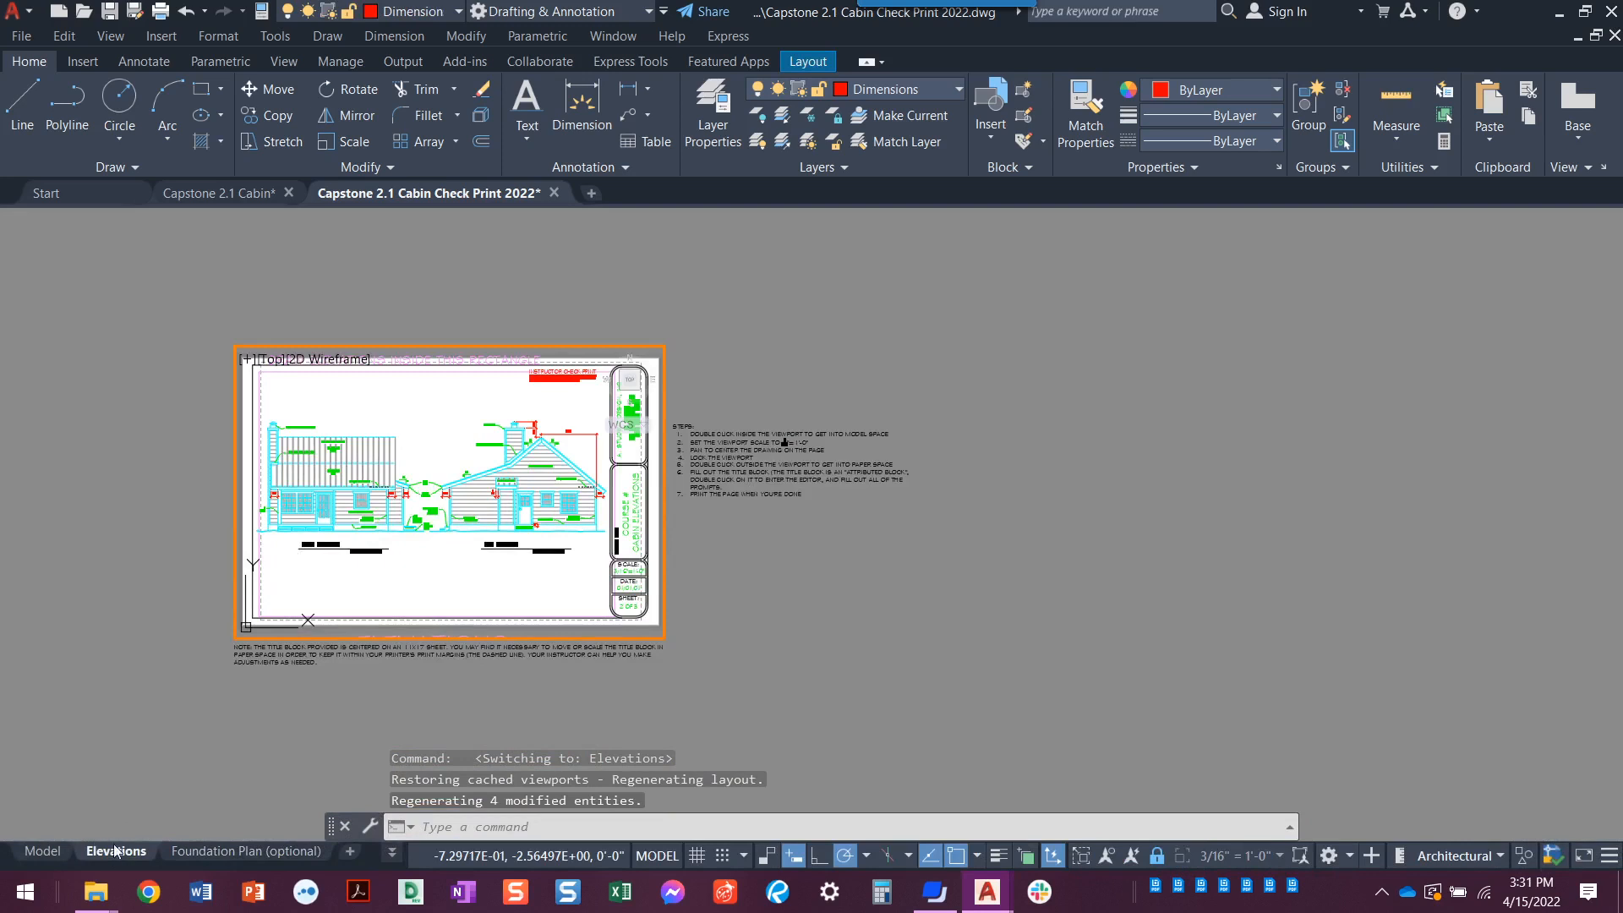
pyautogui.click(107, 854)
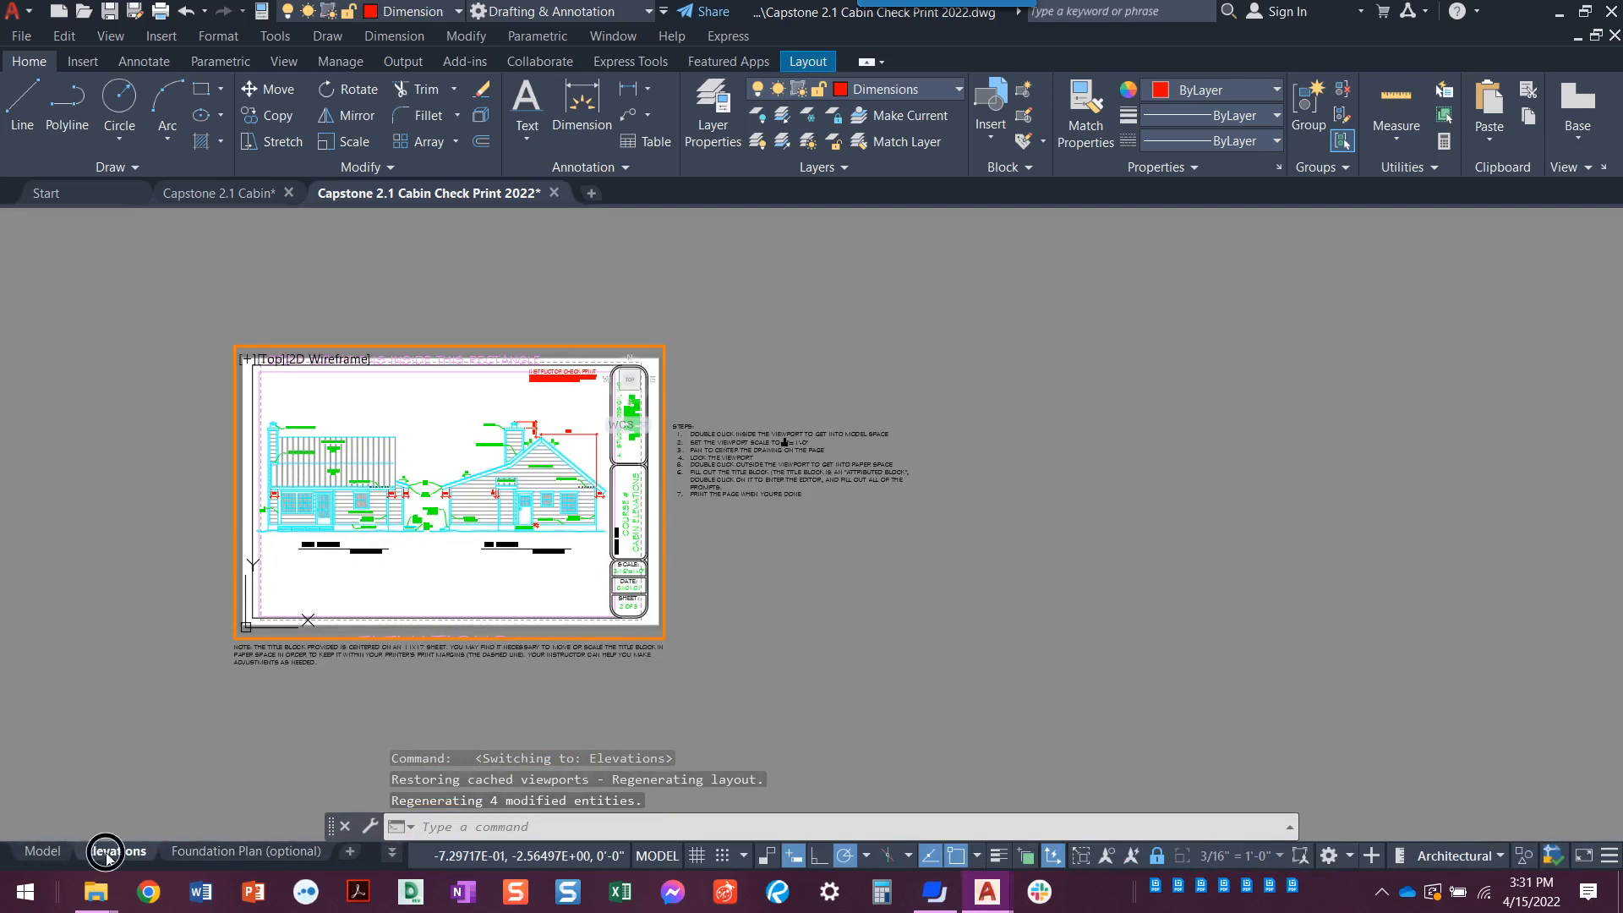
pyautogui.click(203, 852)
pyautogui.click(131, 850)
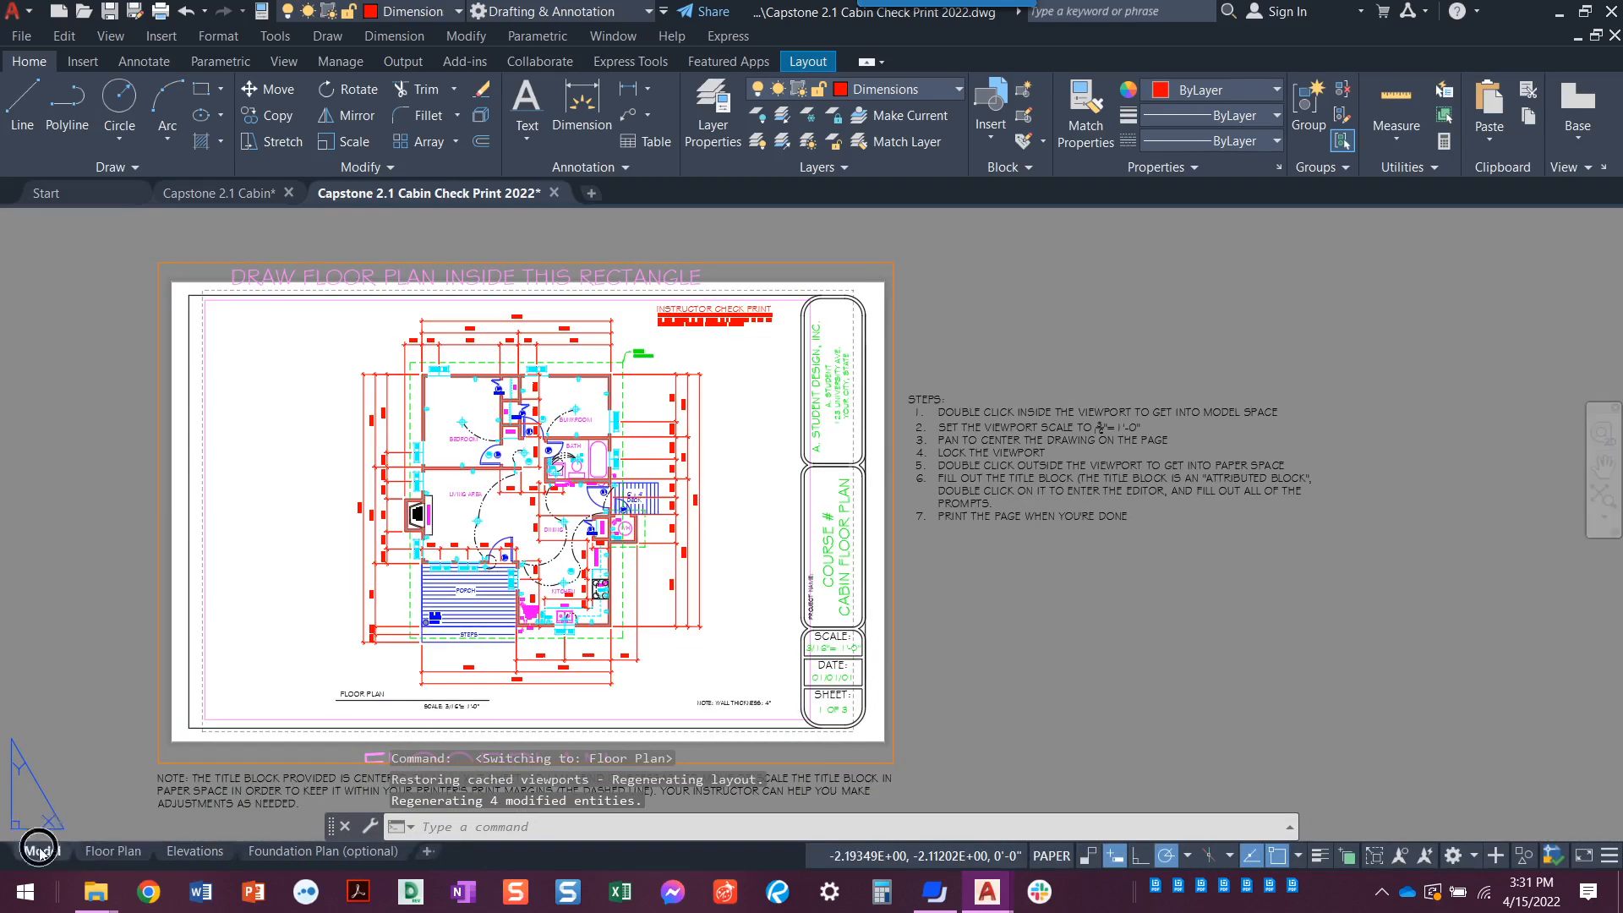
pyautogui.click(39, 852)
pyautogui.click(115, 850)
pyautogui.scroll(2, 688, 701)
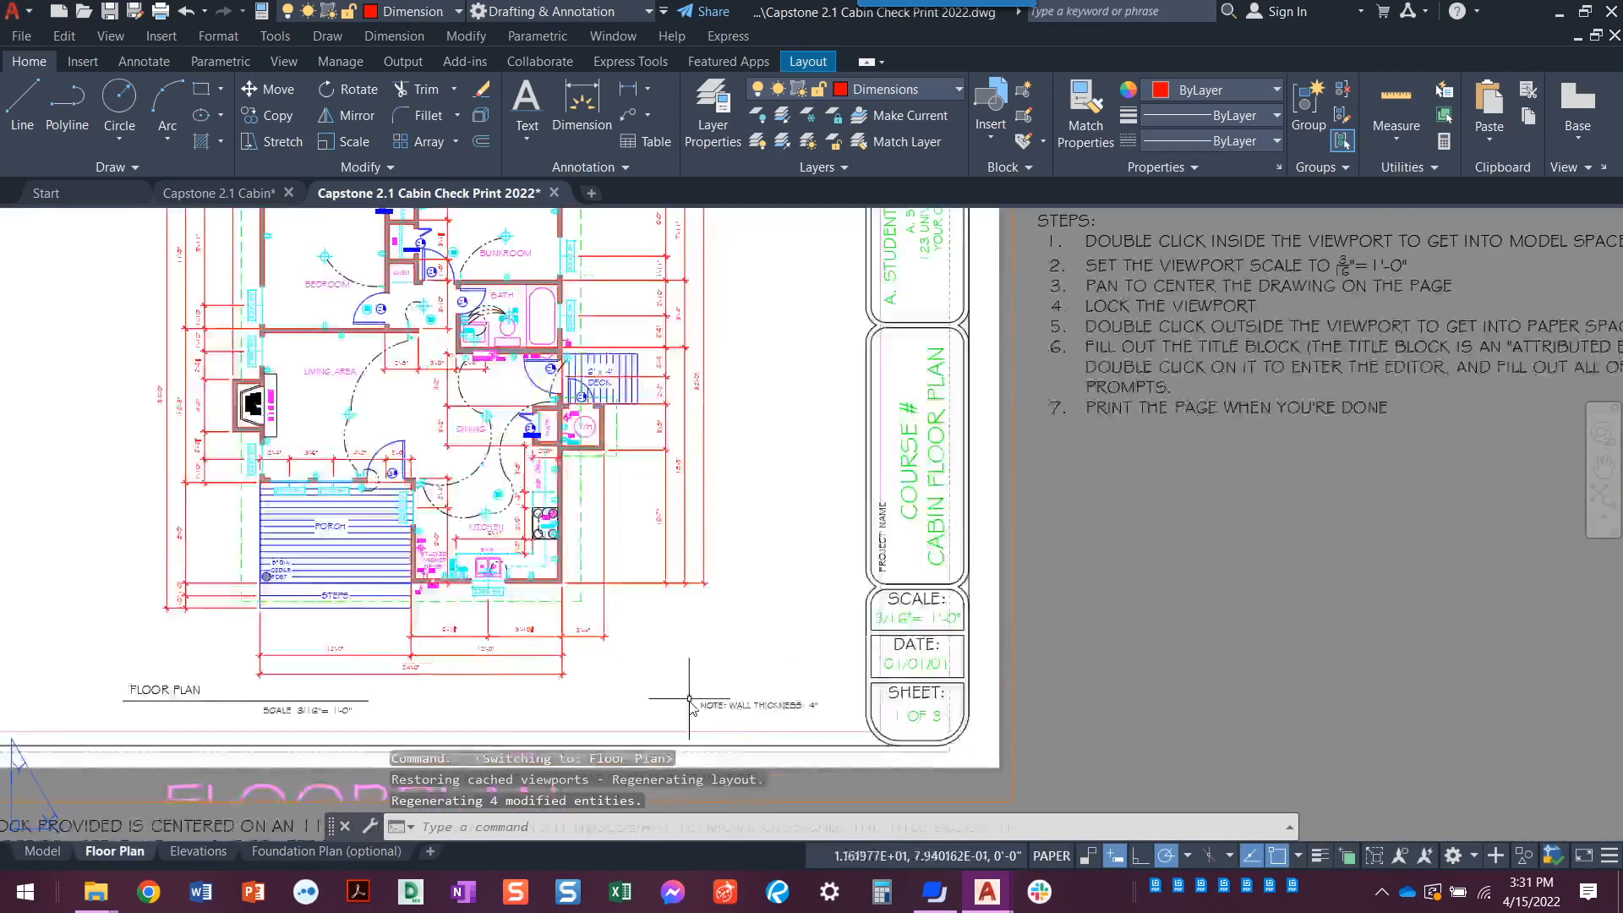
pyautogui.scroll(3, 688, 701)
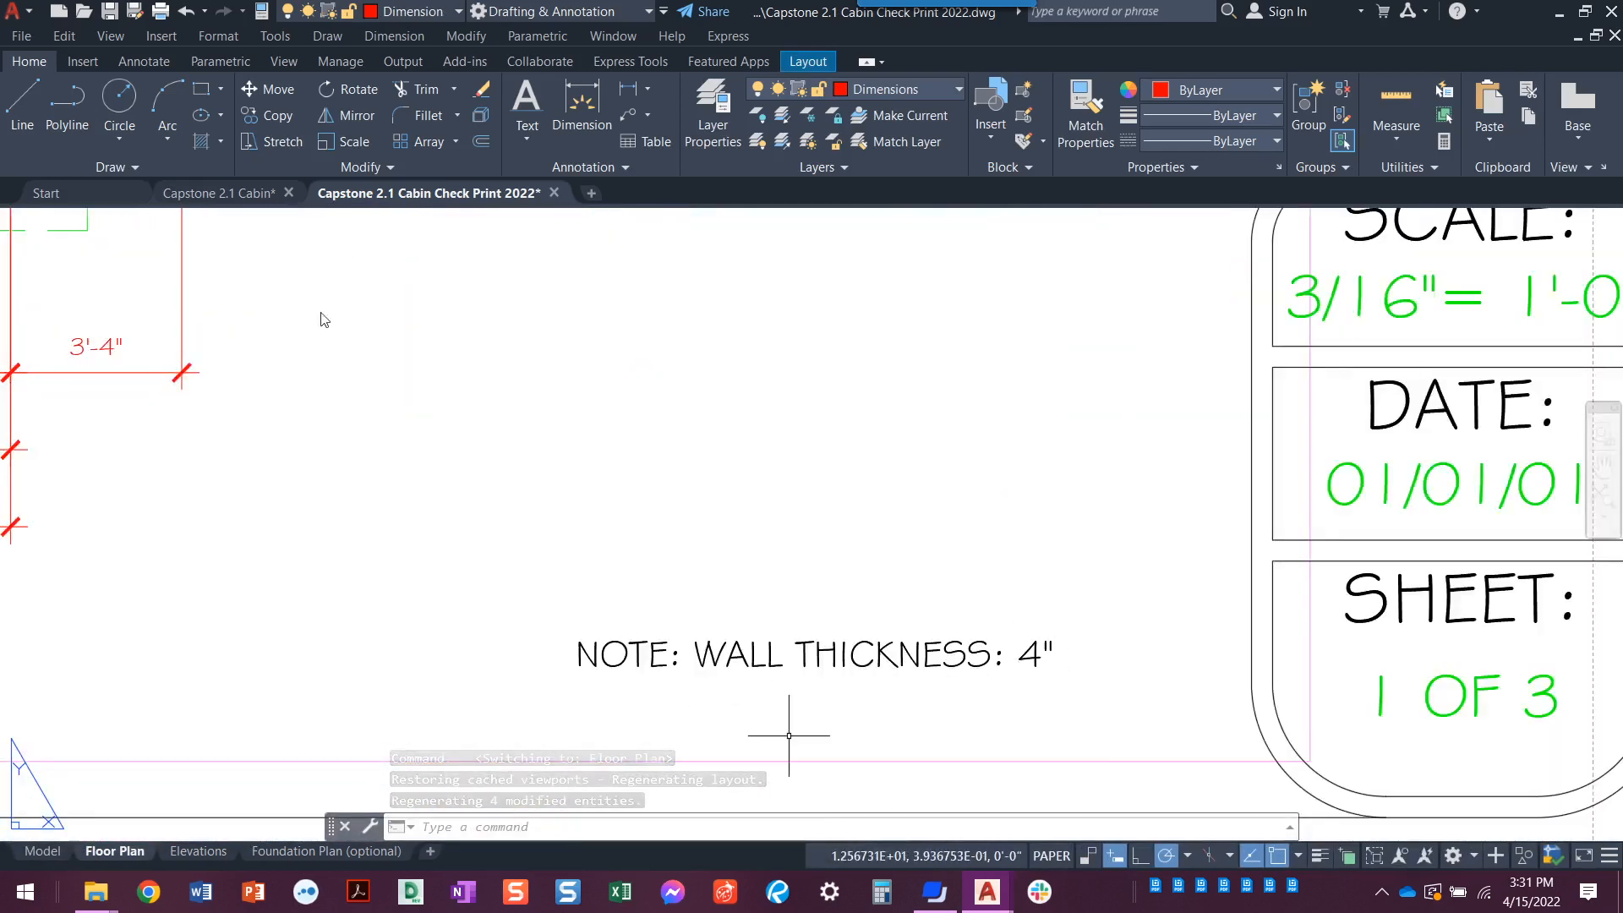
# - Switch back to the Capstone 2.1 Cabin drawing and look over its floor plan and elevations in model space
pyautogui.click(220, 196)
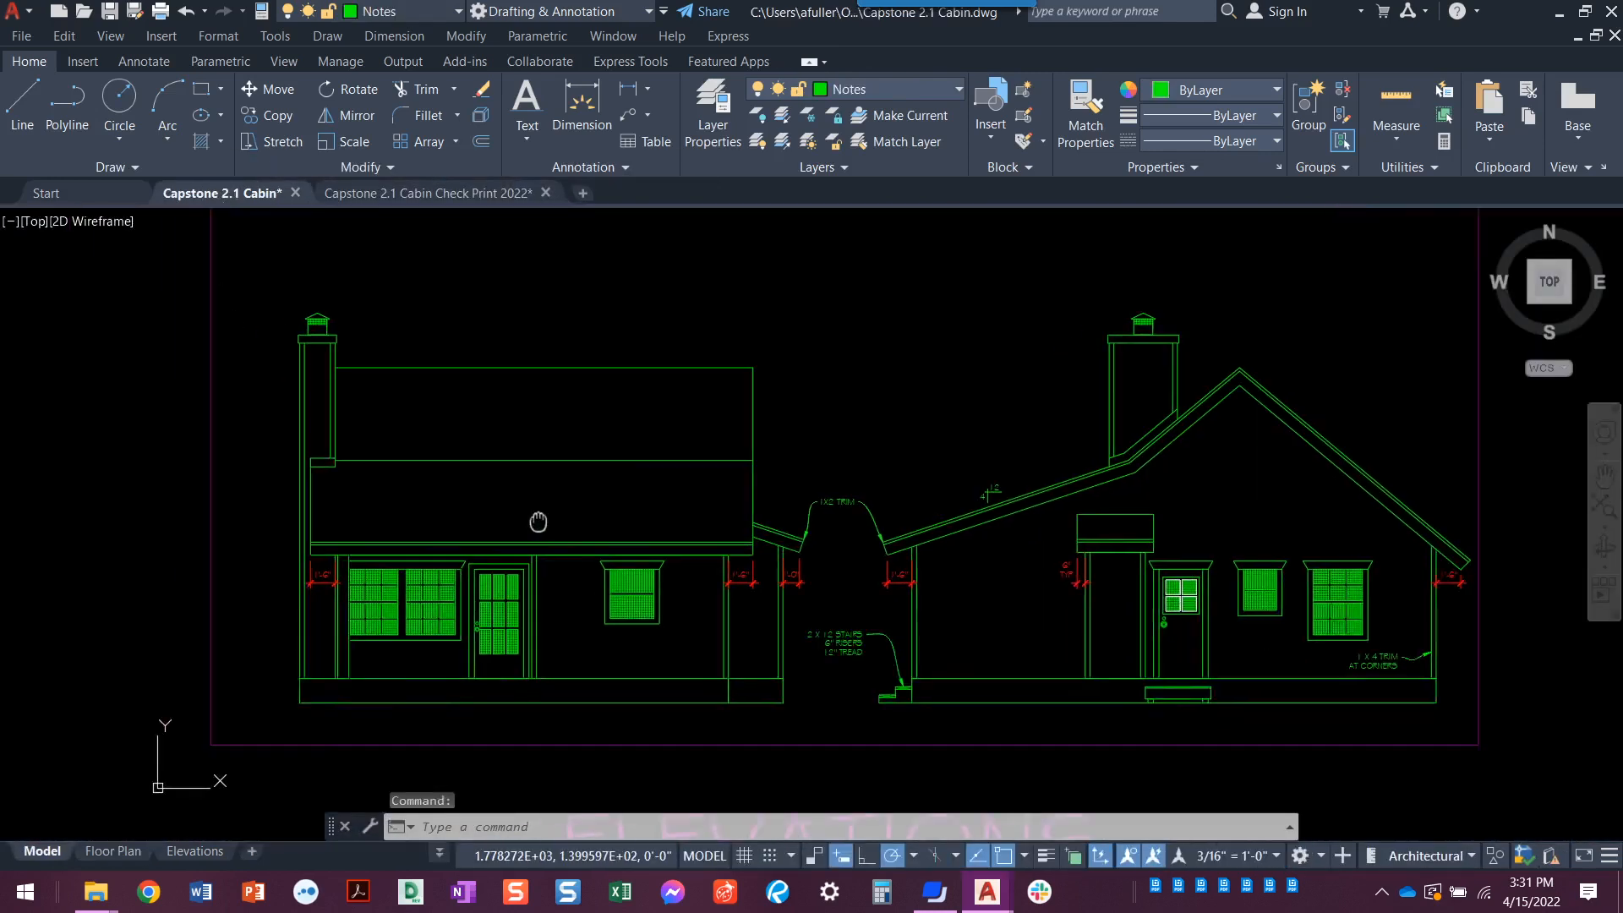
pyautogui.scroll(-4, 294, 410)
pyautogui.moveTo(304, 453); pyautogui.dragTo(746, 482, button='middle')
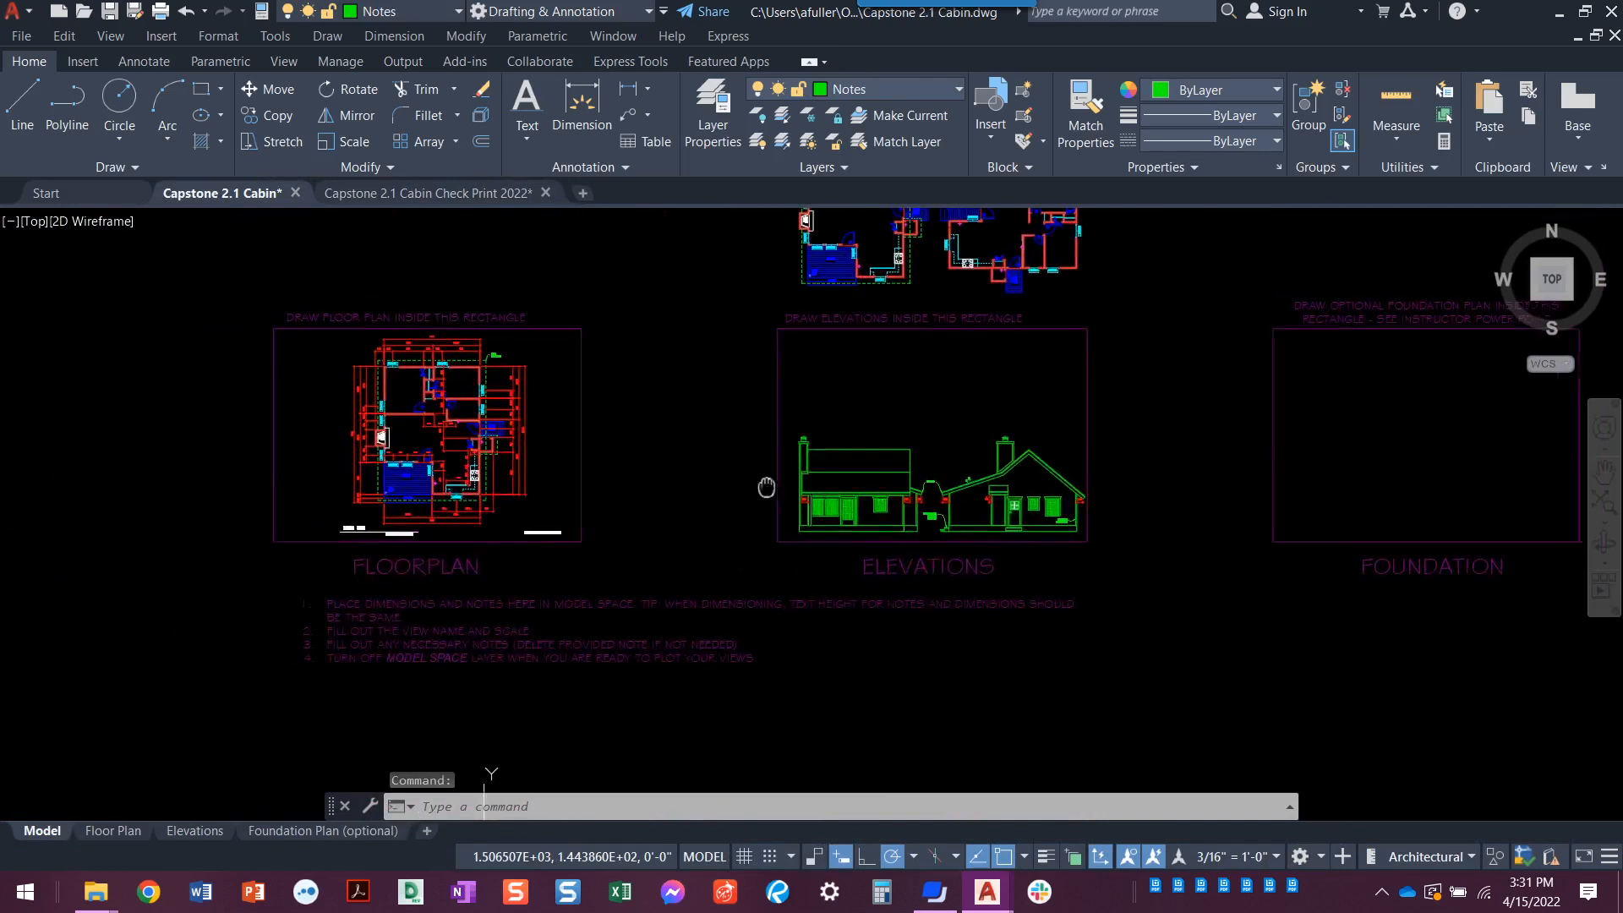
pyautogui.scroll(2, 414, 440)
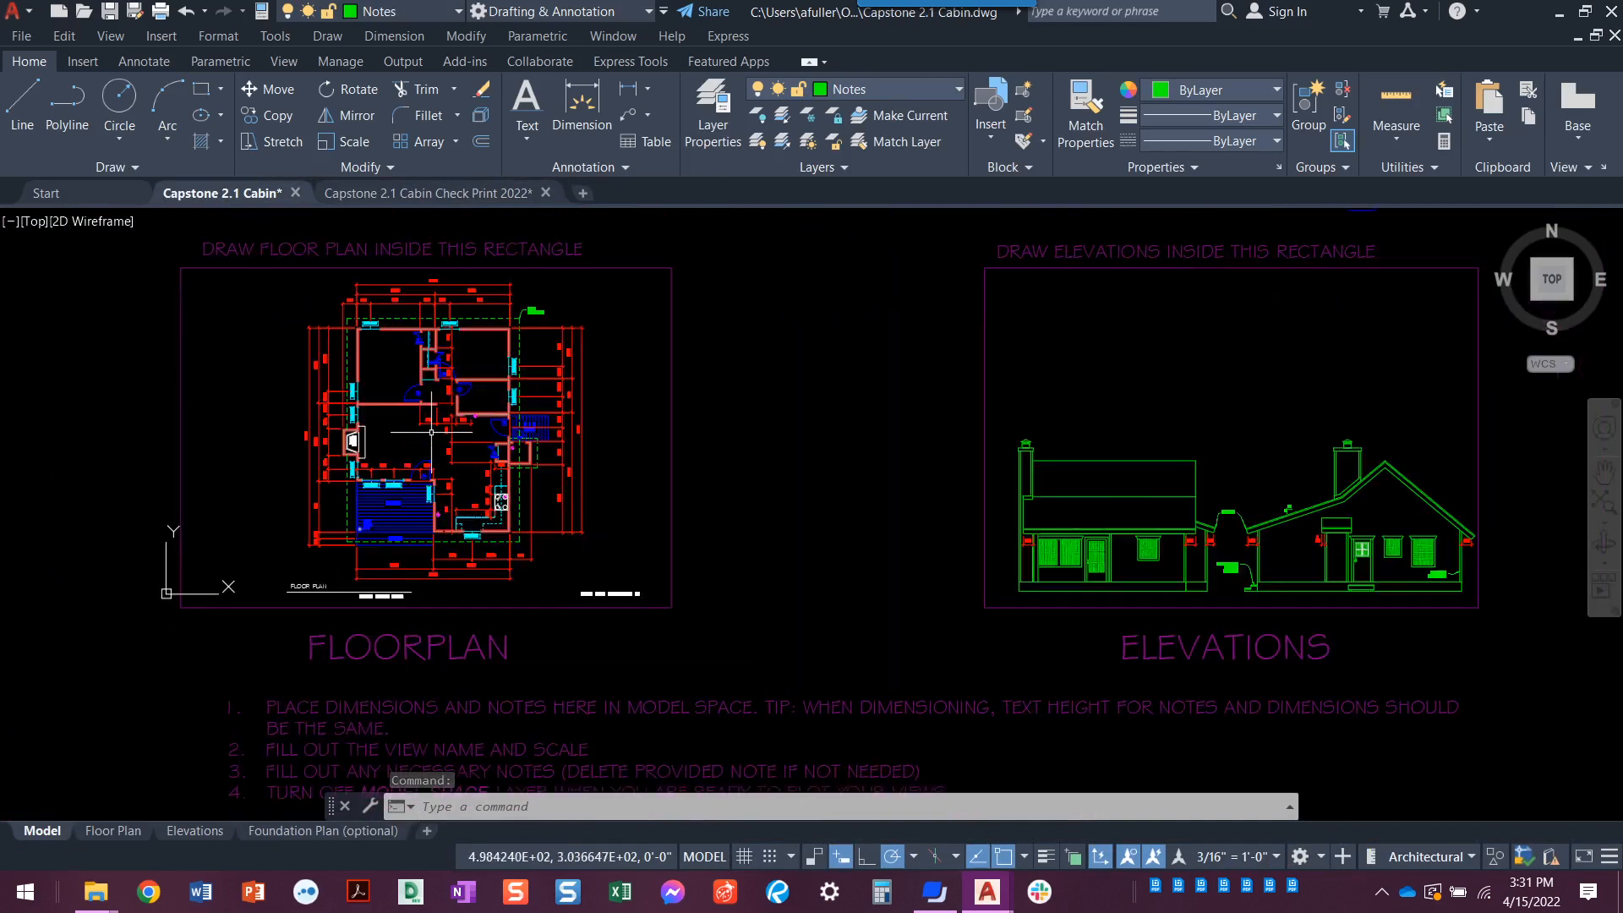
# - Turn off the Dimensions layer by picking one of the floor plan's dimensions
pyautogui.click(760, 118)
pyautogui.click(561, 337)
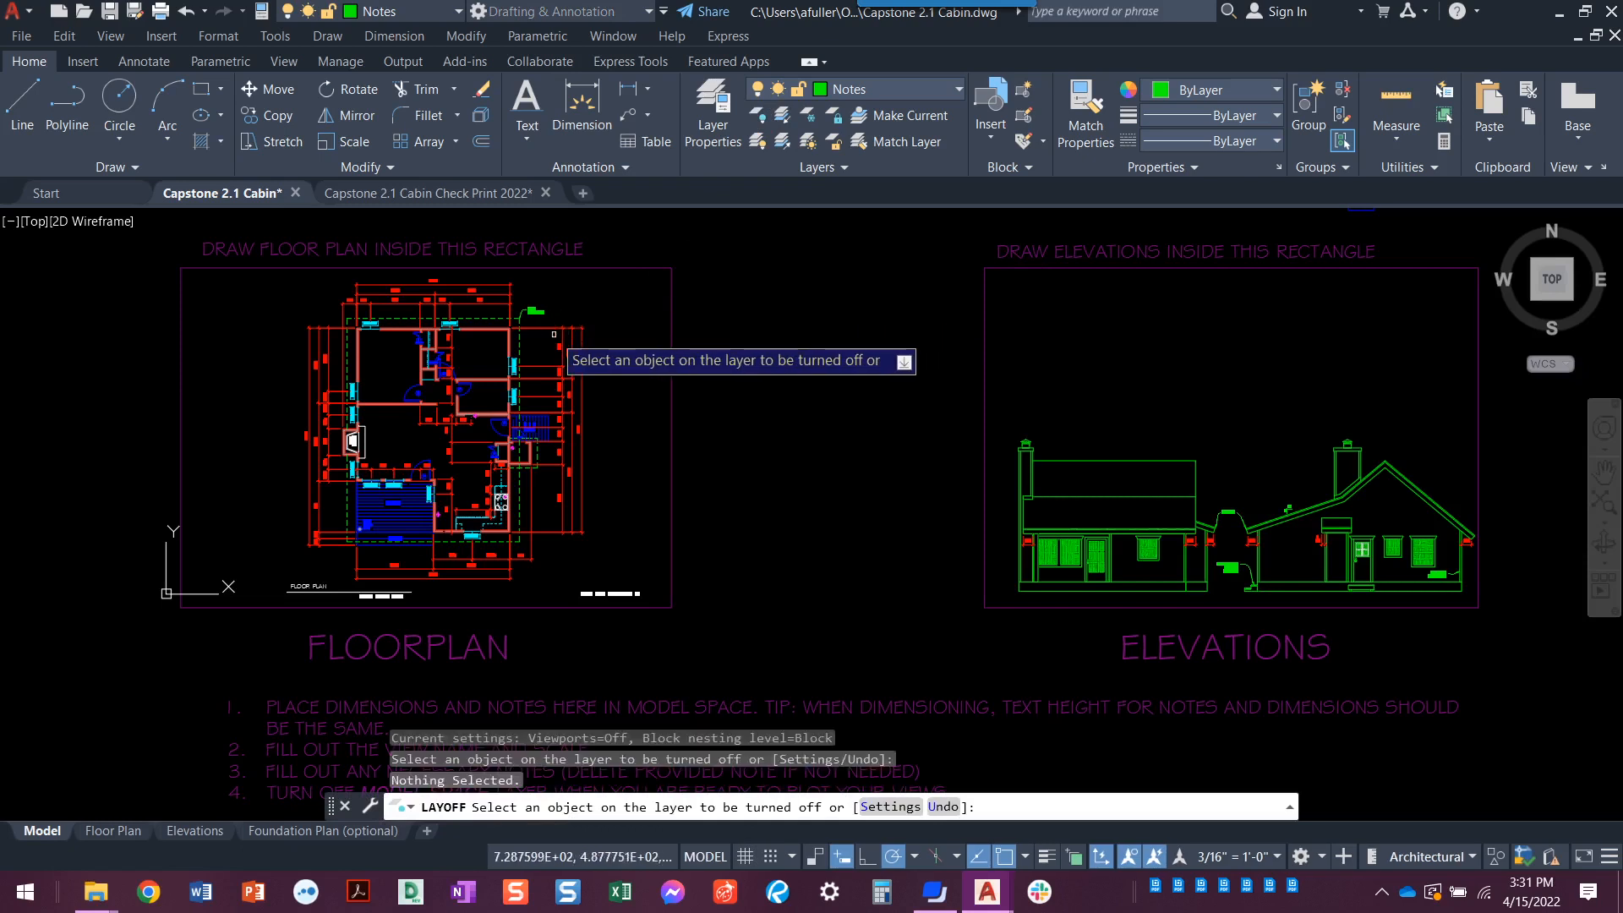
pyautogui.click(561, 337)
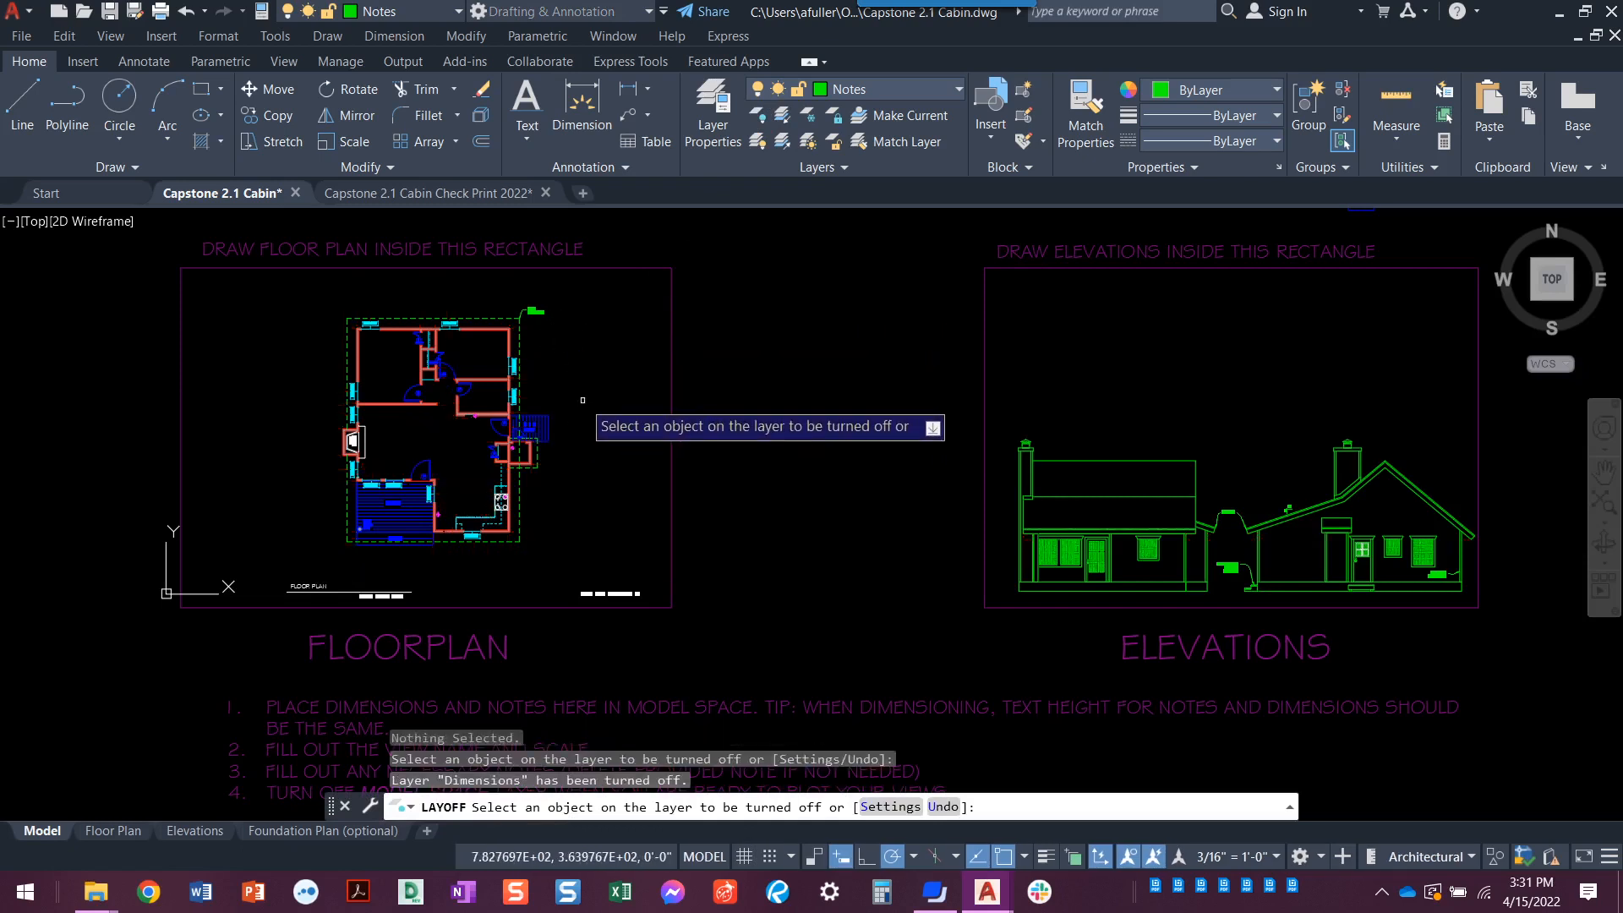
pyautogui.press('Escape')
pyautogui.press('Escape')
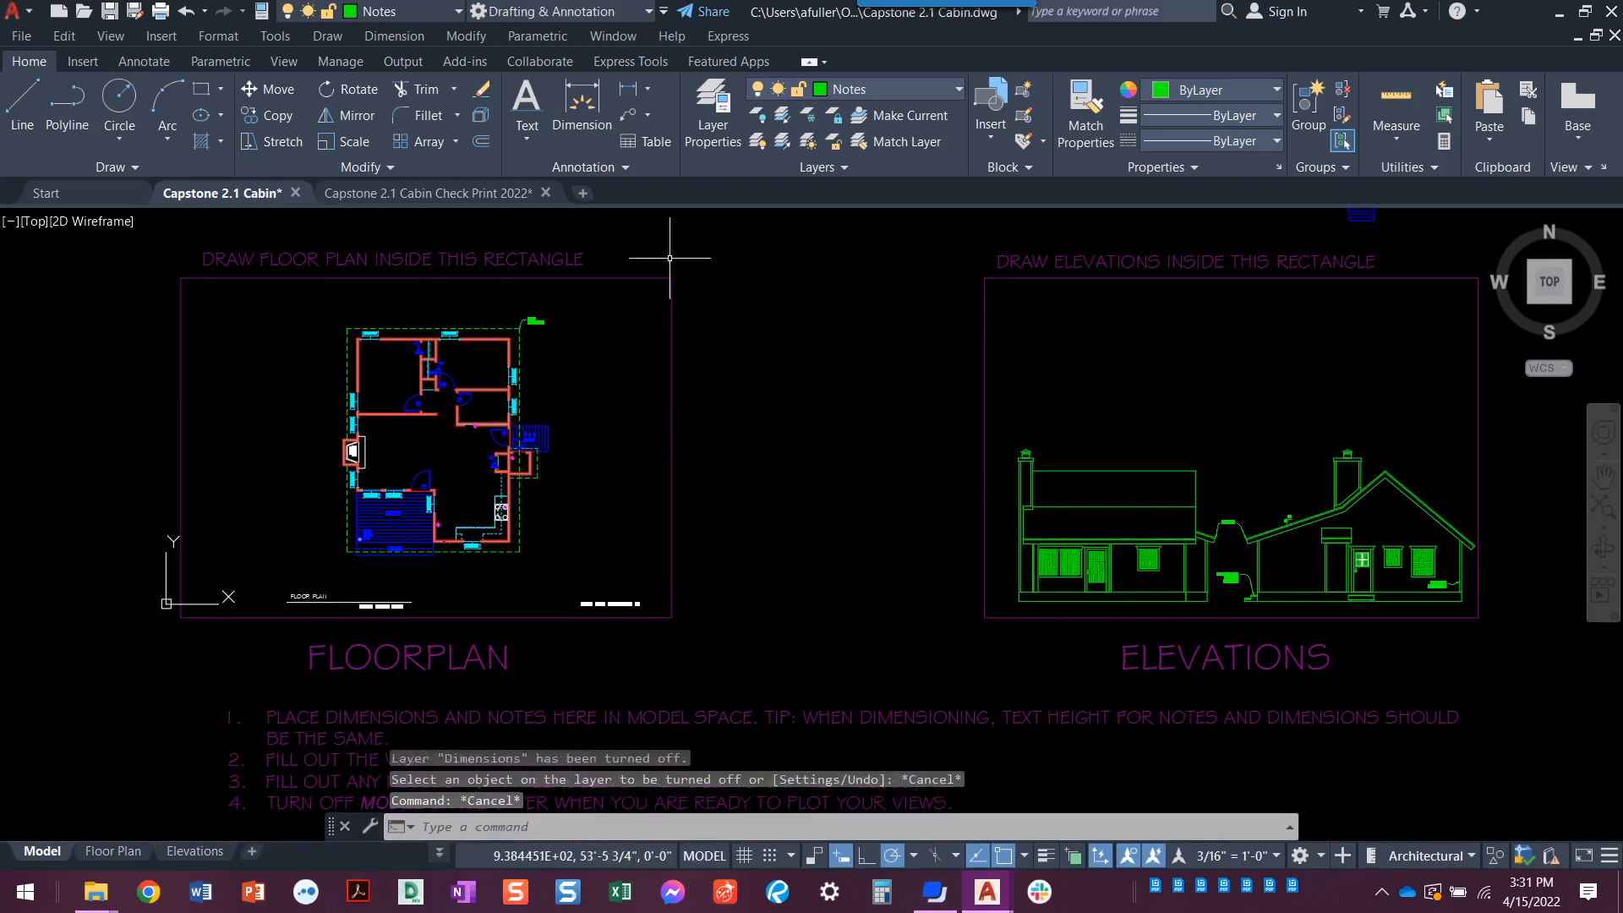
# - Turn on all layers and erase the yellow vertical construction lines running through the front elevation
pyautogui.click(758, 144)
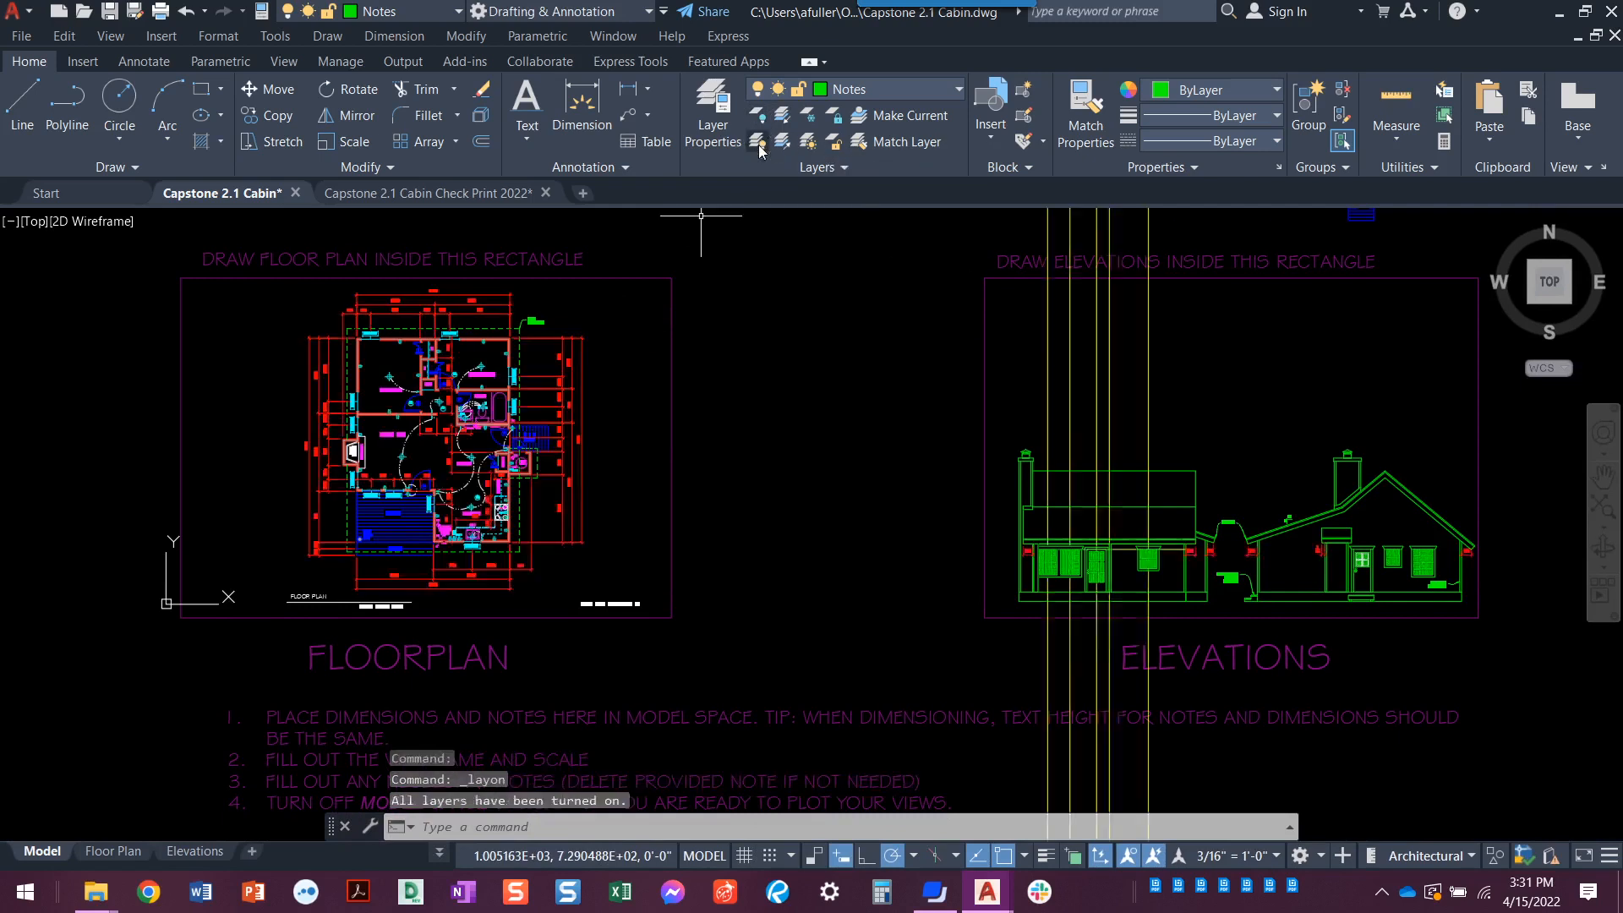
pyautogui.scroll(-3, 761, 279)
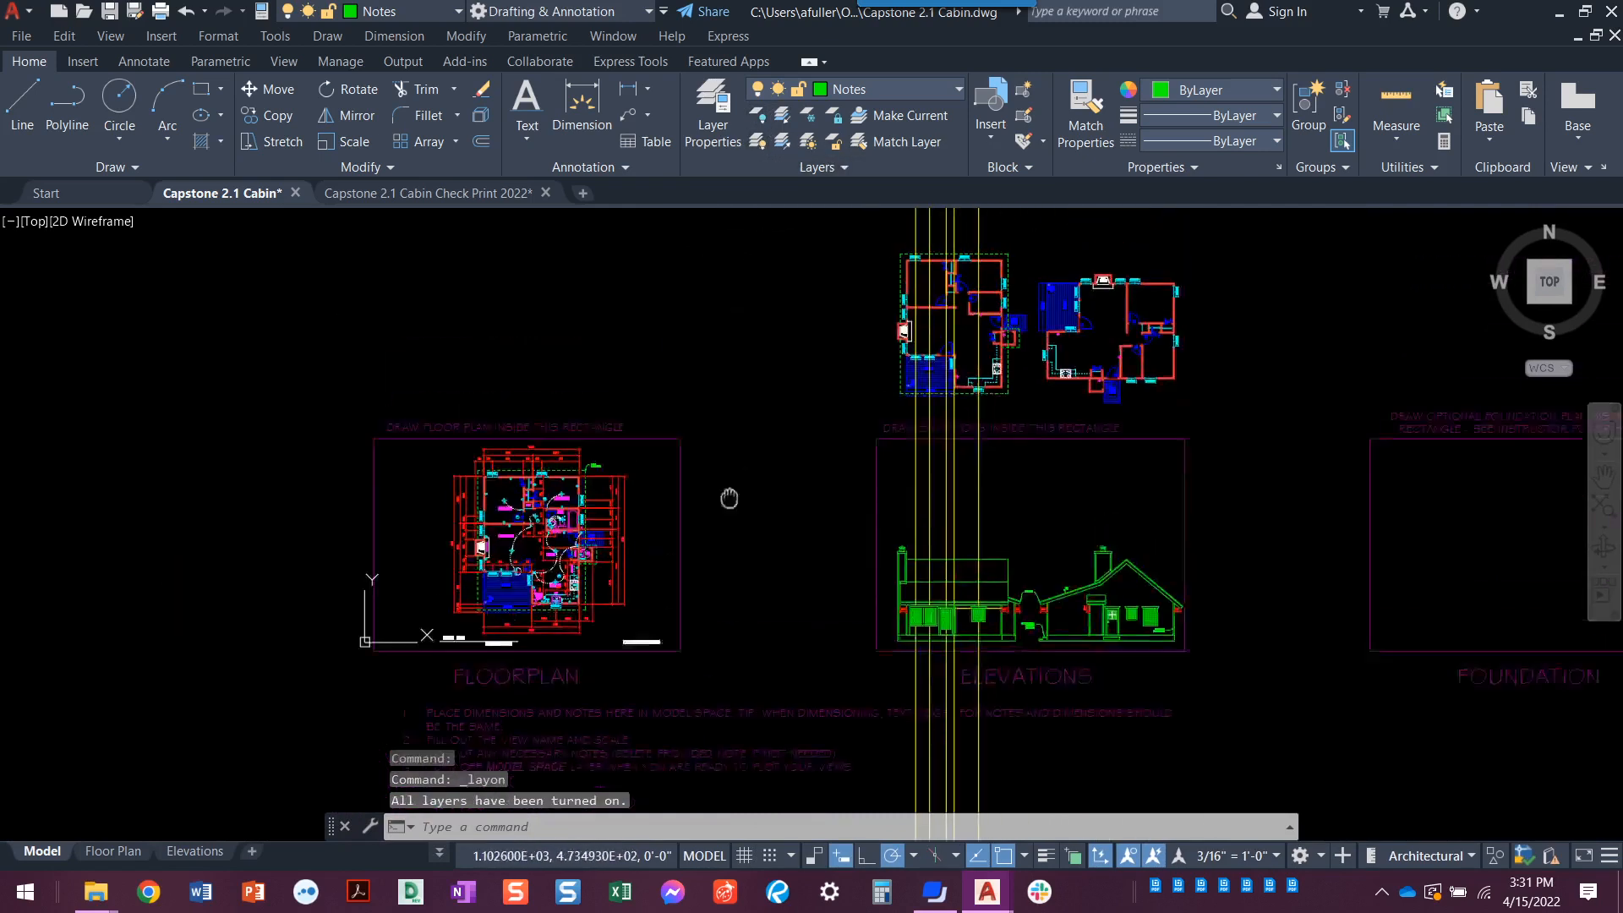
pyautogui.click(895, 763)
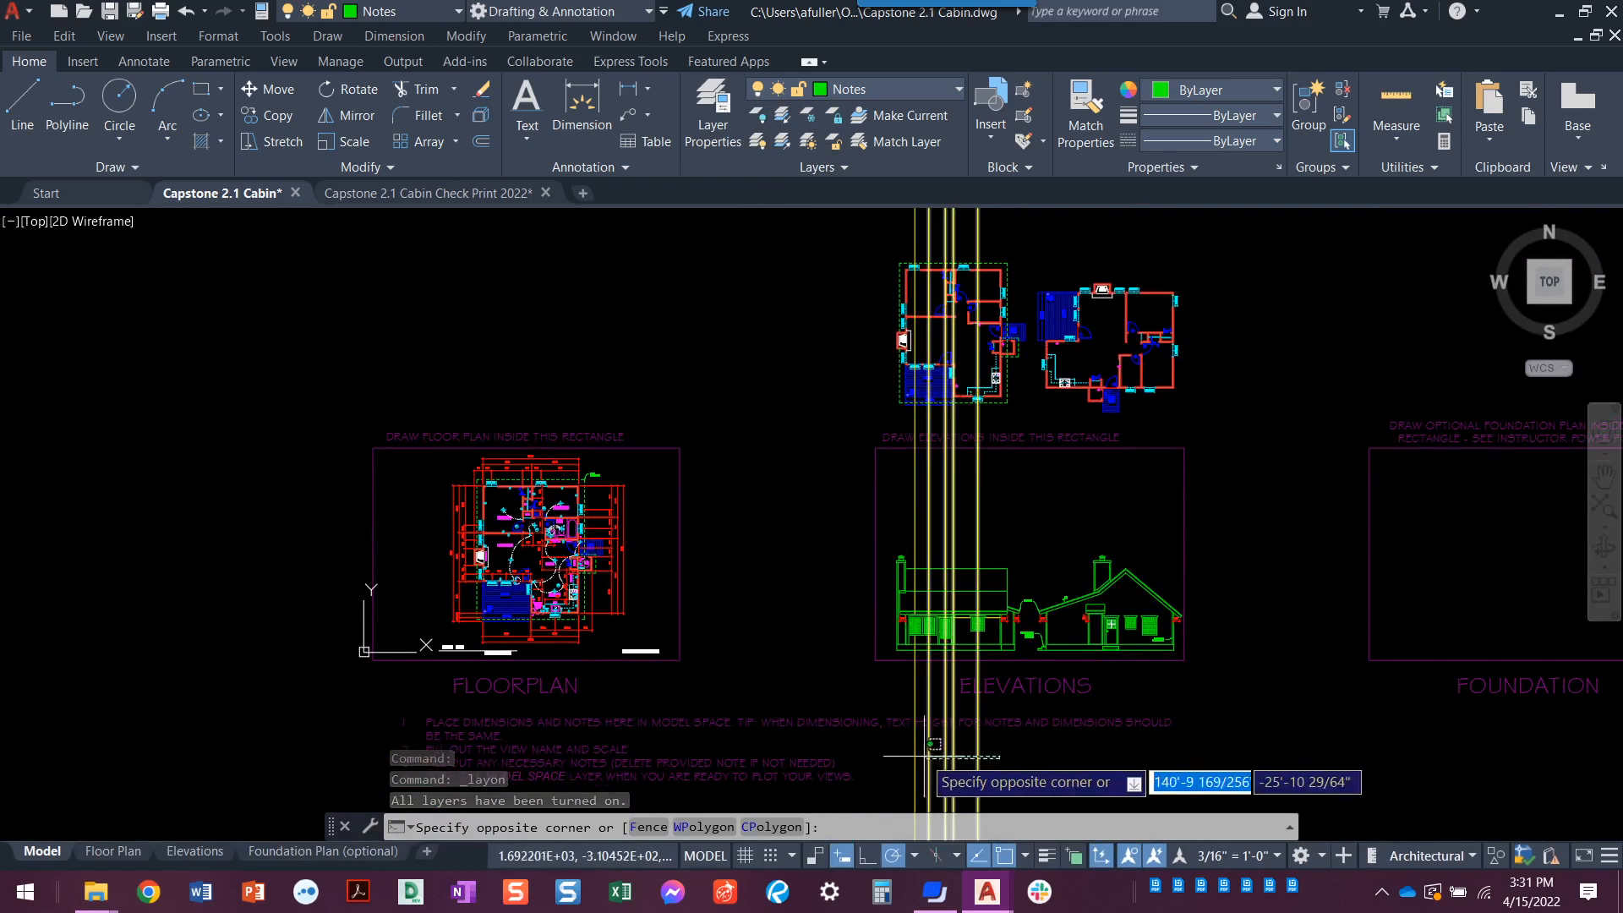
pyautogui.press('Delete')
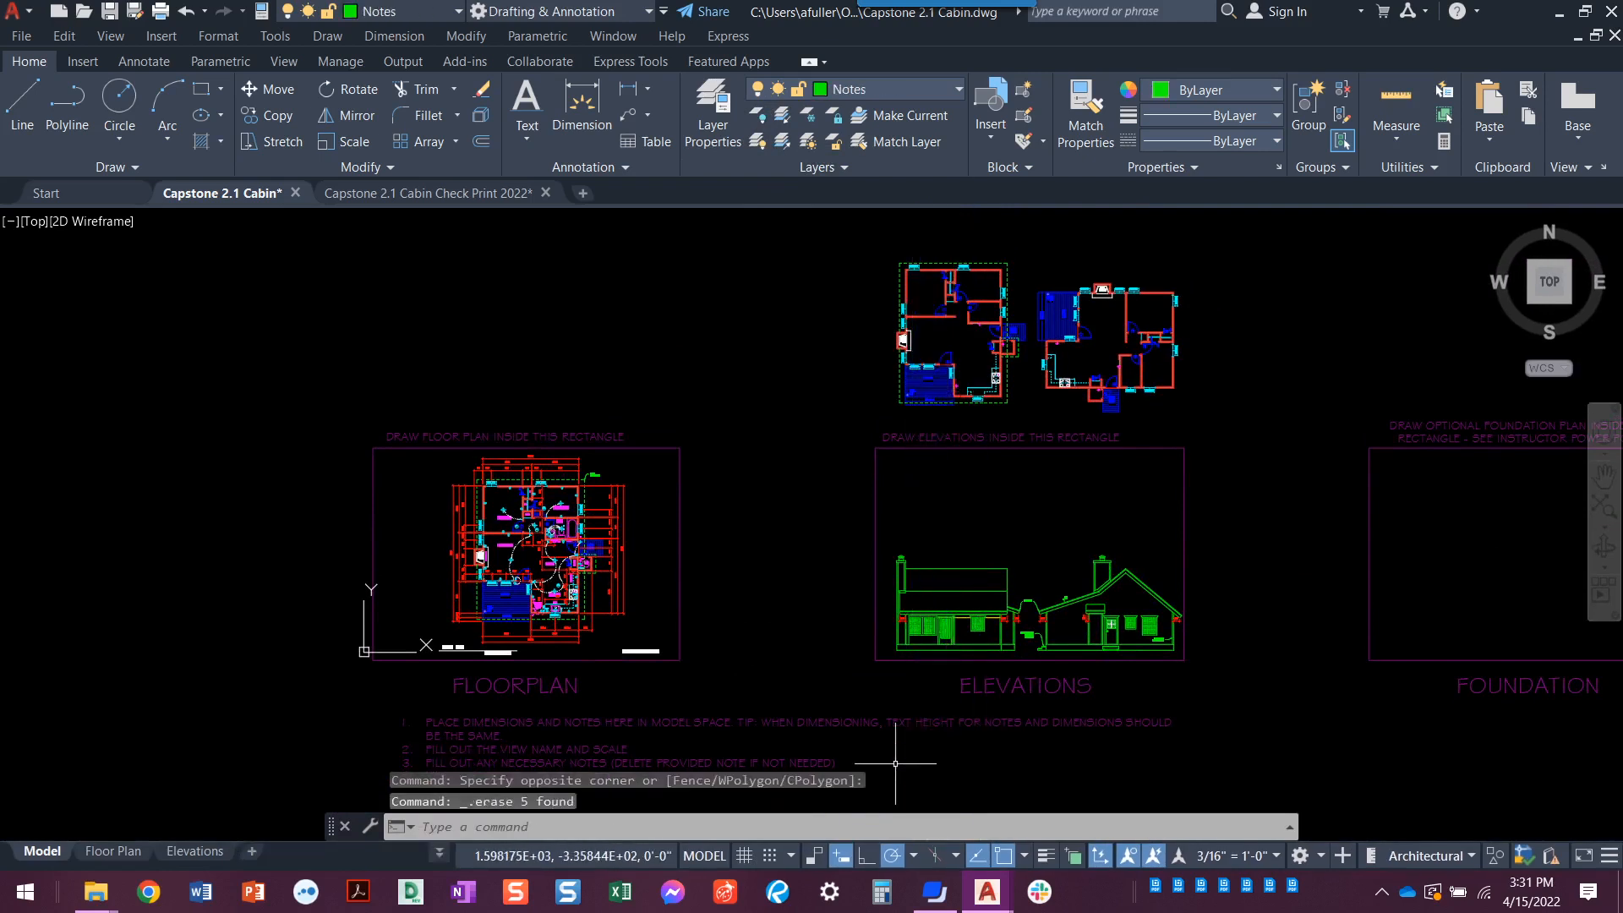
# - In the Elevations layout, unlock the viewport and shift the elevations up to the middle of the sheet
pyautogui.scroll(4, 846, 672)
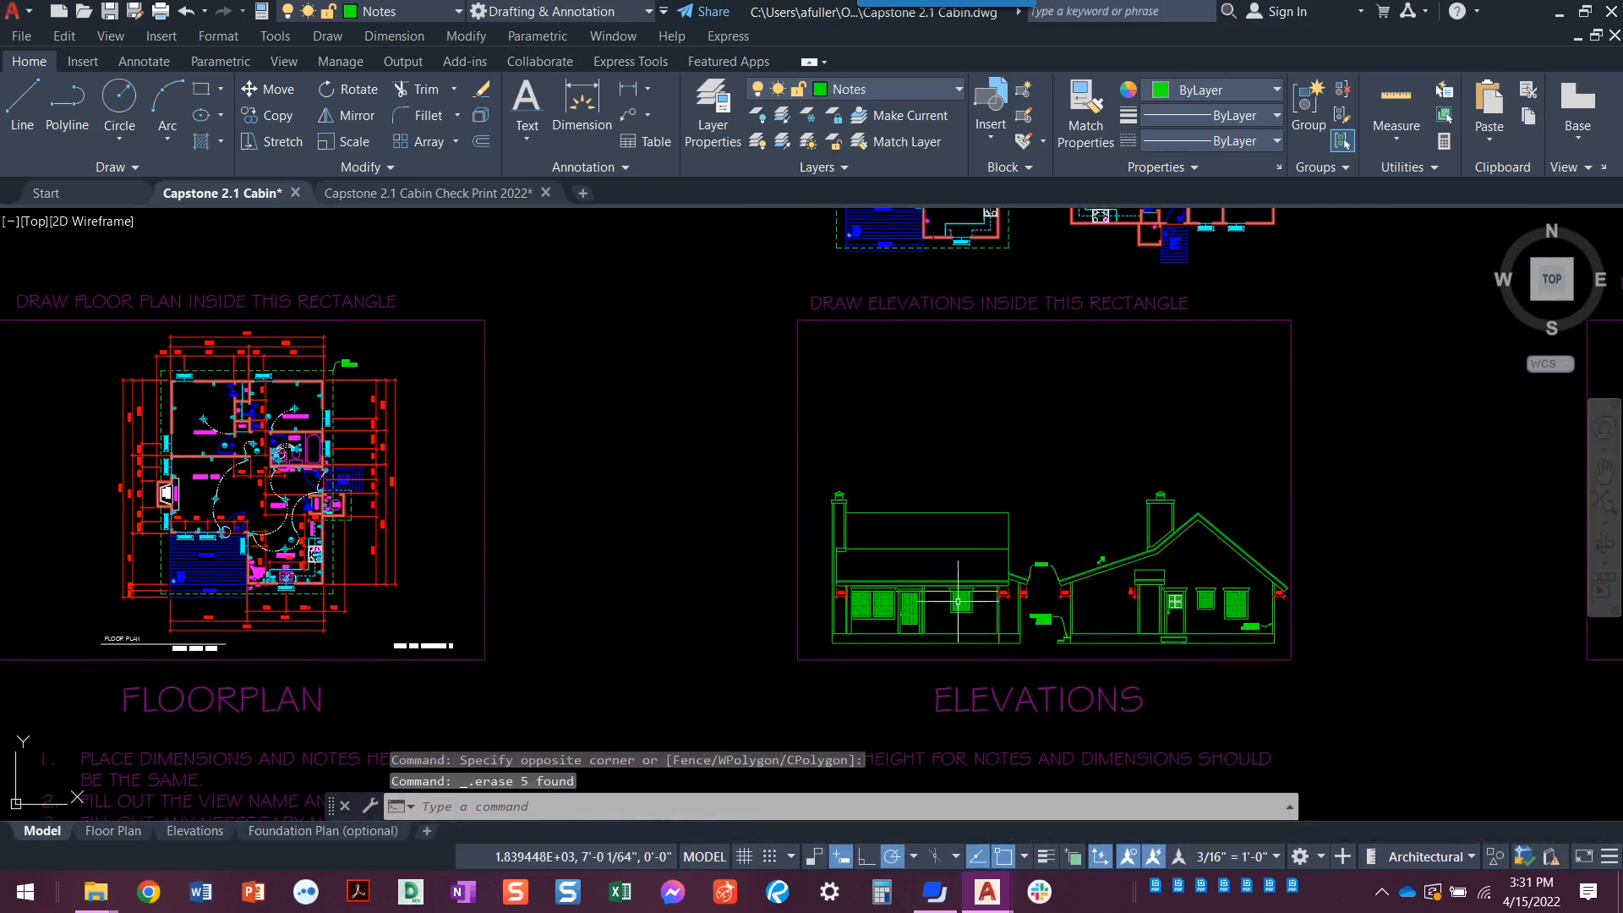
pyautogui.click(173, 830)
pyautogui.click(430, 563)
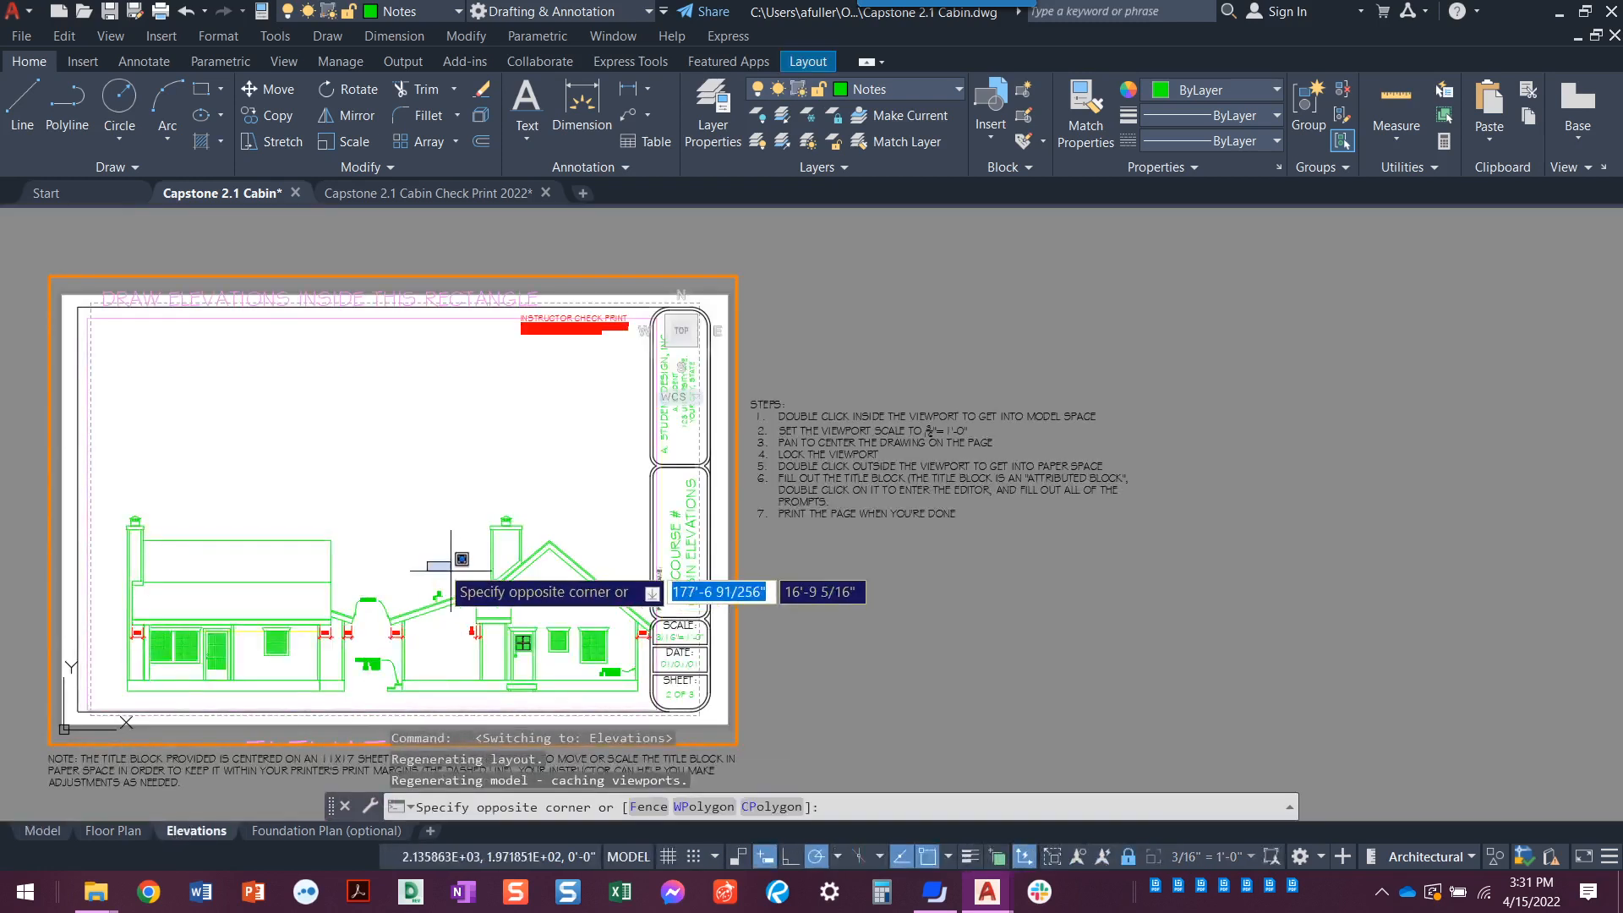
pyautogui.moveTo(406, 550); pyautogui.dragTo(447, 575, button='middle')
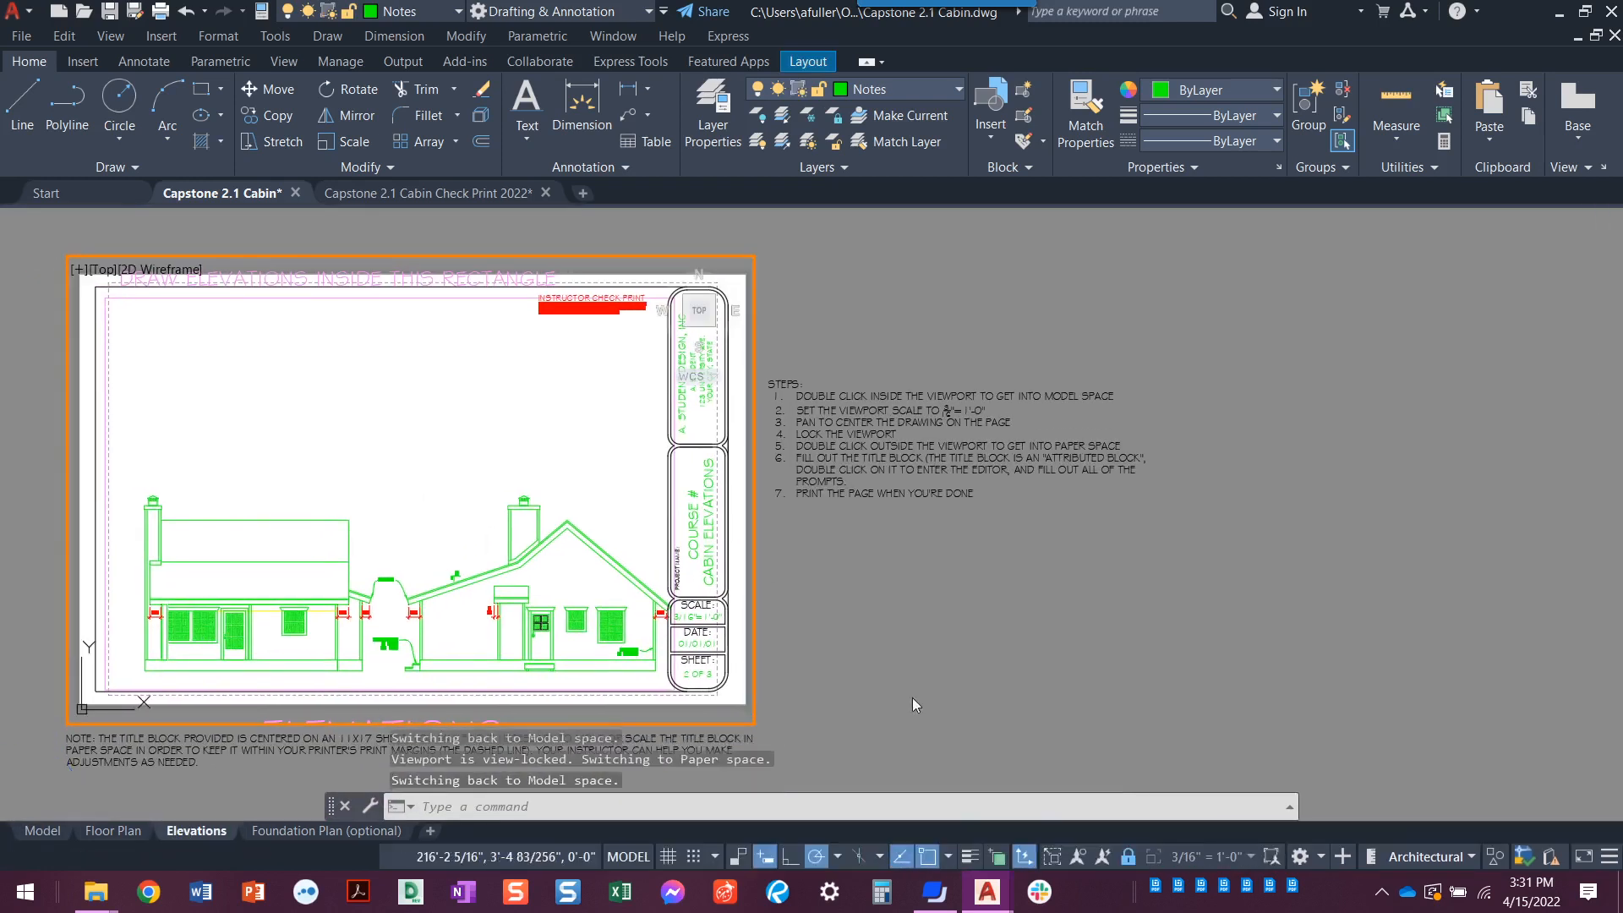
pyautogui.click(1128, 855)
pyautogui.moveTo(344, 528); pyautogui.dragTo(338, 420, button='middle')
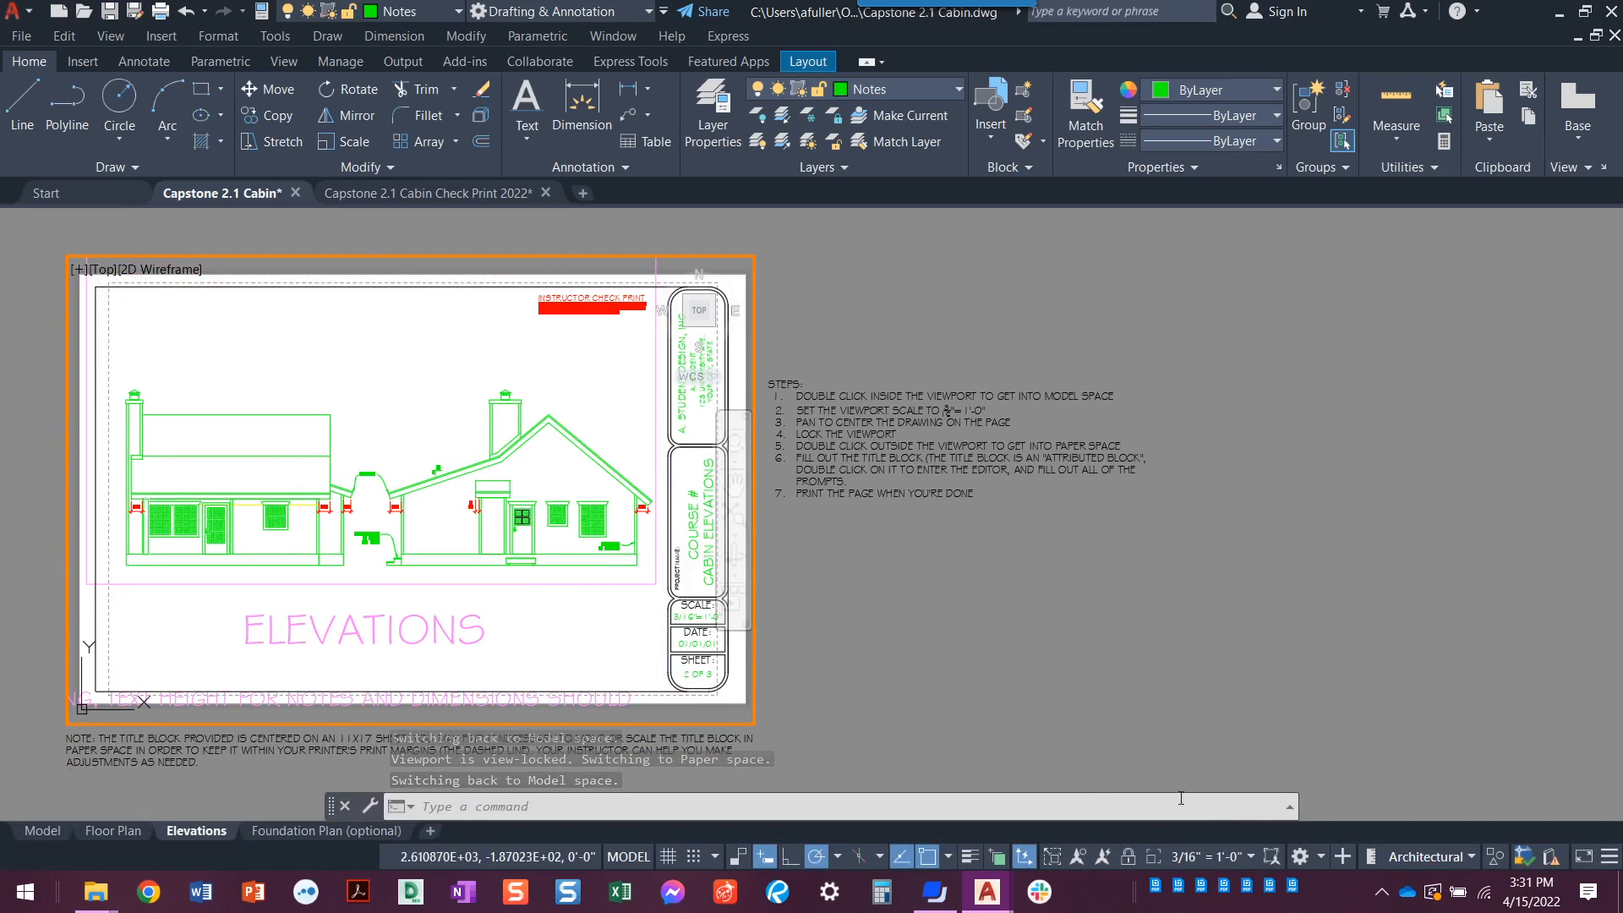
# - Set the Elevations viewport scale to 3/16" = 1'-0" and return to paper space
pyautogui.click(1250, 858)
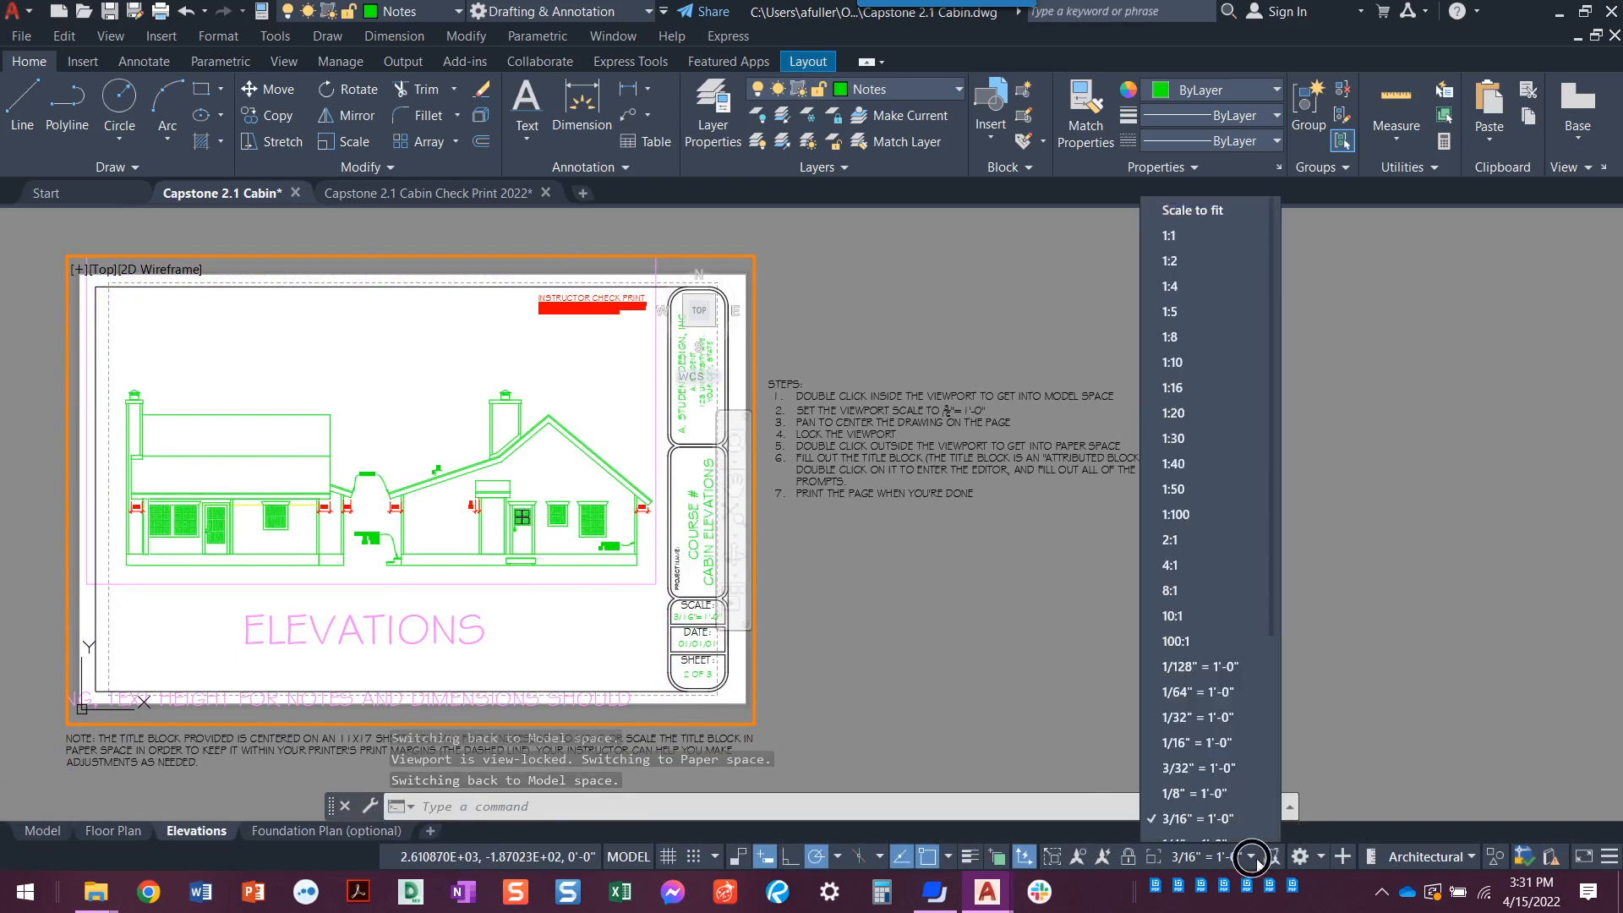
pyautogui.click(1173, 805)
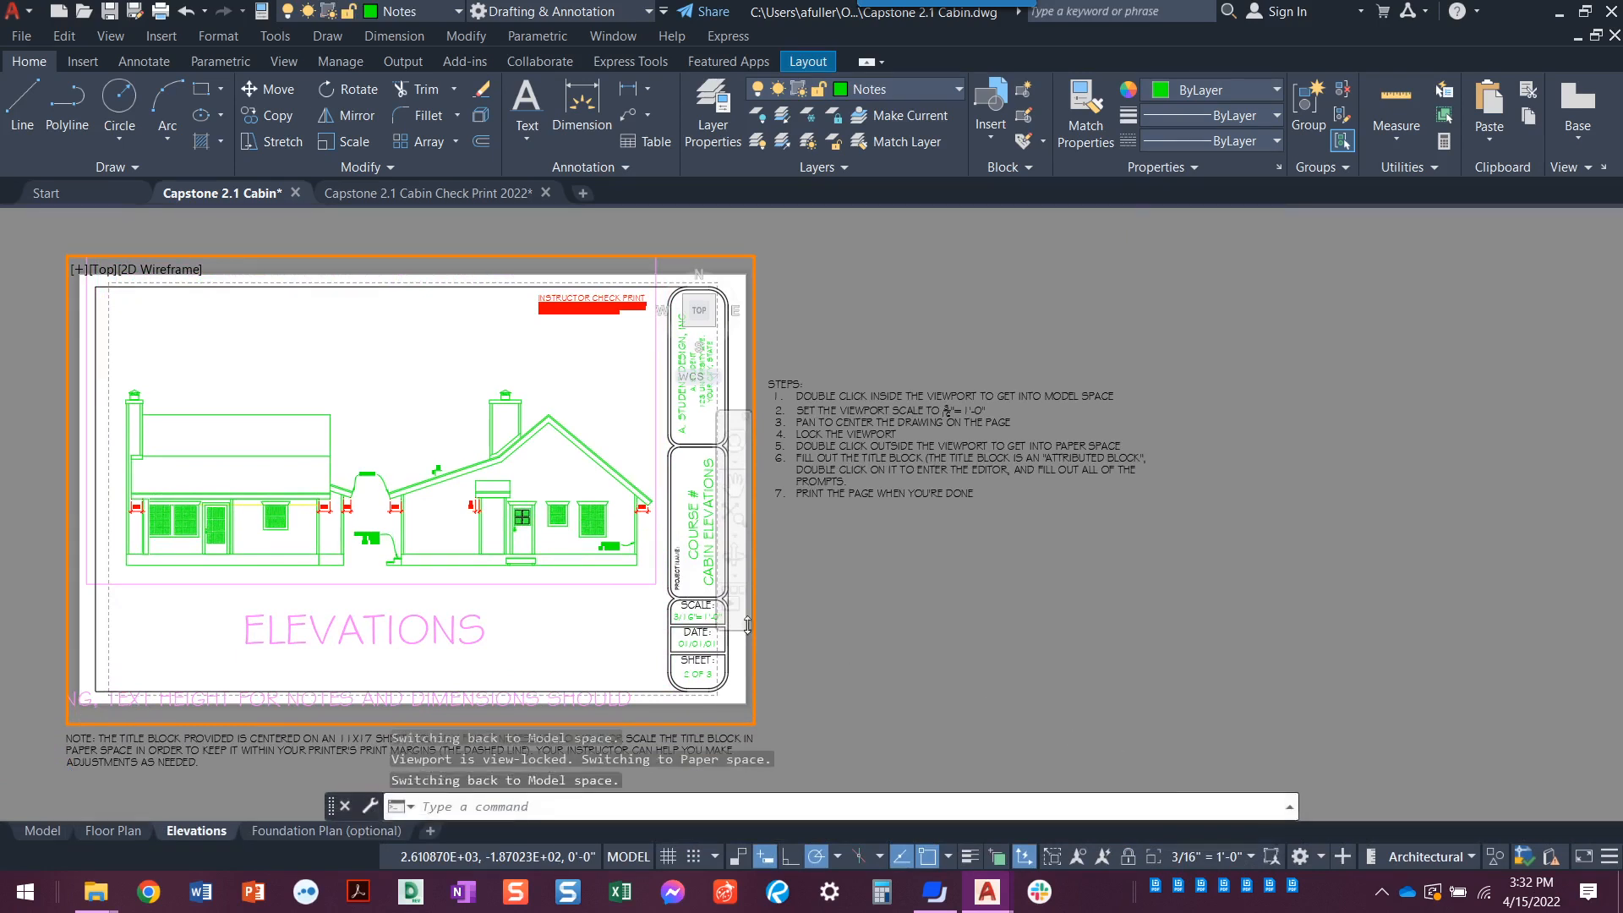
pyautogui.doubleClick(916, 645)
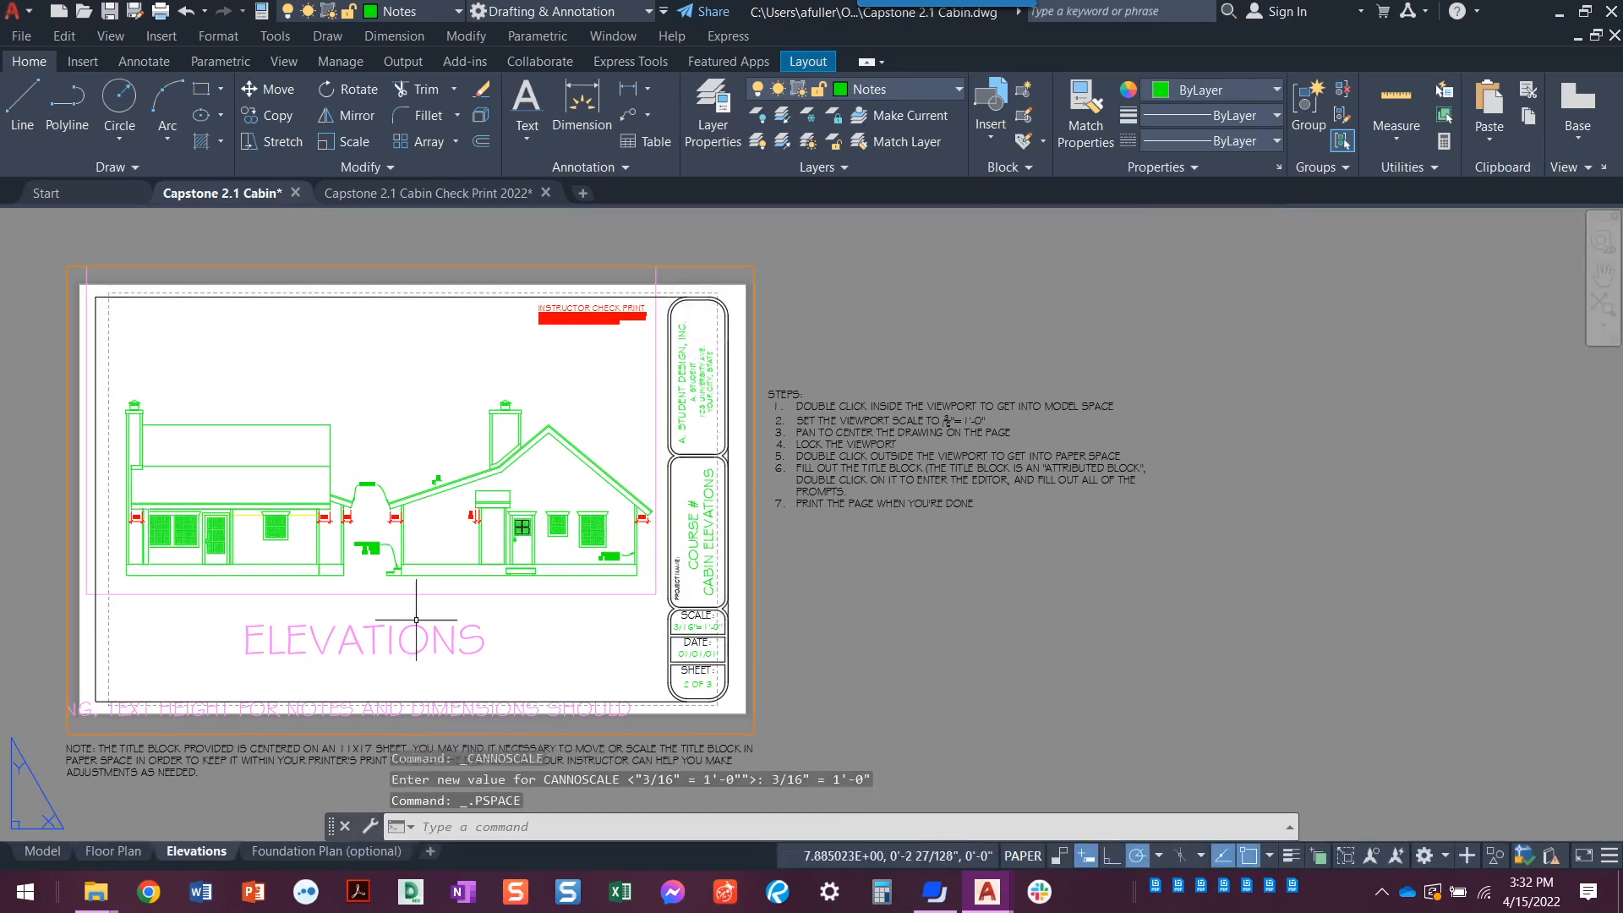
# - Return to model space and turn off the Model Space layer
pyautogui.click(42, 861)
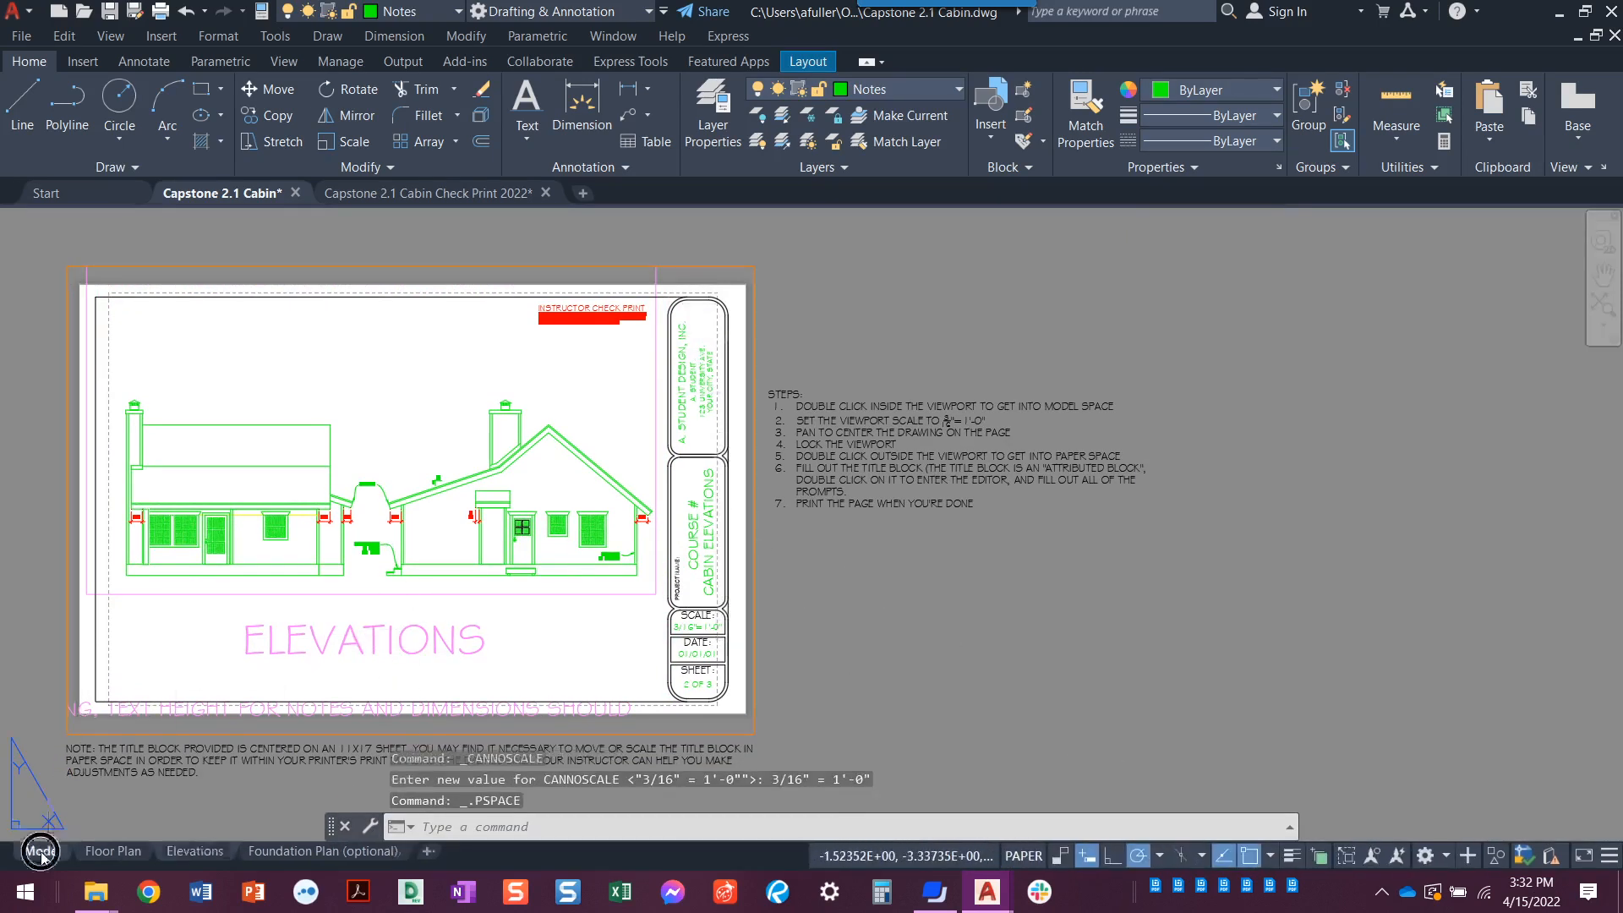
pyautogui.moveTo(390, 381); pyautogui.dragTo(449, 217, button='middle')
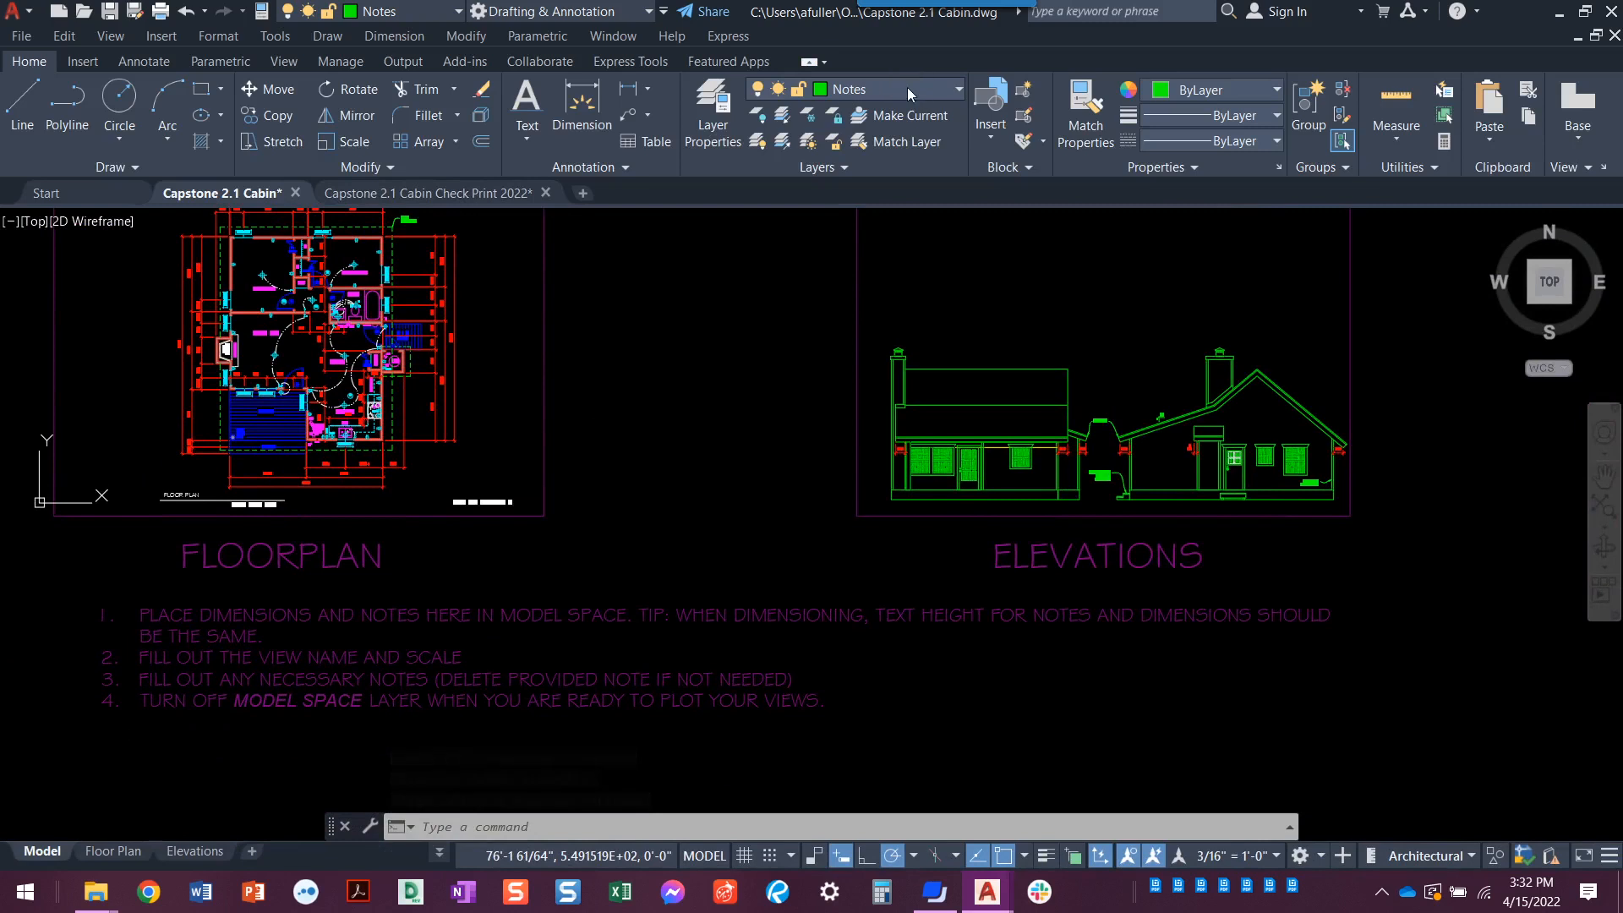
pyautogui.click(846, 89)
pyautogui.click(760, 544)
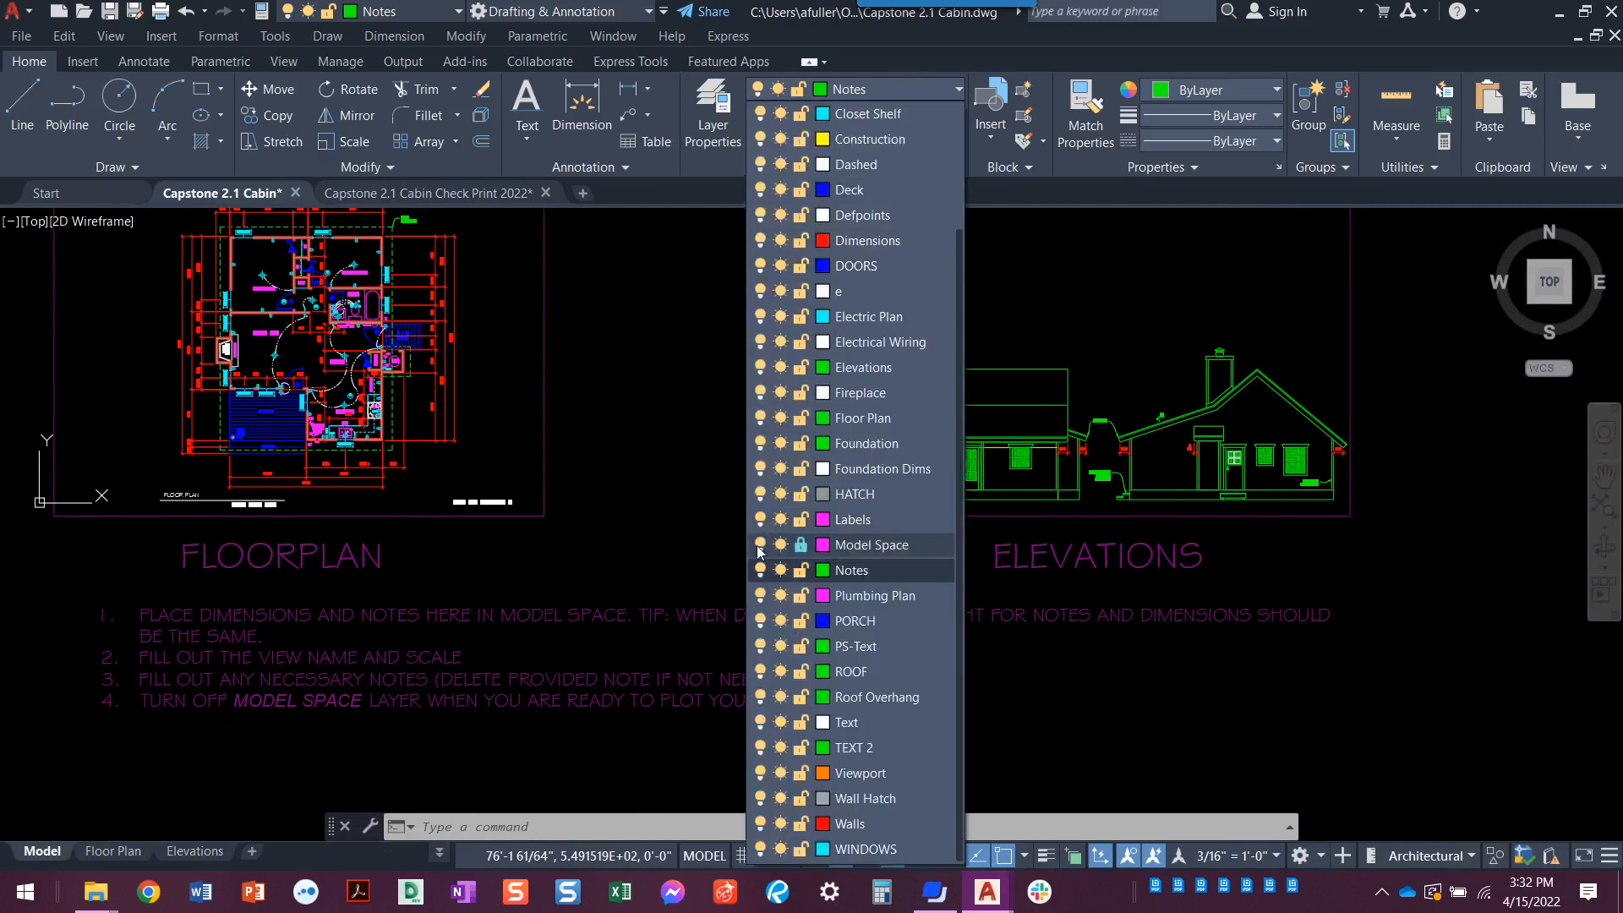
pyautogui.click(702, 494)
pyautogui.scroll(-2, 726, 488)
pyautogui.moveTo(742, 482); pyautogui.dragTo(735, 554, button='middle')
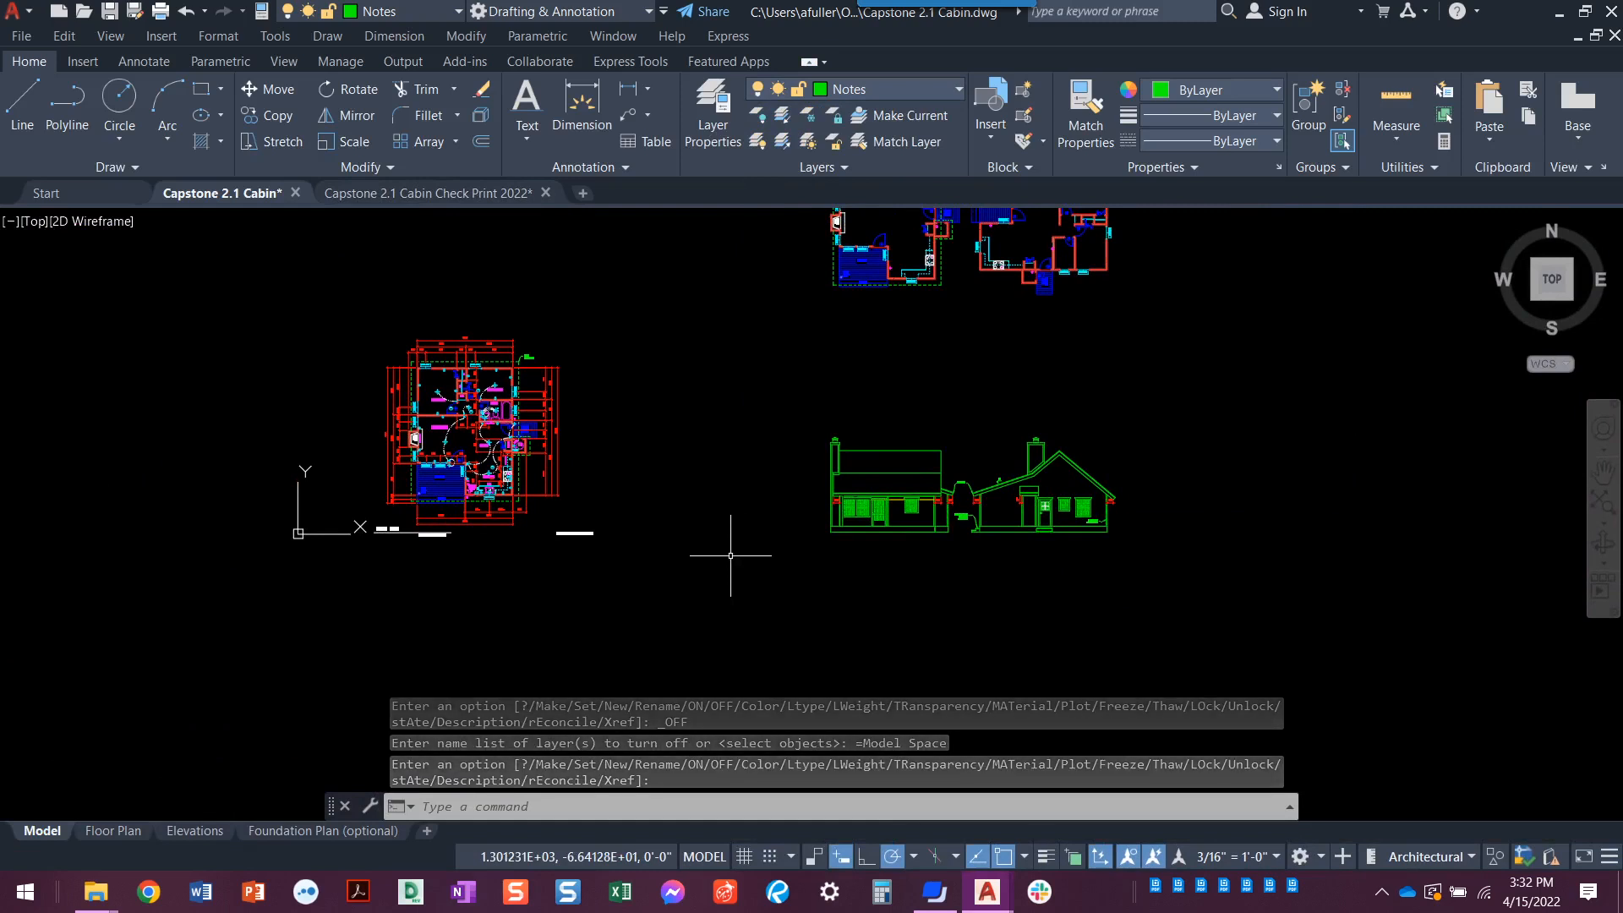